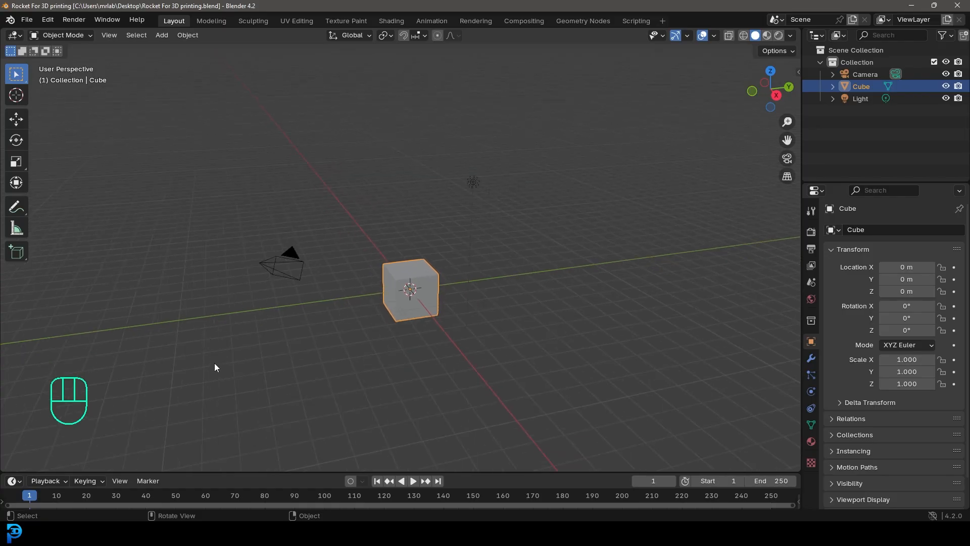
Delete the default camera, cube and light from the scene
{"action": "left_click", "coordinate": [541, 136]}
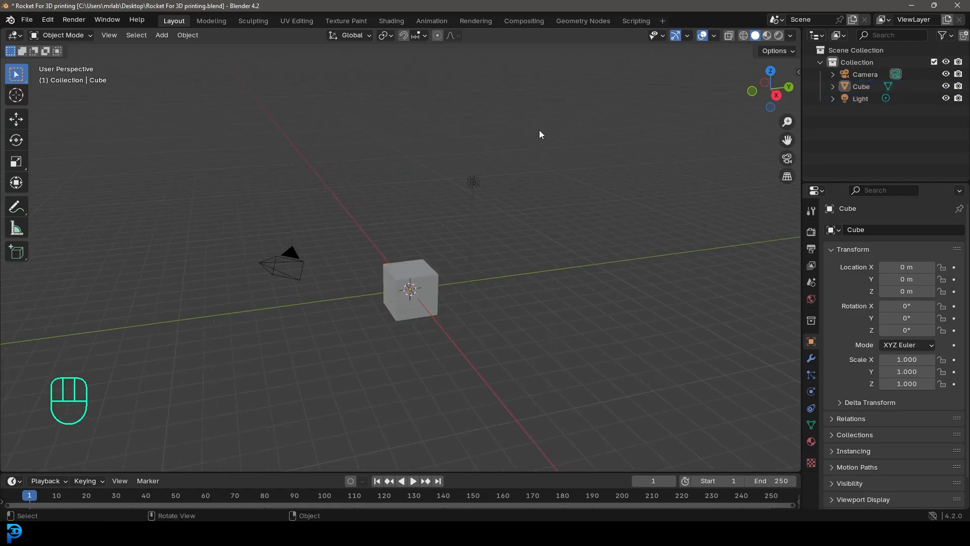
{"action": "left_click_drag", "start_coordinate": [558, 381], "coordinate": [184, 123]}
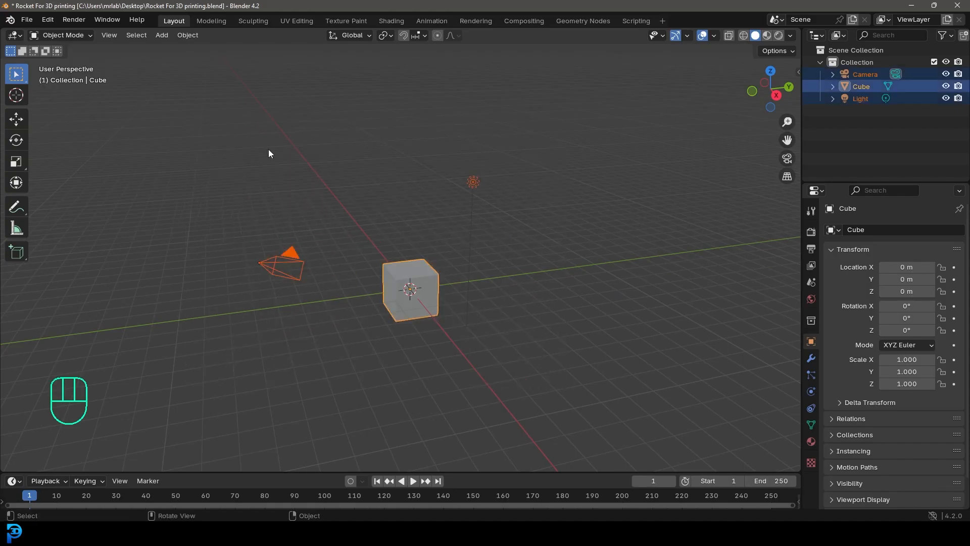
{"action": "key", "text": "Delete"}
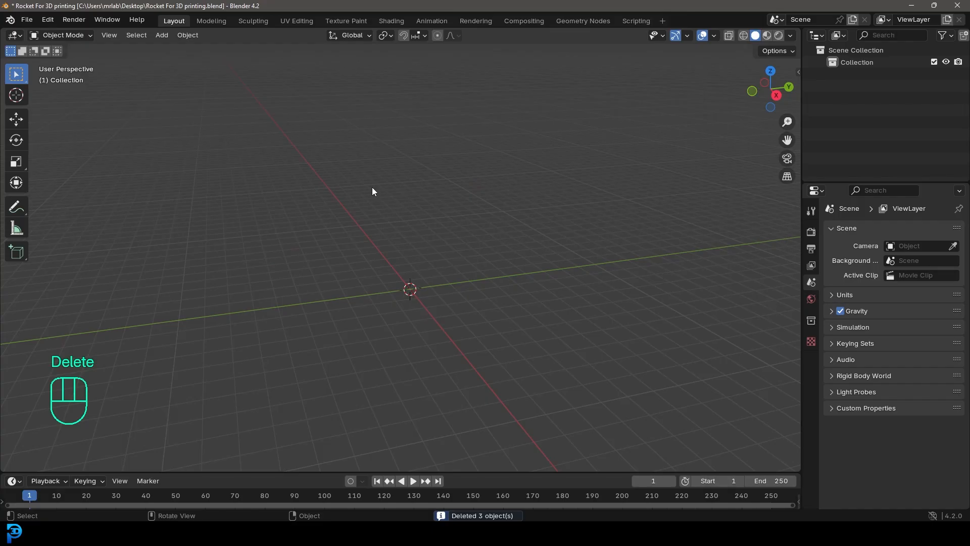
Add a circle mesh at the world origin
{"action": "middle_click_drag", "start_coordinate": [429, 229], "coordinate": [439, 259], "text": "shift"}
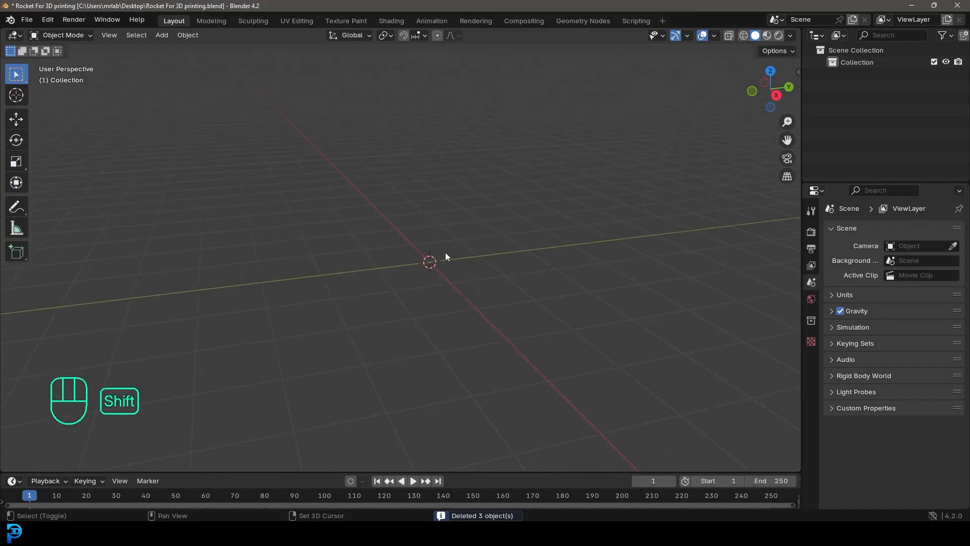
{"action": "key", "text": "shift+a"}
{"action": "mouse_move", "coordinate": [401, 267]}
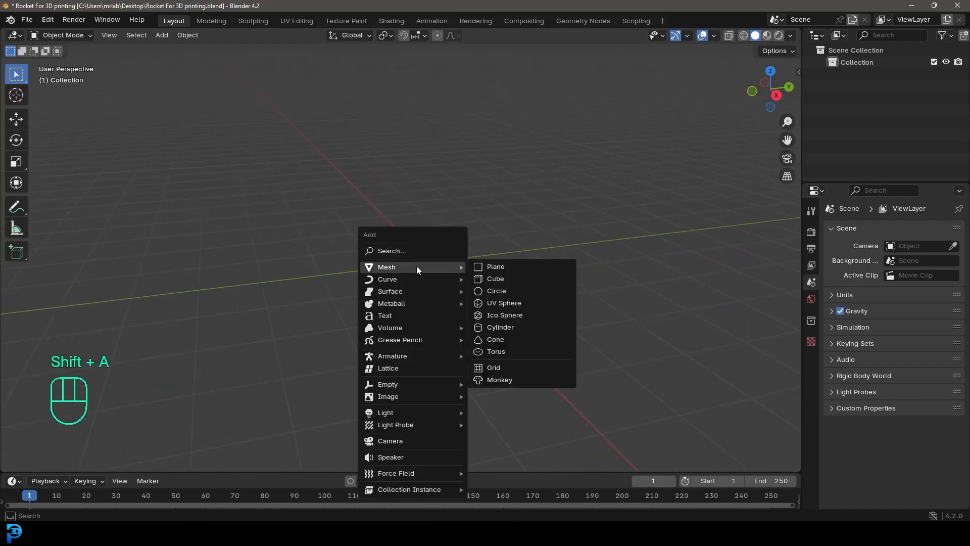
{"action": "left_click", "coordinate": [510, 291]}
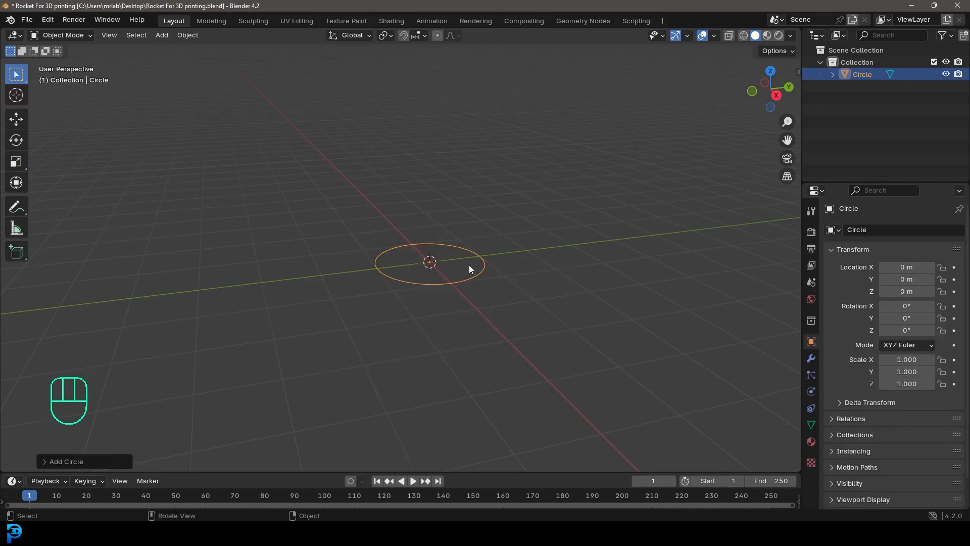
In Edit Mode, delete all of the circle's vertices except the one on the negative X axis, and select that remaining vertex
{"action": "key", "text": "Tab"}
{"action": "middle_click_drag", "start_coordinate": [468, 263], "coordinate": [441, 277]}
{"action": "key", "text": "KP_7"}
{"action": "scroll", "coordinate": [423, 277], "scroll_direction": "up", "scroll_amount": 4}
{"action": "middle_click_drag", "start_coordinate": [401, 233], "coordinate": [400, 306], "text": "shift"}
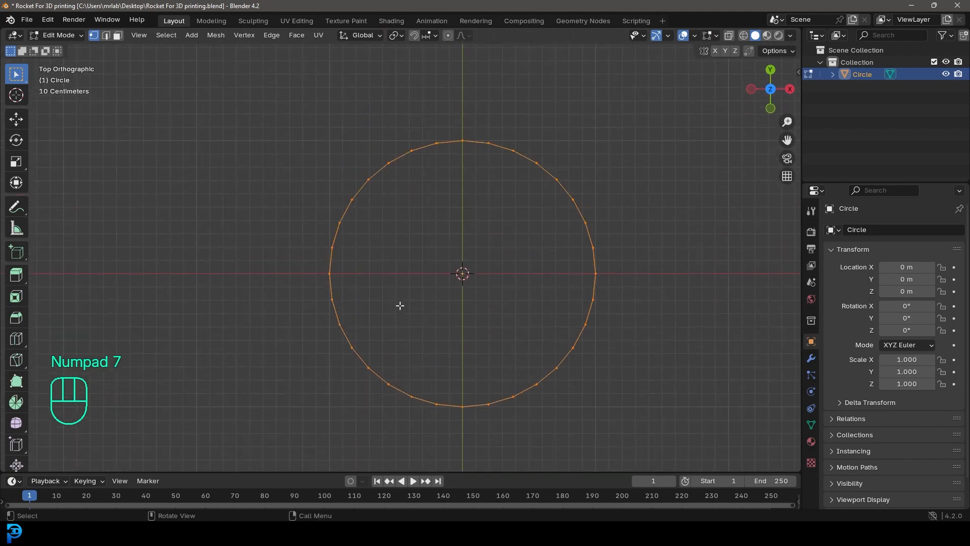
{"action": "scroll", "coordinate": [409, 262], "scroll_direction": "up", "scroll_amount": 2}
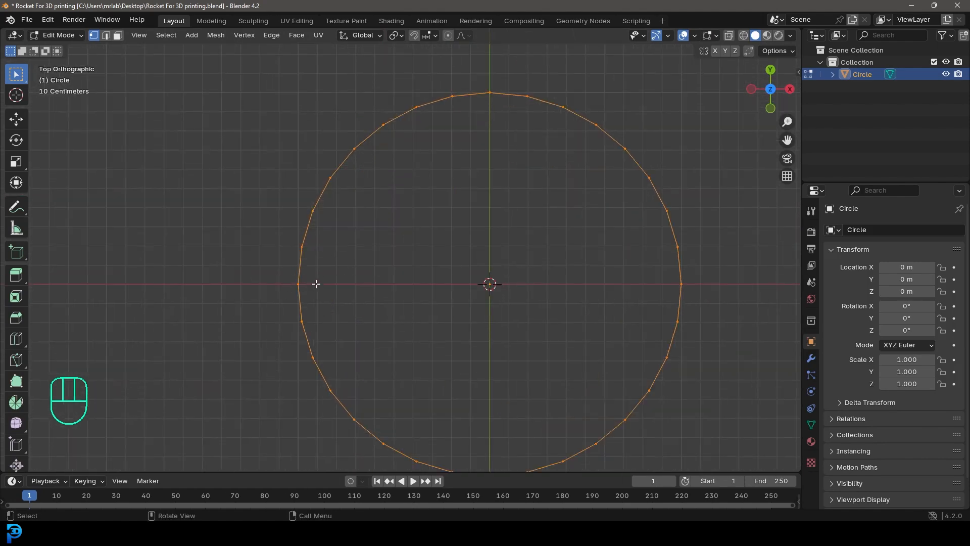
{"action": "left_click_drag", "start_coordinate": [236, 271], "coordinate": [319, 309]}
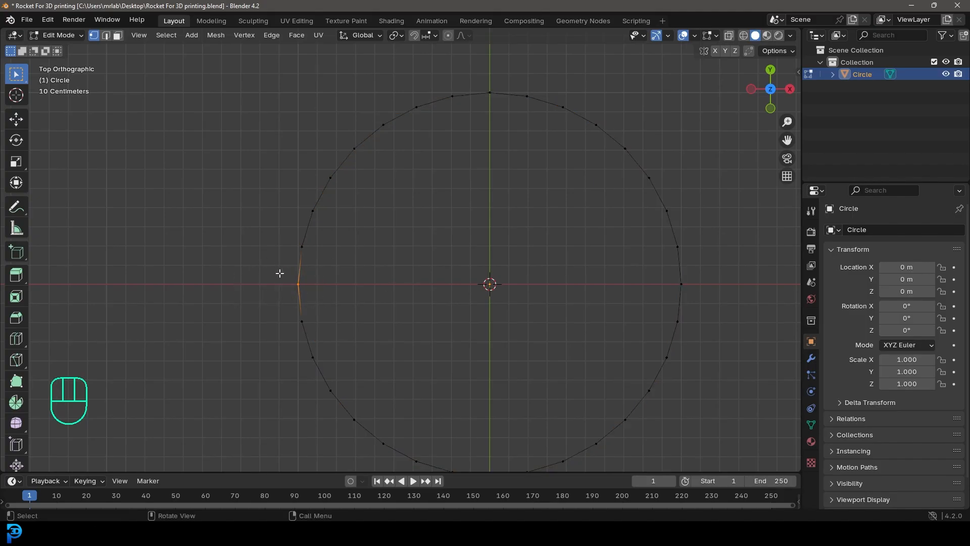
{"action": "key", "text": "ctrl+i"}
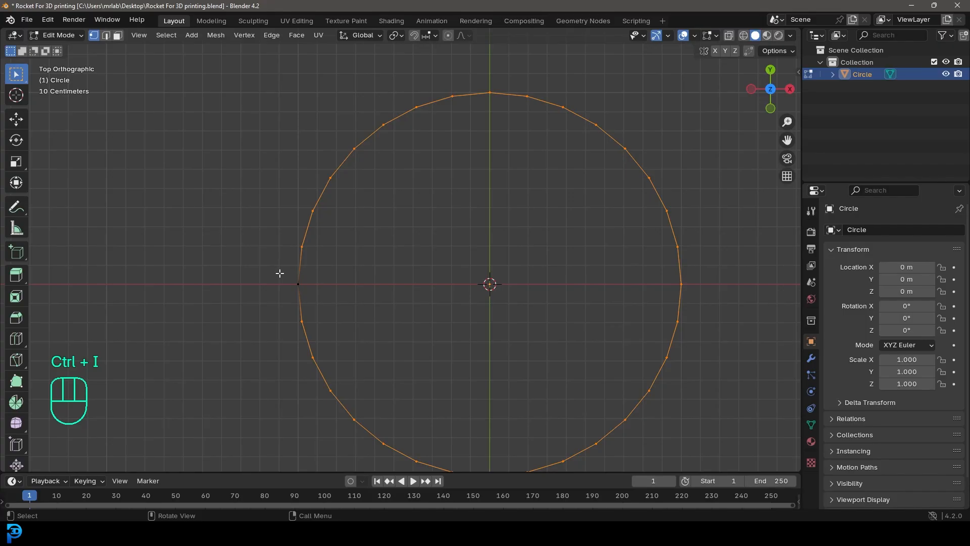
{"action": "key", "text": "Delete"}
{"action": "left_click", "coordinate": [280, 273]}
{"action": "left_click_drag", "start_coordinate": [363, 324], "coordinate": [233, 244]}
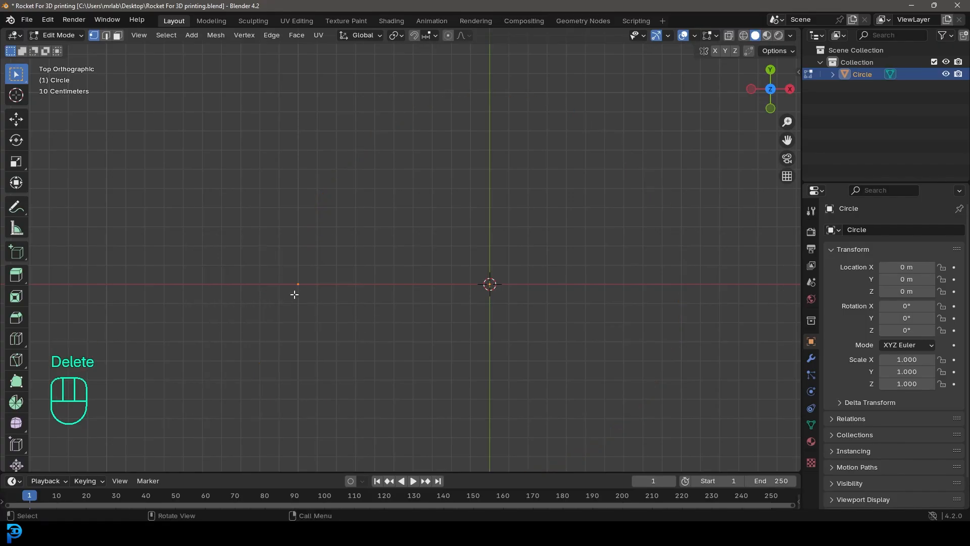
Add a Screw modifier to the circle object
{"action": "left_click", "coordinate": [811, 358]}
{"action": "left_click", "coordinate": [891, 230]}
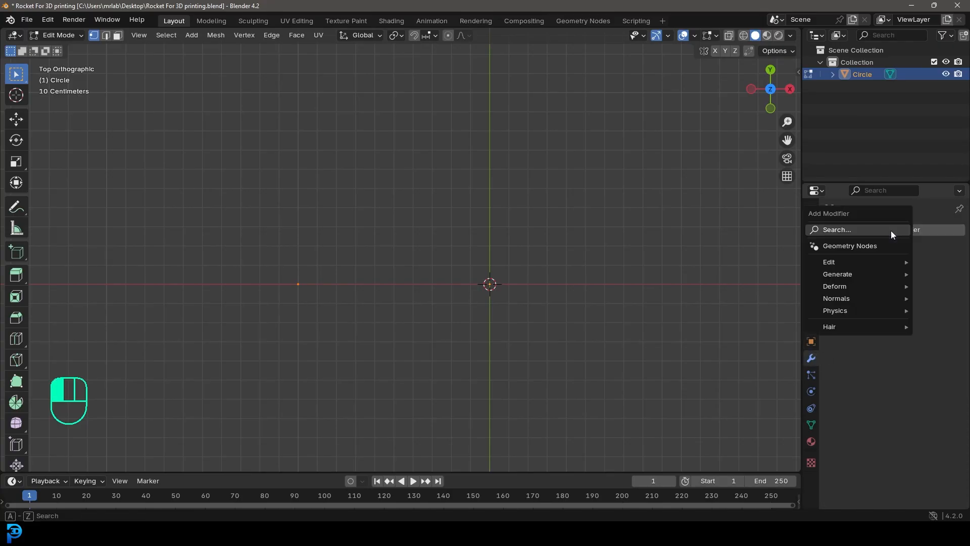
{"action": "left_click", "coordinate": [840, 229]}
{"action": "type", "text": "scr"}
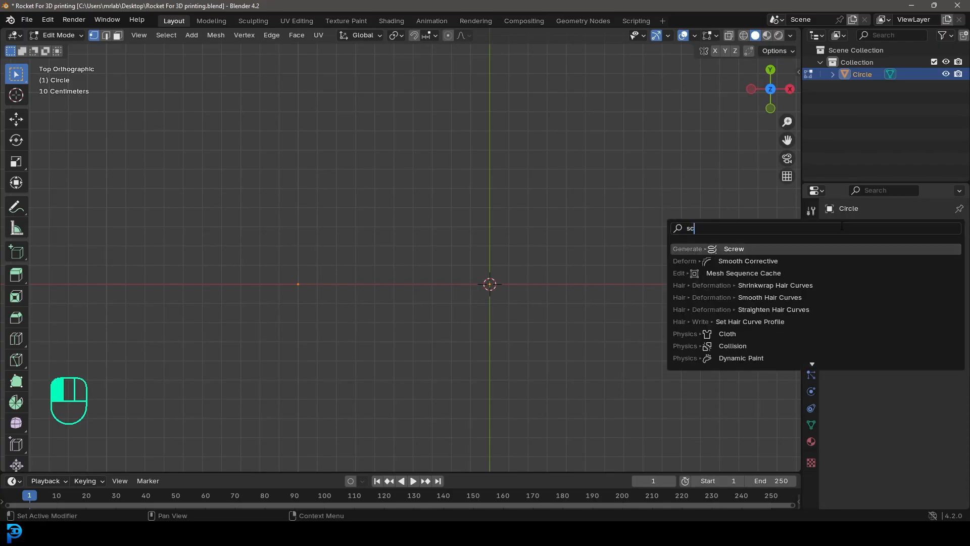
{"action": "left_click", "coordinate": [795, 249]}
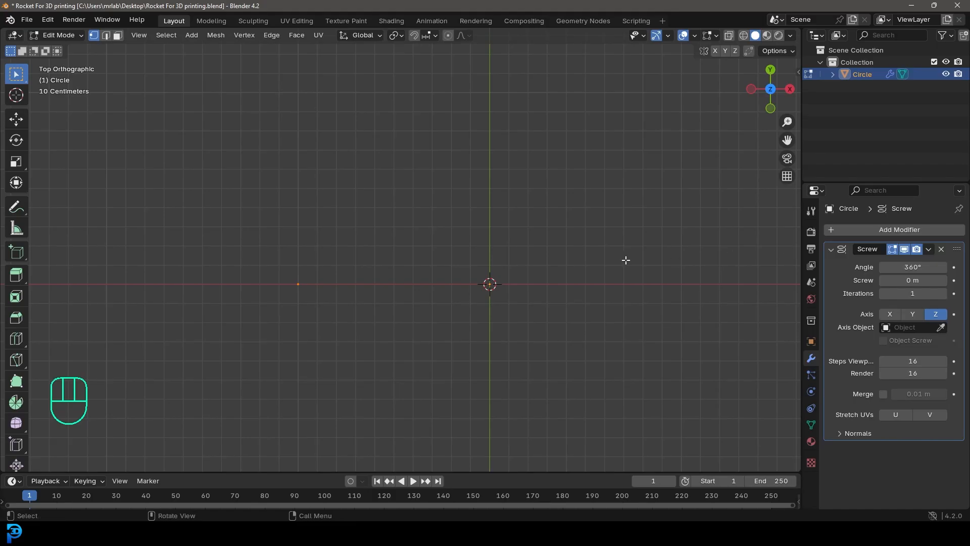
In front view, extrude the single vertex upward to form a short, slightly outward-leaning side wall
{"action": "key", "text": "KP_1"}
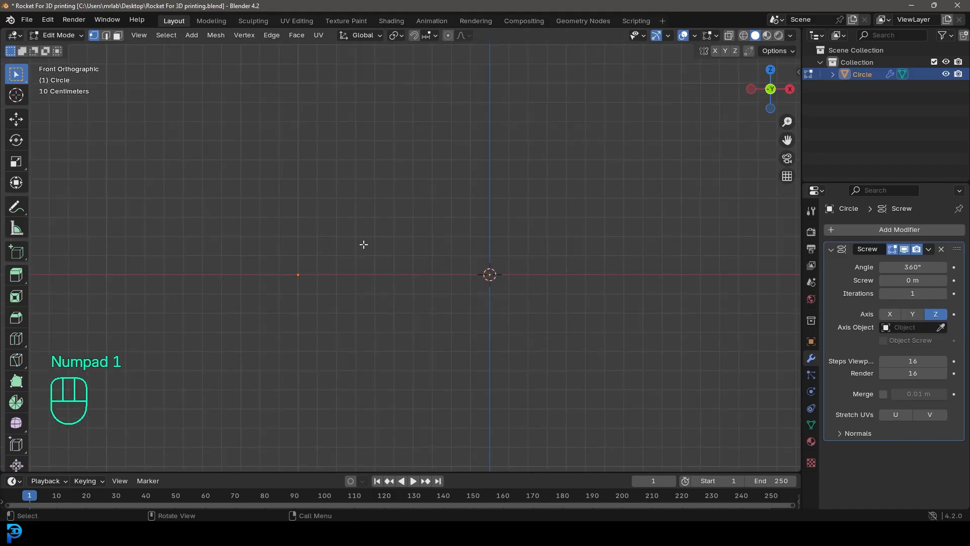
{"action": "middle_click_drag", "start_coordinate": [484, 294], "coordinate": [424, 322], "text": "shift"}
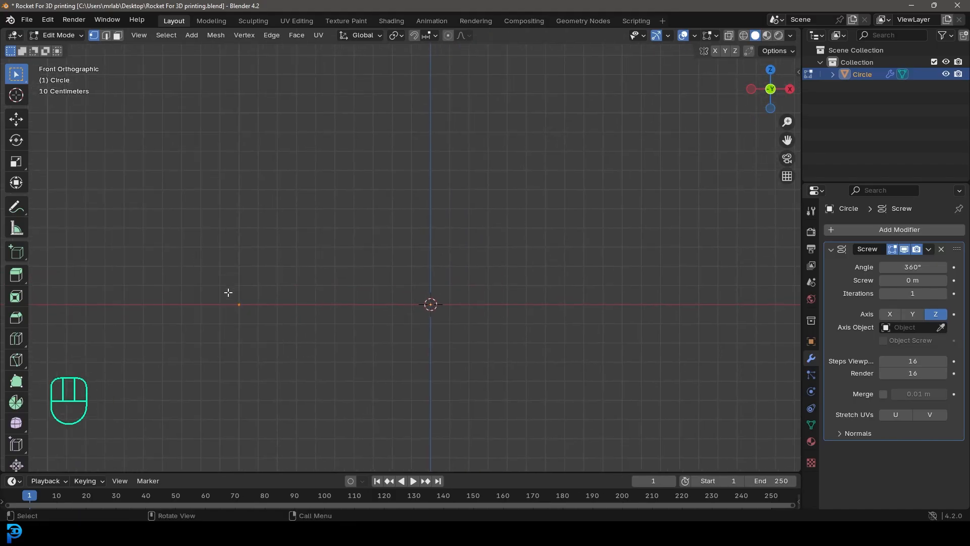
{"action": "key", "text": "e"}
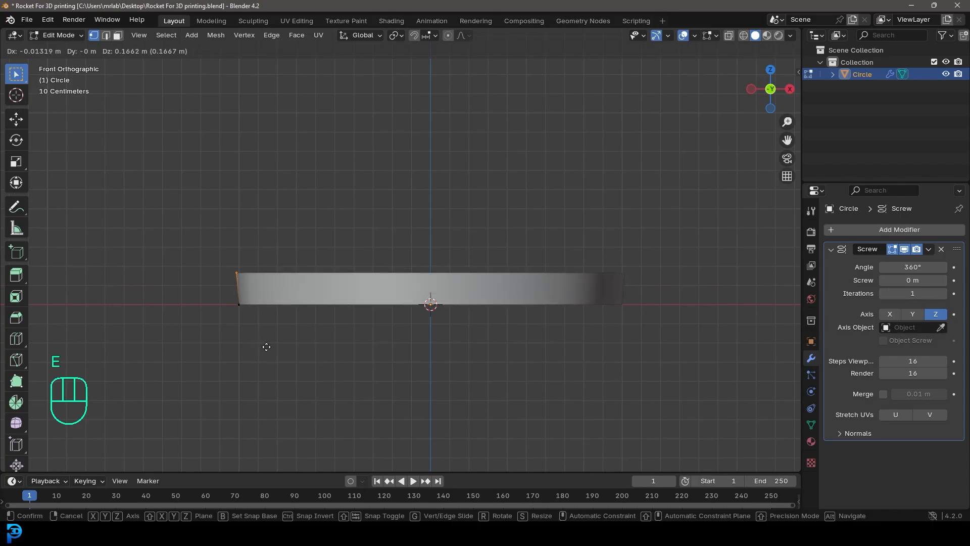
{"action": "left_click", "coordinate": [266, 295]}
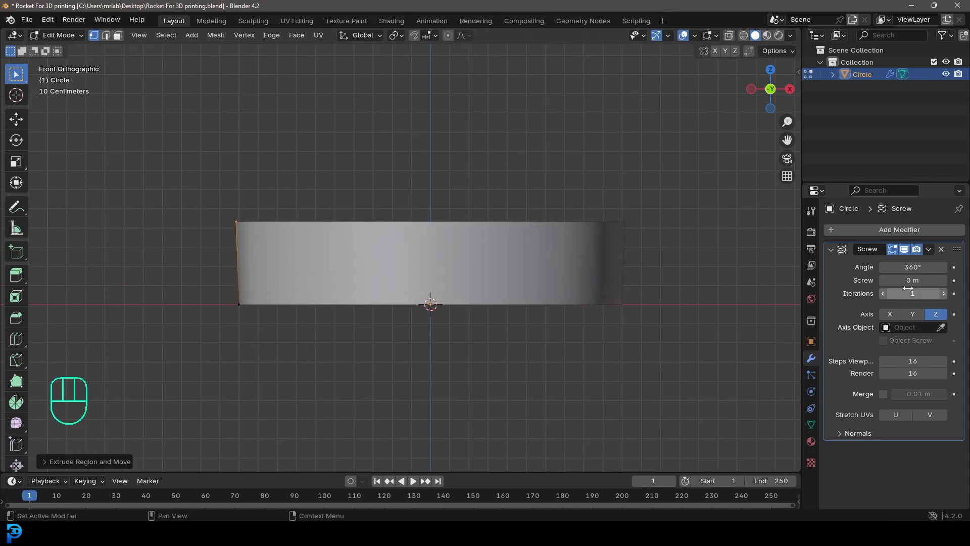
Move the wall's upper vertex about 0.02 m outward and 0.05 m down to increase the flare
{"action": "scroll", "coordinate": [605, 349], "scroll_direction": "down", "scroll_amount": 3}
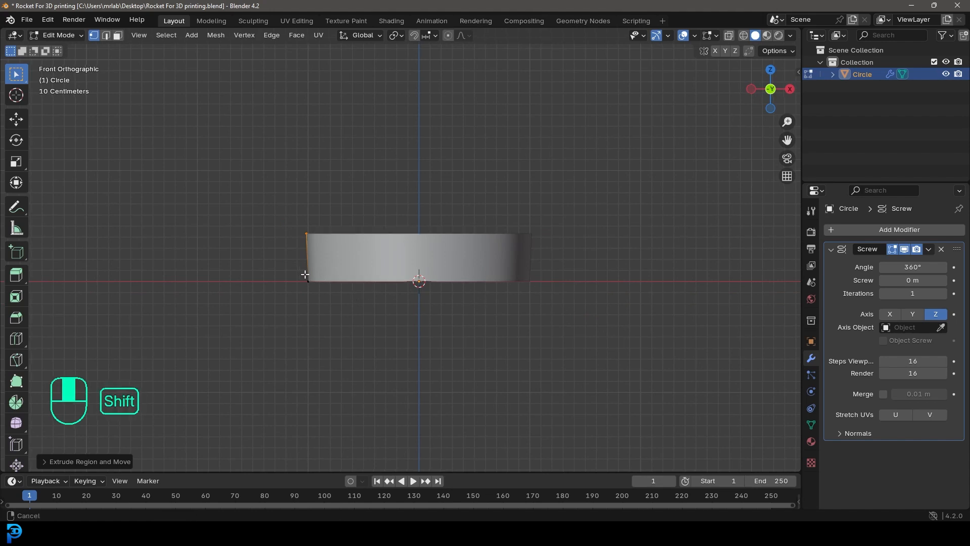
{"action": "middle_click_drag", "start_coordinate": [308, 276], "coordinate": [390, 294], "text": "shift"}
{"action": "scroll", "coordinate": [390, 294], "scroll_direction": "up", "scroll_amount": 1}
{"action": "left_click", "coordinate": [364, 243]}
{"action": "key", "text": "g"}
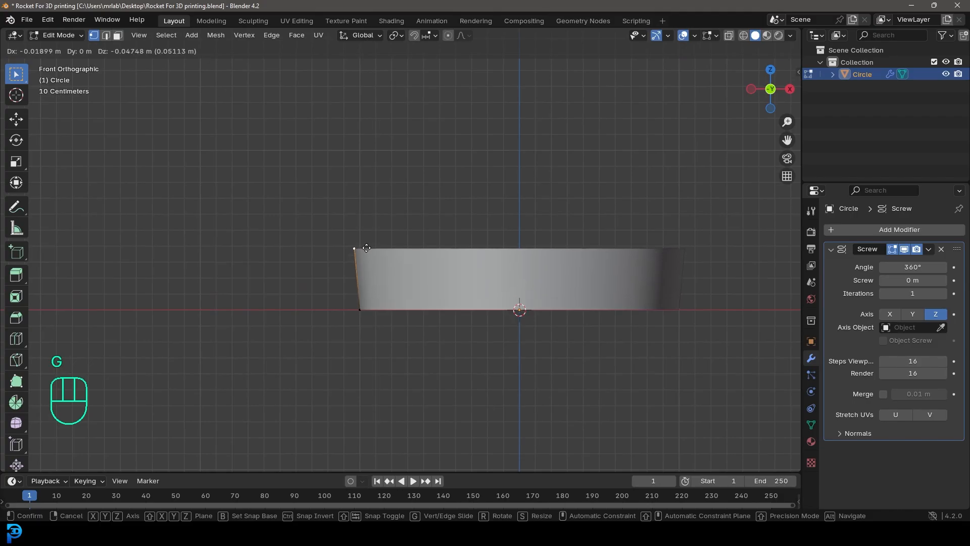
{"action": "left_click", "coordinate": [366, 248]}
Turn on X-ray and extrude the wall's bottom vertex along the X axis to just short of the origin
{"action": "middle_click_drag", "start_coordinate": [361, 306], "coordinate": [366, 280], "text": "shift"}
{"action": "scroll", "coordinate": [364, 264], "scroll_direction": "up", "scroll_amount": 2}
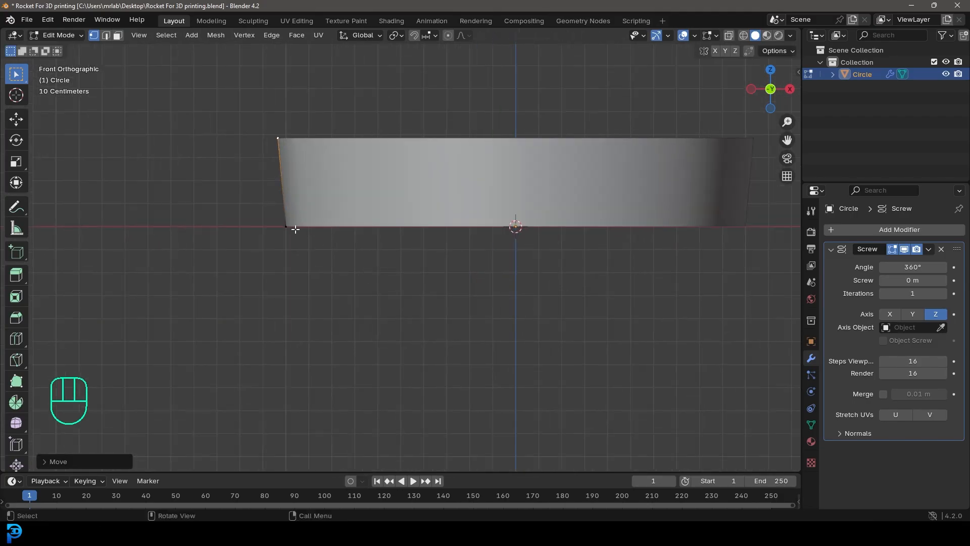
{"action": "middle_click_drag", "start_coordinate": [297, 270], "coordinate": [335, 311], "text": "shift"}
{"action": "scroll", "coordinate": [335, 311], "scroll_direction": "up", "scroll_amount": 2}
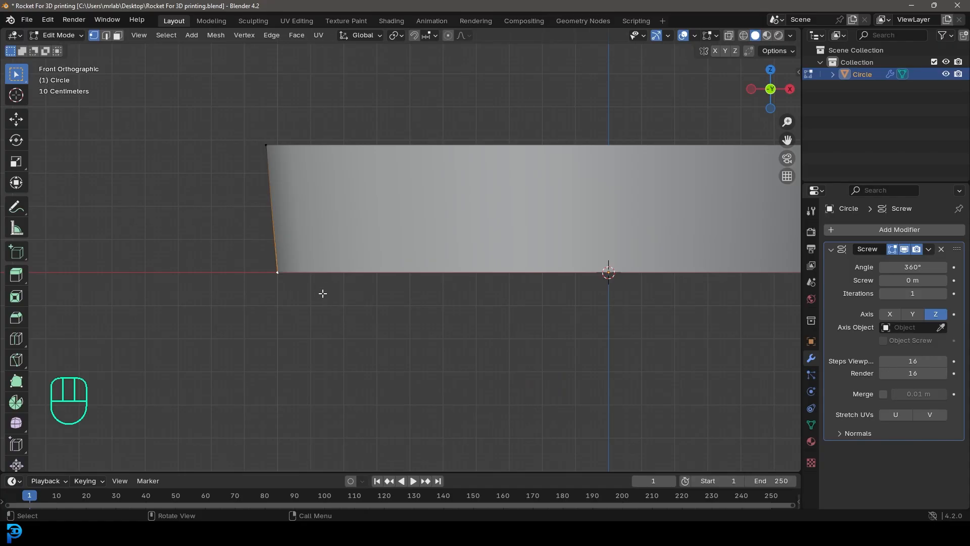
{"action": "left_click", "coordinate": [729, 35]}
{"action": "middle_click_drag", "start_coordinate": [388, 301], "coordinate": [322, 313], "text": "shift"}
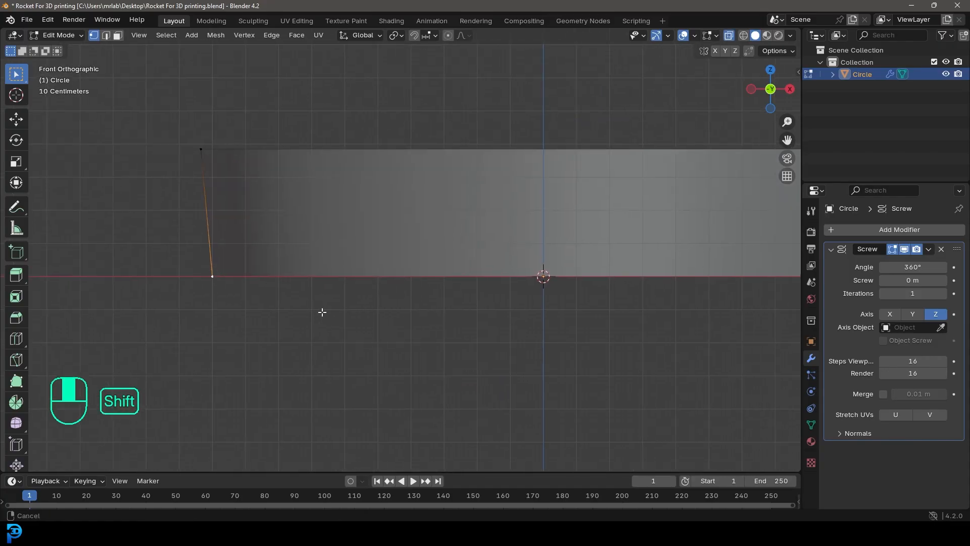
{"action": "key", "text": "e"}
{"action": "key", "text": "x"}
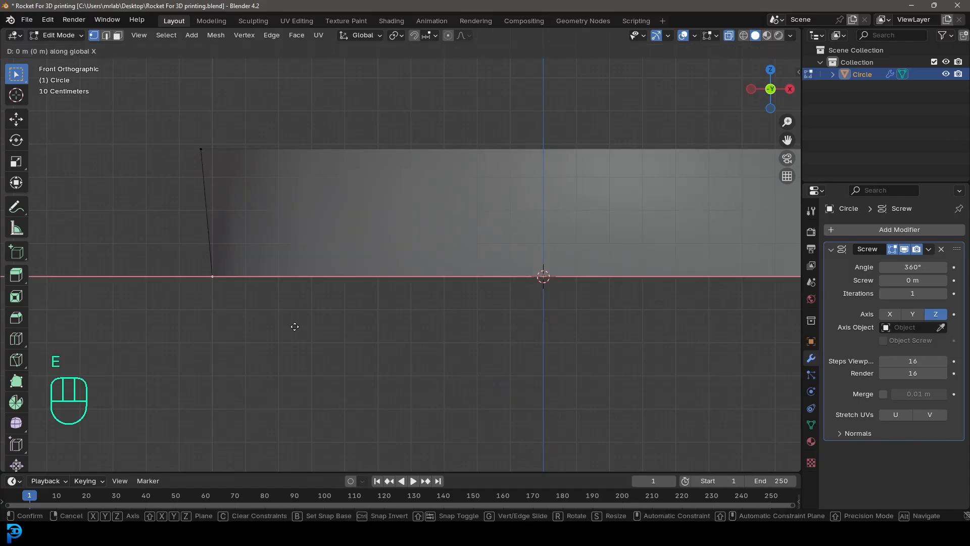
{"action": "left_click", "coordinate": [620, 334]}
Enable Merge on the Screw modifier and move the inner base vertex along X onto the centre axis
{"action": "middle_click_drag", "start_coordinate": [601, 329], "coordinate": [466, 313], "text": "shift"}
{"action": "scroll", "coordinate": [445, 288], "scroll_direction": "up", "scroll_amount": 4}
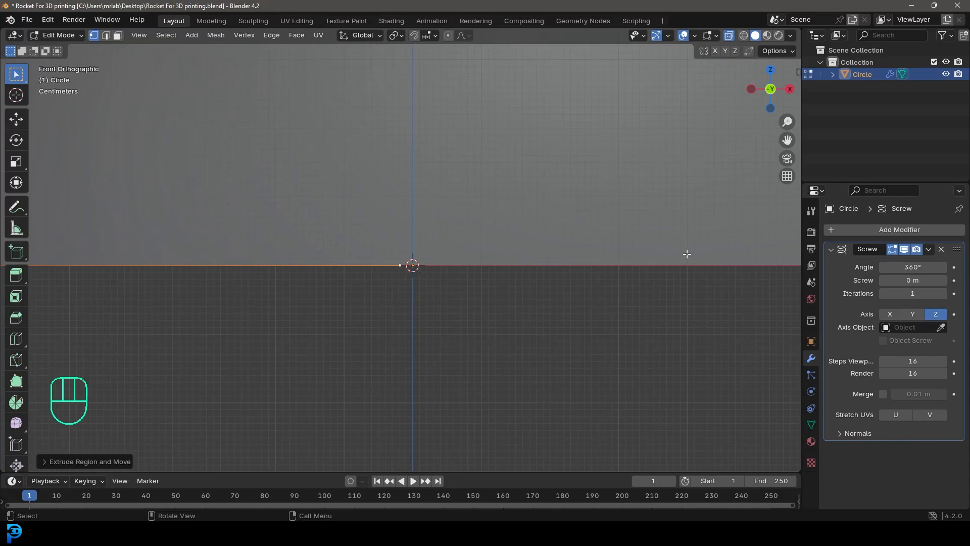
{"action": "left_click", "coordinate": [885, 395]}
{"action": "middle_click_drag", "start_coordinate": [412, 287], "coordinate": [435, 319], "text": "shift"}
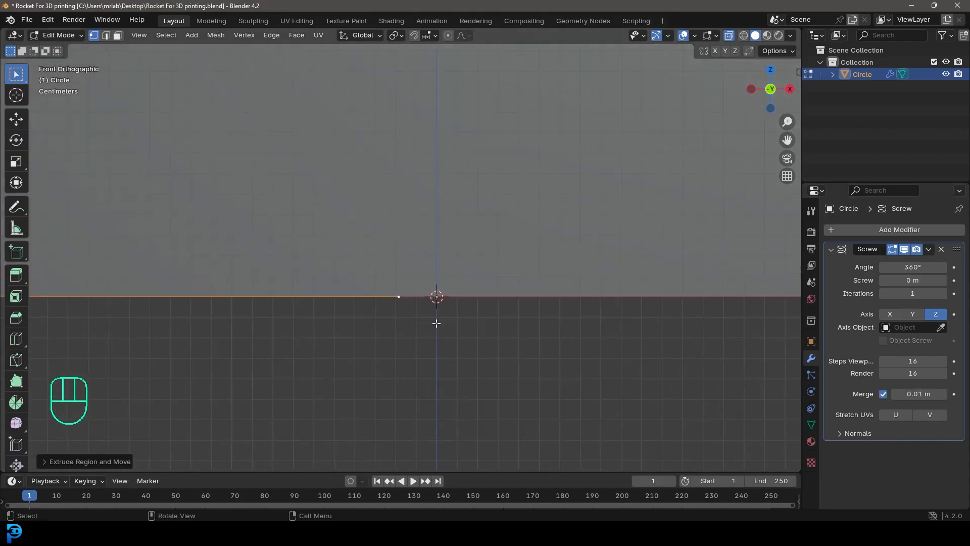
{"action": "key", "text": "g"}
{"action": "key", "text": "x"}
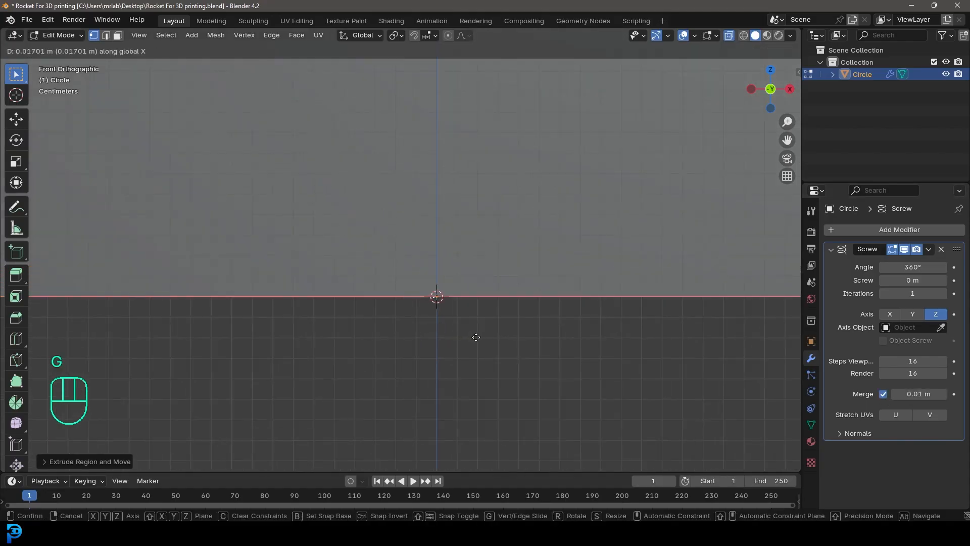
{"action": "left_click", "coordinate": [500, 343]}
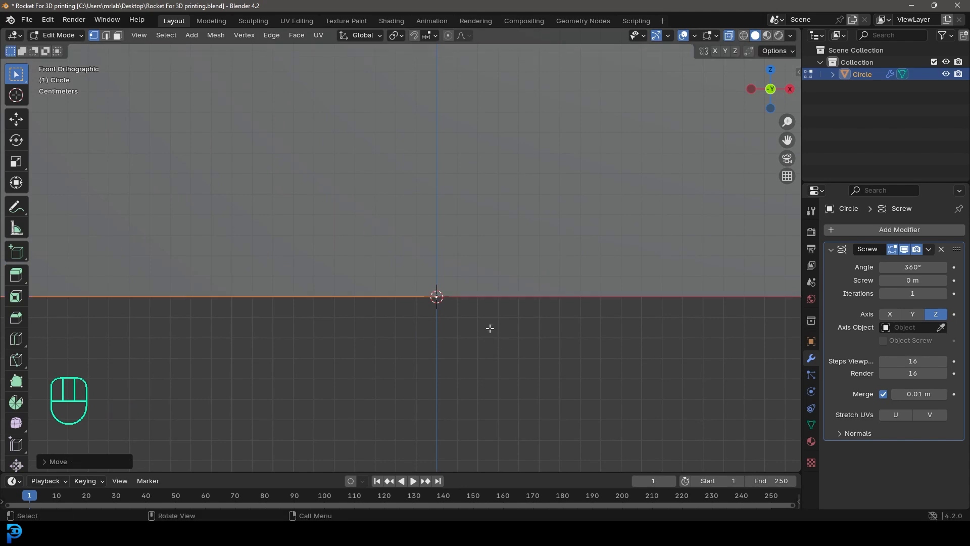
Turn off X-ray and inspect the revolved base from below and above
{"action": "scroll", "coordinate": [487, 316], "scroll_direction": "down", "scroll_amount": 14}
{"action": "mouse_move", "coordinate": [384, 276]}
{"action": "middle_mouse_down"}
{"action": "mouse_move", "coordinate": [444, 314]}
{"action": "mouse_move", "coordinate": [441, 275]}
{"action": "middle_mouse_up"}
{"action": "key", "text": "z"}
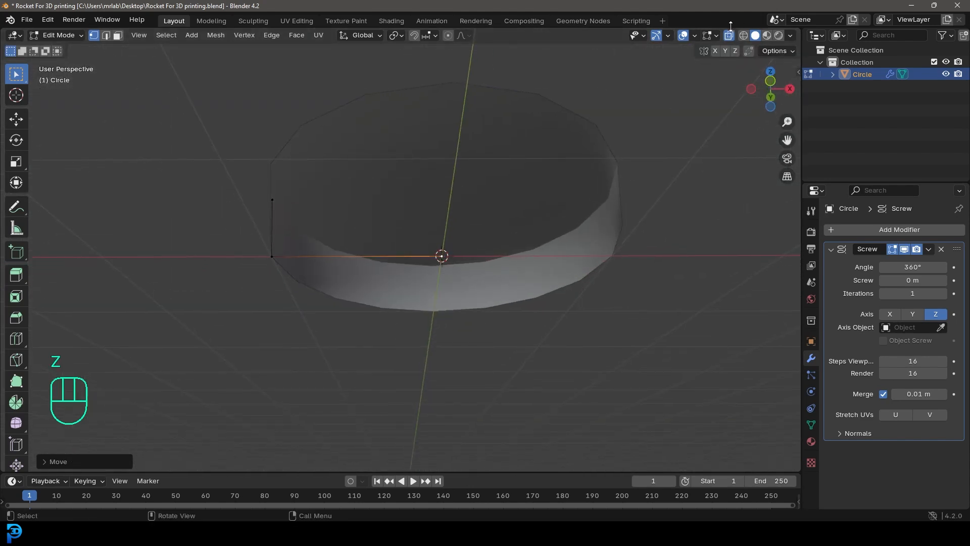
{"action": "left_click", "coordinate": [729, 36]}
{"action": "middle_click_drag", "start_coordinate": [470, 237], "coordinate": [501, 321]}
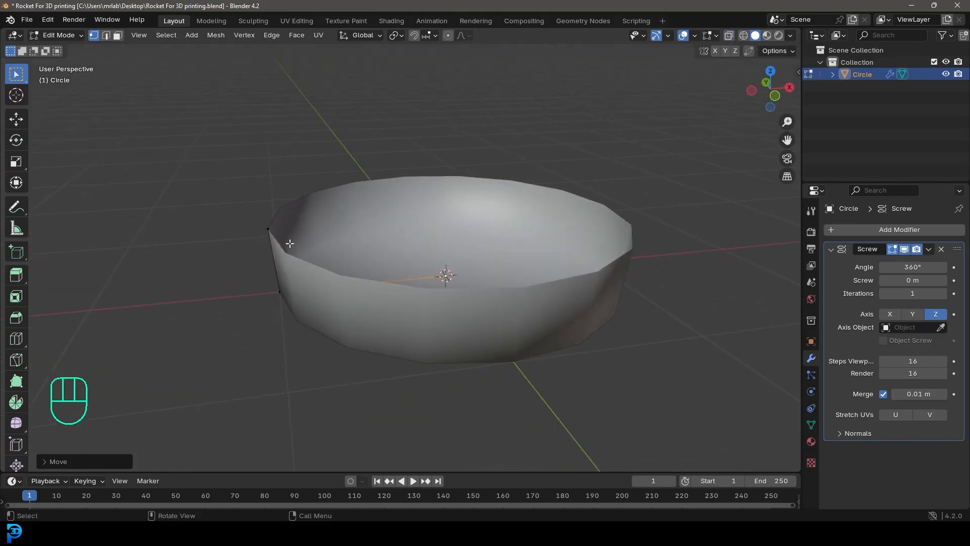
In front view, extrude the wall's top rim vertex upward twice, about 0.84 m and 0.75 m, drifting slightly outward
{"action": "left_click", "coordinate": [268, 225]}
{"action": "key", "text": "KP_1"}
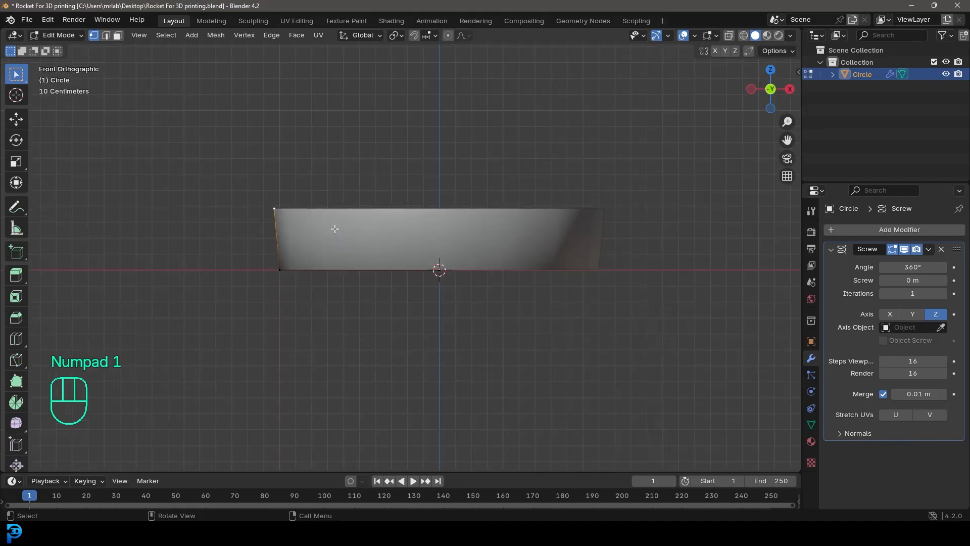
{"action": "middle_click_drag", "start_coordinate": [335, 229], "coordinate": [290, 336], "text": "shift"}
{"action": "scroll", "coordinate": [336, 385], "scroll_direction": "down", "scroll_amount": 5}
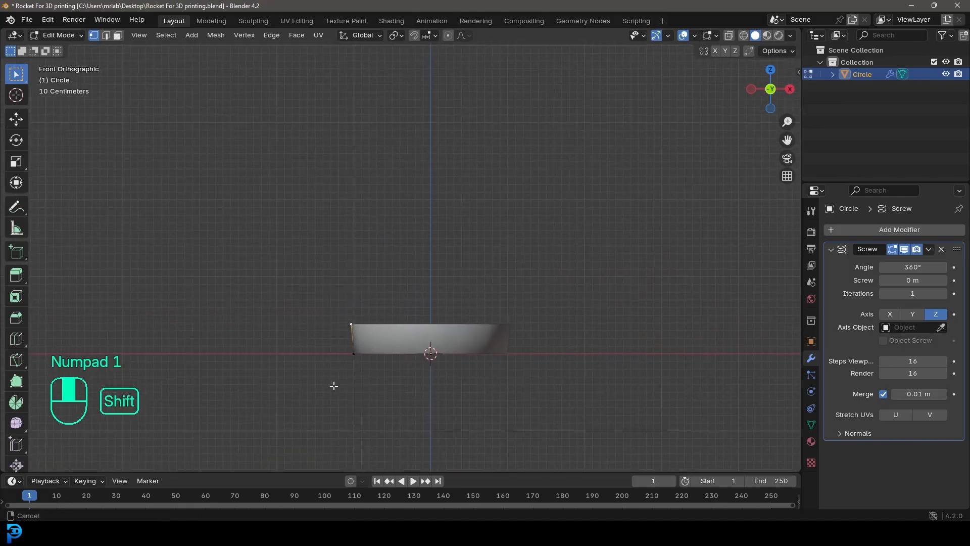
{"action": "key", "text": "e"}
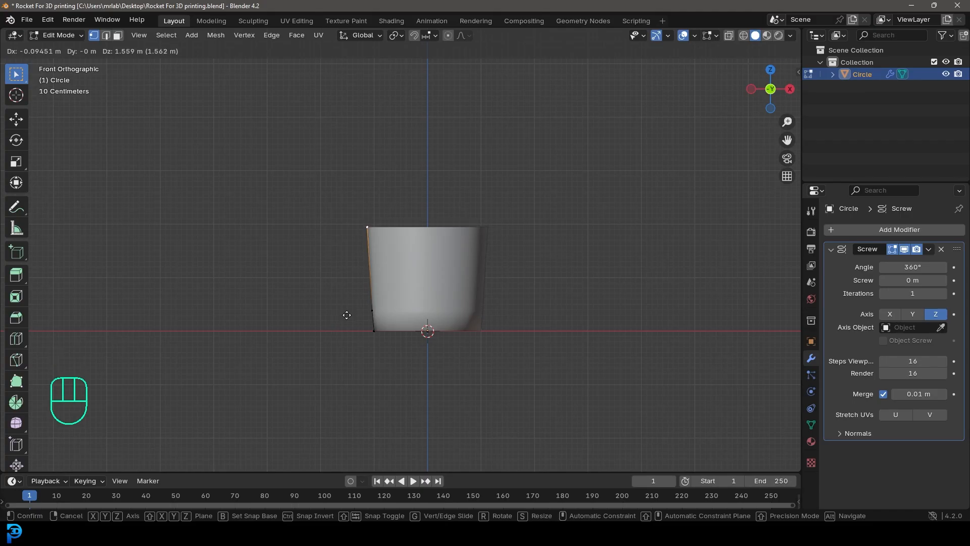
{"action": "left_click", "coordinate": [348, 352]}
{"action": "key", "text": "e"}
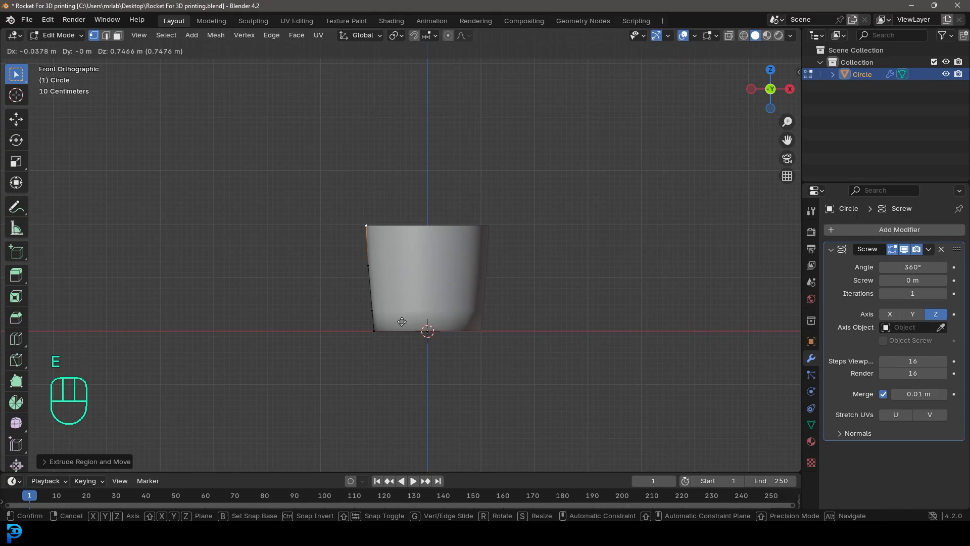
{"action": "left_click", "coordinate": [399, 316]}
Extrude the top profile vertex three more times upward, curving the last two segments inward to form the rocket's shoulder
{"action": "key", "text": "e"}
{"action": "left_click", "coordinate": [406, 277]}
{"action": "key", "text": "e"}
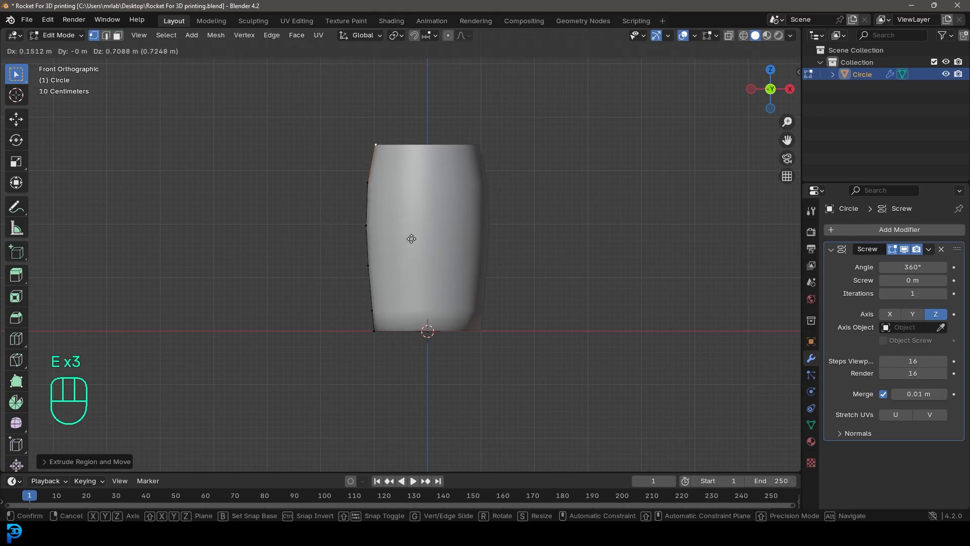
{"action": "left_click", "coordinate": [407, 249]}
{"action": "key", "text": "e"}
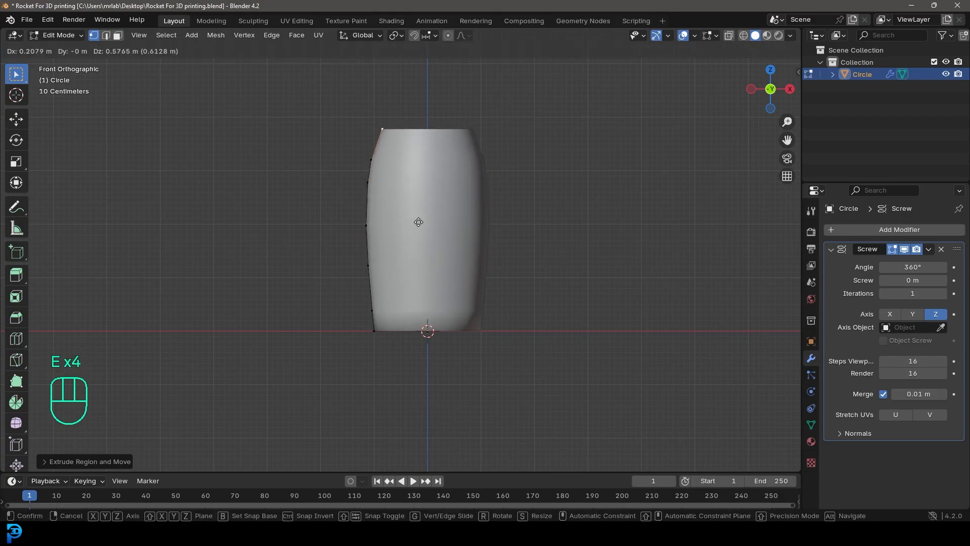
{"action": "left_click", "coordinate": [420, 226]}
Extrude the top vertex three further times upward and inward, tapering the nose almost to the central axis
{"action": "middle_click_drag", "start_coordinate": [420, 226], "coordinate": [413, 331], "text": "shift"}
{"action": "scroll", "coordinate": [410, 343], "scroll_direction": "up", "scroll_amount": 1}
{"action": "key", "text": "e"}
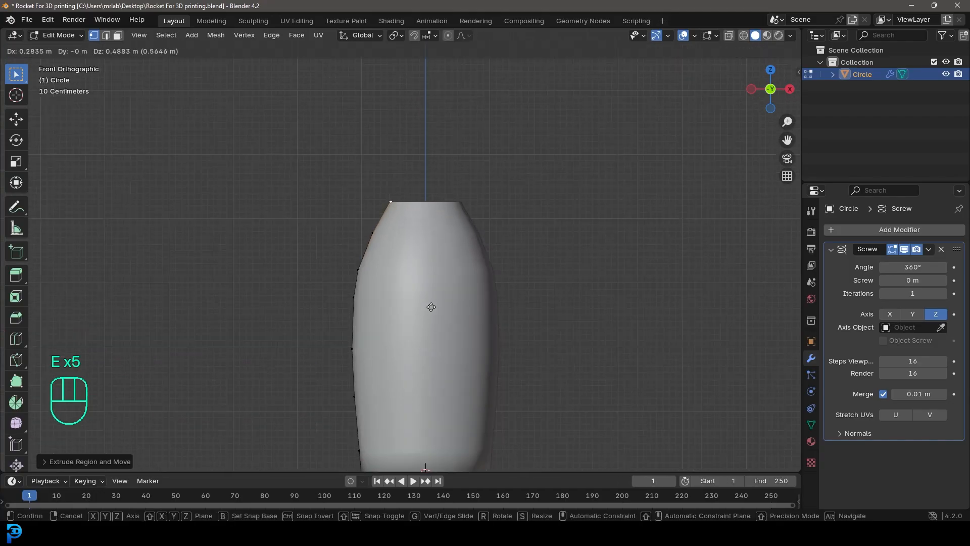
{"action": "left_click", "coordinate": [440, 296]}
{"action": "key", "text": "e"}
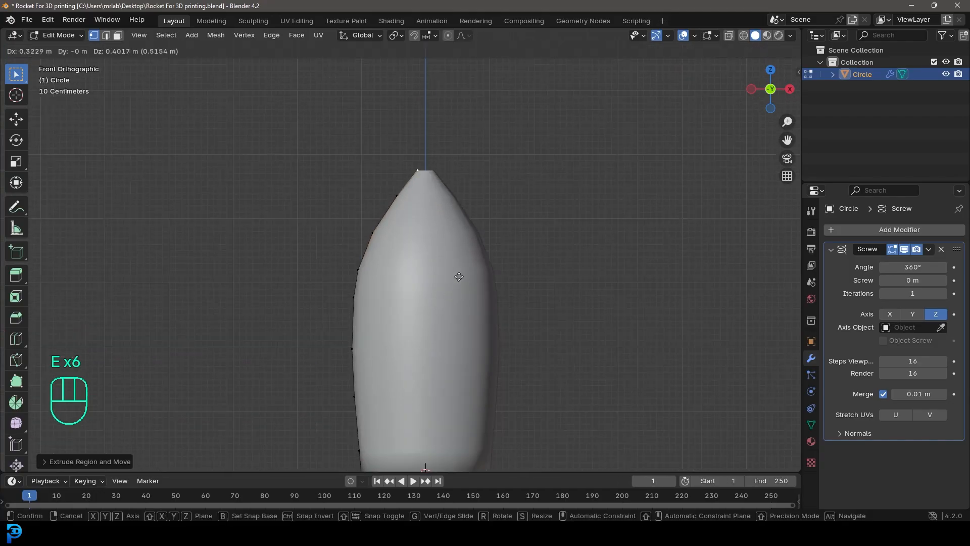
{"action": "left_click", "coordinate": [456, 267]}
{"action": "scroll", "coordinate": [445, 288], "scroll_direction": "down", "scroll_amount": 4}
{"action": "scroll", "coordinate": [449, 263], "scroll_direction": "up", "scroll_amount": 8}
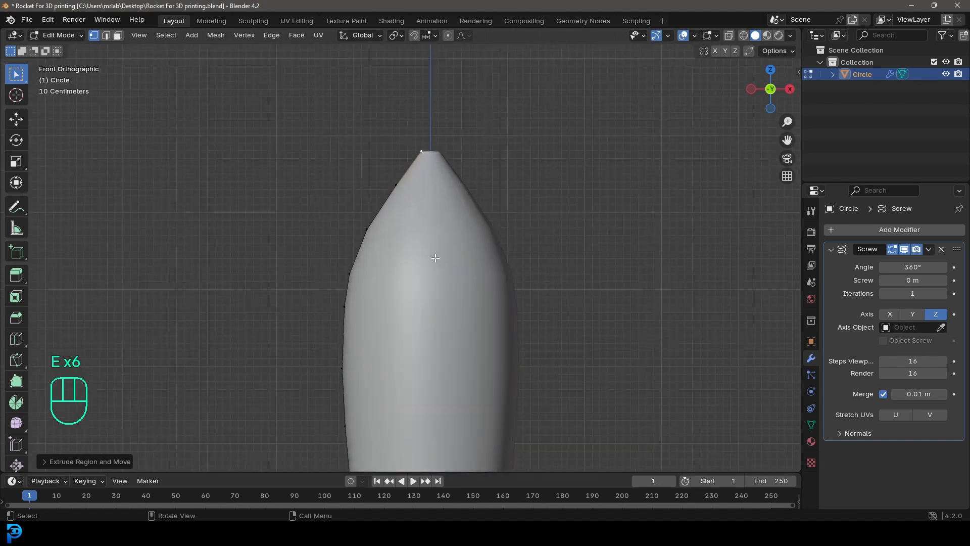
{"action": "key", "text": "e"}
{"action": "left_click", "coordinate": [461, 234]}
Move the tip vertex onto the central axis and shift the vertex below it slightly down to smooth the nose
{"action": "middle_click_drag", "start_coordinate": [454, 181], "coordinate": [433, 285], "text": "shift"}
{"action": "scroll", "coordinate": [426, 186], "scroll_direction": "up", "scroll_amount": 4}
{"action": "middle_click_drag", "start_coordinate": [426, 186], "coordinate": [419, 268], "text": "shift"}
{"action": "scroll", "coordinate": [423, 254], "scroll_direction": "up", "scroll_amount": 6}
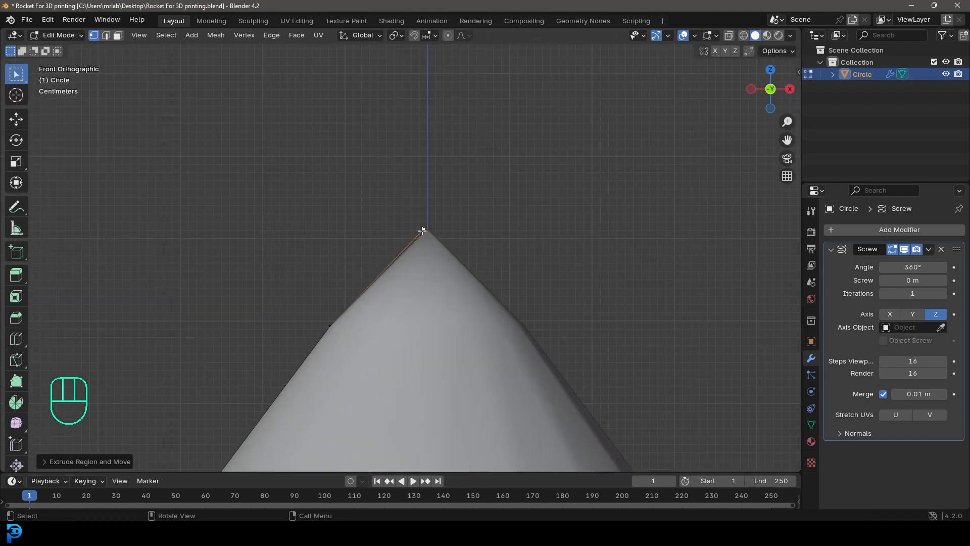
{"action": "key", "text": "g"}
{"action": "left_click", "coordinate": [398, 308]}
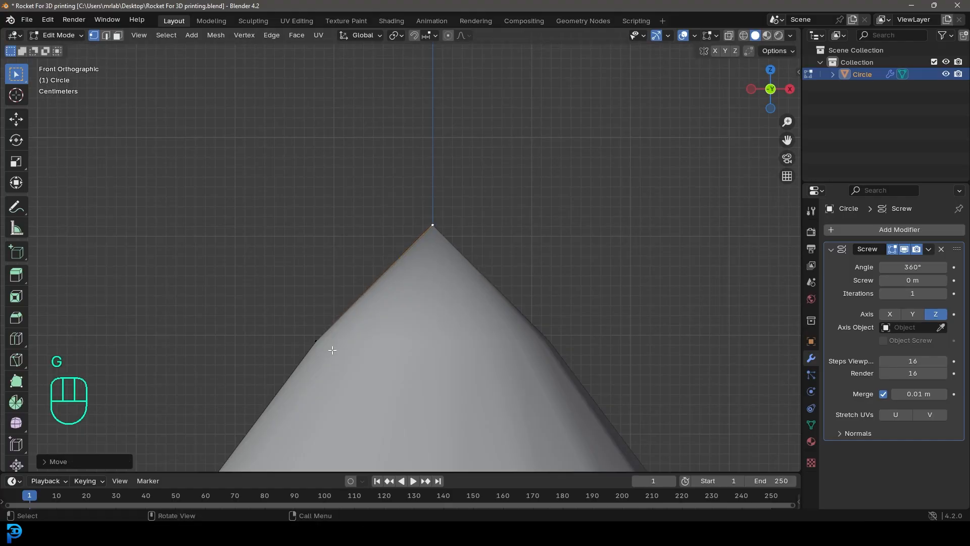
{"action": "key", "text": "g"}
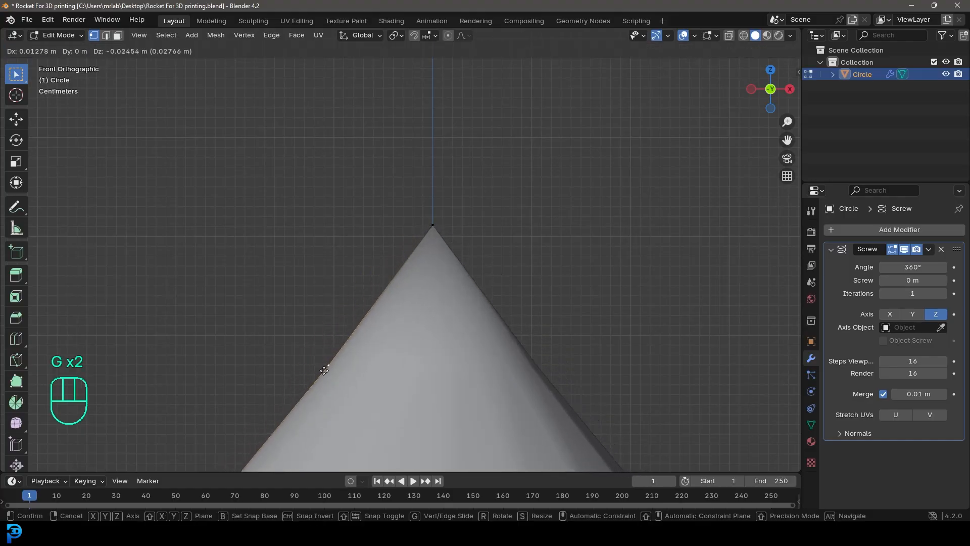
{"action": "left_click", "coordinate": [304, 369]}
Add a Subdivision Surface modifier to the rocket body after the Screw modifier
{"action": "scroll", "coordinate": [399, 357], "scroll_direction": "down", "scroll_amount": 9}
{"action": "middle_click_drag", "start_coordinate": [401, 359], "coordinate": [411, 218], "text": "shift"}
{"action": "scroll", "coordinate": [412, 218], "scroll_direction": "down", "scroll_amount": 9}
{"action": "middle_click_drag", "start_coordinate": [399, 325], "coordinate": [409, 228], "text": "shift"}
{"action": "scroll", "coordinate": [411, 236], "scroll_direction": "up", "scroll_amount": 3}
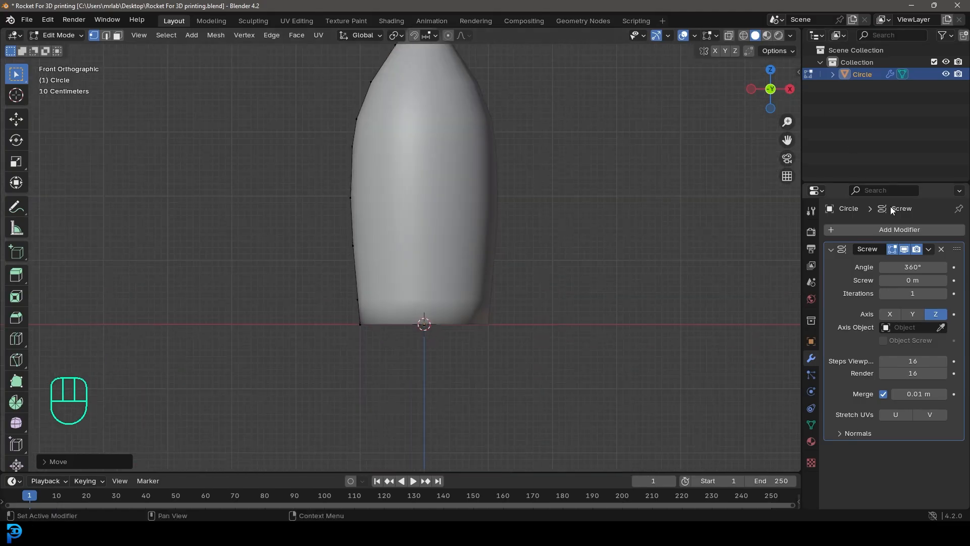
{"action": "left_click", "coordinate": [895, 229]}
{"action": "left_click", "coordinate": [839, 229]}
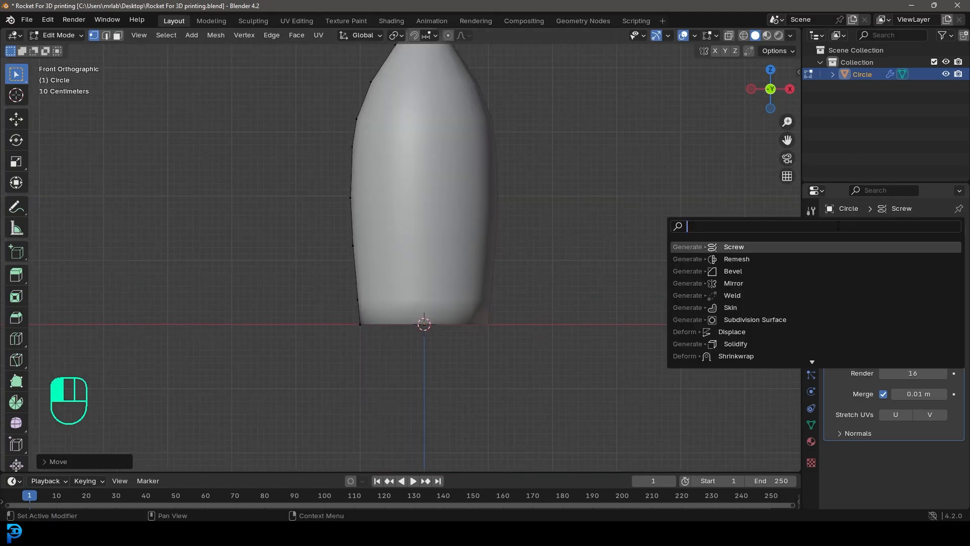
{"action": "type", "text": "sub"}
{"action": "left_click", "coordinate": [763, 249]}
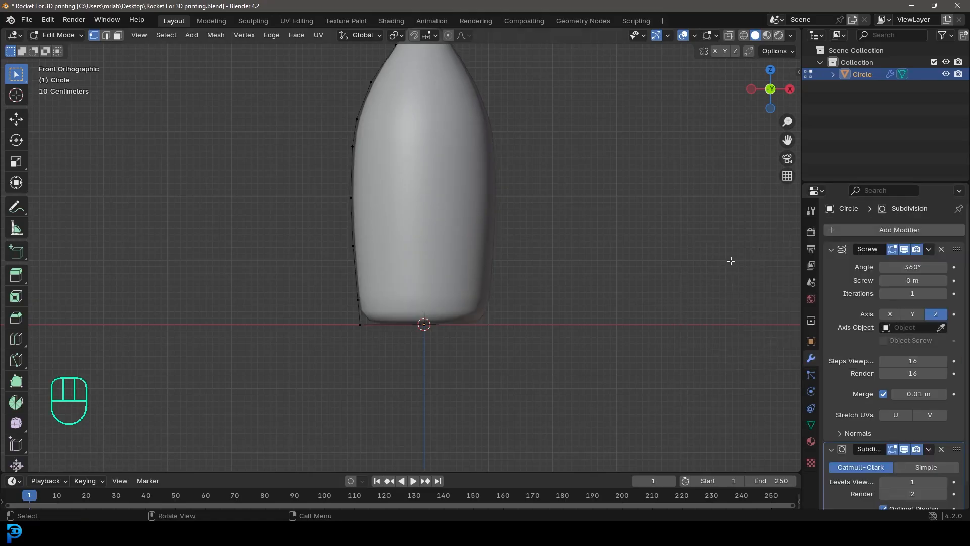
Select the rocket's bottom profile edge between the outer corner and the central axis and subdivide it
{"action": "middle_click_drag", "start_coordinate": [405, 300], "coordinate": [353, 396], "text": "shift"}
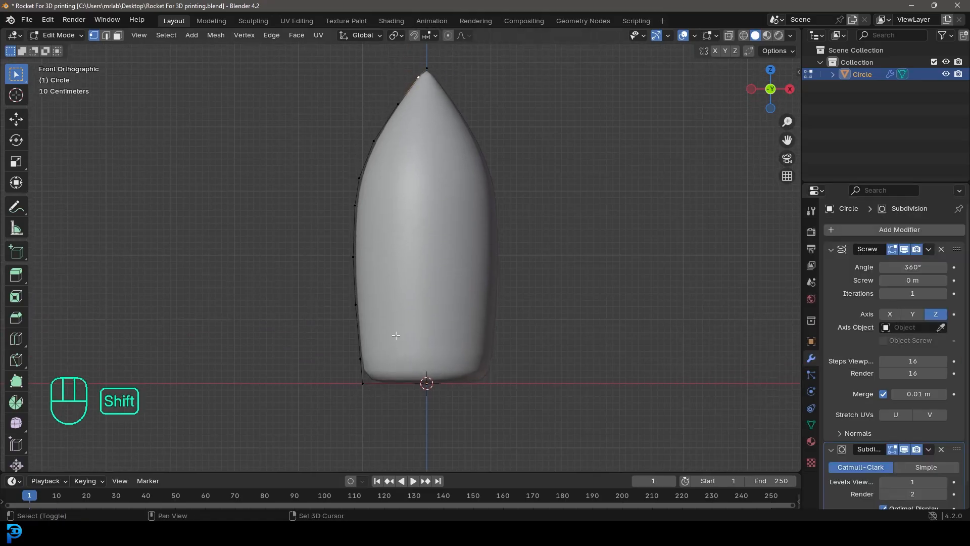
{"action": "scroll", "coordinate": [378, 322], "scroll_direction": "up", "scroll_amount": 5}
{"action": "scroll", "coordinate": [347, 309], "scroll_direction": "up", "scroll_amount": 2}
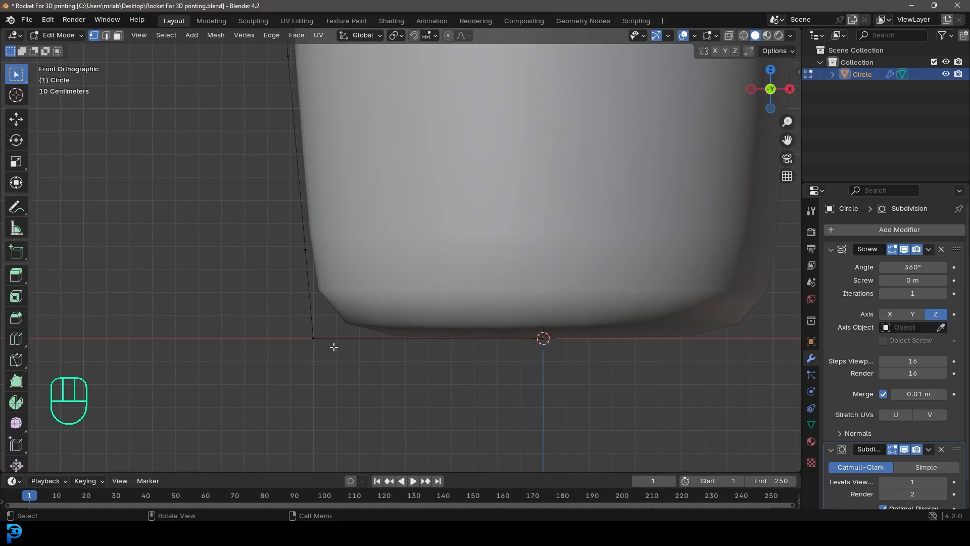
{"action": "middle_click_drag", "start_coordinate": [329, 333], "coordinate": [348, 293], "text": "shift"}
{"action": "left_click_drag", "start_coordinate": [267, 370], "coordinate": [565, 295]}
{"action": "right_click", "coordinate": [449, 289]}
{"action": "left_click", "coordinate": [380, 237]}
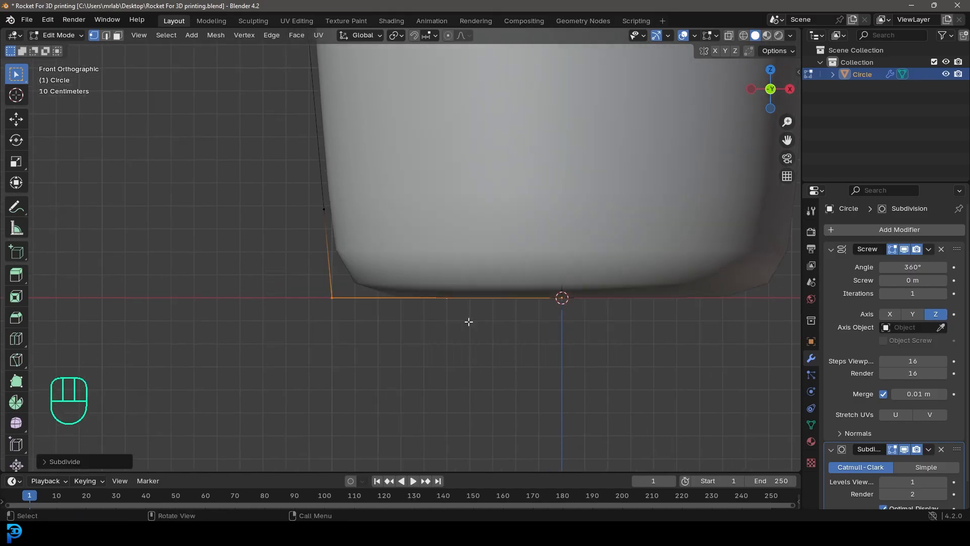
Switch to wireframe and move the base edge's new middle vertex along X to just inside the outer corner
{"action": "scroll", "coordinate": [443, 301], "scroll_direction": "up", "scroll_amount": 3}
{"action": "key", "text": "z"}
{"action": "left_click", "coordinate": [420, 333]}
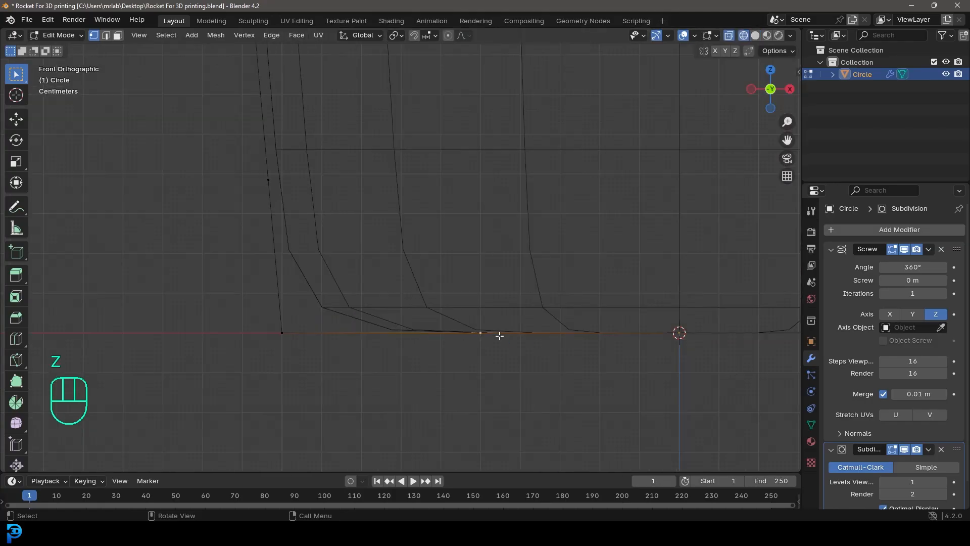
{"action": "key", "text": "g"}
{"action": "key", "text": "x"}
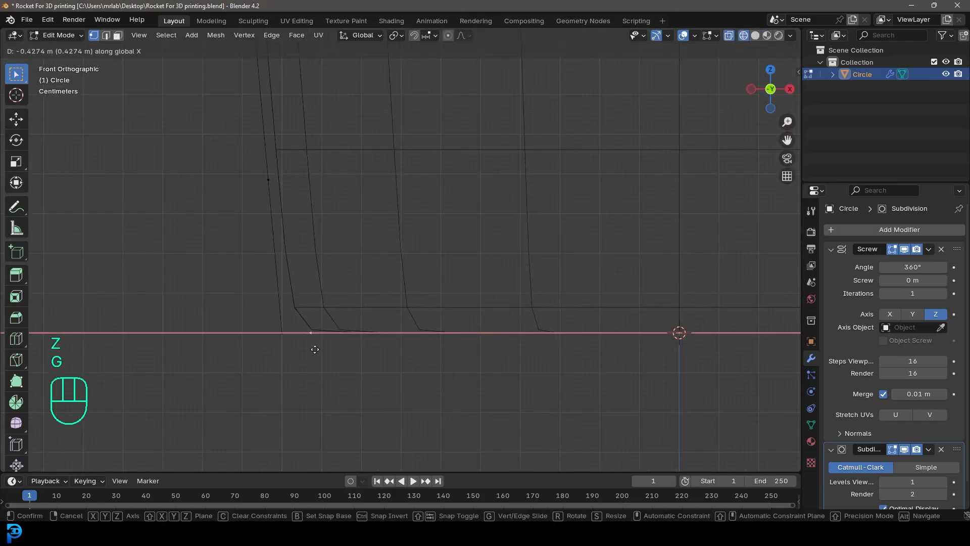
{"action": "left_click", "coordinate": [297, 358]}
Subdivide the wall's lowest edge and move its new vertex about 0.18 m down to just above the bottom corner
{"action": "middle_click_drag", "start_coordinate": [294, 357], "coordinate": [412, 268], "text": "shift"}
{"action": "left_click_drag", "start_coordinate": [343, 168], "coordinate": [399, 405]}
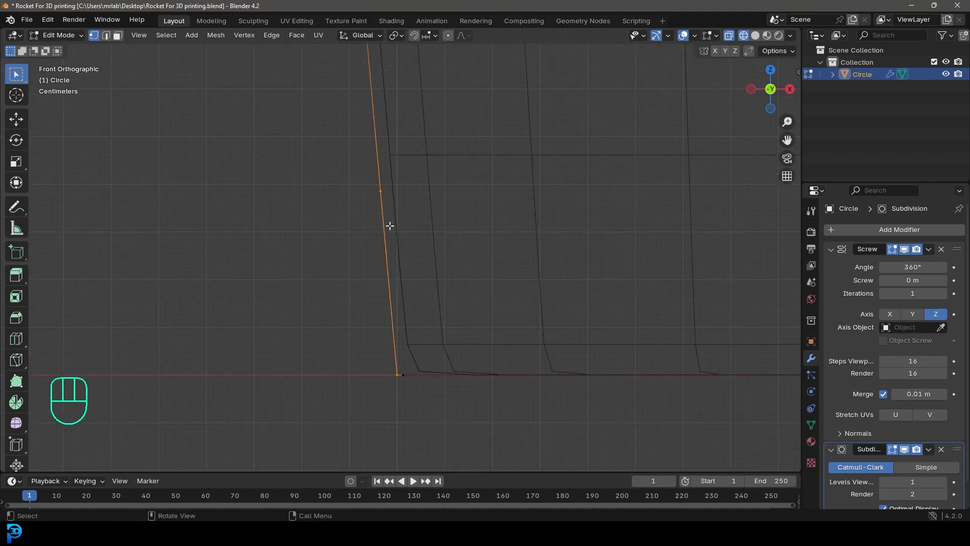
{"action": "right_click", "coordinate": [394, 233]}
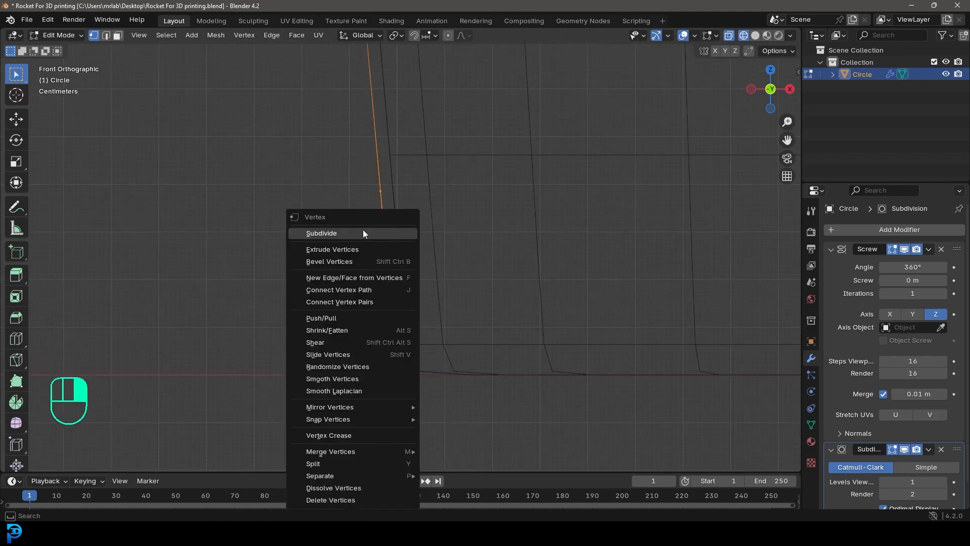
{"action": "left_click", "coordinate": [363, 229]}
{"action": "left_click", "coordinate": [390, 284]}
{"action": "scroll", "coordinate": [414, 323], "scroll_direction": "up", "scroll_amount": 2}
{"action": "key", "text": "g"}
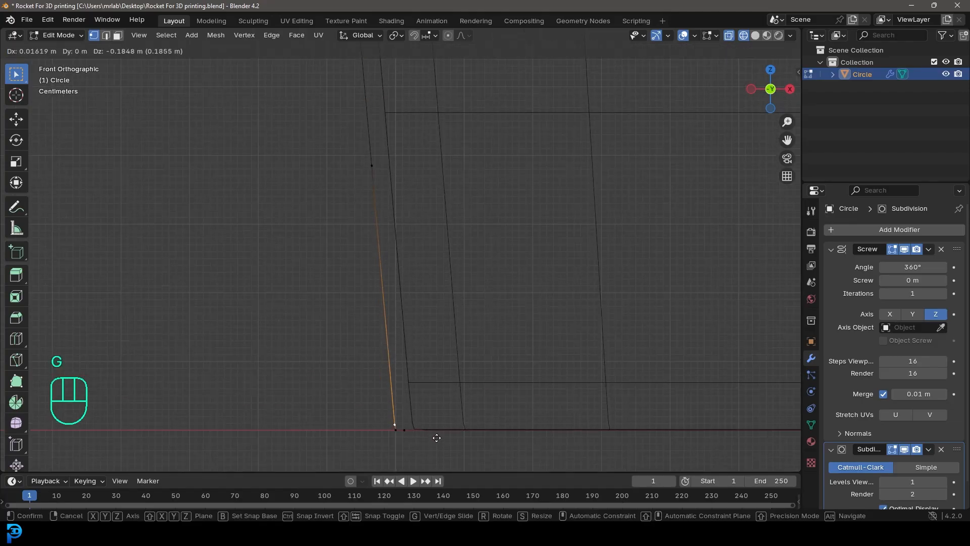
{"action": "left_click", "coordinate": [435, 440]}
Return to solid shading, leave Edit Mode and deselect the rocket body
{"action": "scroll", "coordinate": [454, 306], "scroll_direction": "down", "scroll_amount": 3}
{"action": "key", "text": "z"}
{"action": "left_click", "coordinate": [547, 305]}
{"action": "scroll", "coordinate": [548, 305], "scroll_direction": "down", "scroll_amount": 5}
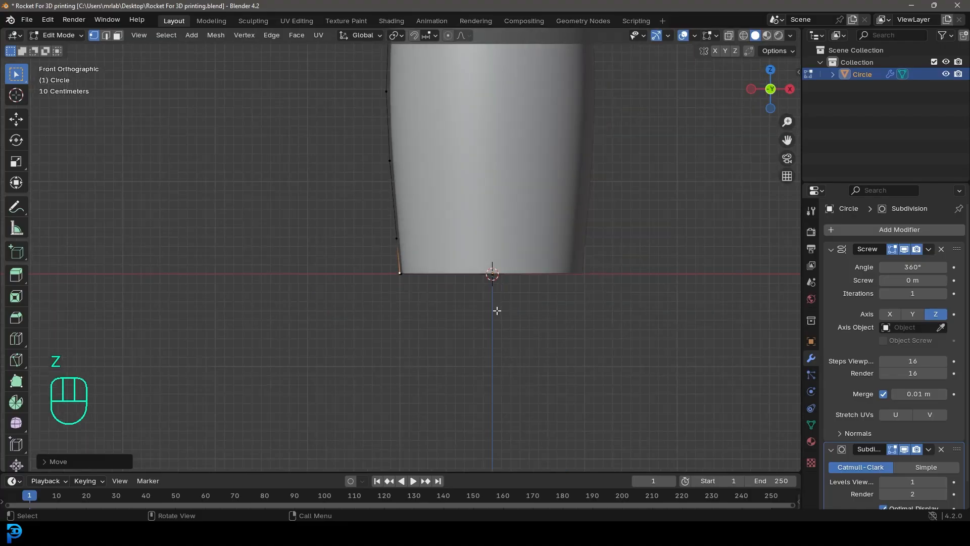
{"action": "key", "text": "Tab"}
{"action": "middle_click_drag", "start_coordinate": [487, 292], "coordinate": [472, 325], "text": "shift"}
{"action": "scroll", "coordinate": [473, 323], "scroll_direction": "up", "scroll_amount": 3}
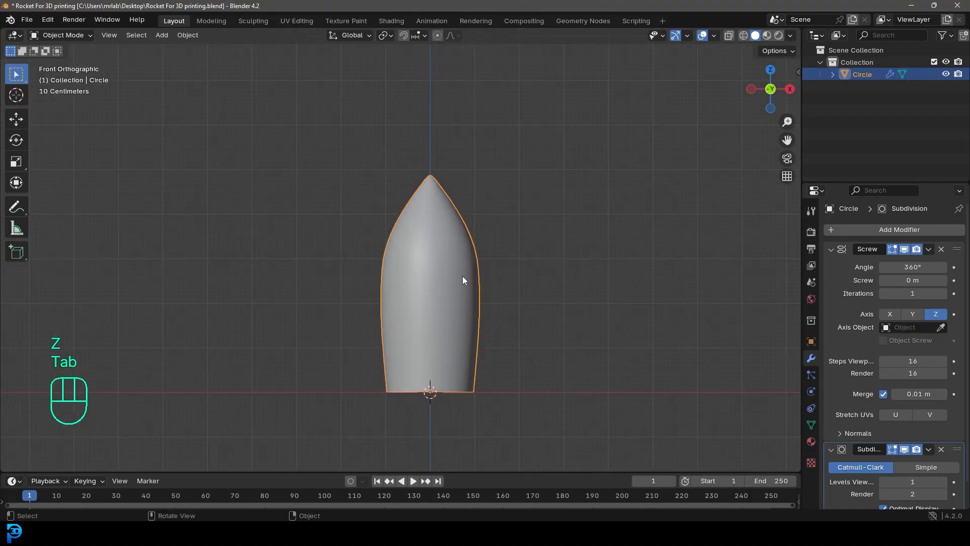
{"action": "key", "text": "alt+a"}
{"action": "middle_click_drag", "start_coordinate": [480, 215], "coordinate": [475, 194], "text": "shift"}
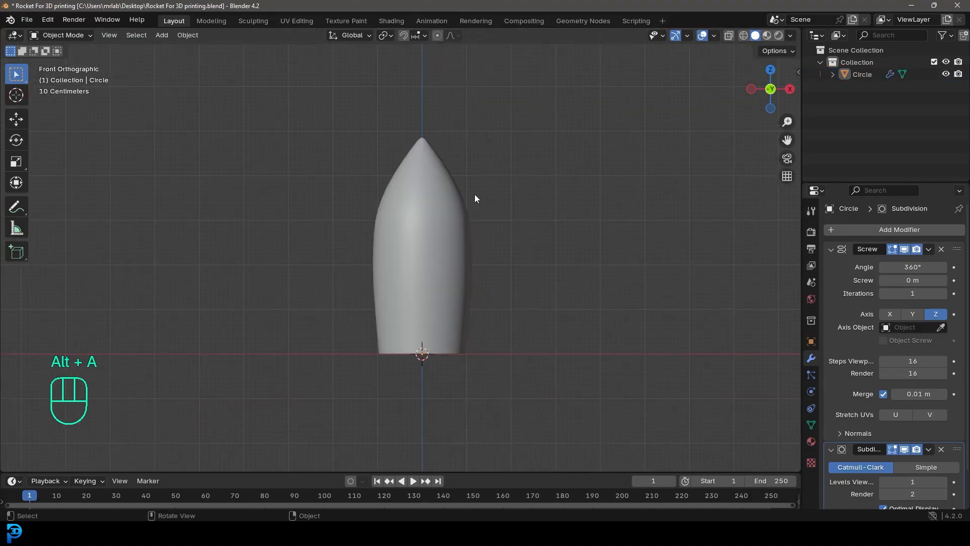
Add a torus at the origin with a minor radius of 0.054 m
{"action": "key", "text": "shift+a"}
{"action": "mouse_move", "coordinate": [474, 194]}
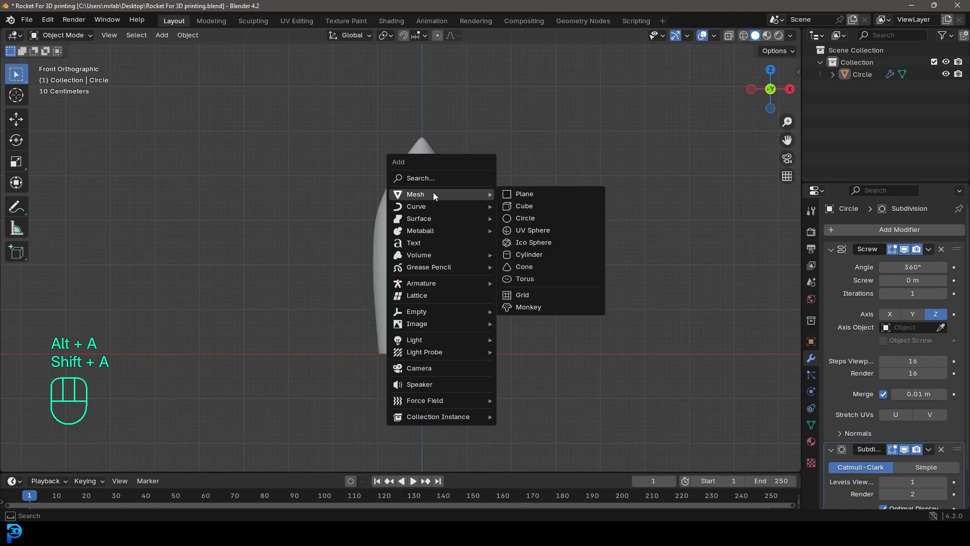
{"action": "left_click", "coordinate": [535, 280]}
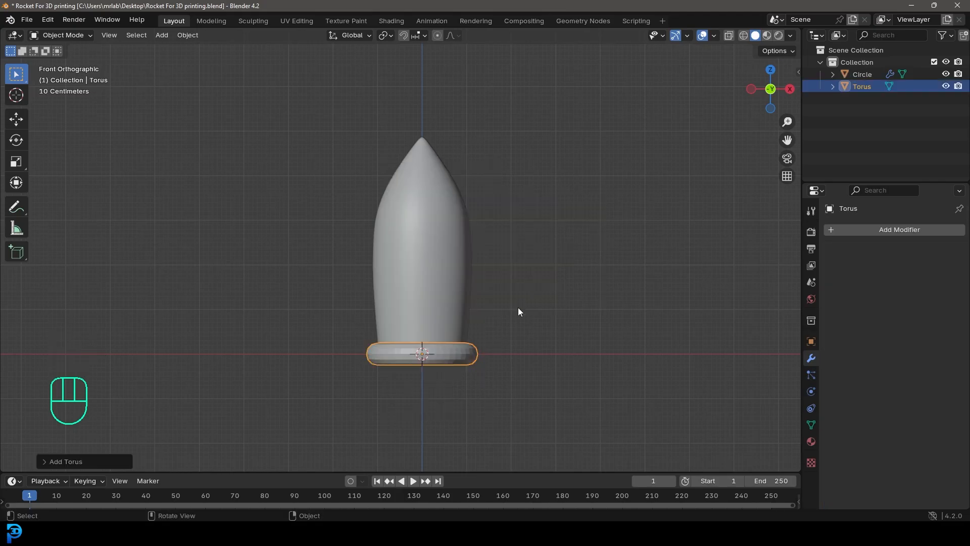
{"action": "left_click", "coordinate": [49, 461]}
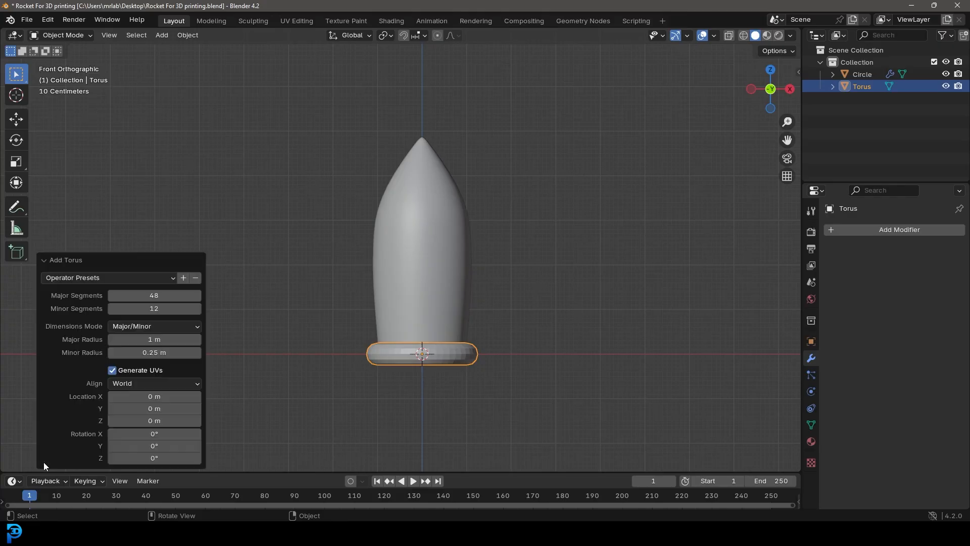
{"action": "left_click_drag", "start_coordinate": [154, 352], "coordinate": [92, 352]}
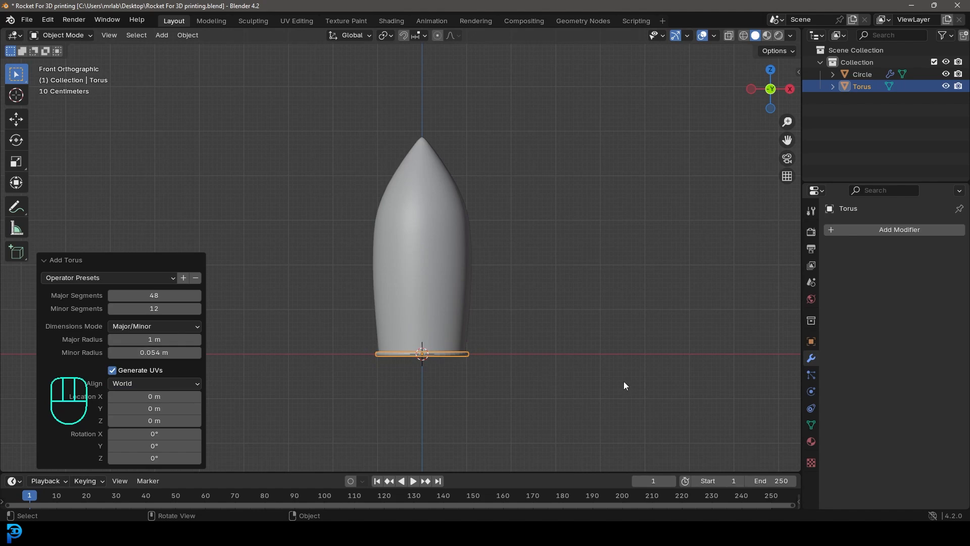
Move the torus about 3.4 m up along Z to the base of the nose and scale it to about 0.939
{"action": "key", "text": "g"}
{"action": "key", "text": "z"}
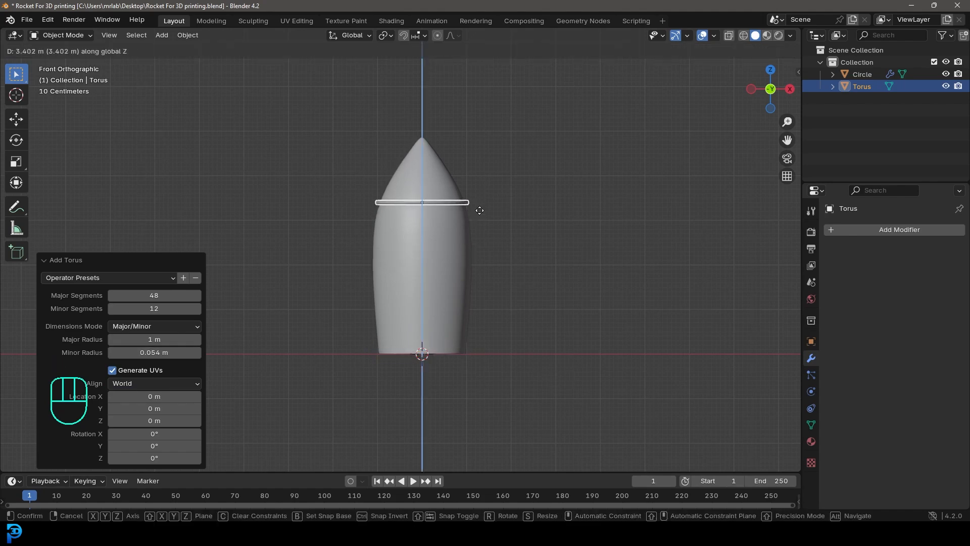
{"action": "left_click", "coordinate": [477, 205]}
{"action": "scroll", "coordinate": [489, 241], "scroll_direction": "up", "scroll_amount": 8}
{"action": "scroll", "coordinate": [626, 335], "scroll_direction": "up", "scroll_amount": 2}
{"action": "key", "text": "s"}
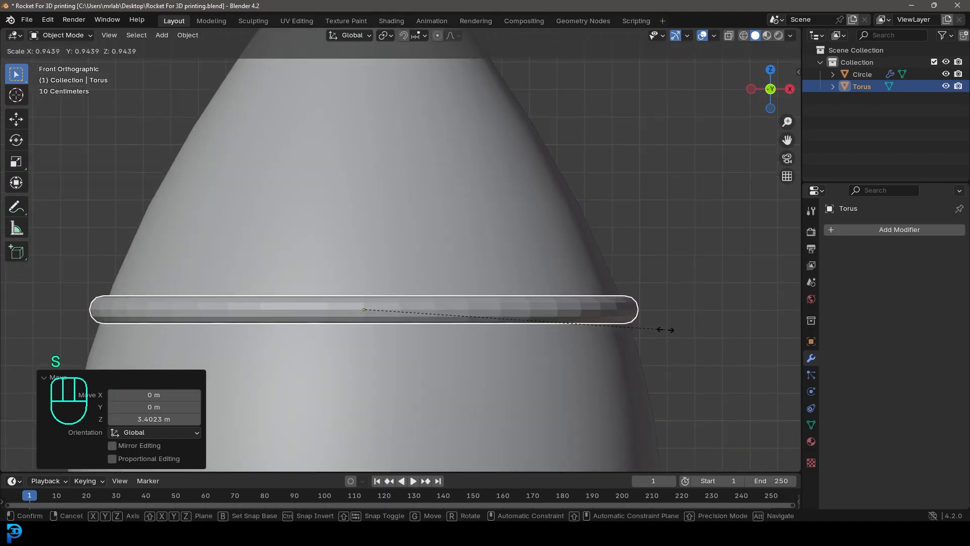
{"action": "left_click", "coordinate": [665, 333]}
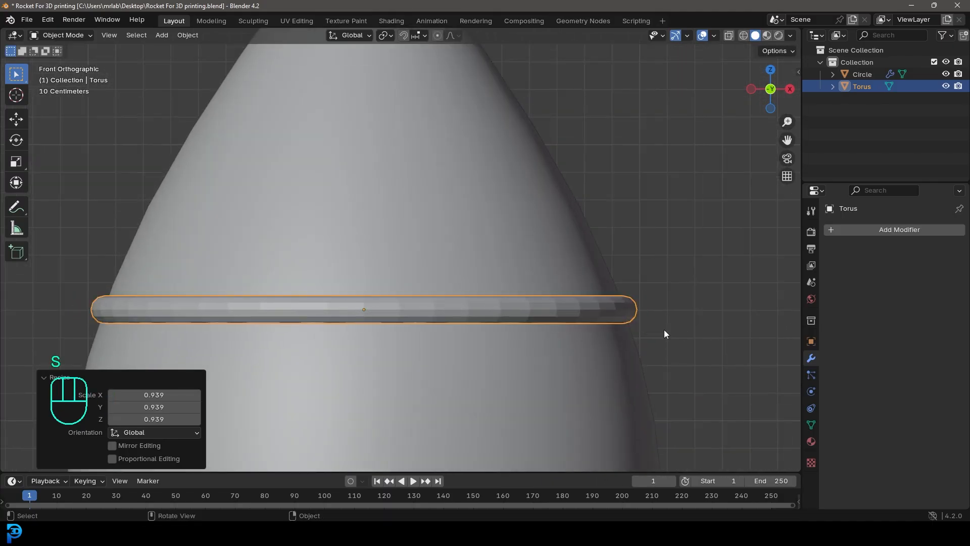
Add a Subdivision Surface modifier to the torus ring
{"action": "left_click", "coordinate": [899, 229]}
{"action": "left_click", "coordinate": [844, 229]}
{"action": "type", "text": "sub"}
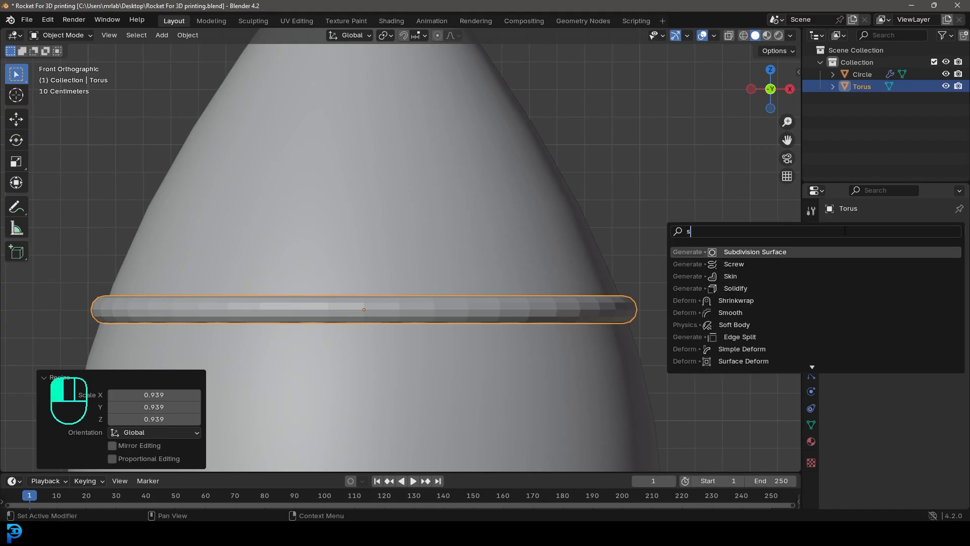
{"action": "left_click", "coordinate": [783, 251]}
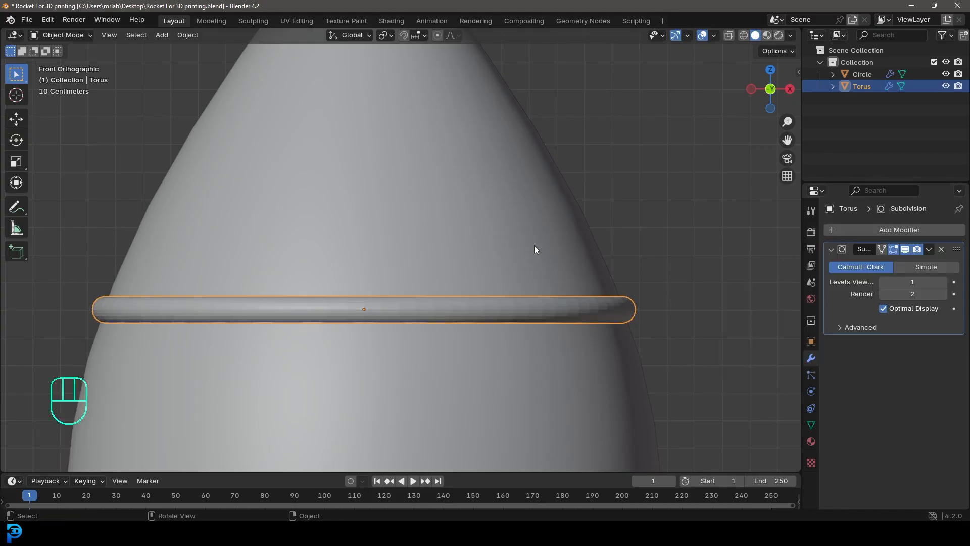
Apply smooth shading to the torus ring, check it from an angle, and deselect it in front view
{"action": "scroll", "coordinate": [534, 244], "scroll_direction": "down", "scroll_amount": 4}
{"action": "right_click", "coordinate": [472, 280]}
{"action": "left_click", "coordinate": [454, 279]}
{"action": "middle_click_drag", "start_coordinate": [486, 266], "coordinate": [560, 329]}
{"action": "key", "text": "alt+a"}
{"action": "left_click", "coordinate": [447, 330]}
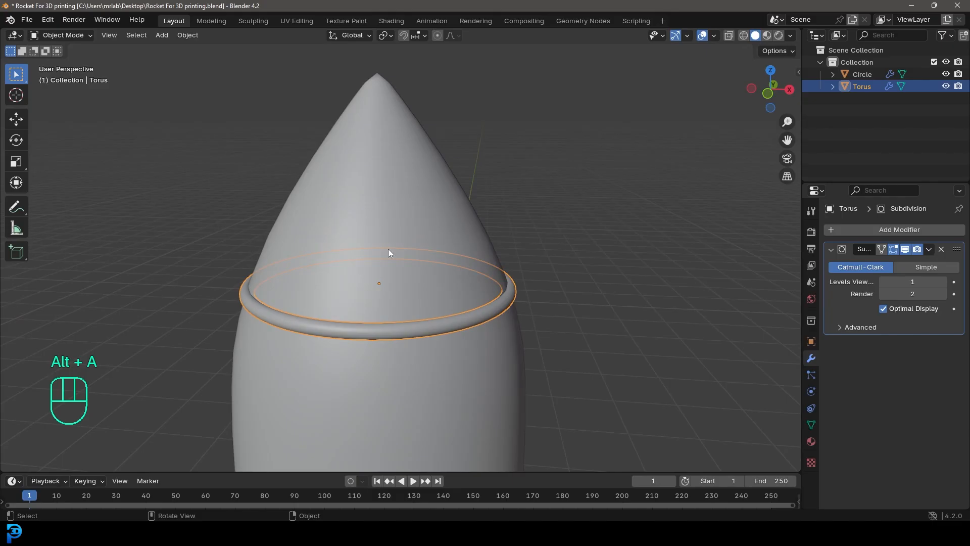
{"action": "key", "text": "KP_1"}
{"action": "key", "text": "alt+a"}
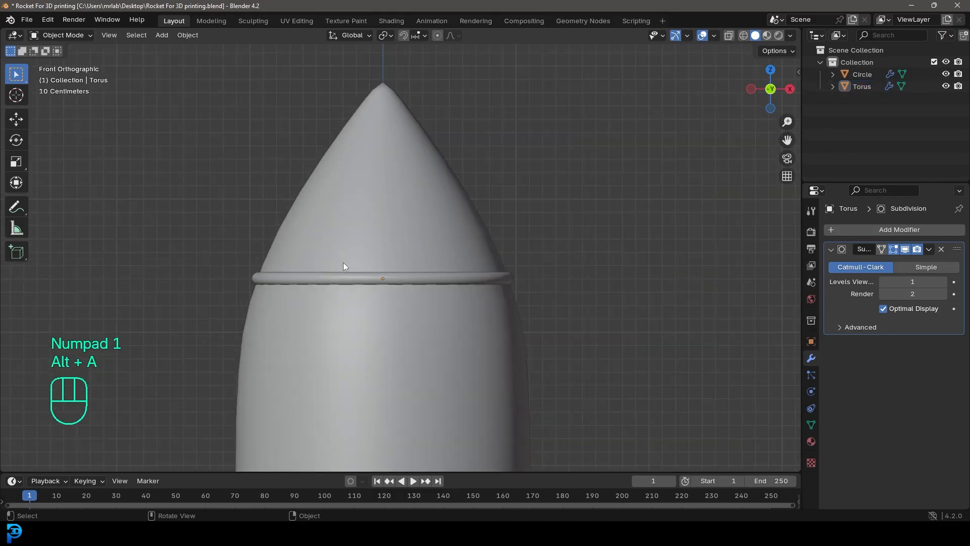
Thicken the tube of the nose ring's mesh with Shrink/Fatten and return to Object Mode
{"action": "scroll", "coordinate": [405, 283], "scroll_direction": "up", "scroll_amount": 2}
{"action": "left_click", "coordinate": [468, 304]}
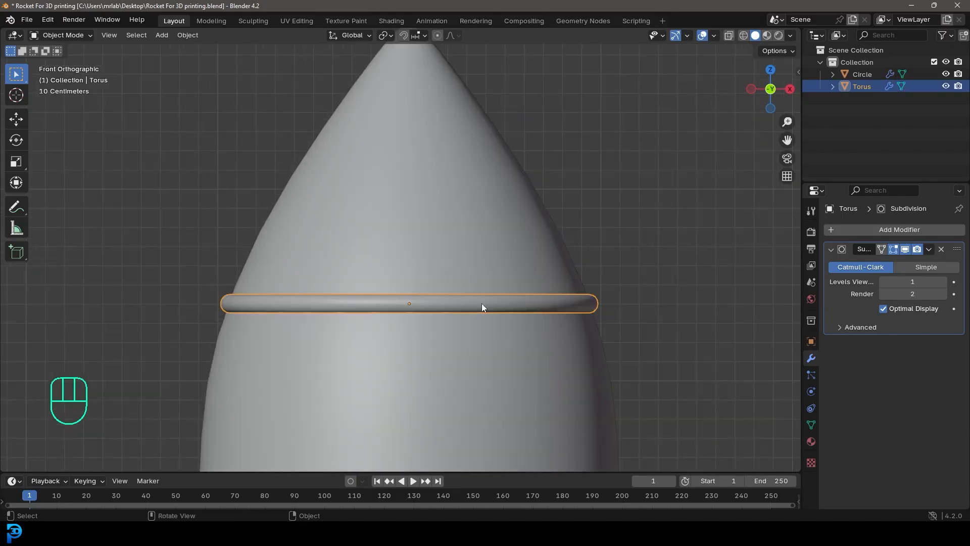
{"action": "key", "text": "Tab"}
{"action": "key", "text": "alt+s"}
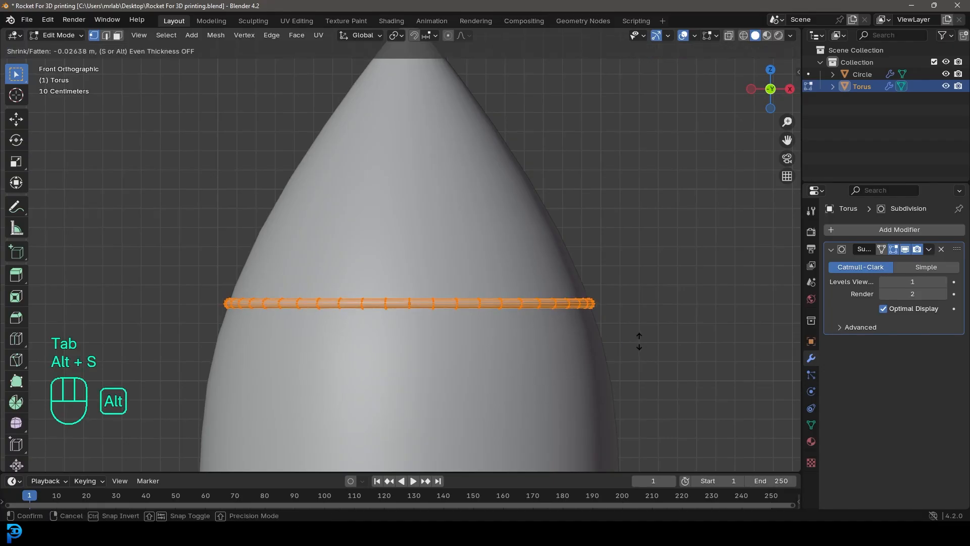
{"action": "left_click", "coordinate": [636, 334]}
{"action": "key", "text": "Tab"}
{"action": "scroll", "coordinate": [601, 324], "scroll_direction": "down", "scroll_amount": 6}
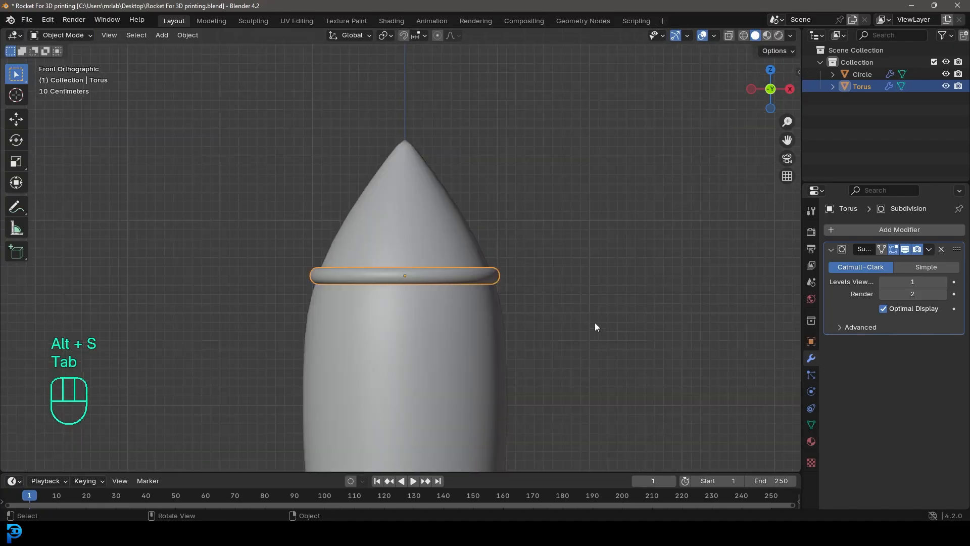
Thin the nose ring's tube slightly with a Shrink/Fatten offset of about -0.0246 m
{"action": "key", "text": "alt+a"}
{"action": "scroll", "coordinate": [525, 318], "scroll_direction": "down", "scroll_amount": 5}
{"action": "middle_click_drag", "start_coordinate": [495, 323], "coordinate": [488, 295], "text": "shift"}
{"action": "key", "text": "Tab"}
{"action": "key", "text": "alt+s"}
{"action": "left_click", "coordinate": [550, 306]}
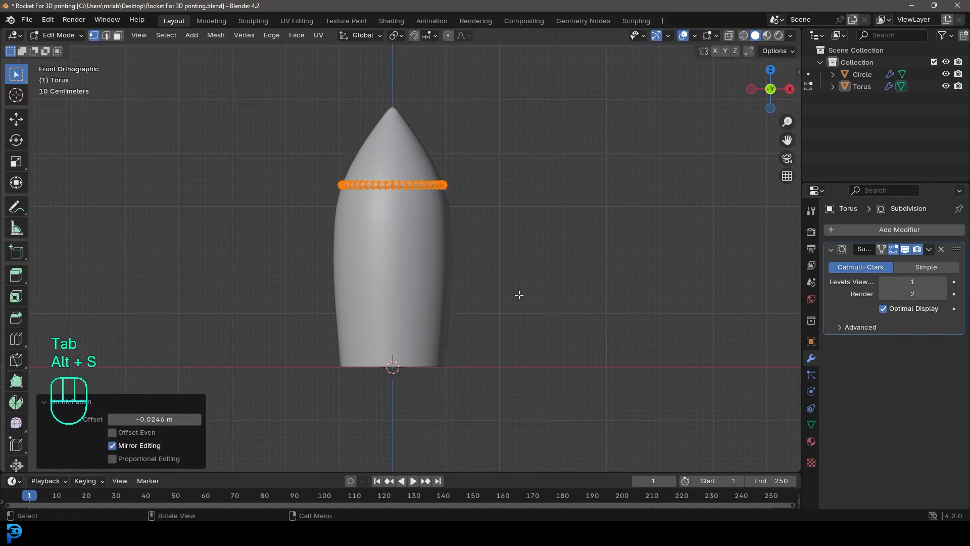
{"action": "key", "text": "Tab"}
Duplicate the nose ring and move the copy about 2.49 m down along Z to the lower body
{"action": "scroll", "coordinate": [388, 148], "scroll_direction": "up", "scroll_amount": 2}
{"action": "middle_click_drag", "start_coordinate": [388, 147], "coordinate": [441, 204], "text": "shift"}
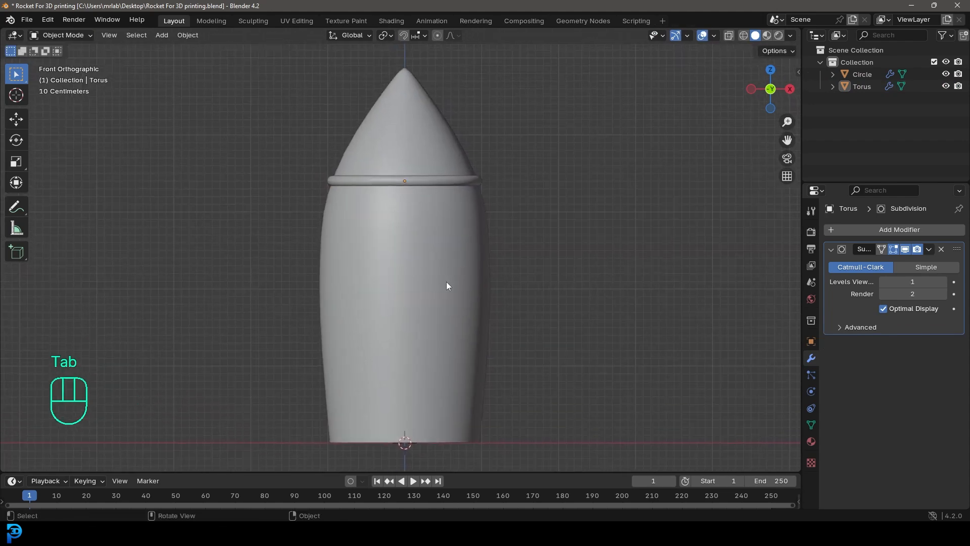
{"action": "left_click", "coordinate": [435, 180]}
{"action": "middle_click_drag", "start_coordinate": [436, 238], "coordinate": [441, 182], "text": "shift"}
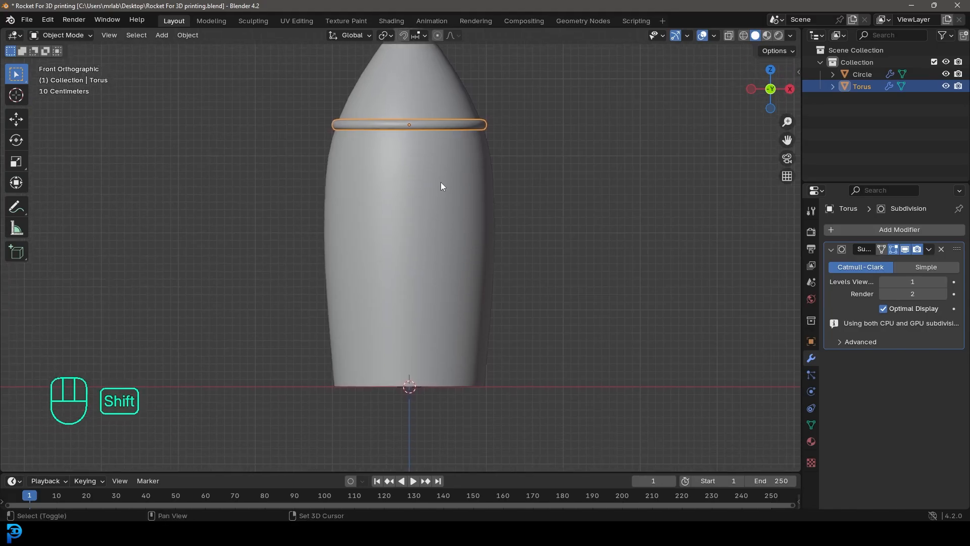
{"action": "key", "text": "shift+d"}
{"action": "key", "text": "z"}
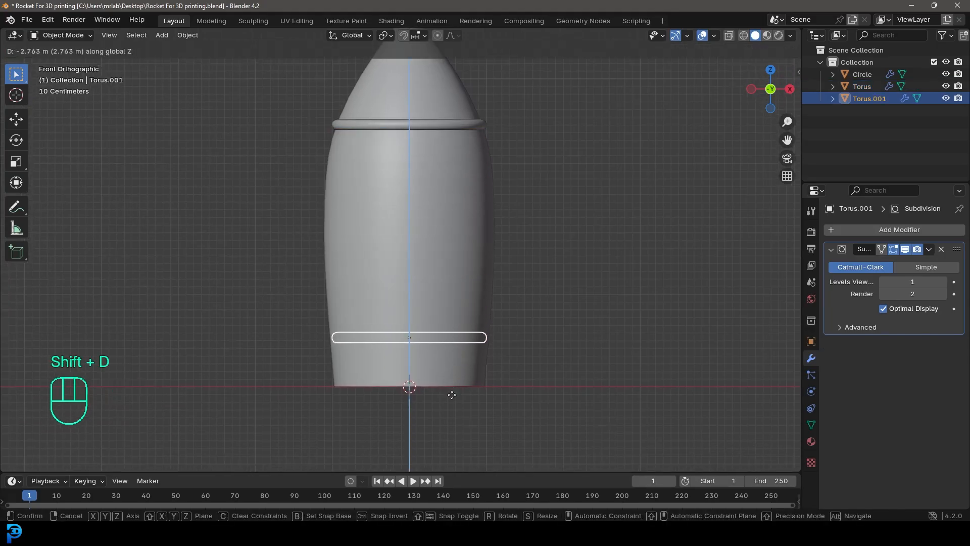
{"action": "left_click", "coordinate": [446, 374]}
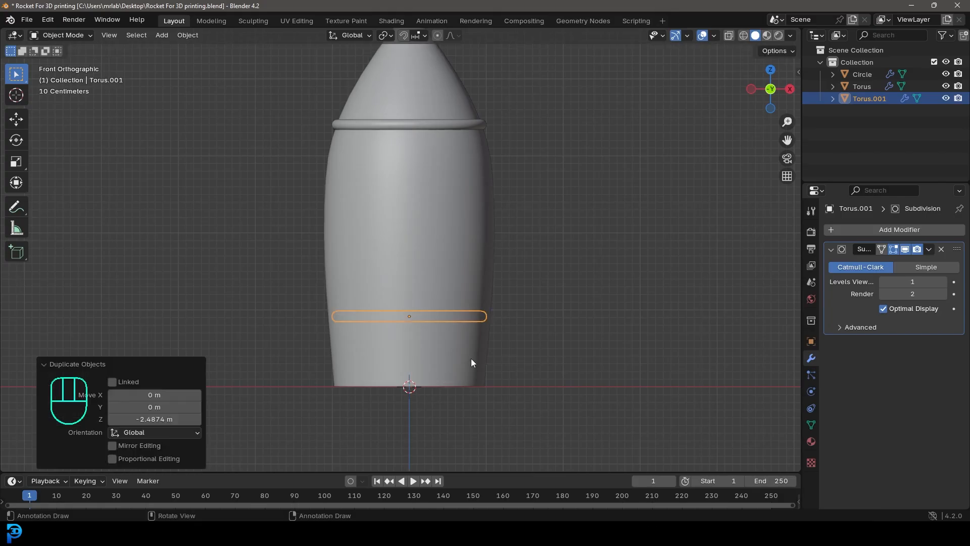
Scale the lower ring's mesh to about 1.12 in wireframe view so that it surrounds the body
{"action": "key", "text": "Tab"}
{"action": "scroll", "coordinate": [584, 341], "scroll_direction": "up", "scroll_amount": 2}
{"action": "key", "text": "z"}
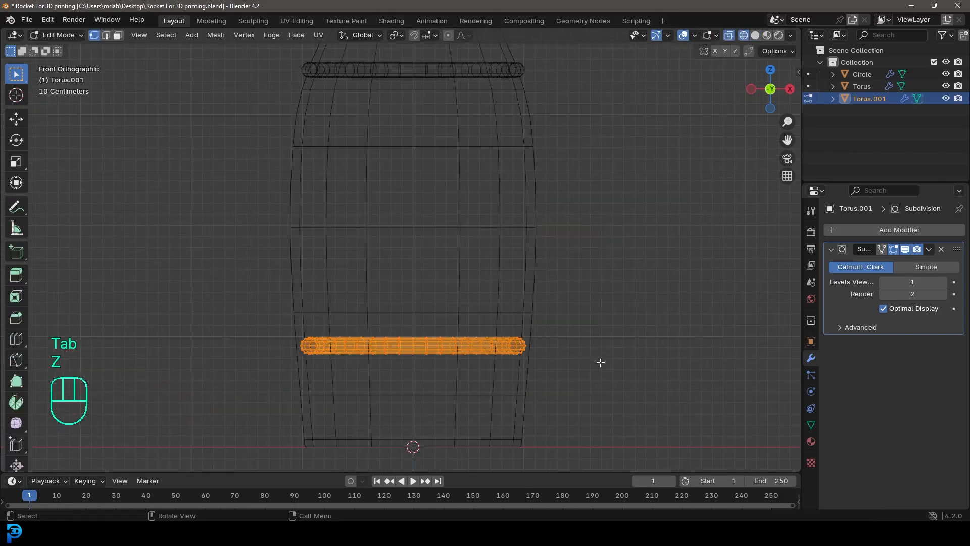
{"action": "key", "text": "s"}
{"action": "left_click", "coordinate": [627, 382]}
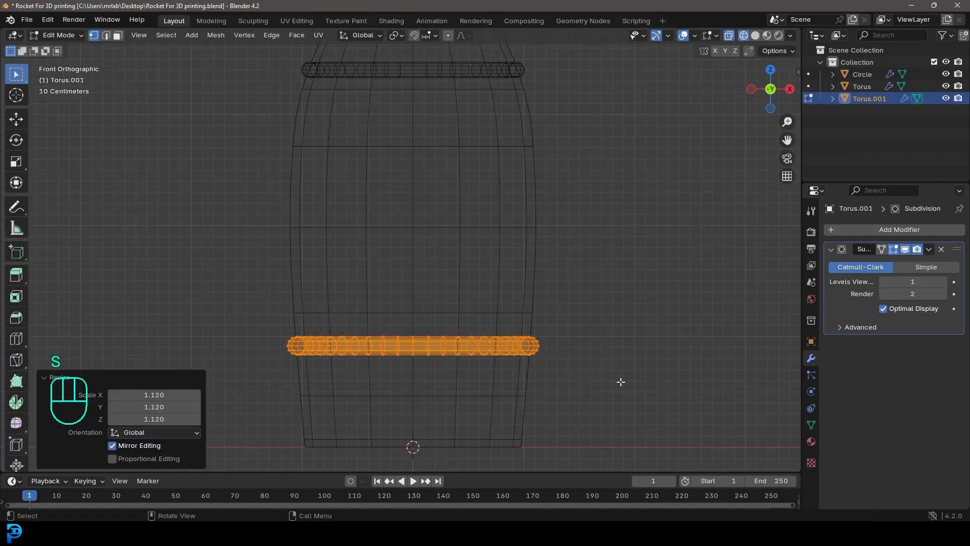
Thin the lower ring's tube by about 0.019 m with Shrink/Fatten, restore solid shading and deselect it in Object Mode
{"action": "key", "text": "alt+s"}
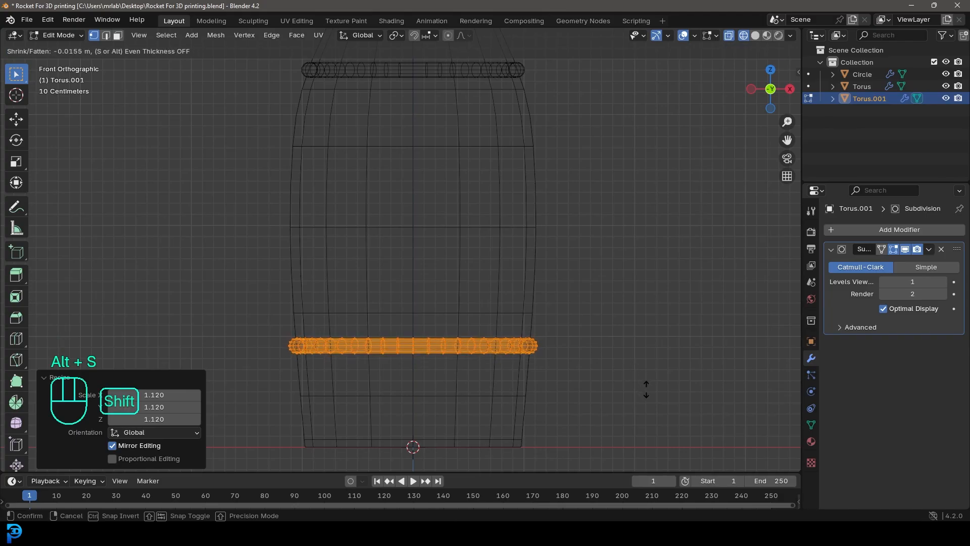
{"action": "left_click", "coordinate": [648, 392]}
{"action": "key", "text": "z"}
{"action": "left_click", "coordinate": [737, 392]}
{"action": "scroll", "coordinate": [530, 315], "scroll_direction": "down", "scroll_amount": 1}
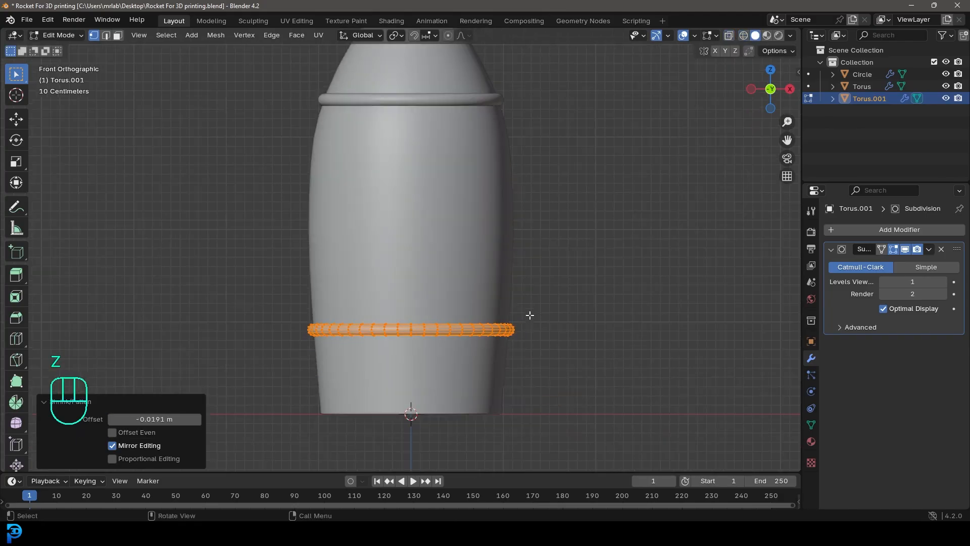
{"action": "key", "text": "Tab"}
{"action": "key", "text": "alt+a"}
{"action": "middle_click_drag", "start_coordinate": [555, 302], "coordinate": [544, 326]}
{"action": "key", "text": "KP_1"}
Move the rocket body and both rings together upward off the ground line, then deselect everything
{"action": "left_click", "coordinate": [463, 320], "text": "shift"}
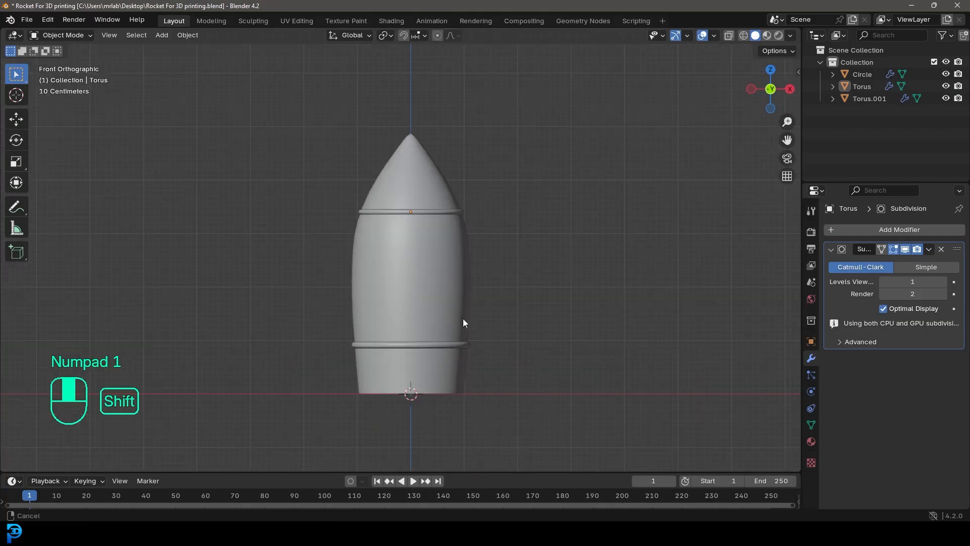
{"action": "key", "text": "a"}
{"action": "key", "text": "g"}
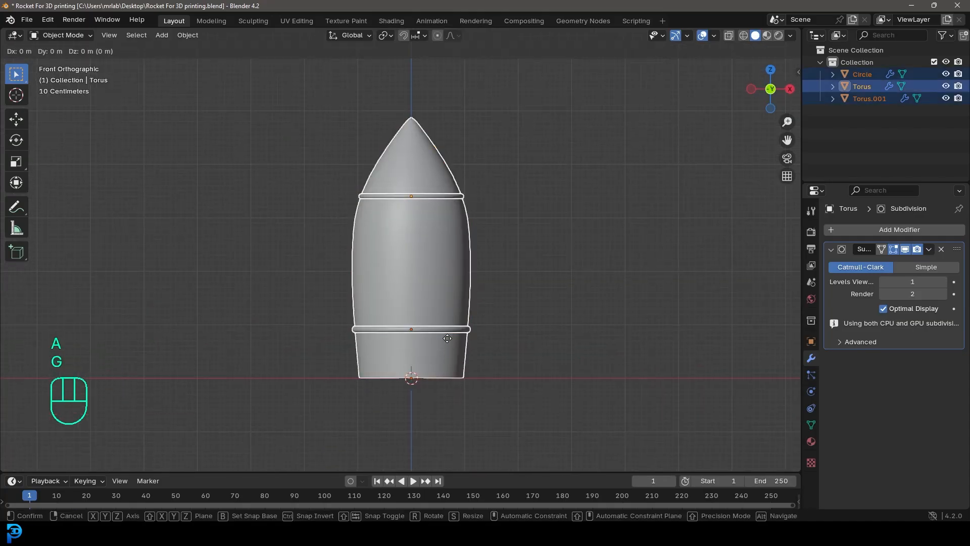
{"action": "left_click", "coordinate": [445, 270]}
{"action": "key", "text": "alt+a"}
Add a 2 m plane mesh at the origin below the rocket
{"action": "middle_click_drag", "start_coordinate": [390, 322], "coordinate": [435, 291], "text": "shift"}
{"action": "key", "text": "shift+a"}
{"action": "mouse_move", "coordinate": [389, 237]}
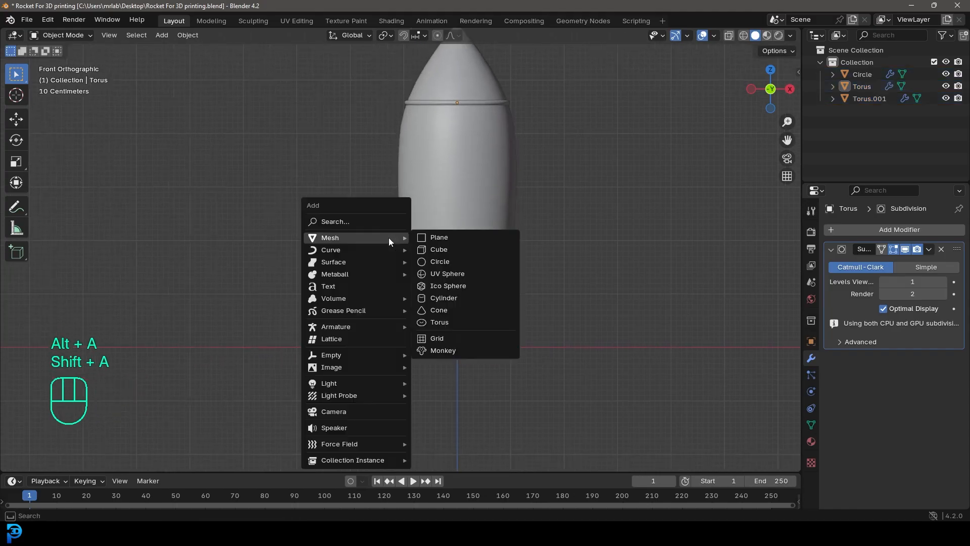
{"action": "left_click", "coordinate": [457, 237]}
{"action": "middle_click_drag", "start_coordinate": [421, 311], "coordinate": [439, 358], "text": "shift"}
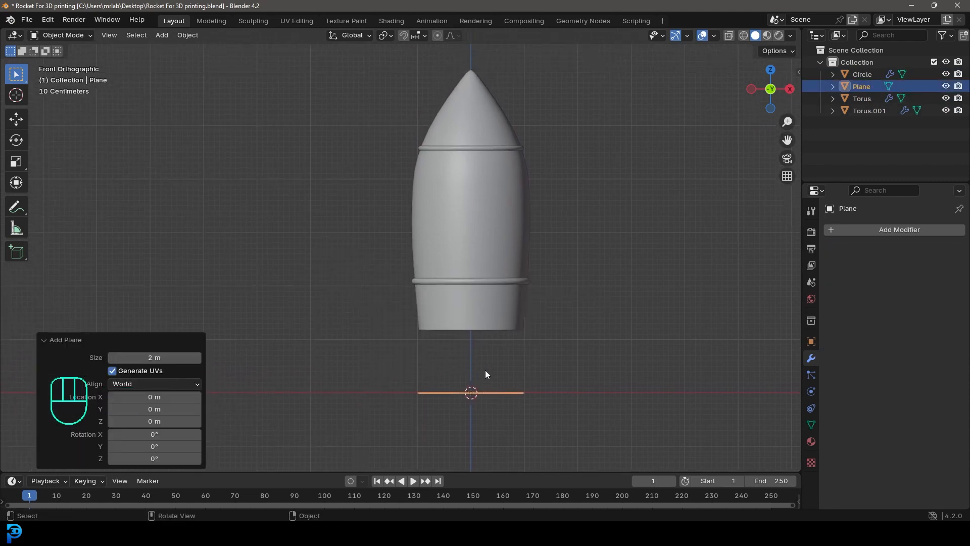
In Edit Mode, raise the plane about 2.32 m along Z and rotate it 90° about X to stand upright
{"action": "key", "text": "Tab"}
{"action": "key", "text": "g"}
{"action": "key", "text": "z"}
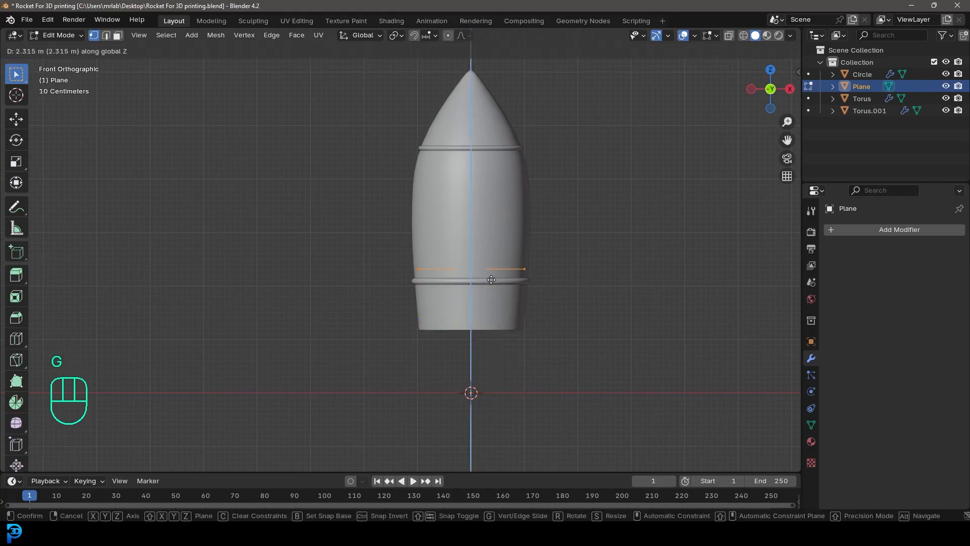
{"action": "left_click", "coordinate": [491, 279]}
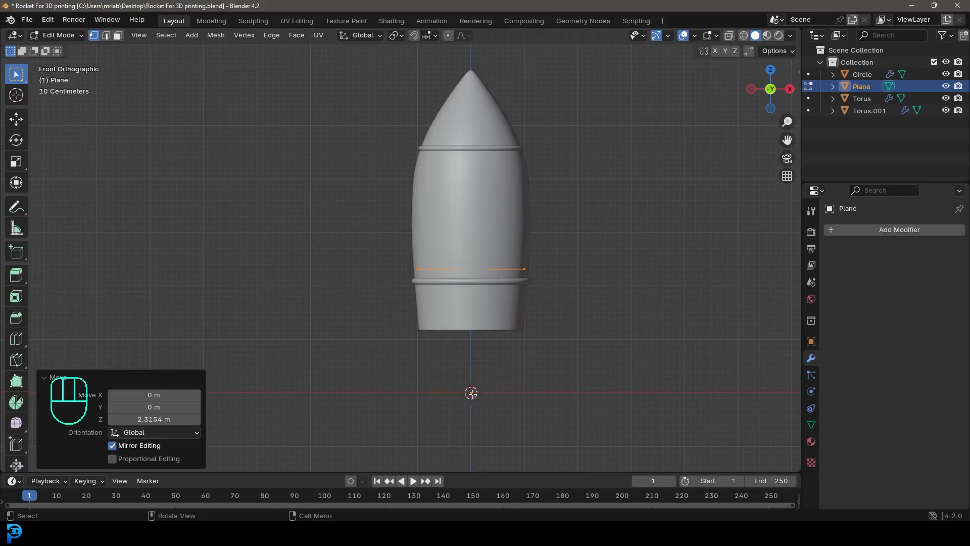
{"action": "type", "text": "rx90"}
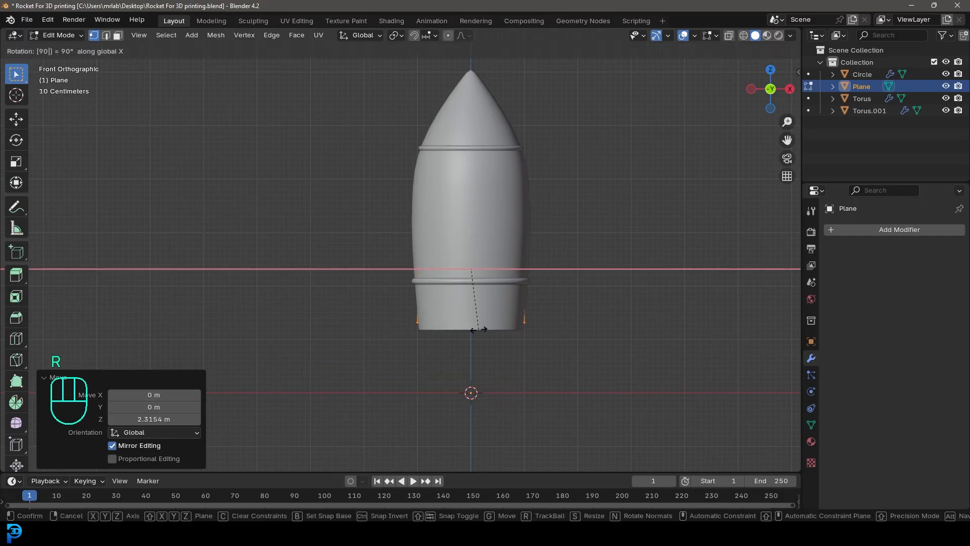
{"action": "key", "text": "Return"}
Move the upright plane about -1.9 m in X and -0.08 m in Z so that it sits beside the rocket's lower body
{"action": "scroll", "coordinate": [459, 336], "scroll_direction": "up", "scroll_amount": 2}
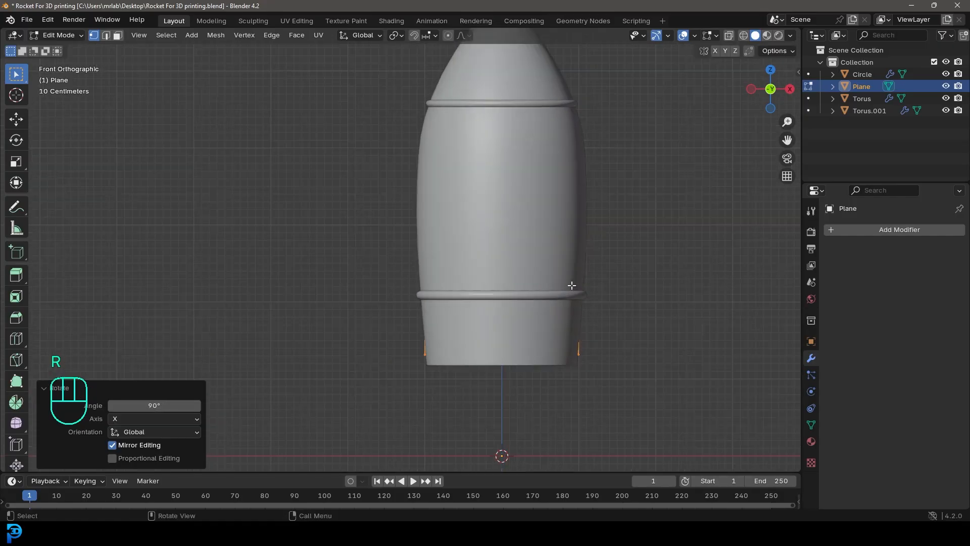
{"action": "key", "text": "g"}
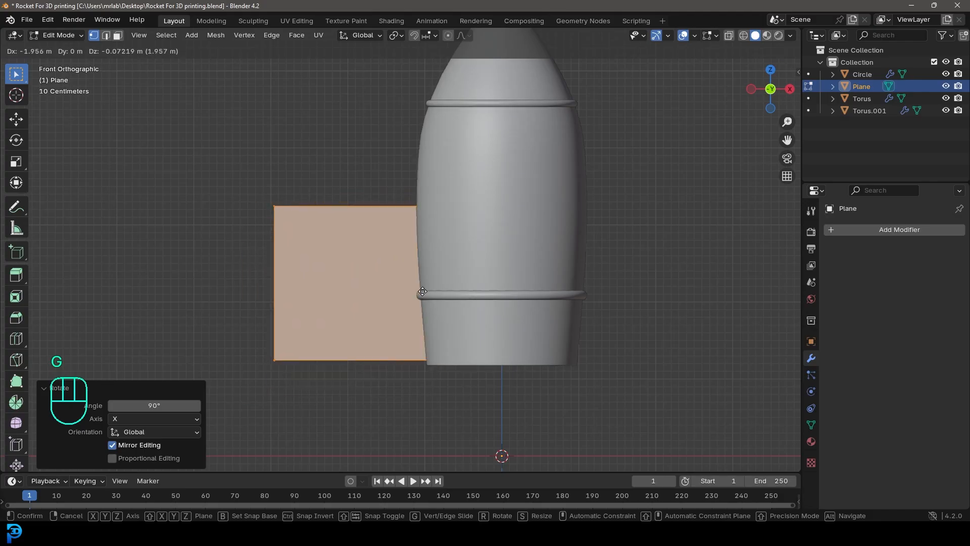
{"action": "left_click", "coordinate": [420, 285]}
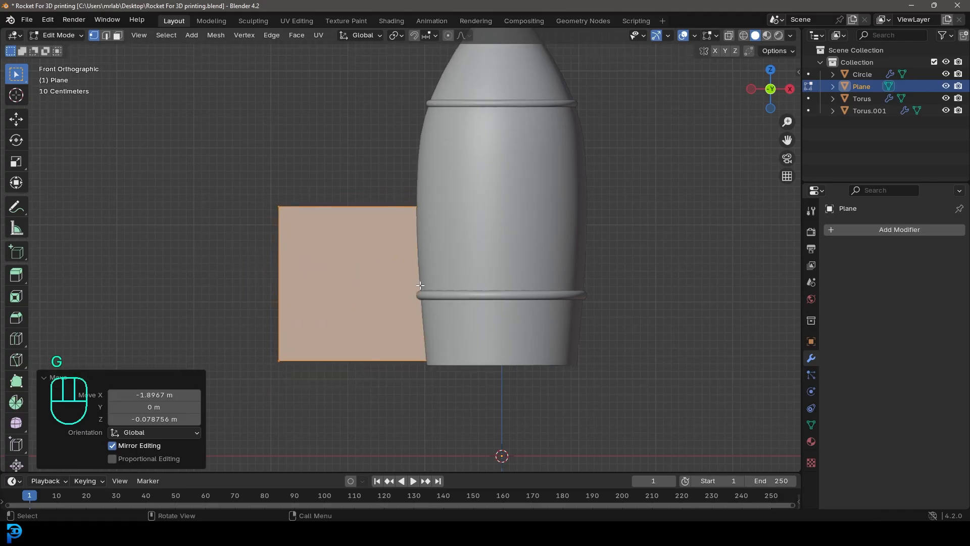
With X-ray enabled, select the plane's upper vertices and lower them to near the height of the lower ring
{"action": "left_click", "coordinate": [730, 39]}
{"action": "left_click_drag", "start_coordinate": [233, 176], "coordinate": [474, 225]}
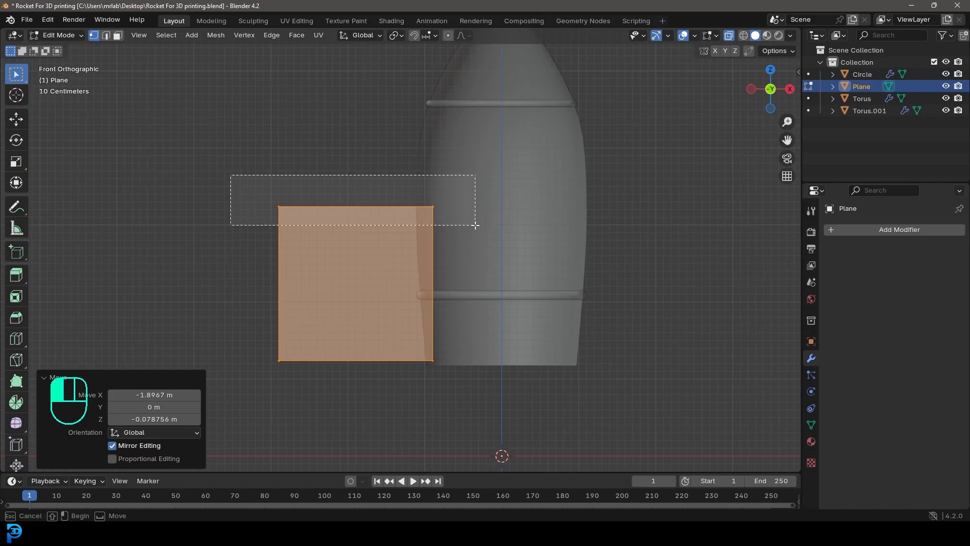
{"action": "middle_click_drag", "start_coordinate": [442, 252], "coordinate": [453, 207], "text": "shift"}
{"action": "scroll", "coordinate": [453, 207], "scroll_direction": "up", "scroll_amount": 1}
{"action": "key", "text": "g"}
{"action": "left_click", "coordinate": [450, 306]}
Slant the fin by moving its outer edge about 0.72 m in X and -1.19 m in Z
{"action": "key", "text": "g"}
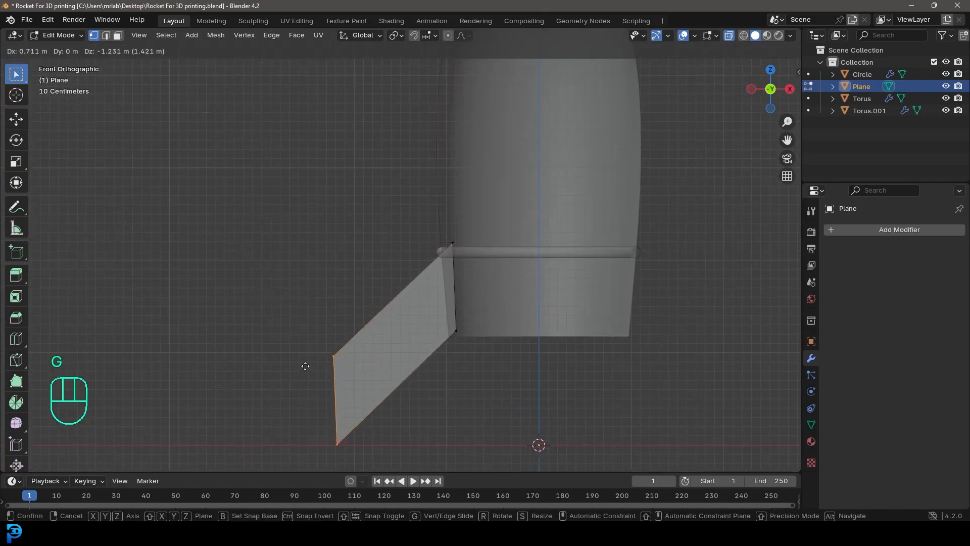
{"action": "left_click", "coordinate": [305, 365]}
{"action": "middle_click_drag", "start_coordinate": [335, 389], "coordinate": [392, 320], "text": "shift"}
{"action": "scroll", "coordinate": [392, 321], "scroll_direction": "up", "scroll_amount": 2}
Rotate the fin's outer edge by about 2.5° to make it vertical and nudge it about -0.04 m in X and -0.03 m in Z
{"action": "key", "text": "r"}
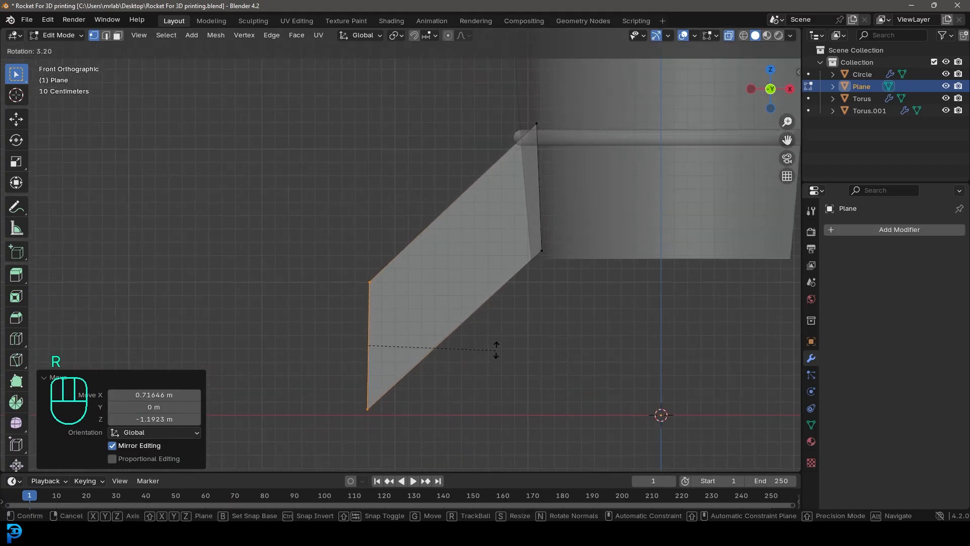
{"action": "left_click", "coordinate": [496, 347]}
{"action": "key", "text": "g"}
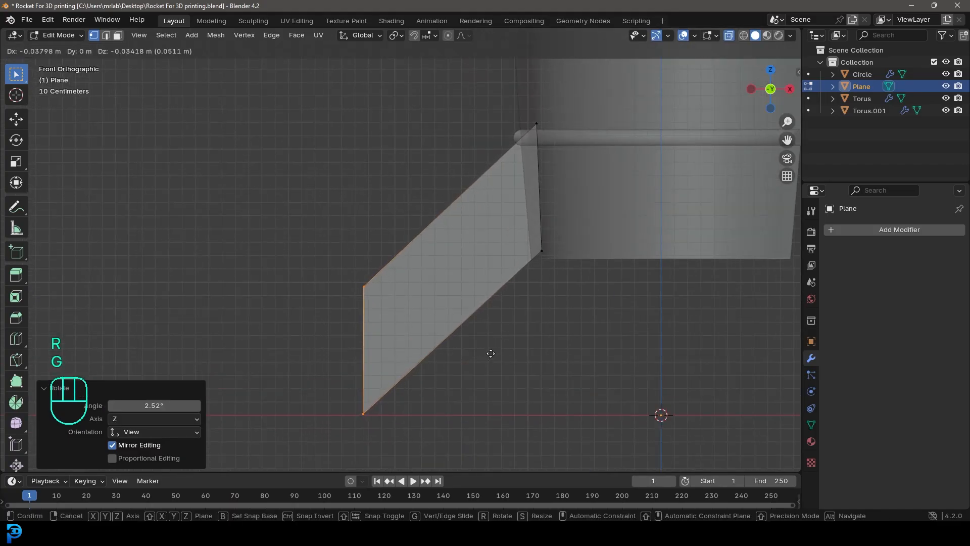
{"action": "left_click", "coordinate": [490, 353]}
Move the fin's outer edge along X closer to the rocket body
{"action": "scroll", "coordinate": [445, 308], "scroll_direction": "down", "scroll_amount": 5}
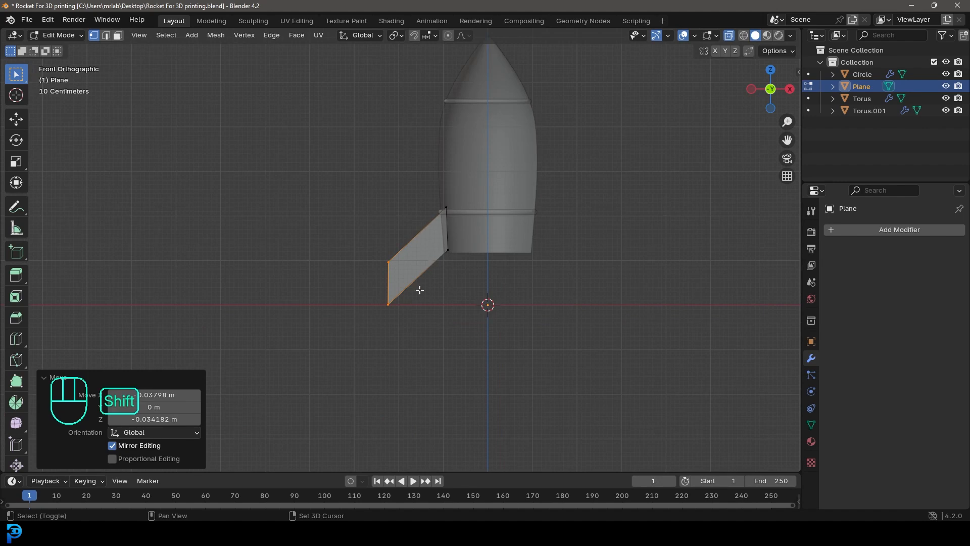
{"action": "scroll", "coordinate": [417, 309], "scroll_direction": "up", "scroll_amount": 1}
{"action": "key", "text": "g"}
{"action": "key", "text": "x"}
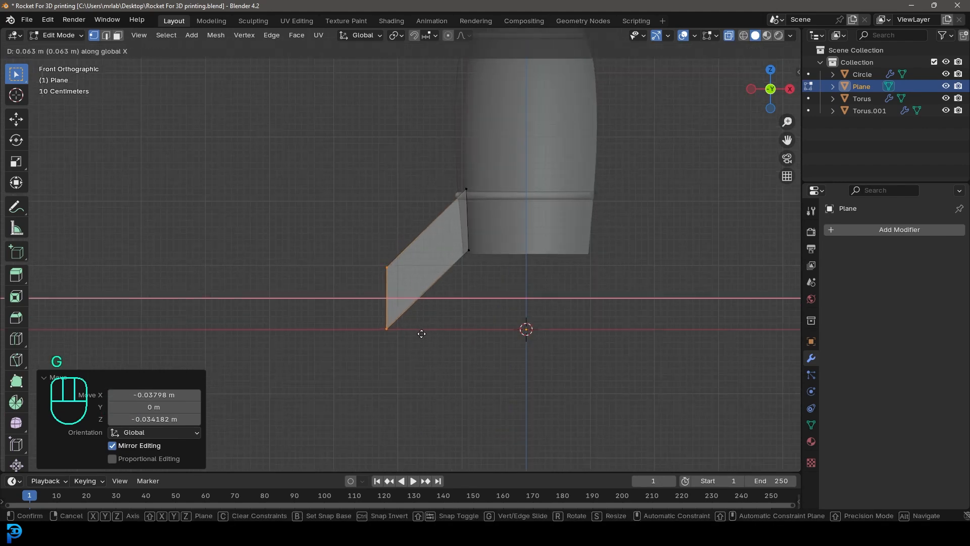
{"action": "left_click", "coordinate": [451, 334]}
Move the fin's upper inner vertex about -0.07 m in X and 0.27 m up in Z, above the lower ring
{"action": "left_click", "coordinate": [466, 189]}
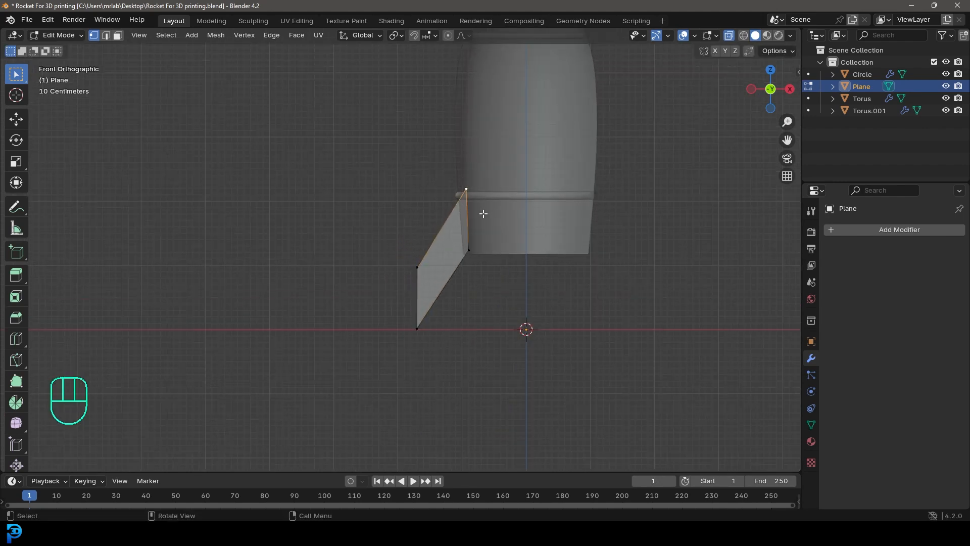
{"action": "scroll", "coordinate": [485, 221], "scroll_direction": "up", "scroll_amount": 2}
{"action": "key", "text": "g"}
{"action": "left_click", "coordinate": [490, 207]}
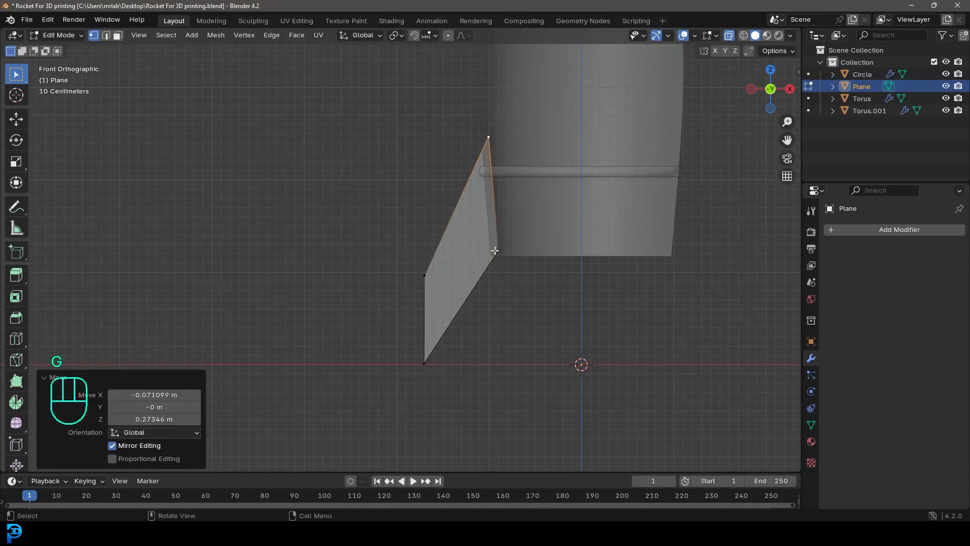
Push the fin's lower inner vertex about 0.12 m and its upper inner vertex about 0.04 m into the rocket body
{"action": "left_click", "coordinate": [498, 250]}
{"action": "key", "text": "g"}
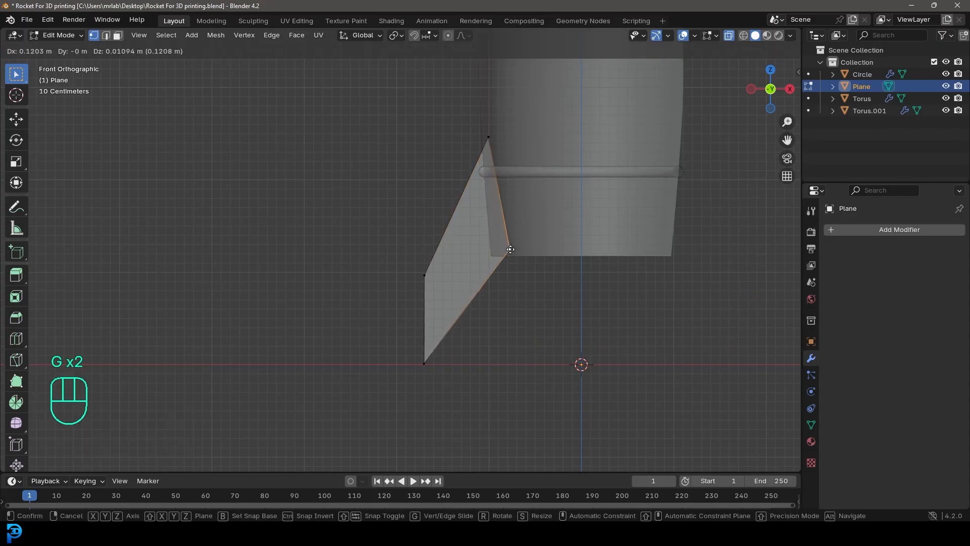
{"action": "left_click", "coordinate": [510, 249]}
{"action": "left_click", "coordinate": [488, 138]}
{"action": "key", "text": "g"}
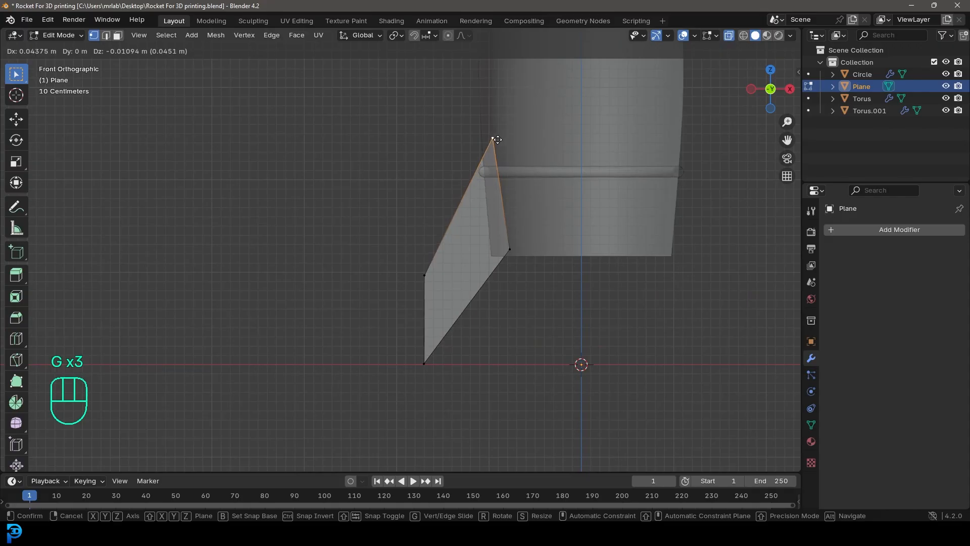
{"action": "left_click", "coordinate": [498, 139]}
Add a cylinder to the fin mesh and move it about -1.73 m in X and 0.53 m in Z, centred on the fin's outer edge
{"action": "scroll", "coordinate": [490, 238], "scroll_direction": "down", "scroll_amount": 2}
{"action": "middle_click_drag", "start_coordinate": [458, 287], "coordinate": [445, 234], "text": "shift"}
{"action": "scroll", "coordinate": [471, 218], "scroll_direction": "up", "scroll_amount": 1}
{"action": "key", "text": "alt+a"}
{"action": "scroll", "coordinate": [448, 217], "scroll_direction": "up", "scroll_amount": 2}
{"action": "key", "text": "shift+a"}
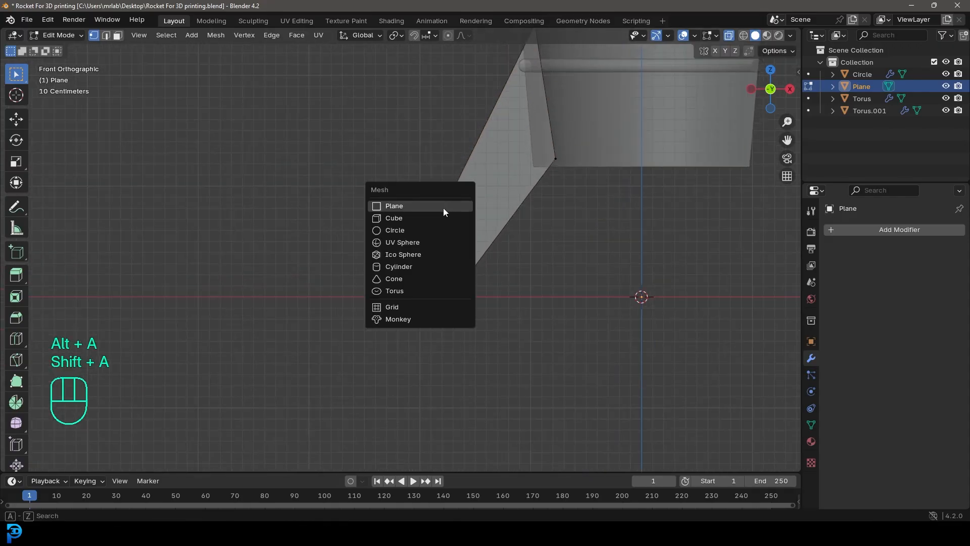
{"action": "left_click", "coordinate": [414, 267]}
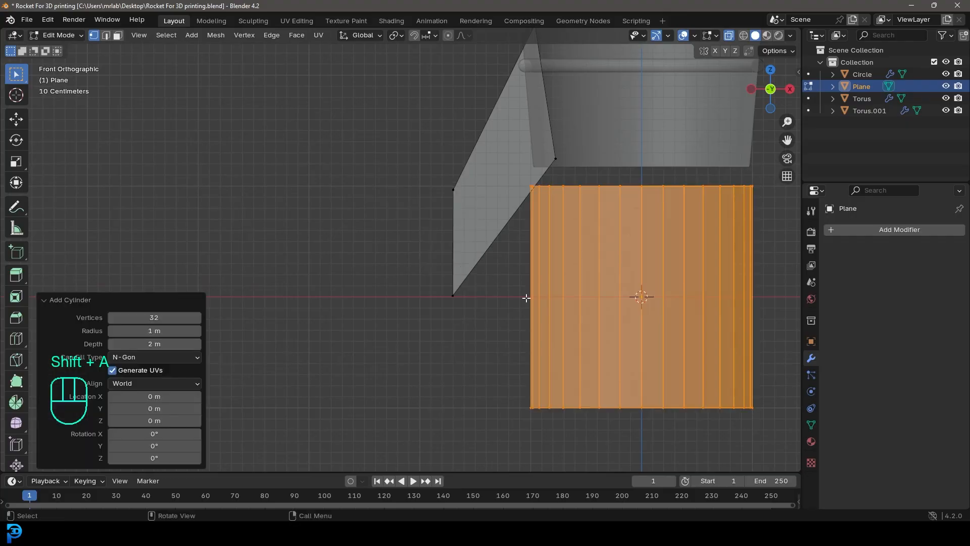
{"action": "scroll", "coordinate": [594, 368], "scroll_direction": "down", "scroll_amount": 3}
{"action": "scroll", "coordinate": [594, 367], "scroll_direction": "up", "scroll_amount": 1}
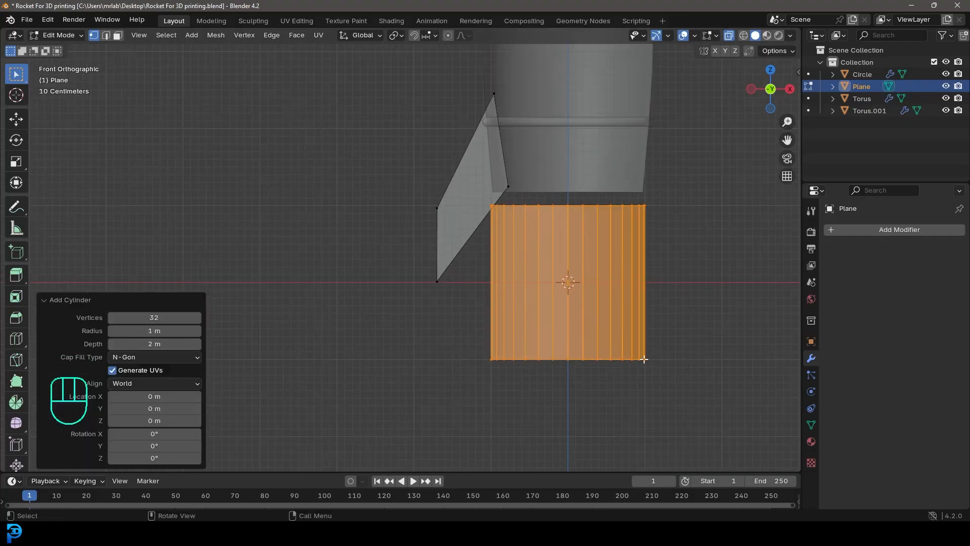
{"action": "key", "text": "g"}
{"action": "left_click", "coordinate": [517, 318]}
{"action": "scroll", "coordinate": [565, 335], "scroll_direction": "up", "scroll_amount": 2}
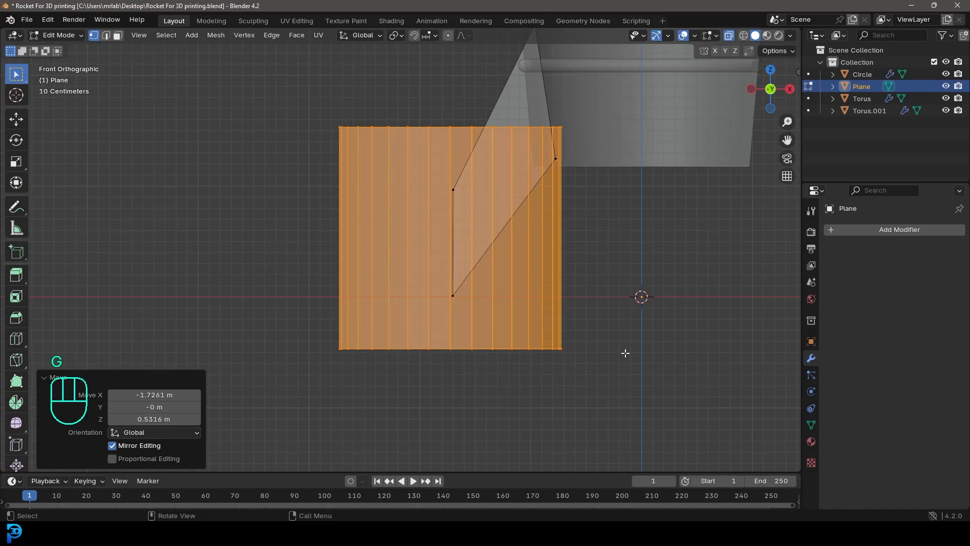
Scale the cylinder to about 0.134 in X and Y, keeping its height
{"action": "key", "text": "s"}
{"action": "key", "text": "shift+z"}
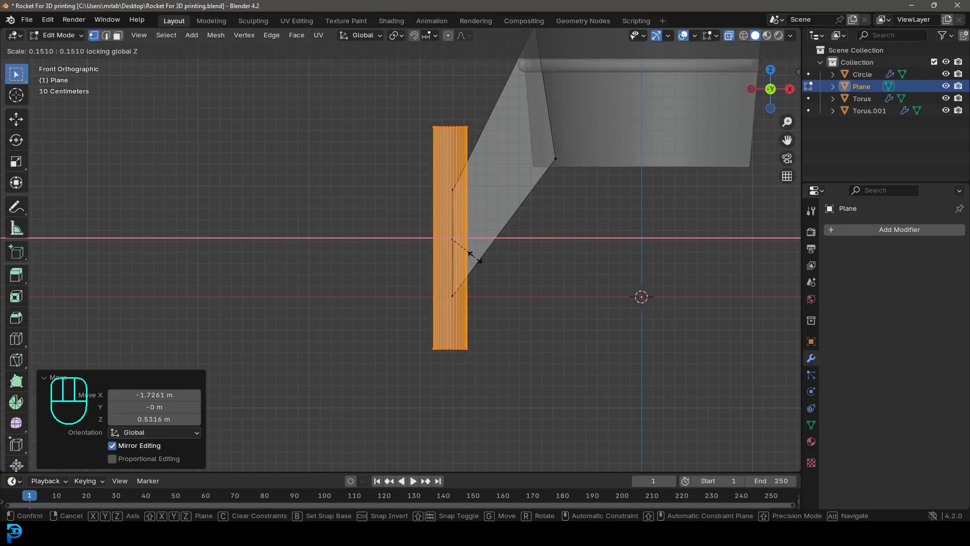
{"action": "left_click", "coordinate": [474, 278]}
Move the cylinder about 0.03 m in X and 0.47 m up in Z so its base sits on the ground line
{"action": "scroll", "coordinate": [474, 278], "scroll_direction": "up", "scroll_amount": 3}
{"action": "key", "text": "g"}
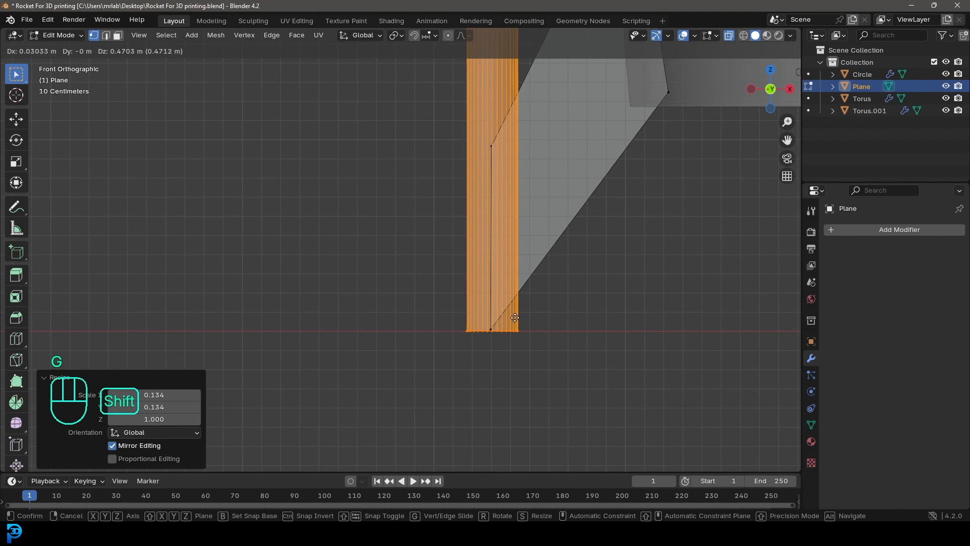
{"action": "left_click", "coordinate": [515, 317]}
{"action": "scroll", "coordinate": [501, 329], "scroll_direction": "up", "scroll_amount": 4}
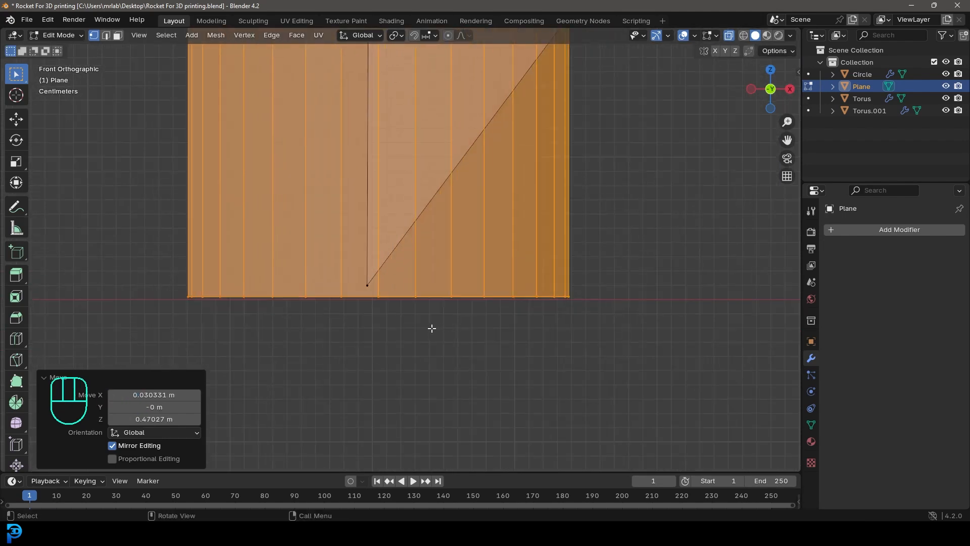
{"action": "key", "text": "g"}
{"action": "left_click", "coordinate": [406, 321]}
{"action": "scroll", "coordinate": [442, 304], "scroll_direction": "down", "scroll_amount": 13}
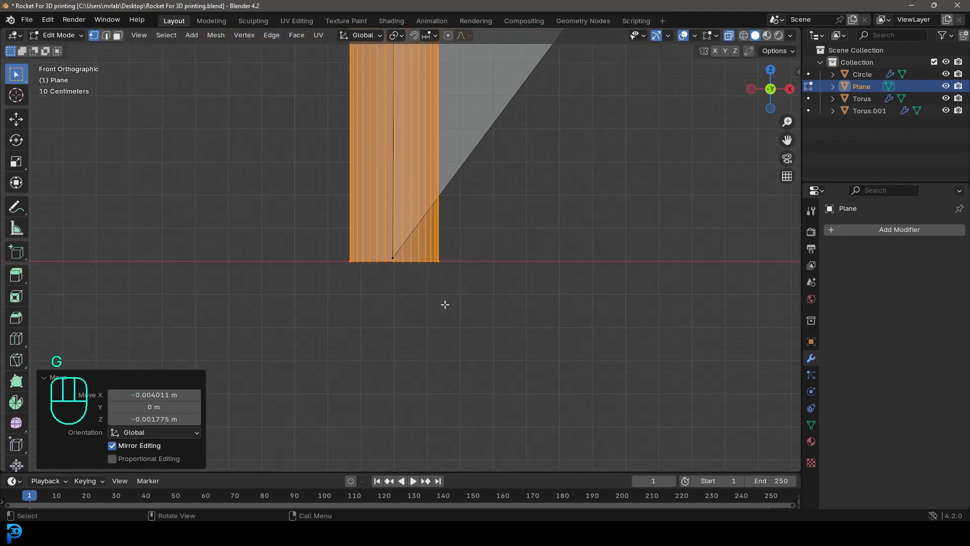
Lower the cylinder's top vertices about 0.6 m along Z to shorten the leg
{"action": "scroll", "coordinate": [465, 268], "scroll_direction": "down", "scroll_amount": 4}
{"action": "middle_click_drag", "start_coordinate": [465, 253], "coordinate": [472, 302], "text": "shift"}
{"action": "key", "text": "z"}
{"action": "left_click", "coordinate": [550, 307]}
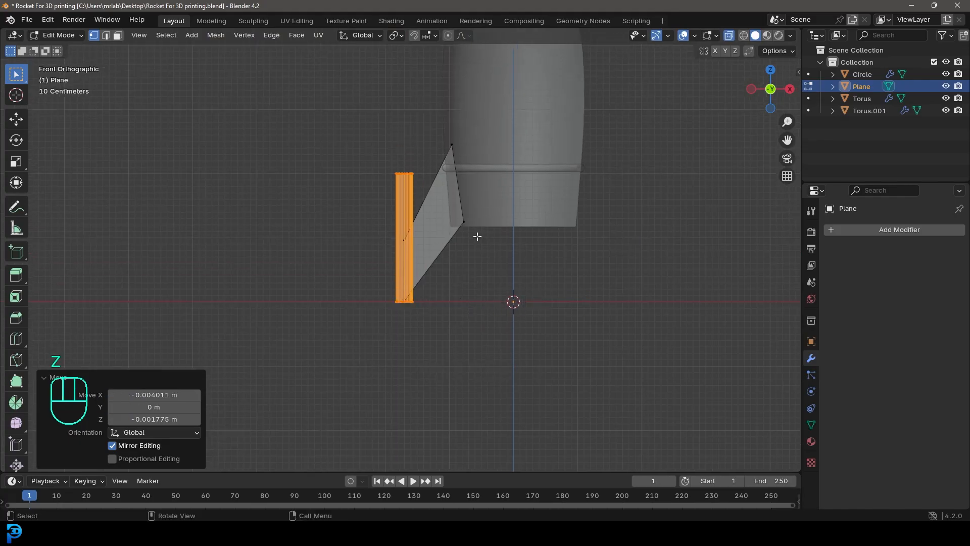
{"action": "scroll", "coordinate": [476, 234], "scroll_direction": "up", "scroll_amount": 3}
{"action": "mouse_move", "coordinate": [340, 89]}
{"action": "left_mouse_down"}
{"action": "mouse_move", "coordinate": [403, 108]}
{"action": "mouse_move", "coordinate": [429, 132]}
{"action": "left_mouse_up"}
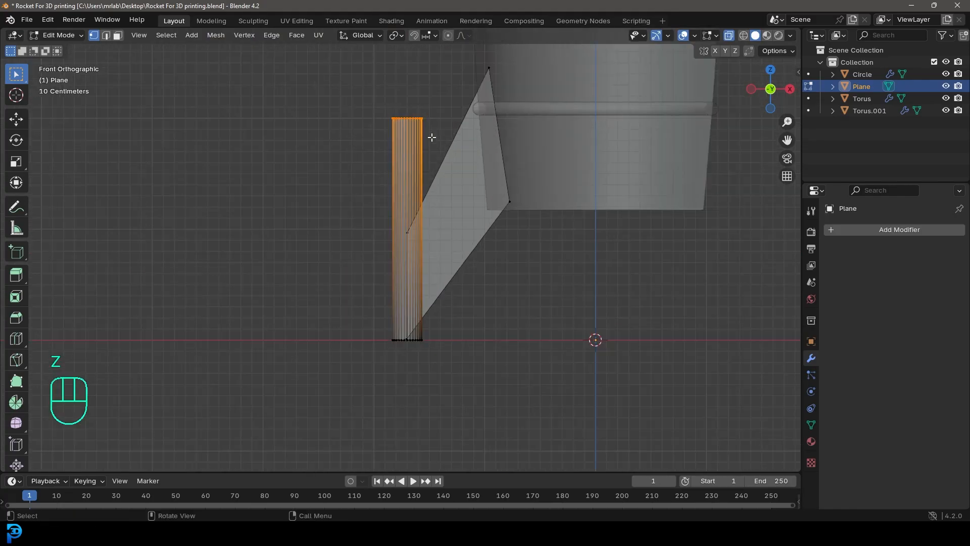
{"action": "key", "text": "g"}
{"action": "key", "text": "z"}
{"action": "left_click", "coordinate": [429, 199]}
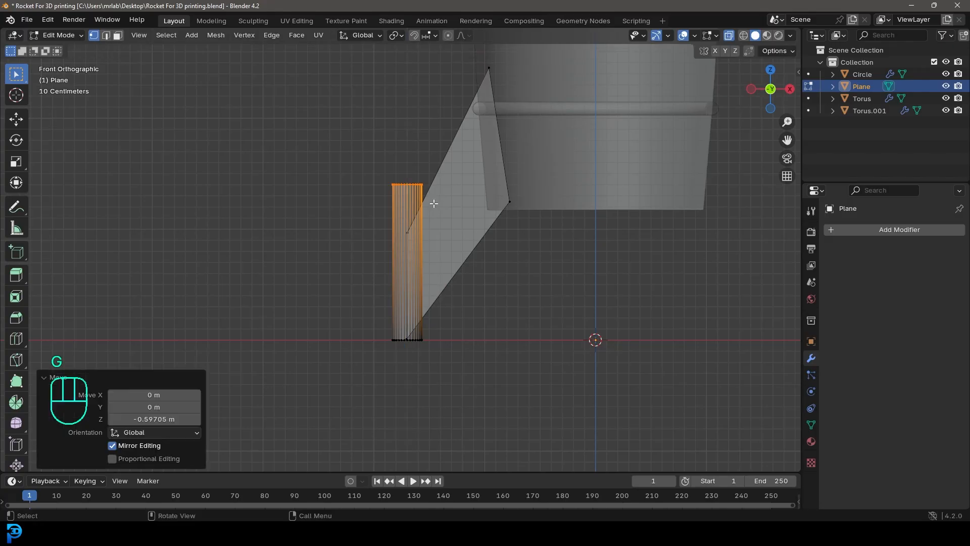
Bevel the cylinder's top rim about 0.099 m with 7 segments and stretch the rounded cap about 3 times along Z
{"action": "middle_click_drag", "start_coordinate": [429, 199], "coordinate": [444, 217], "text": "shift"}
{"action": "scroll", "coordinate": [475, 242], "scroll_direction": "up", "scroll_amount": 3}
{"action": "key", "text": "ctrl+b"}
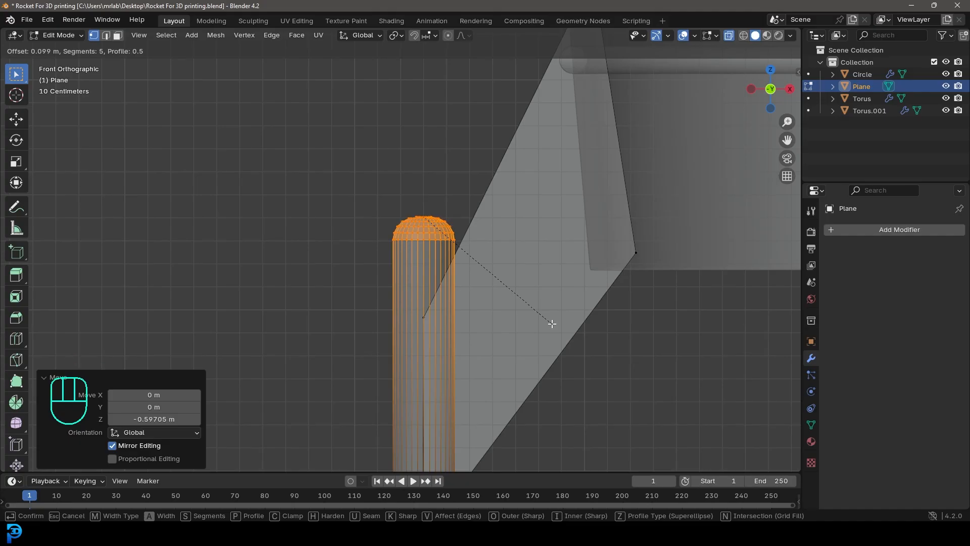
{"action": "left_click", "coordinate": [552, 324]}
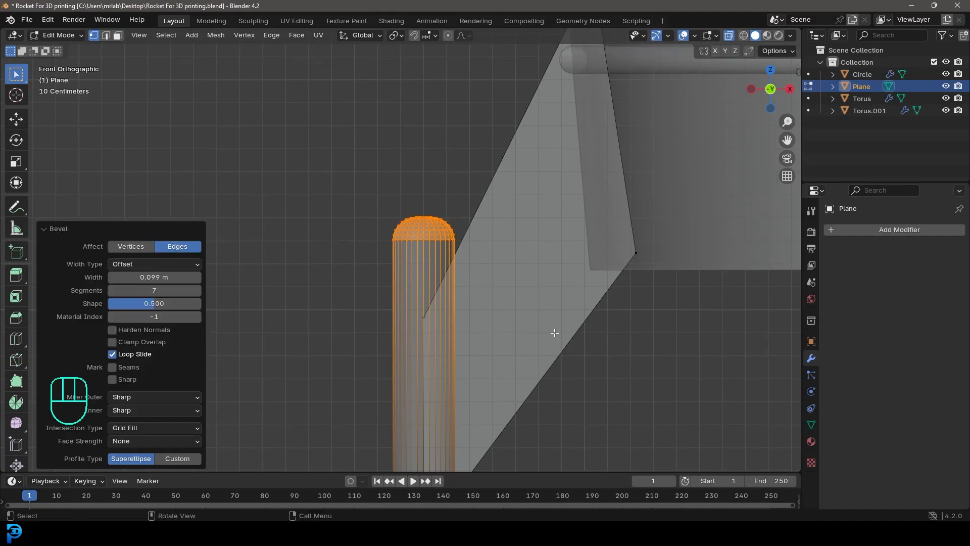
{"action": "key", "text": "s"}
{"action": "key", "text": "z"}
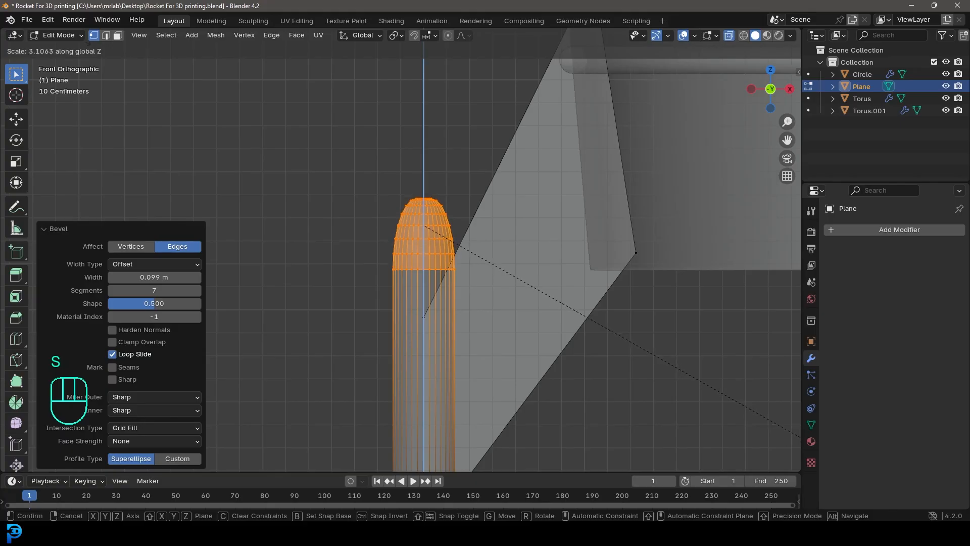
{"action": "left_click", "coordinate": [76, 471]}
Bevel the cylinder's bottom rim by about 0.019 m with 7 segments
{"action": "scroll", "coordinate": [494, 376], "scroll_direction": "down", "scroll_amount": 6}
{"action": "middle_click_drag", "start_coordinate": [494, 372], "coordinate": [491, 306], "text": "shift"}
{"action": "scroll", "coordinate": [492, 306], "scroll_direction": "up", "scroll_amount": 5}
{"action": "left_click_drag", "start_coordinate": [356, 373], "coordinate": [539, 275]}
{"action": "middle_click_drag", "start_coordinate": [539, 274], "coordinate": [509, 302], "text": "shift"}
{"action": "scroll", "coordinate": [509, 302], "scroll_direction": "up", "scroll_amount": 3}
{"action": "key", "text": "ctrl+b"}
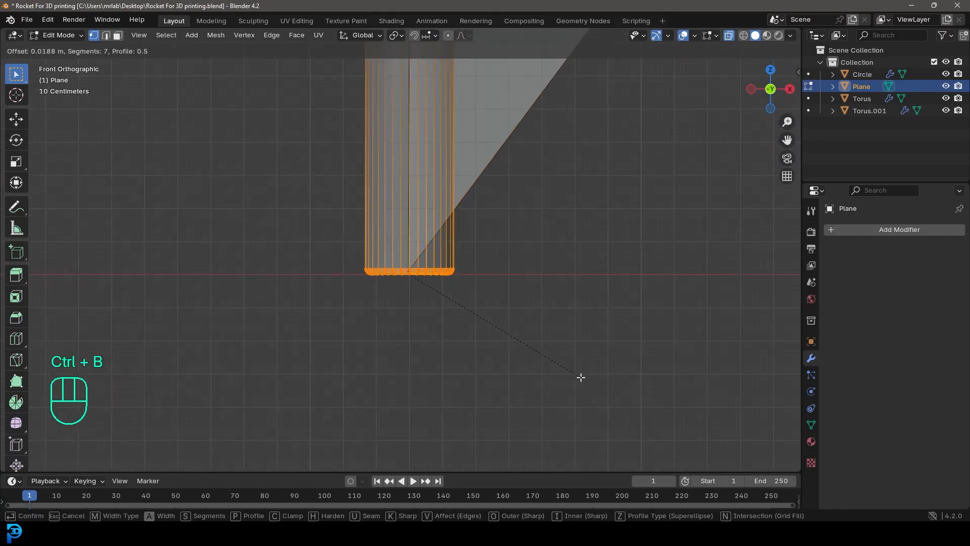
{"action": "left_click", "coordinate": [581, 377]}
{"action": "scroll", "coordinate": [496, 262], "scroll_direction": "down", "scroll_amount": 4}
Select the whole flat fin and extrude it about 0.037 m along its normal to give it thickness
{"action": "middle_click_drag", "start_coordinate": [496, 263], "coordinate": [463, 293], "text": "shift"}
{"action": "scroll", "coordinate": [487, 231], "scroll_direction": "down", "scroll_amount": 2}
{"action": "middle_click_drag", "start_coordinate": [428, 190], "coordinate": [508, 227]}
{"action": "left_click", "coordinate": [463, 101]}
{"action": "middle_click_drag", "start_coordinate": [481, 133], "coordinate": [469, 278], "text": "shift"}
{"action": "scroll", "coordinate": [469, 279], "scroll_direction": "up", "scroll_amount": 2}
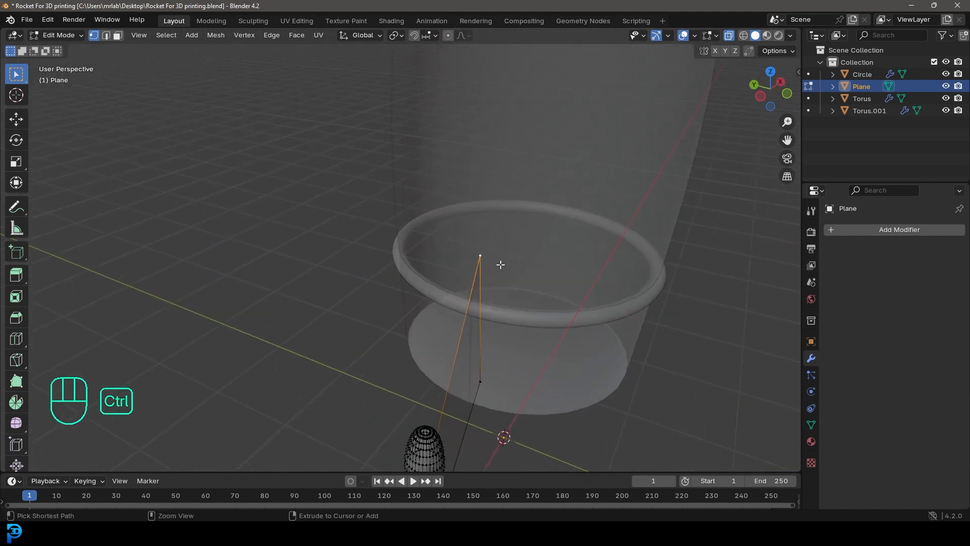
{"action": "key", "text": "ctrl+l"}
{"action": "key", "text": "KP_7"}
{"action": "middle_click_drag", "start_coordinate": [501, 264], "coordinate": [504, 303], "text": "shift"}
{"action": "scroll", "coordinate": [505, 317], "scroll_direction": "up", "scroll_amount": 3}
{"action": "key", "text": "e"}
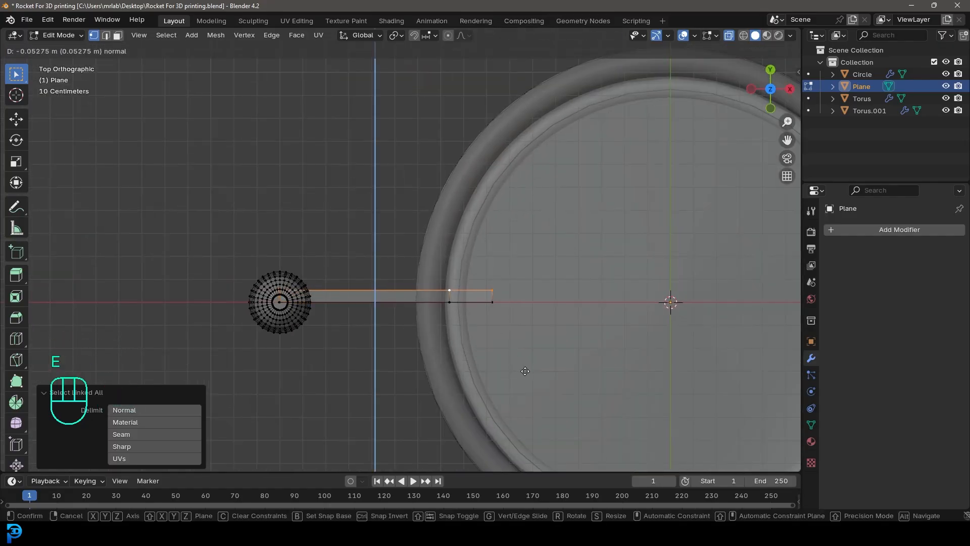
{"action": "left_click", "coordinate": [530, 374]}
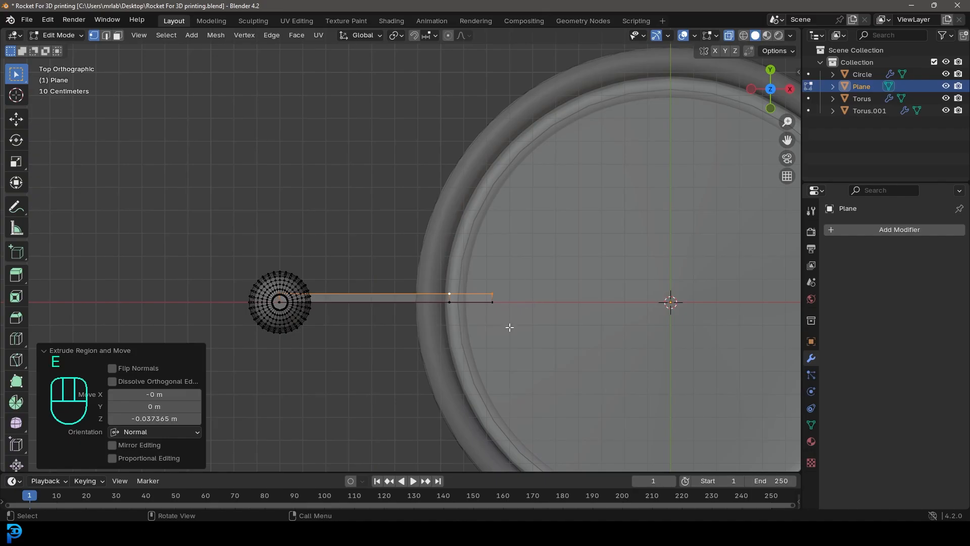
Move the whole fin about -0.019 m in Y to centre its thickness on the X axis
{"action": "scroll", "coordinate": [549, 357], "scroll_direction": "up", "scroll_amount": 3}
{"action": "key", "text": "ctrl+l"}
{"action": "middle_click_drag", "start_coordinate": [548, 358], "coordinate": [563, 343], "text": "shift"}
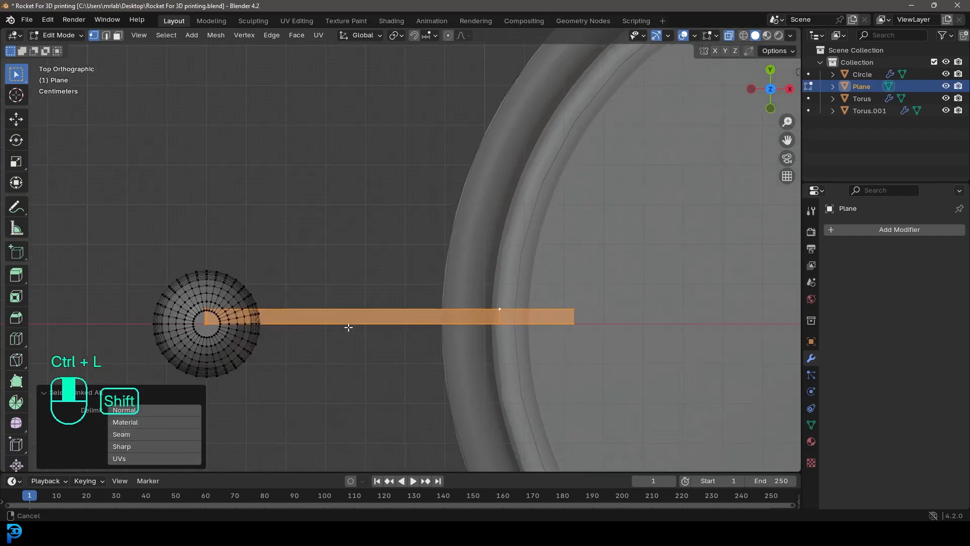
{"action": "scroll", "coordinate": [449, 331], "scroll_direction": "up", "scroll_amount": 2}
{"action": "key", "text": "g"}
{"action": "middle_click", "coordinate": [450, 333]}
{"action": "key", "text": "shift"}
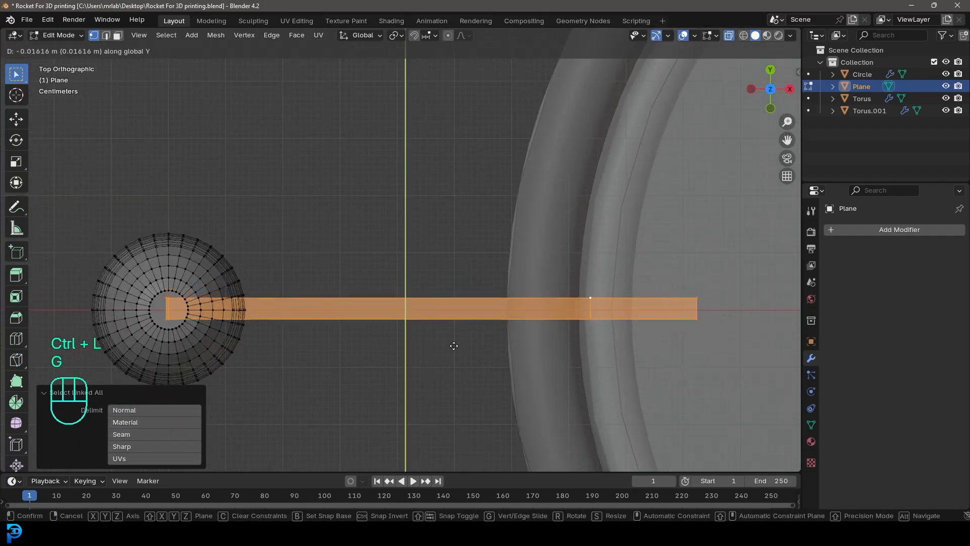
{"action": "left_click", "coordinate": [460, 360]}
Add one centred loop cut around the fin, halfway through its thickness
{"action": "scroll", "coordinate": [520, 328], "scroll_direction": "down", "scroll_amount": 2}
{"action": "middle_click_drag", "start_coordinate": [528, 324], "coordinate": [299, 281], "text": "shift"}
{"action": "scroll", "coordinate": [300, 279], "scroll_direction": "up", "scroll_amount": 4}
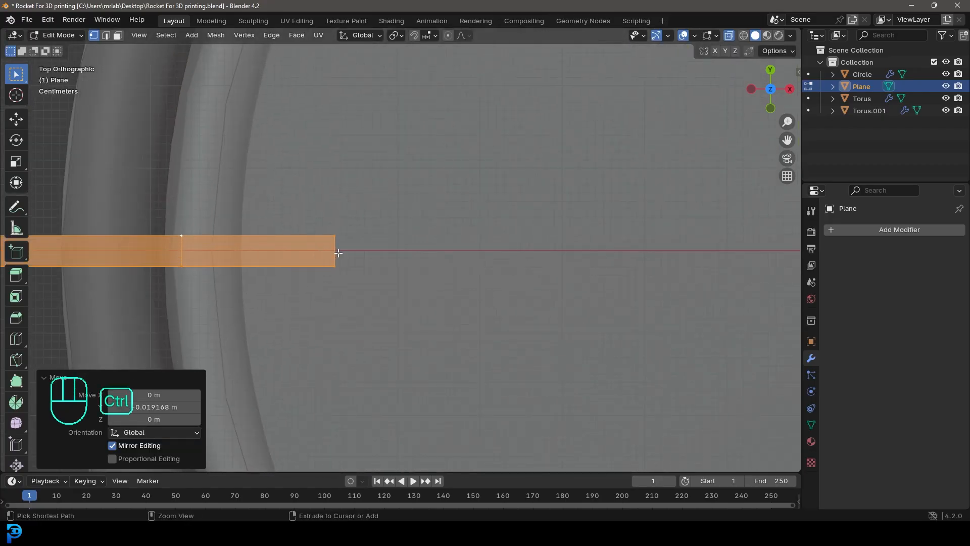
{"action": "key", "text": "ctrl+r"}
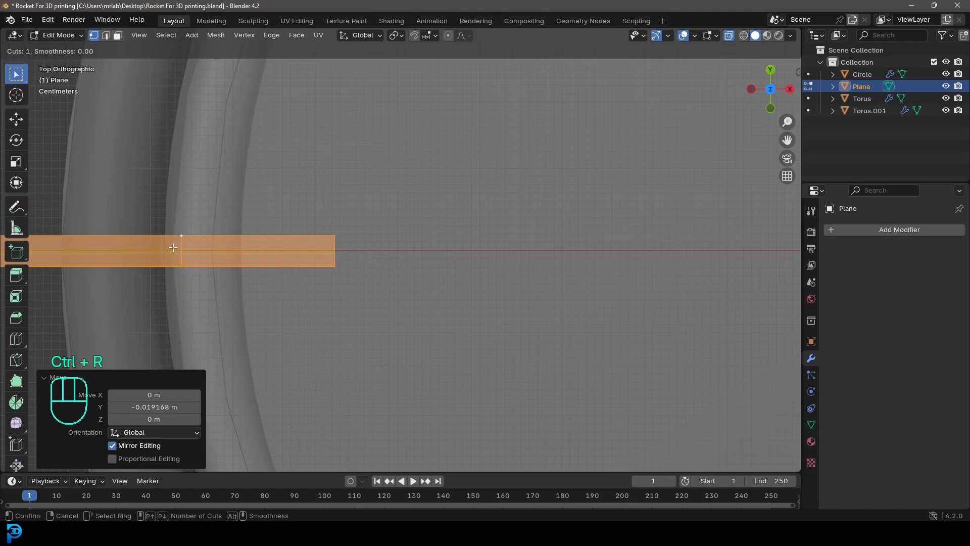
{"action": "left_click", "coordinate": [335, 251]}
{"action": "right_click", "coordinate": [335, 251]}
Turn off X-ray and offset the fin's central edge loop by about -0.059 m with Shrink/Fatten to form a pointed rim
{"action": "scroll", "coordinate": [336, 252], "scroll_direction": "down", "scroll_amount": 6}
{"action": "mouse_move", "coordinate": [400, 309]}
{"action": "middle_mouse_down"}
{"action": "mouse_move", "coordinate": [445, 254]}
{"action": "mouse_move", "coordinate": [472, 275]}
{"action": "middle_mouse_up"}
{"action": "key", "text": "z"}
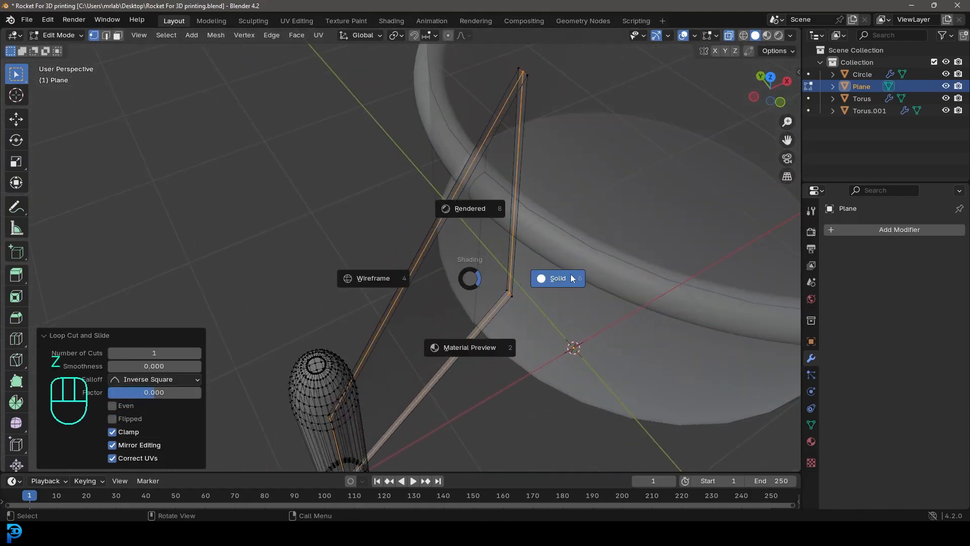
{"action": "scroll", "coordinate": [600, 238], "scroll_direction": "down", "scroll_amount": 2}
{"action": "left_click", "coordinate": [730, 36]}
{"action": "middle_click_drag", "start_coordinate": [432, 250], "coordinate": [464, 283]}
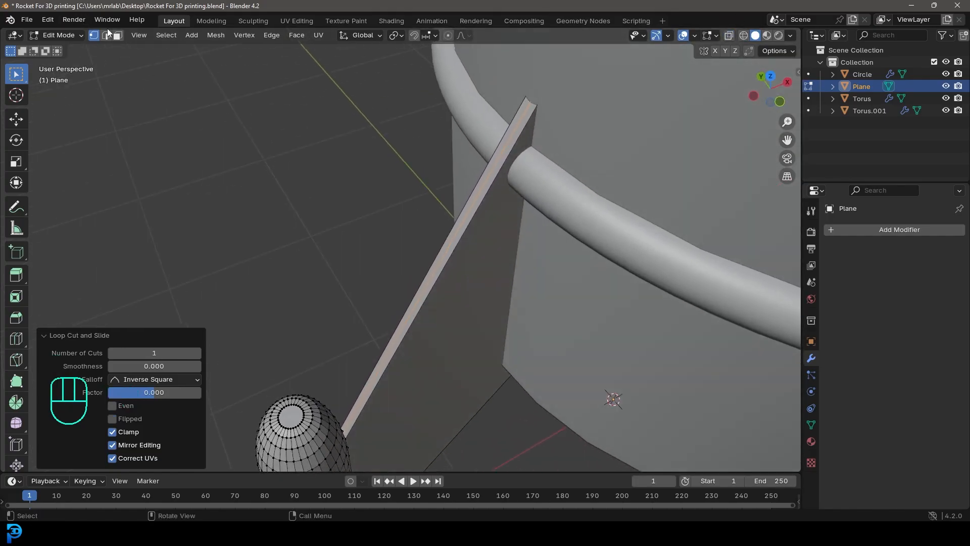
{"action": "left_click", "coordinate": [106, 35]}
{"action": "left_click", "coordinate": [448, 254]}
{"action": "middle_click_drag", "start_coordinate": [441, 262], "coordinate": [478, 275], "text": "shift"}
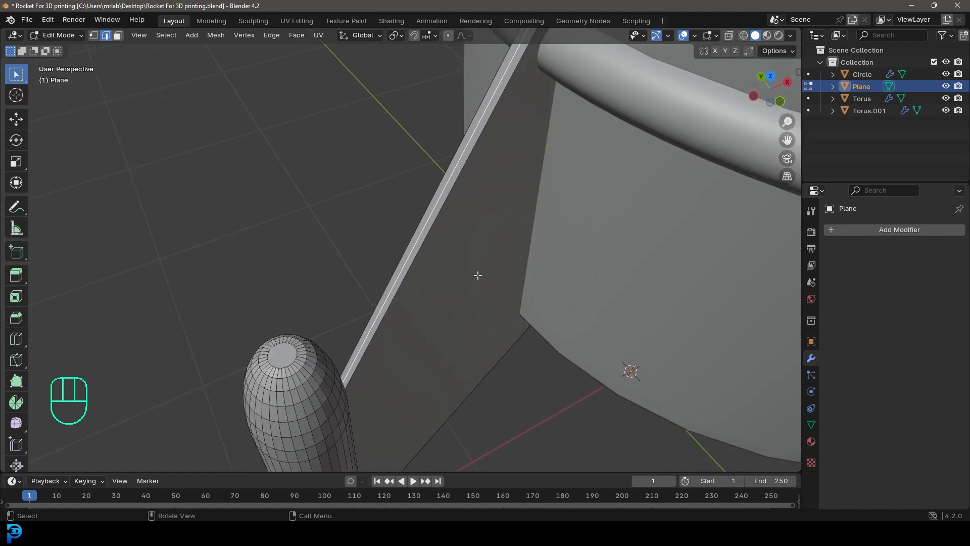
{"action": "key", "text": "alt+s"}
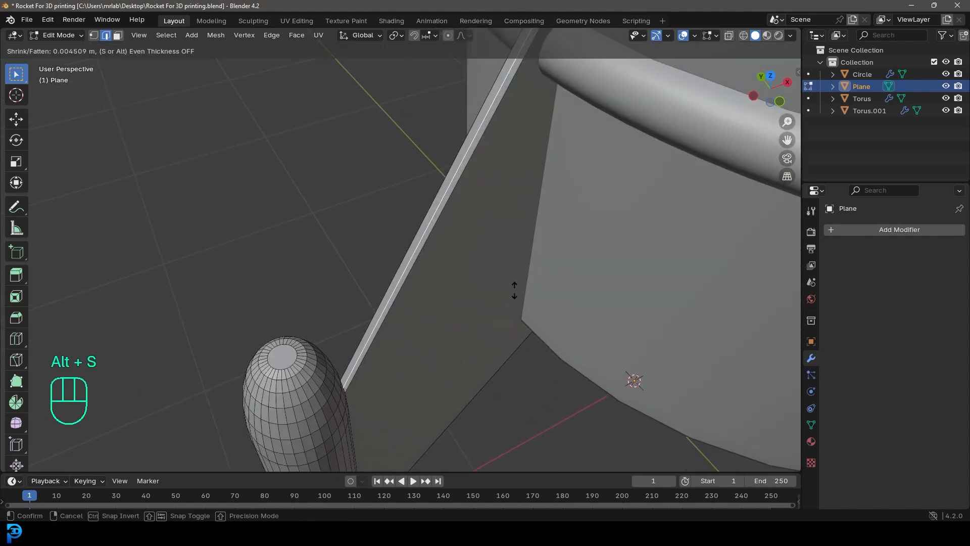
{"action": "left_click", "coordinate": [537, 302]}
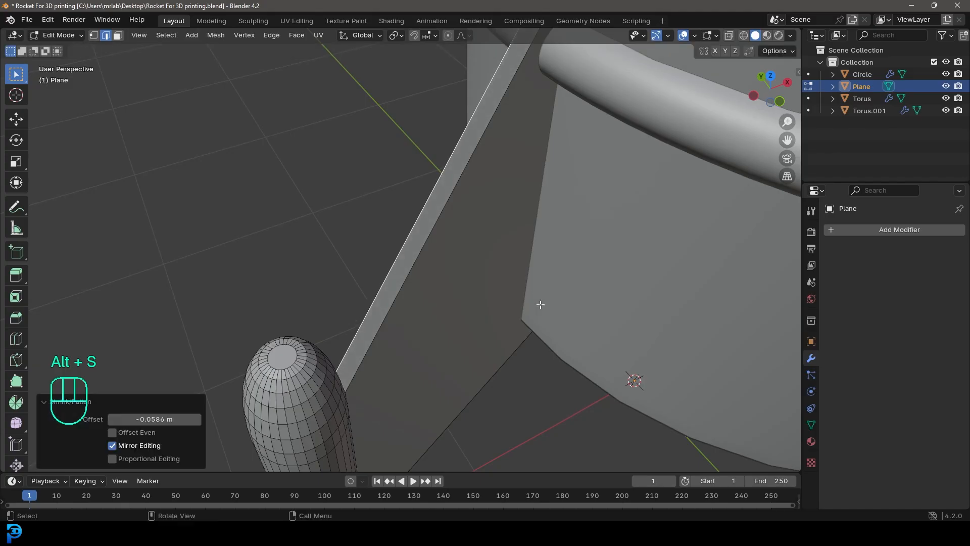
Thicken the whole fin by scaling it about 1.95 times along Y
{"action": "scroll", "coordinate": [558, 275], "scroll_direction": "down", "scroll_amount": 5}
{"action": "middle_click_drag", "start_coordinate": [559, 275], "coordinate": [379, 275]}
{"action": "scroll", "coordinate": [380, 275], "scroll_direction": "up", "scroll_amount": 2}
{"action": "key", "text": "ctrl+l"}
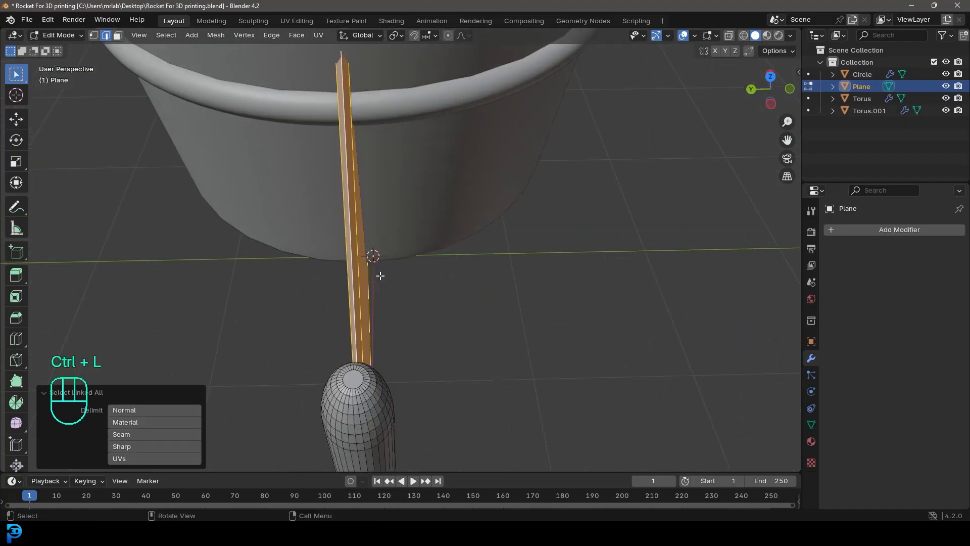
{"action": "key", "text": "s"}
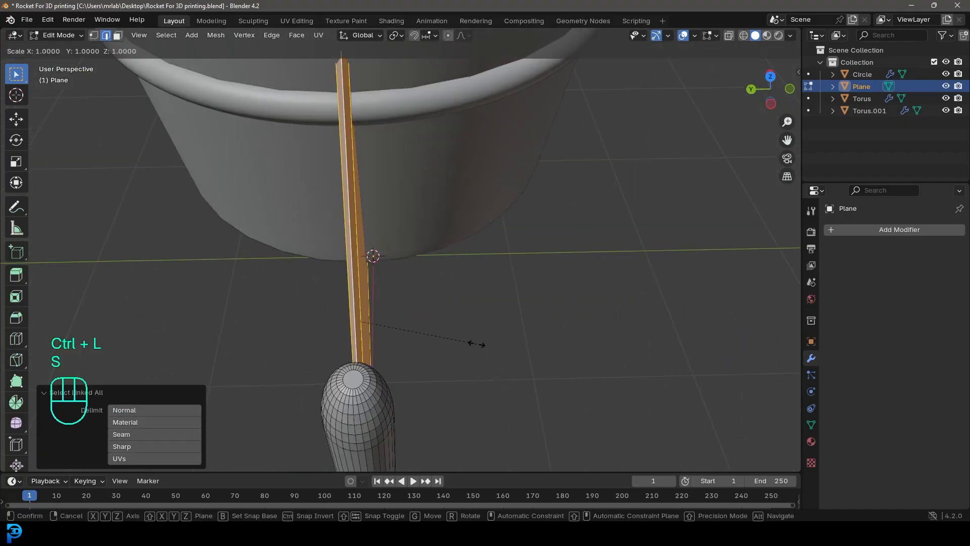
{"action": "key", "text": "y"}
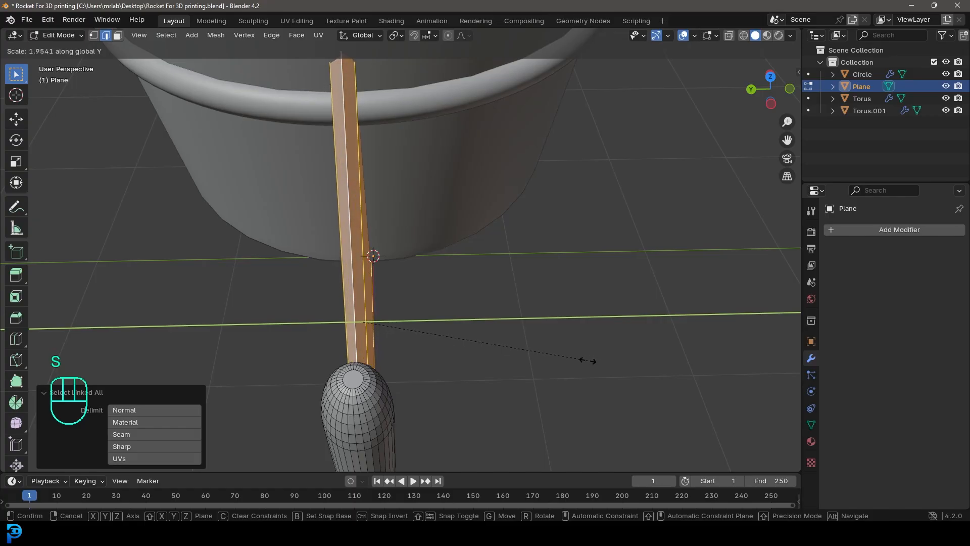
{"action": "left_click", "coordinate": [586, 362]}
Leave mesh editing and add a Subdivision Surface modifier to the fin object
{"action": "scroll", "coordinate": [549, 321], "scroll_direction": "down", "scroll_amount": 3}
{"action": "middle_click_drag", "start_coordinate": [549, 321], "coordinate": [472, 310]}
{"action": "scroll", "coordinate": [472, 310], "scroll_direction": "up", "scroll_amount": 3}
{"action": "key", "text": "Tab"}
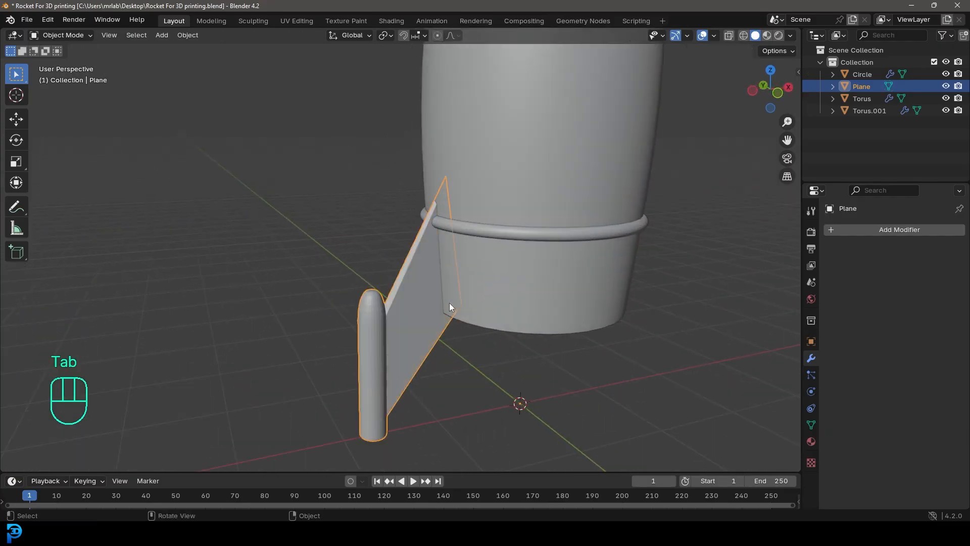
{"action": "left_click", "coordinate": [893, 227]}
{"action": "type", "text": "s"}
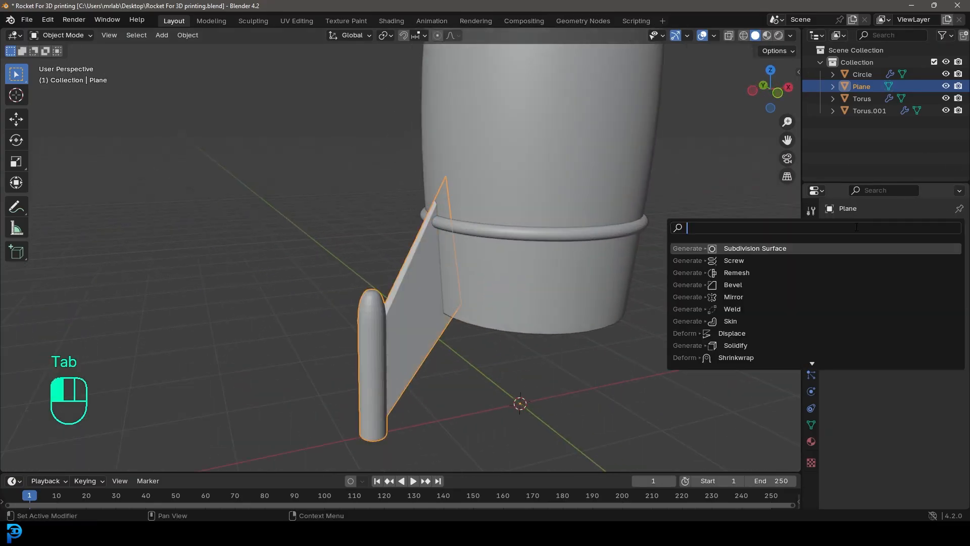
{"action": "type", "text": "ub"}
{"action": "left_click", "coordinate": [755, 249]}
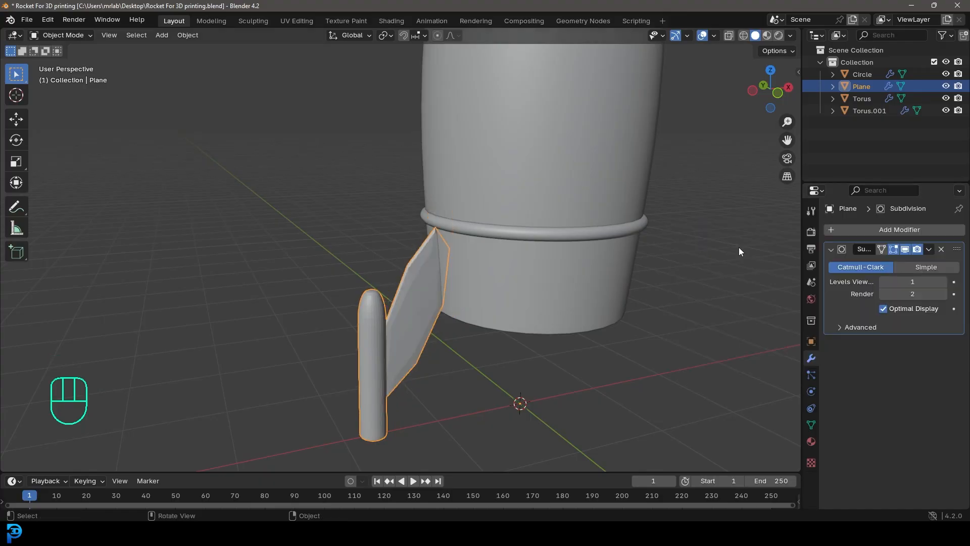
Add a loop cut across the fin and slide it by a factor of about -0.94, close to the rocket body edge
{"action": "middle_click_drag", "start_coordinate": [603, 259], "coordinate": [544, 248]}
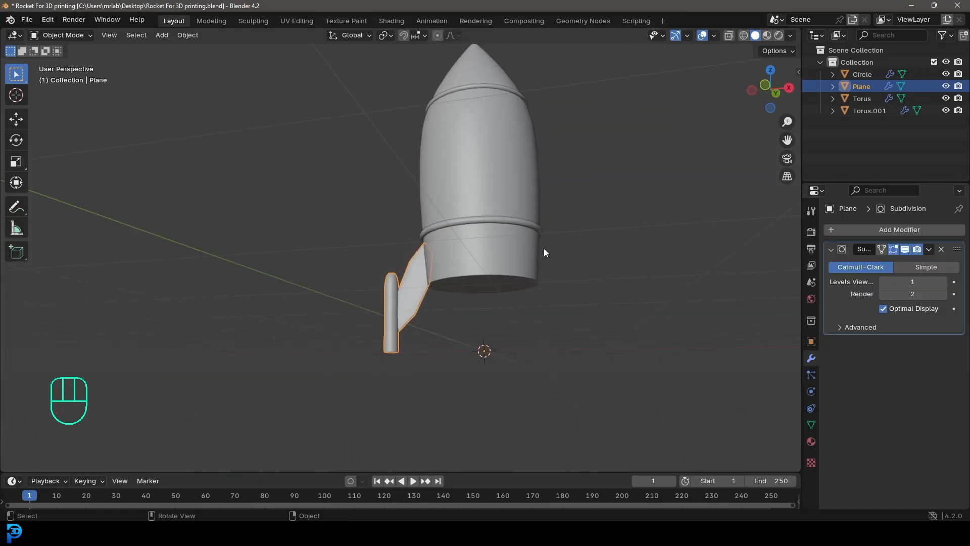
{"action": "key", "text": "KP_1"}
{"action": "key", "text": "Tab"}
{"action": "scroll", "coordinate": [444, 272], "scroll_direction": "up", "scroll_amount": 4}
{"action": "key", "text": "z"}
{"action": "left_click", "coordinate": [401, 252]}
{"action": "middle_click_drag", "start_coordinate": [401, 252], "coordinate": [401, 308], "text": "shift"}
{"action": "key", "text": "ctrl+r"}
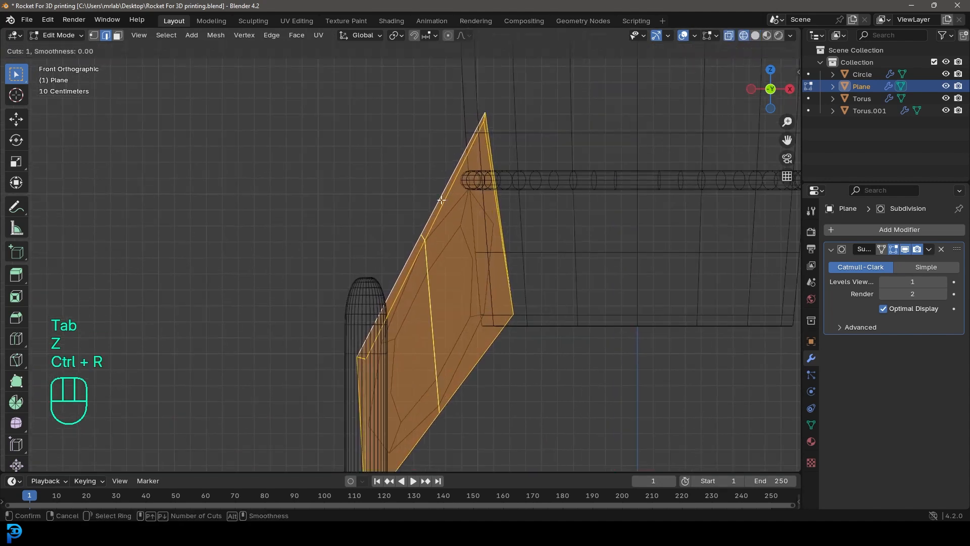
{"action": "left_click", "coordinate": [425, 229]}
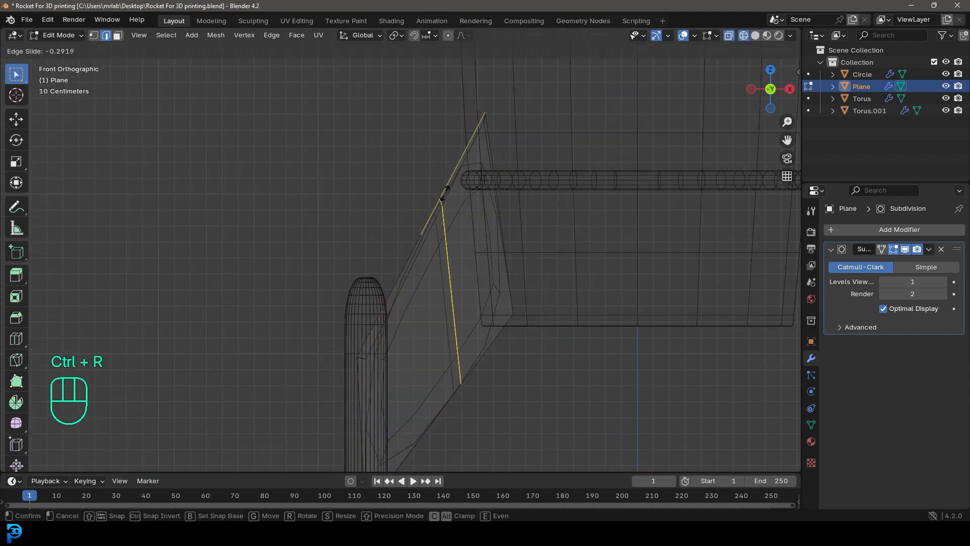
{"action": "left_click", "coordinate": [475, 106]}
{"action": "middle_click_drag", "start_coordinate": [470, 365], "coordinate": [429, 355], "text": "shift"}
Add a second loop cut slid about 0.89 towards the leg, and return to Object Mode with solid shading
{"action": "key", "text": "ctrl+r"}
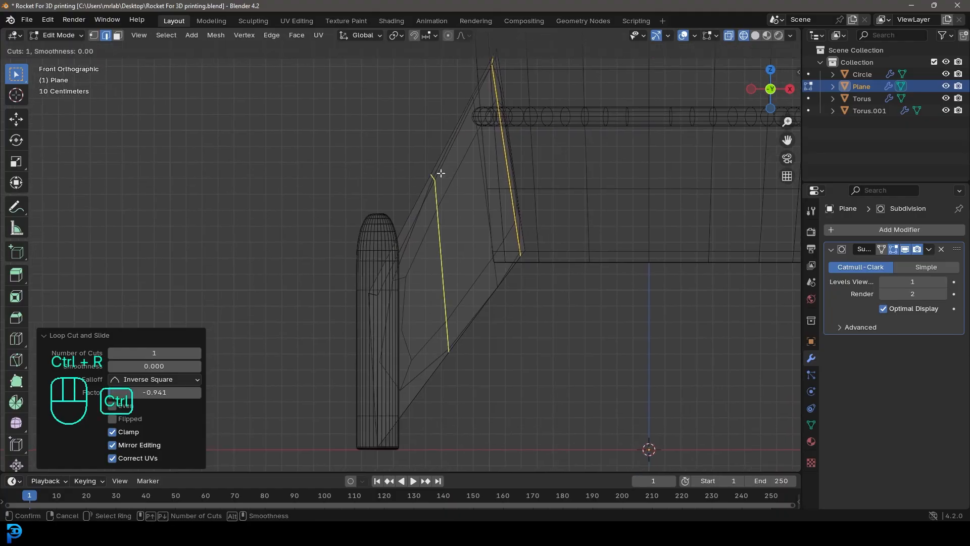
{"action": "left_click", "coordinate": [433, 183]}
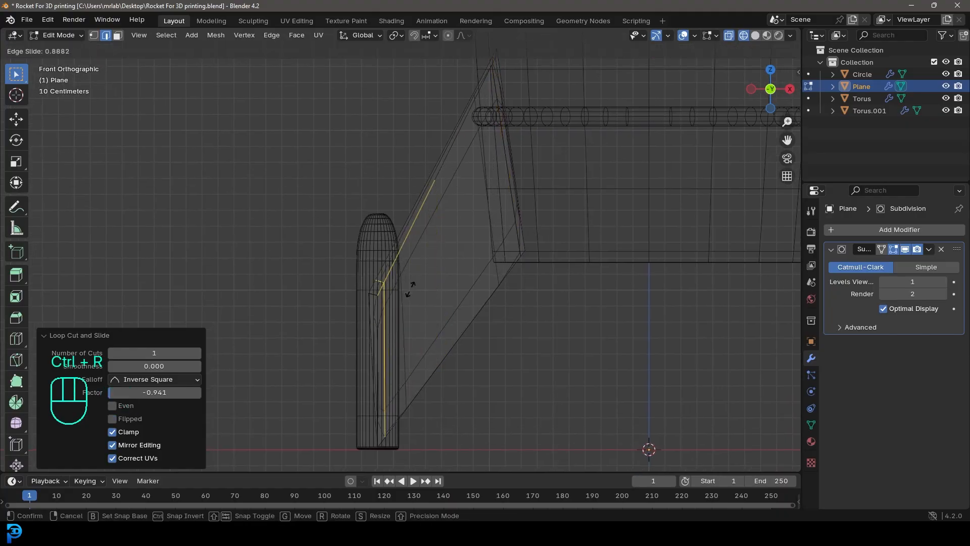
{"action": "left_click", "coordinate": [410, 290]}
{"action": "key", "text": "Tab"}
{"action": "key", "text": "z"}
{"action": "left_click", "coordinate": [547, 282]}
{"action": "mouse_move", "coordinate": [546, 282]}
{"action": "middle_mouse_down"}
{"action": "mouse_move", "coordinate": [474, 257]}
{"action": "mouse_move", "coordinate": [534, 281]}
{"action": "mouse_move", "coordinate": [632, 285]}
{"action": "middle_mouse_up"}
Set the fin's subdivision viewport level to 3, shade it smooth, and collapse the Subdivision modifier
{"action": "left_click", "coordinate": [943, 281]}
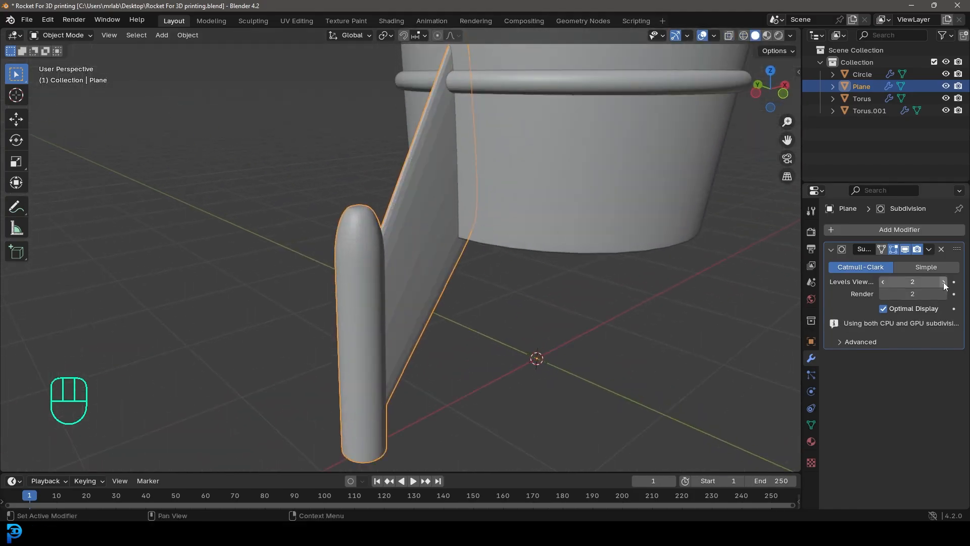
{"action": "left_click", "coordinate": [943, 282]}
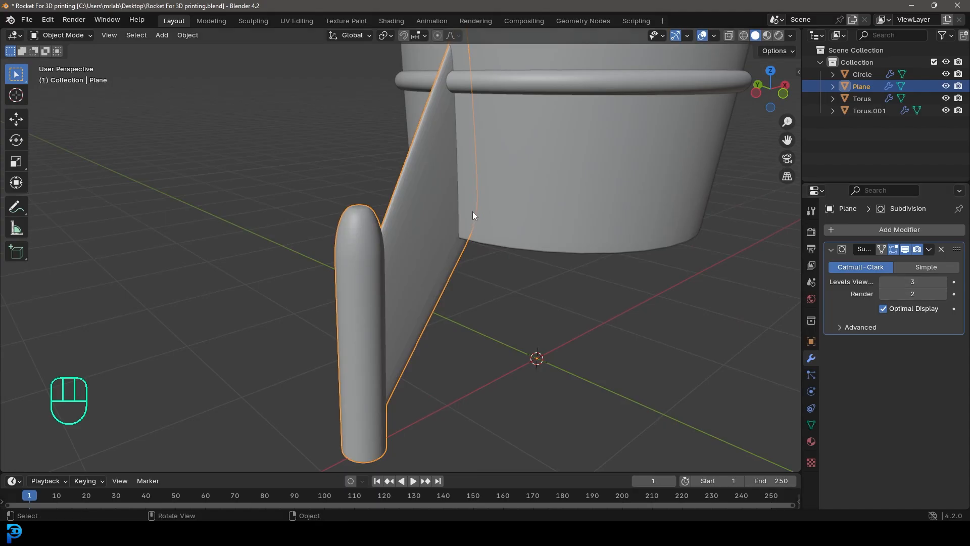
{"action": "right_click", "coordinate": [424, 185]}
{"action": "left_click", "coordinate": [424, 183]}
{"action": "middle_click_drag", "start_coordinate": [391, 181], "coordinate": [454, 301]}
{"action": "key", "text": "alt+a"}
{"action": "middle_click_drag", "start_coordinate": [464, 318], "coordinate": [423, 247]}
{"action": "left_click", "coordinate": [404, 257]}
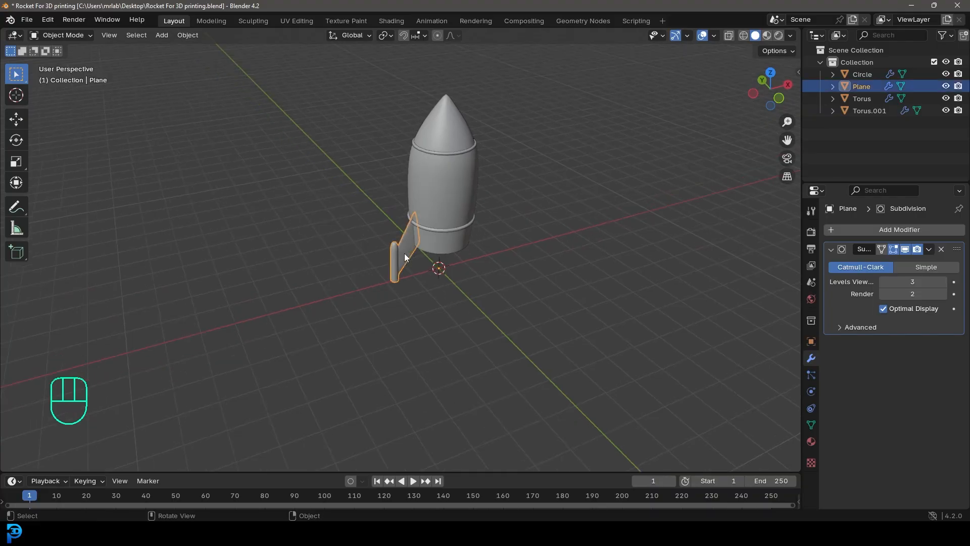
{"action": "scroll", "coordinate": [493, 260], "scroll_direction": "up", "scroll_amount": 2}
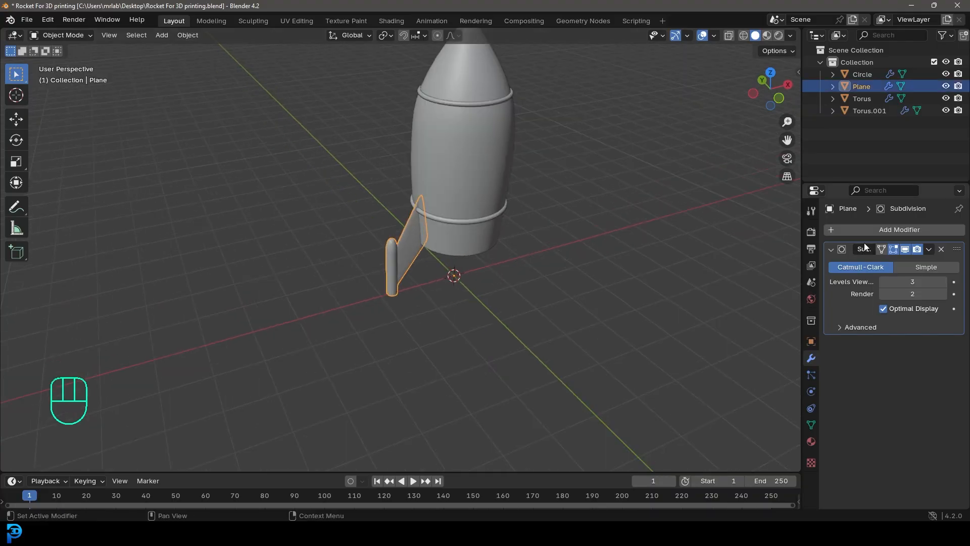
{"action": "left_click", "coordinate": [831, 250]}
Add a cube-shaped empty at the world origin beneath the rocket
{"action": "key", "text": "shift+a"}
{"action": "mouse_move", "coordinate": [456, 239]}
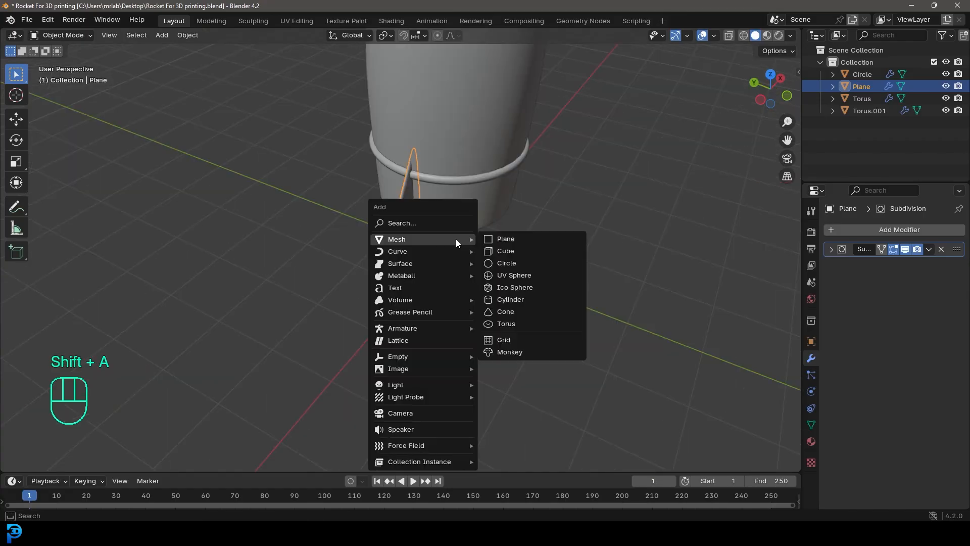
{"action": "mouse_move", "coordinate": [448, 357]}
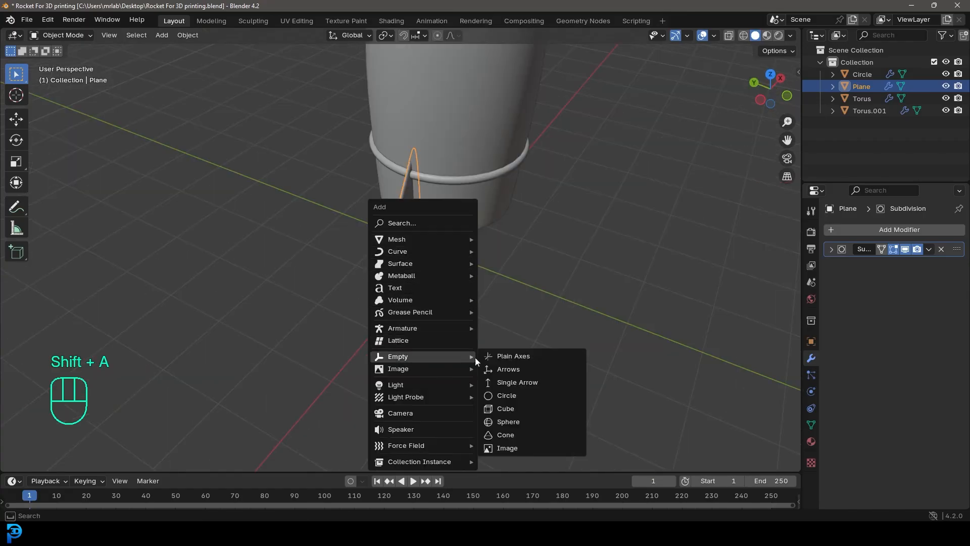
{"action": "left_click", "coordinate": [510, 411]}
{"action": "middle_click_drag", "start_coordinate": [544, 366], "coordinate": [481, 266]}
Add an Array modifier to the fin and set its relative offset Factor X to 0
{"action": "left_click", "coordinate": [381, 248]}
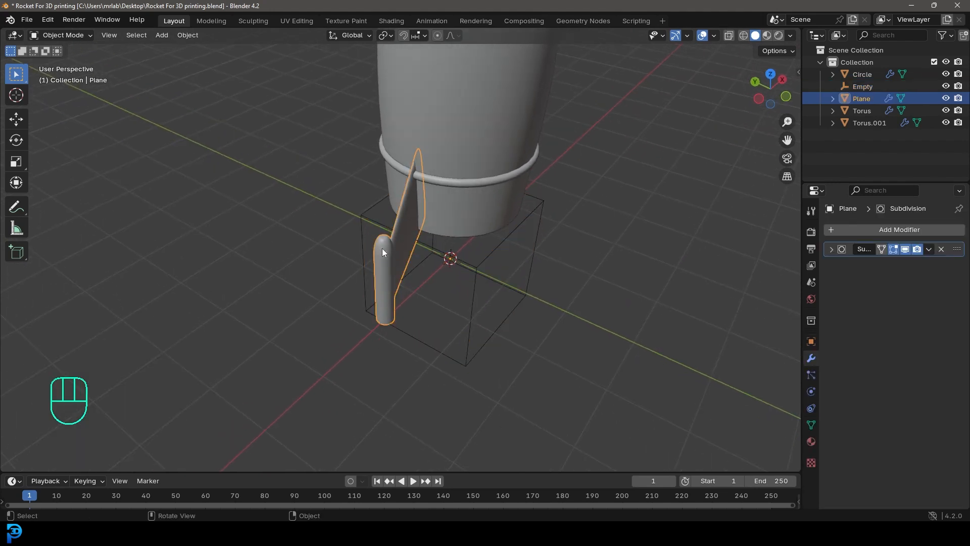
{"action": "left_click", "coordinate": [885, 230]}
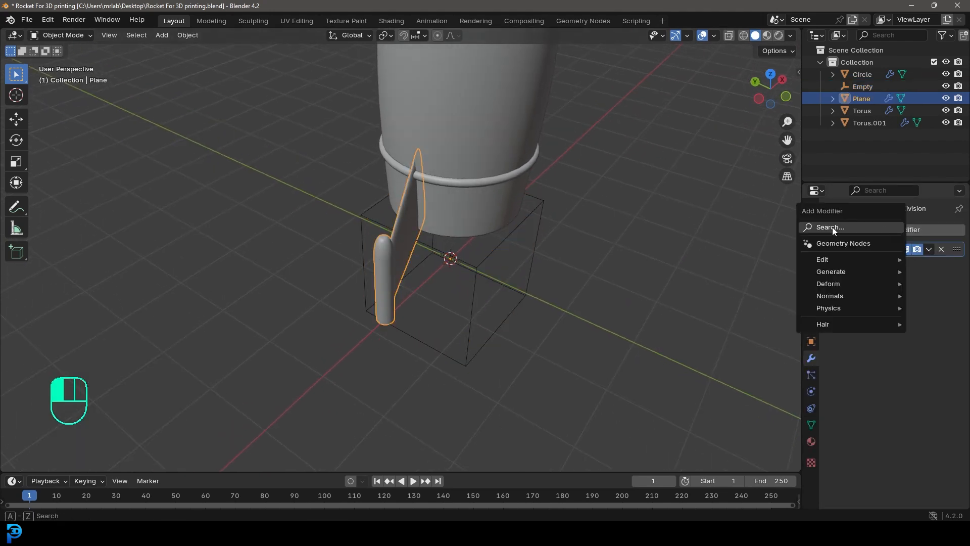
{"action": "type", "text": "arr"}
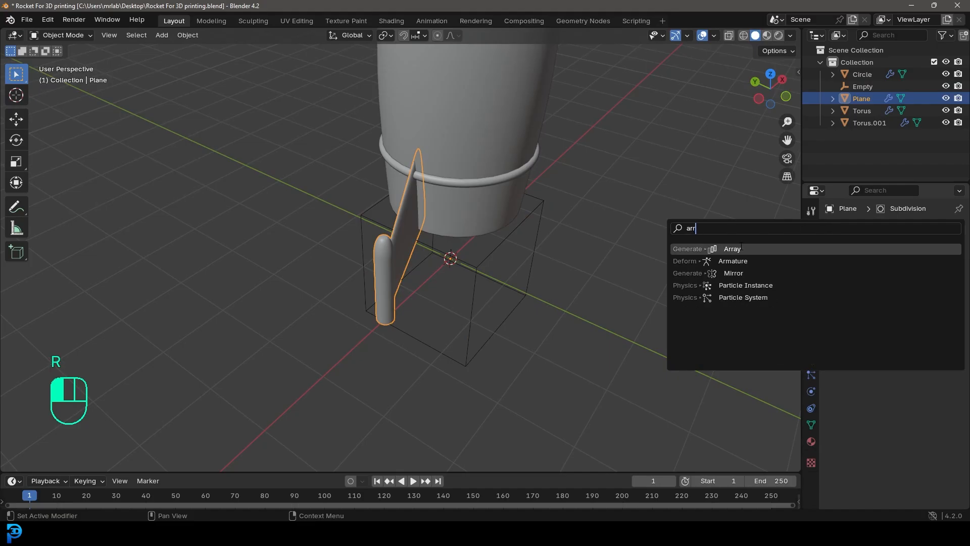
{"action": "left_click", "coordinate": [741, 247]}
{"action": "left_click", "coordinate": [913, 335]}
{"action": "key", "text": "Return"}
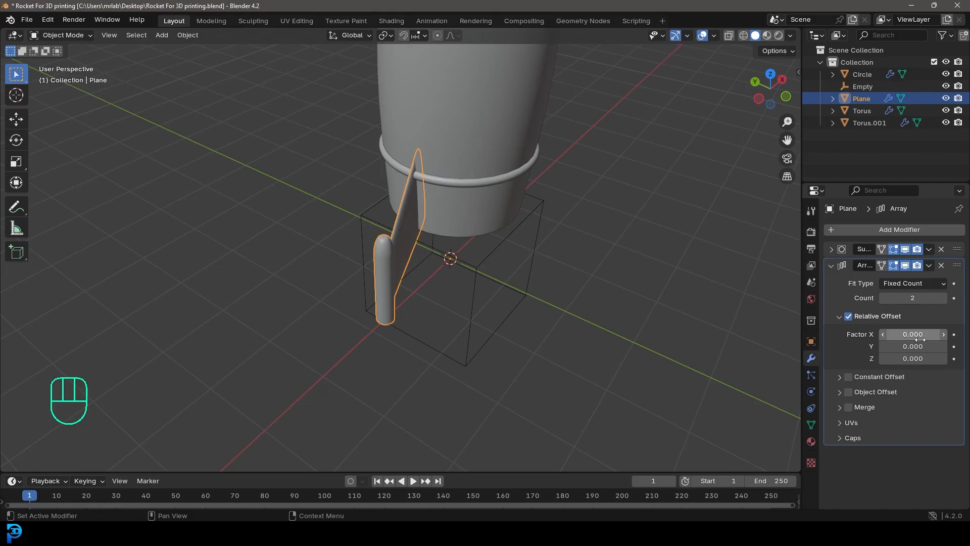
Enable Object Offset in the fin's Array modifier and assign the cube empty as the offset object
{"action": "left_click", "coordinate": [849, 393]}
{"action": "left_click", "coordinate": [838, 393]}
{"action": "left_click", "coordinate": [941, 410]}
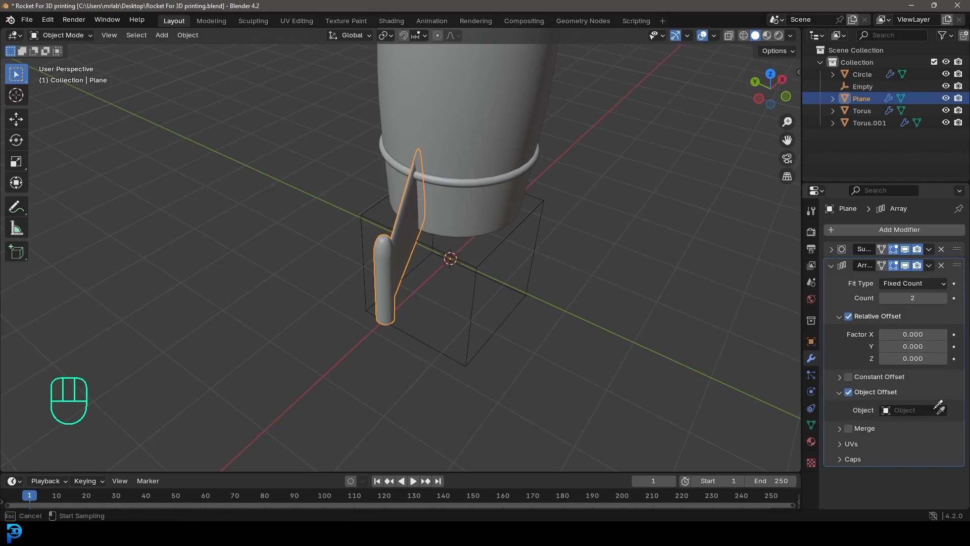
{"action": "left_click", "coordinate": [478, 268]}
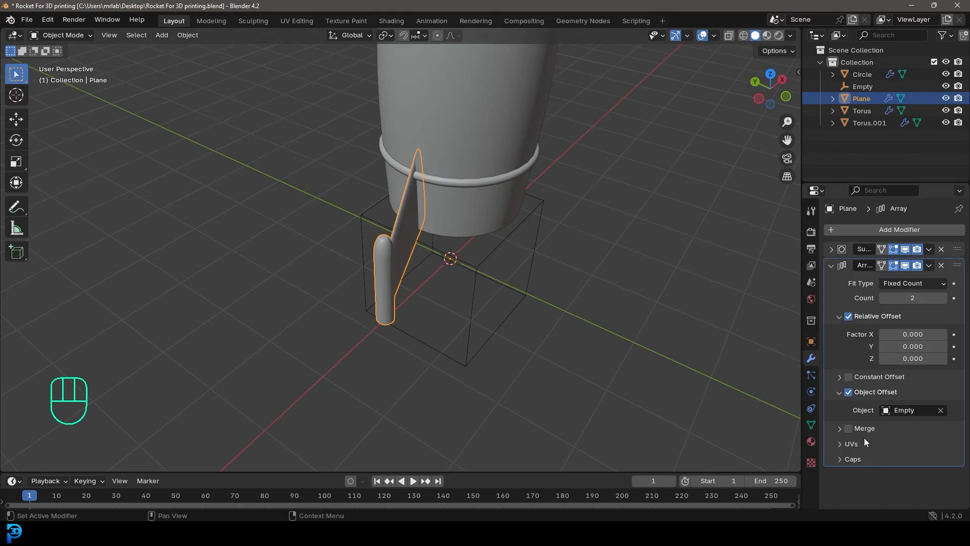
Rotate the cube empty 120° around the Z axis
{"action": "left_click", "coordinate": [475, 268]}
{"action": "scroll", "coordinate": [569, 278], "scroll_direction": "up", "scroll_amount": 2}
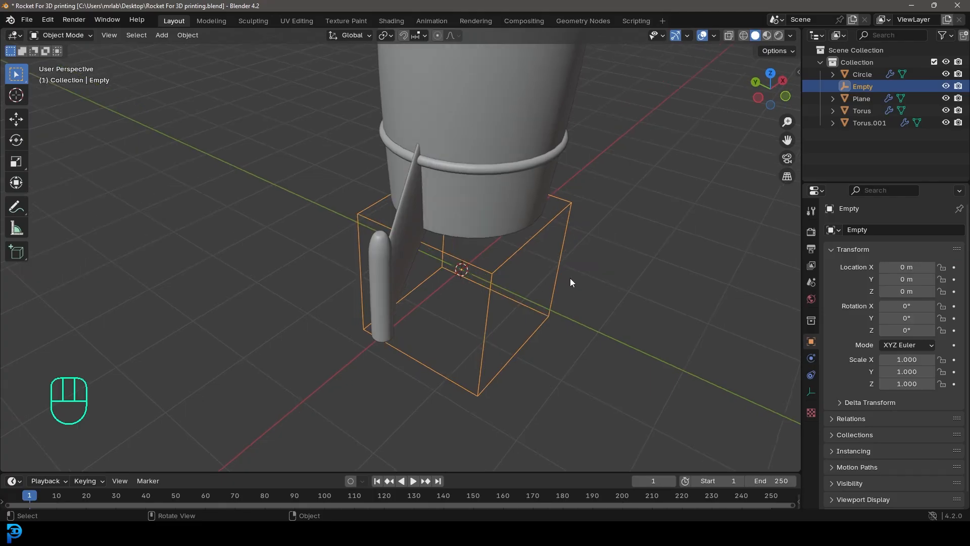
{"action": "key", "text": "r"}
{"action": "type", "text": "z"}
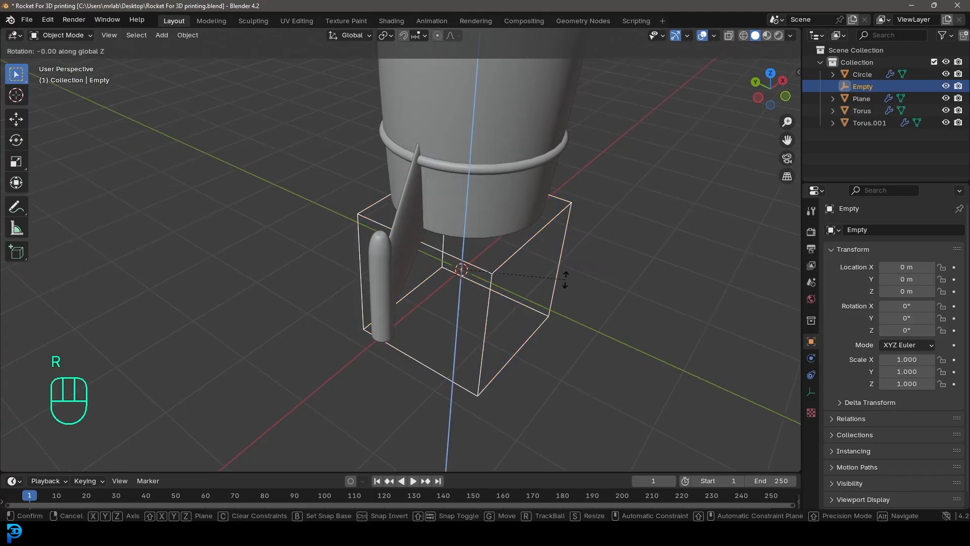
{"action": "type", "text": "120"}
{"action": "key", "text": "Return"}
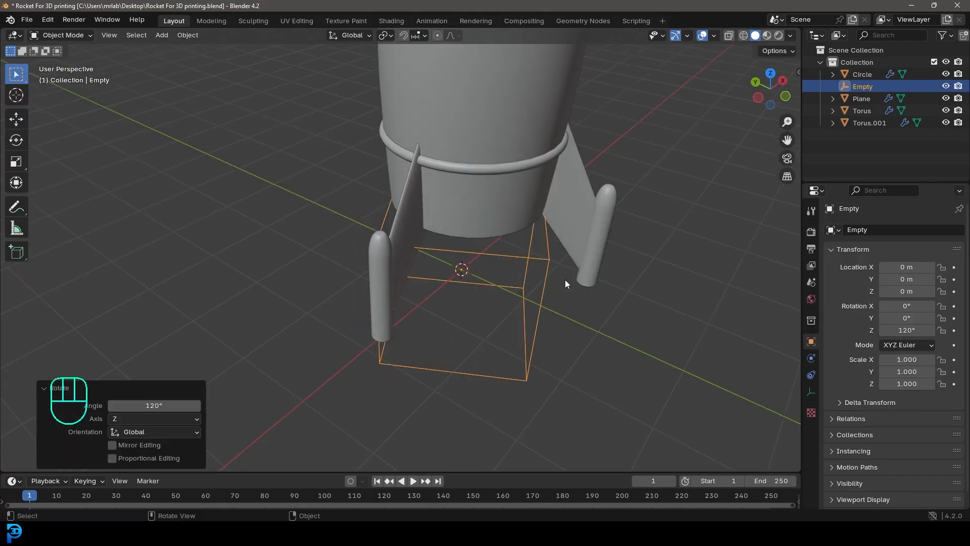
Set the fin's Array count to 3
{"action": "scroll", "coordinate": [511, 258], "scroll_direction": "down", "scroll_amount": 4}
{"action": "middle_click_drag", "start_coordinate": [511, 257], "coordinate": [469, 289]}
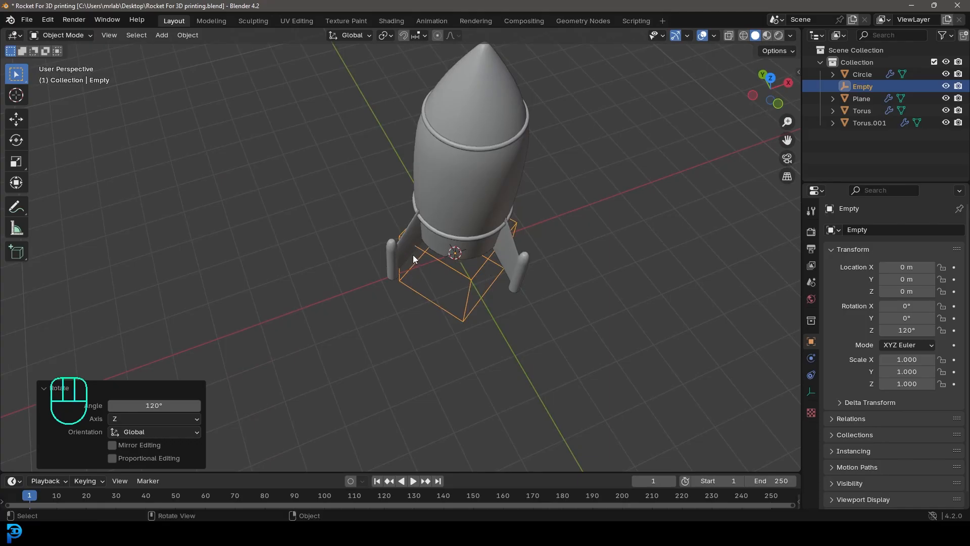
{"action": "scroll", "coordinate": [412, 260], "scroll_direction": "up", "scroll_amount": 3}
{"action": "middle_click_drag", "start_coordinate": [430, 251], "coordinate": [393, 244]}
{"action": "left_click", "coordinate": [393, 244]}
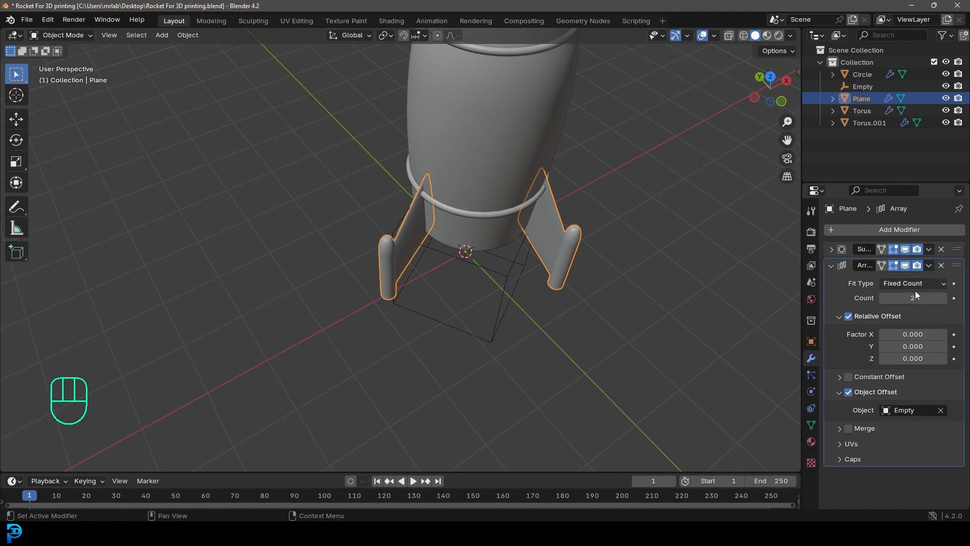
{"action": "left_click", "coordinate": [945, 297]}
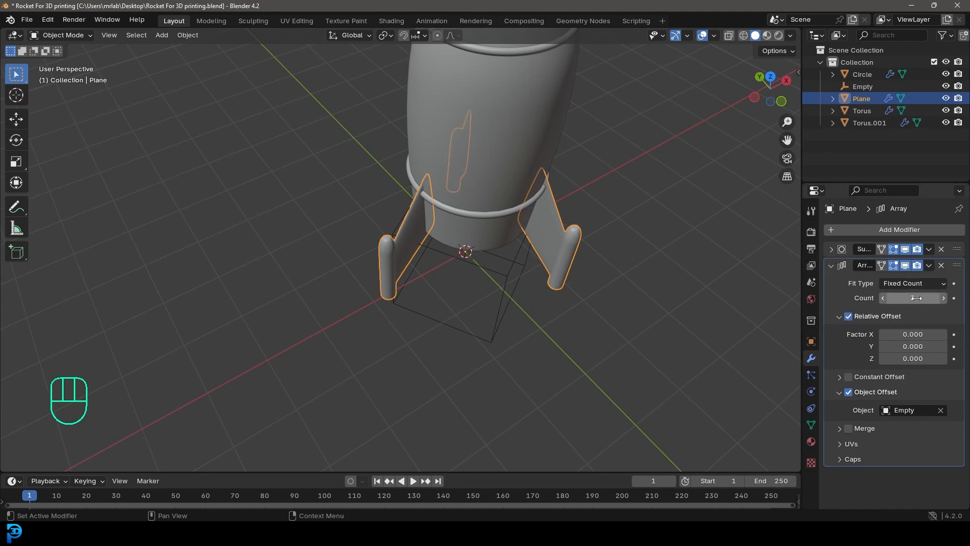
Examine the spacing of the arrayed fins and the cube empty from several sides of the rocket
{"action": "scroll", "coordinate": [481, 264], "scroll_direction": "down", "scroll_amount": 3}
{"action": "middle_click_drag", "start_coordinate": [481, 264], "coordinate": [562, 271]}
{"action": "scroll", "coordinate": [561, 270], "scroll_direction": "up", "scroll_amount": 3}
{"action": "middle_click_drag", "start_coordinate": [375, 174], "coordinate": [317, 194]}
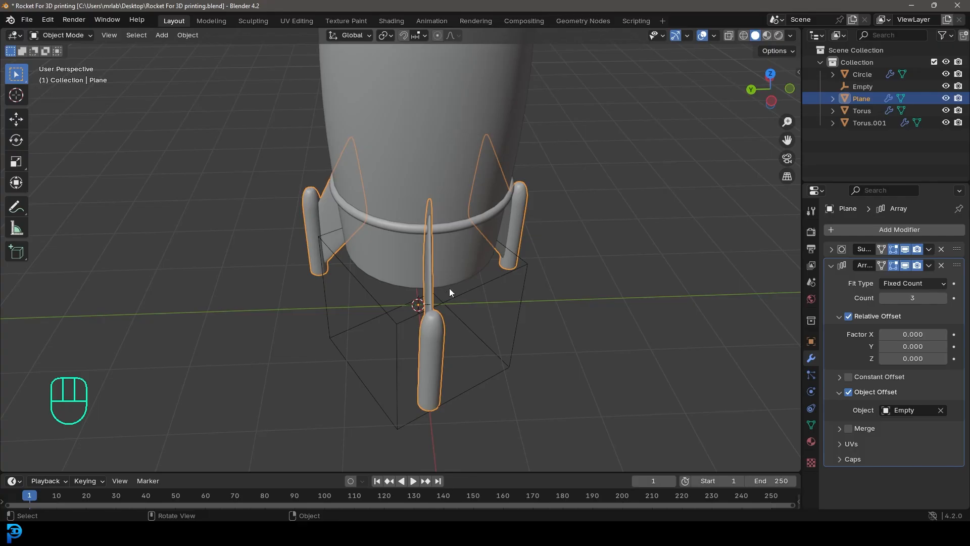
{"action": "left_click", "coordinate": [490, 284]}
{"action": "middle_click_drag", "start_coordinate": [490, 283], "coordinate": [366, 290]}
{"action": "scroll", "coordinate": [421, 321], "scroll_direction": "down", "scroll_amount": 3}
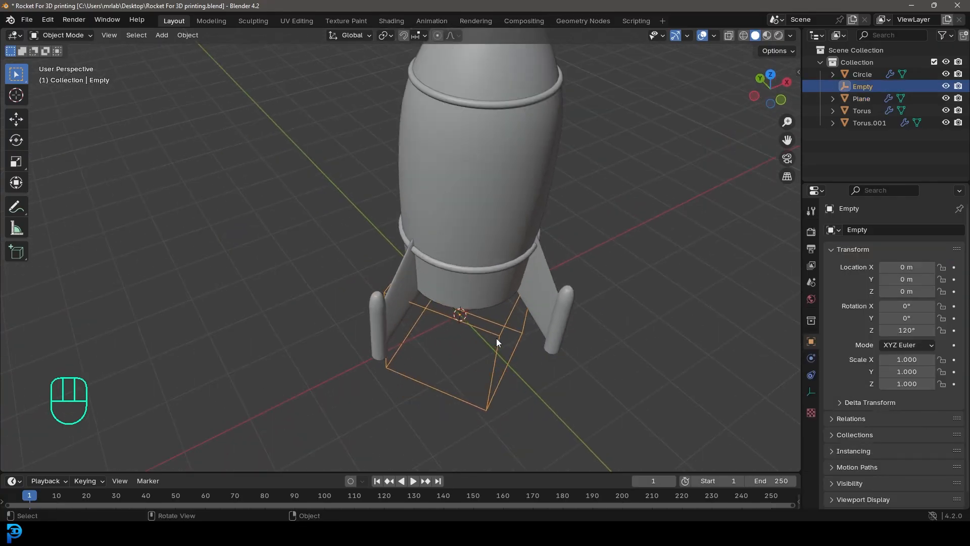
{"action": "middle_click_drag", "start_coordinate": [496, 338], "coordinate": [491, 297]}
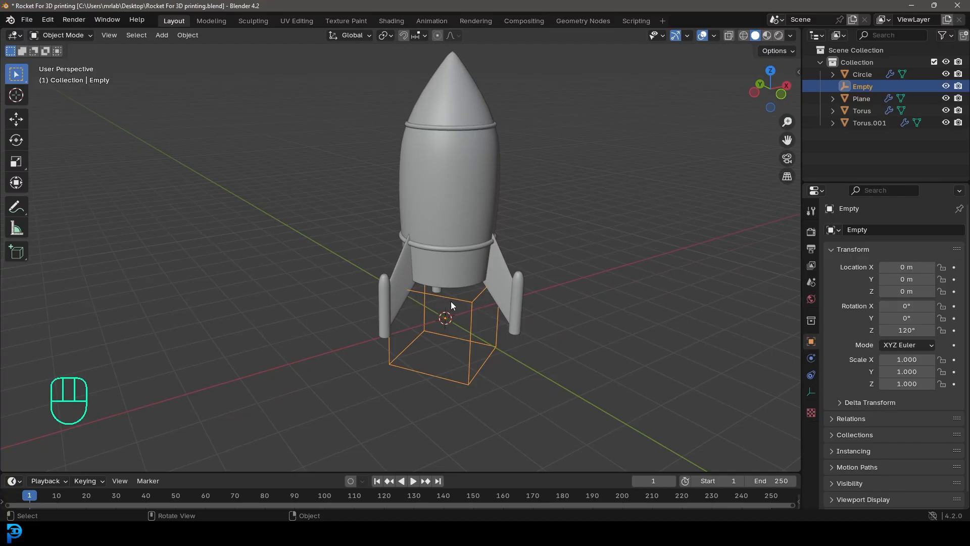
{"action": "middle_click_drag", "start_coordinate": [442, 303], "coordinate": [574, 277]}
Select the fin's whole mesh in front wireframe view and scale it up by 1.095
{"action": "key", "text": "KP_1"}
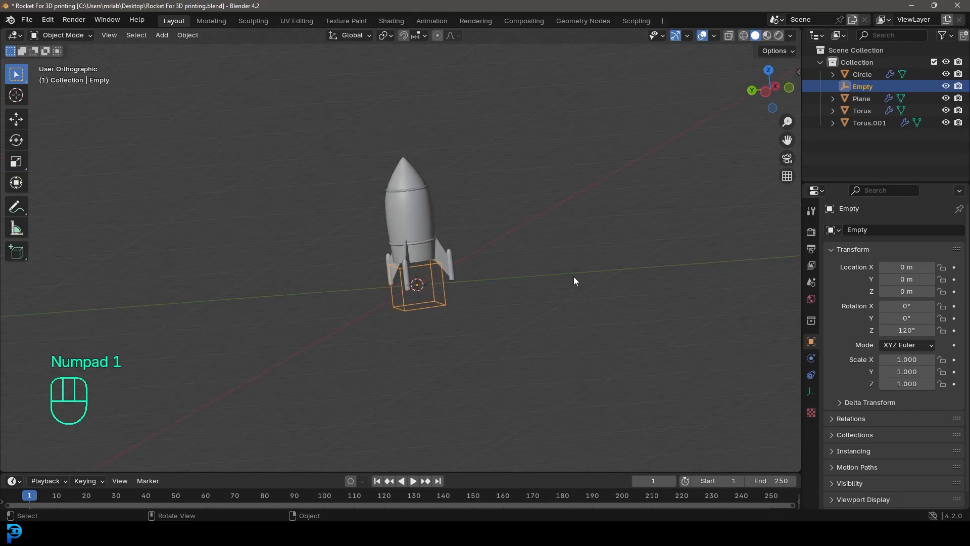
{"action": "scroll", "coordinate": [574, 277], "scroll_direction": "up", "scroll_amount": 3}
{"action": "scroll", "coordinate": [523, 293], "scroll_direction": "up", "scroll_amount": 2}
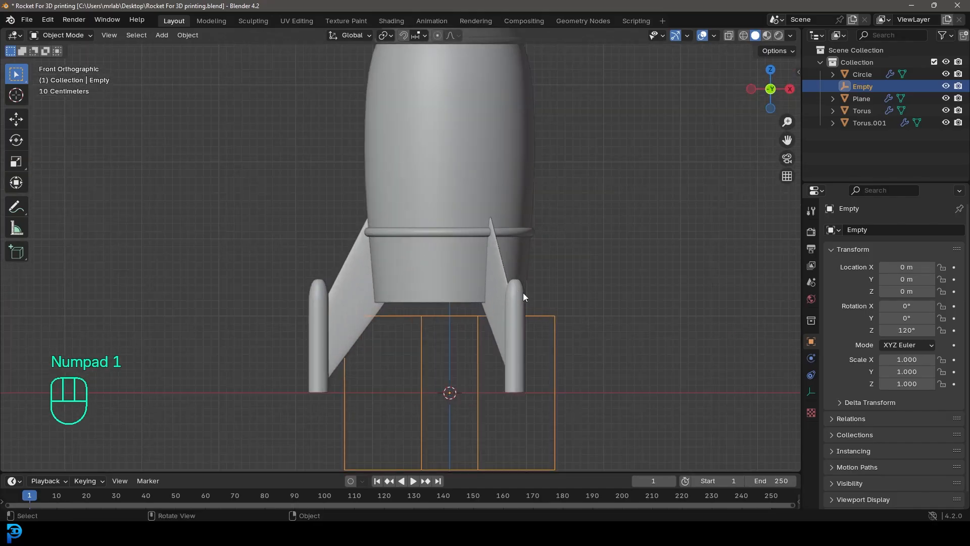
{"action": "left_click", "coordinate": [348, 260]}
{"action": "middle_click_drag", "start_coordinate": [352, 269], "coordinate": [401, 268], "text": "shift"}
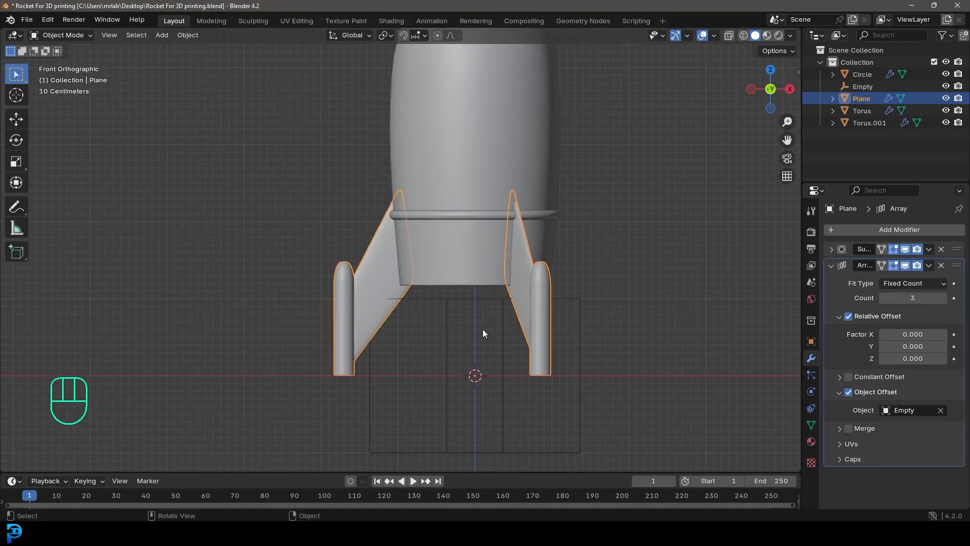
{"action": "key", "text": "Tab"}
{"action": "key", "text": "z"}
{"action": "key", "text": "a"}
{"action": "key", "text": "s"}
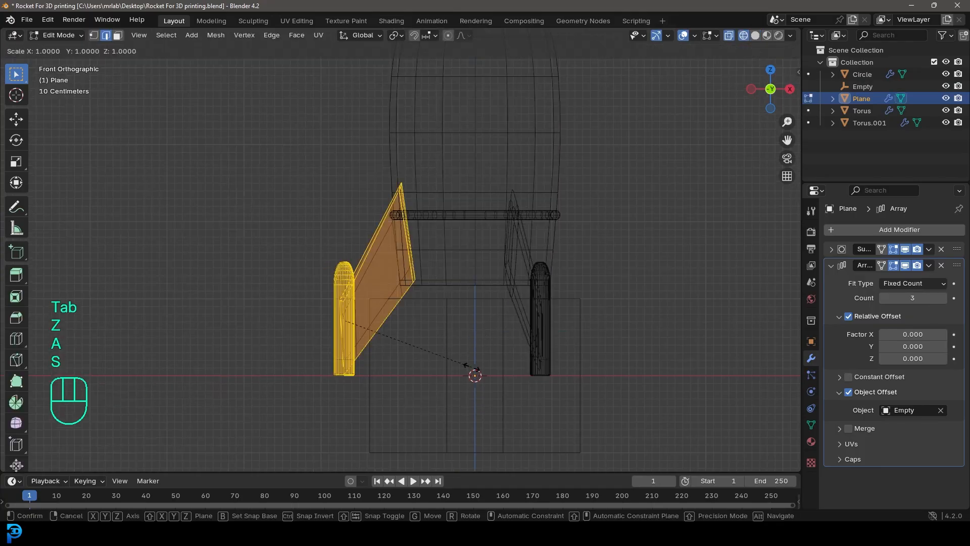
{"action": "left_click", "coordinate": [473, 373]}
Move the enlarged fin mesh up about 0.066 m onto the ground line and back 0.144 m along X to the body, and leave mesh editing
{"action": "key", "text": "g"}
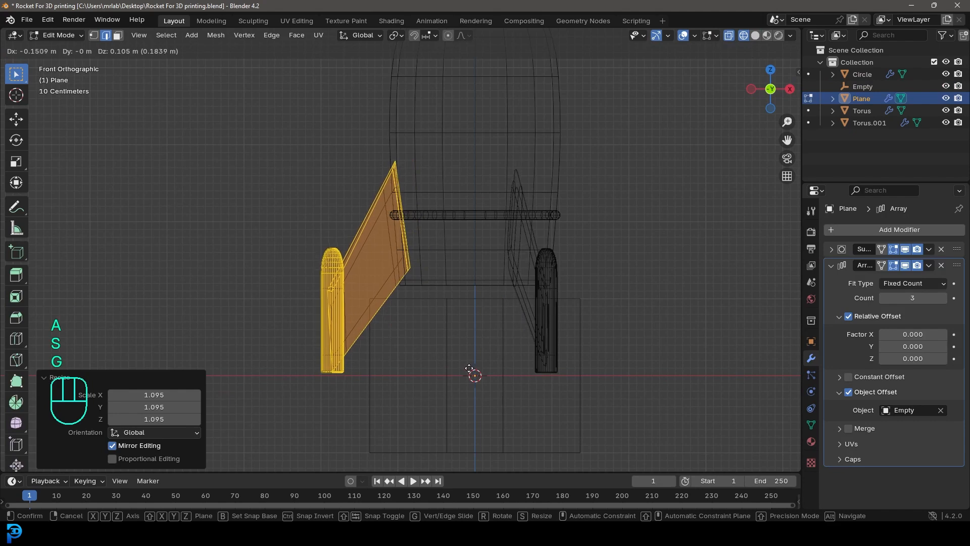
{"action": "left_click", "coordinate": [460, 398]}
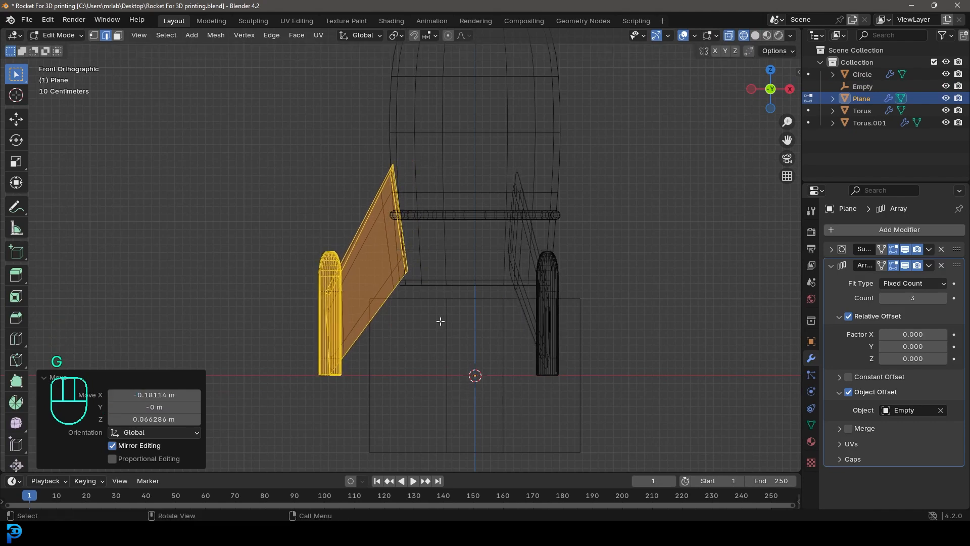
{"action": "key", "text": "g"}
{"action": "middle_click", "coordinate": [437, 301]}
{"action": "left_click", "coordinate": [442, 302]}
{"action": "key", "text": "z"}
{"action": "left_click", "coordinate": [500, 298]}
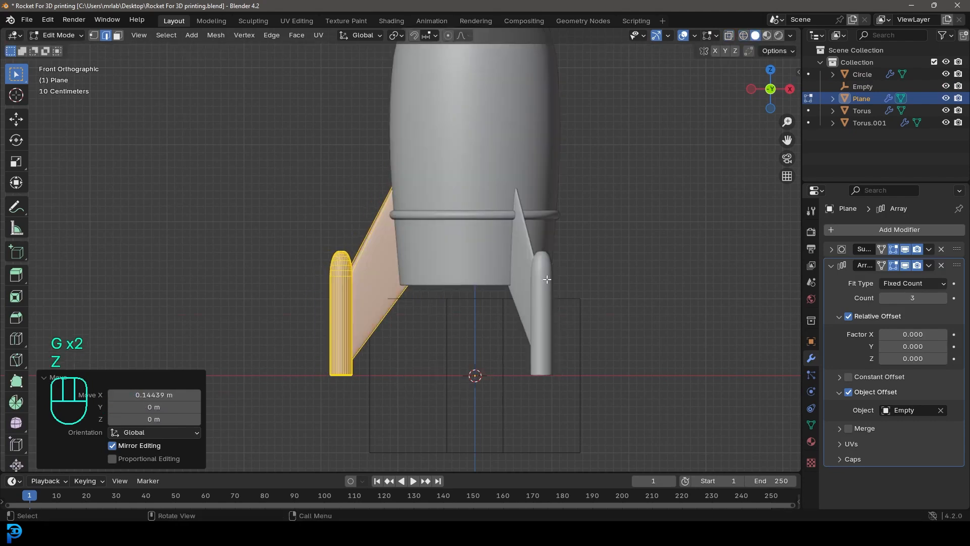
{"action": "key", "text": "Tab"}
Deselect everything and check the enlarged fins around the rocket from different sides
{"action": "scroll", "coordinate": [527, 243], "scroll_direction": "down", "scroll_amount": 2}
{"action": "middle_click_drag", "start_coordinate": [527, 240], "coordinate": [348, 332]}
{"action": "key", "text": "alt+a"}
{"action": "scroll", "coordinate": [348, 333], "scroll_direction": "up", "scroll_amount": 3}
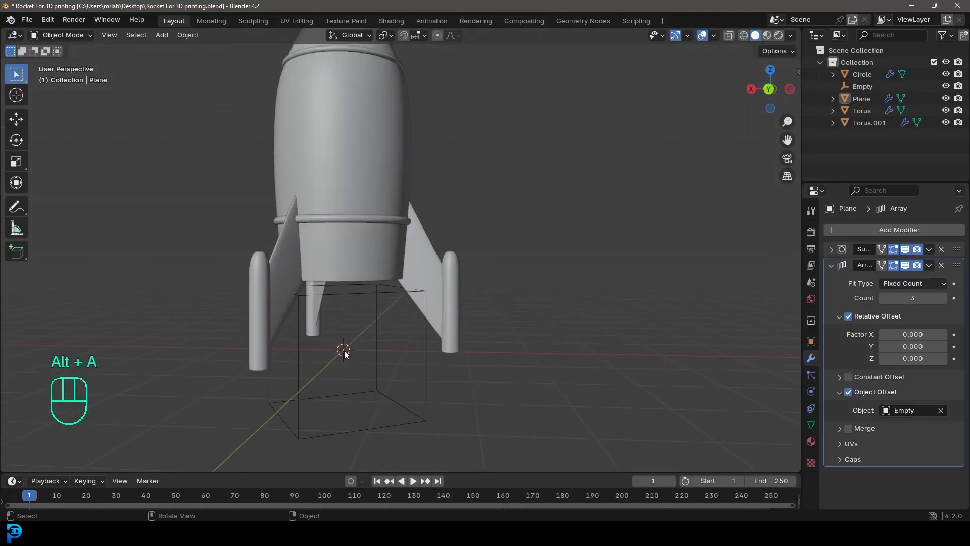
{"action": "scroll", "coordinate": [344, 354], "scroll_direction": "down", "scroll_amount": 4}
{"action": "middle_click_drag", "start_coordinate": [432, 298], "coordinate": [290, 304]}
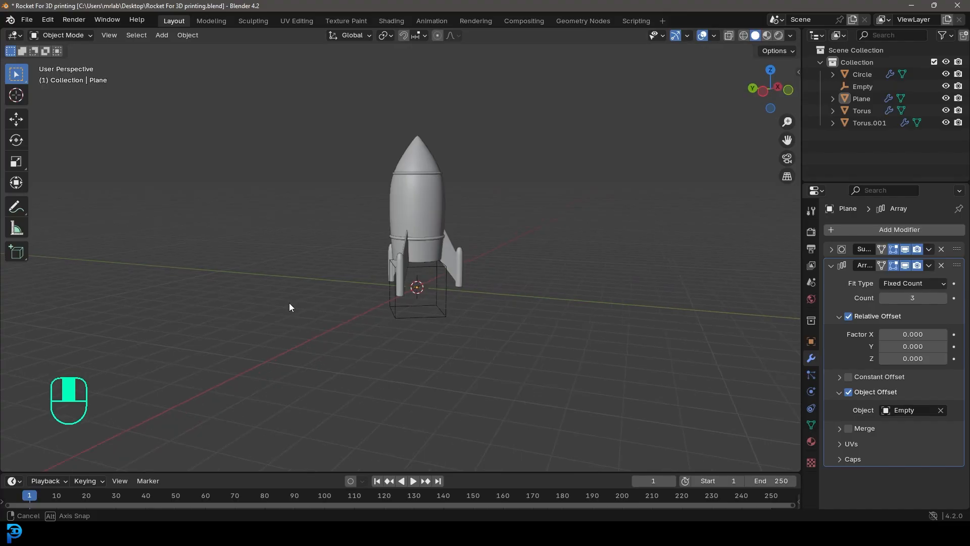
Select the rocket body in the front orthographic view
{"action": "middle_click_drag", "start_coordinate": [453, 247], "coordinate": [426, 245]}
{"action": "key", "text": "KP_1"}
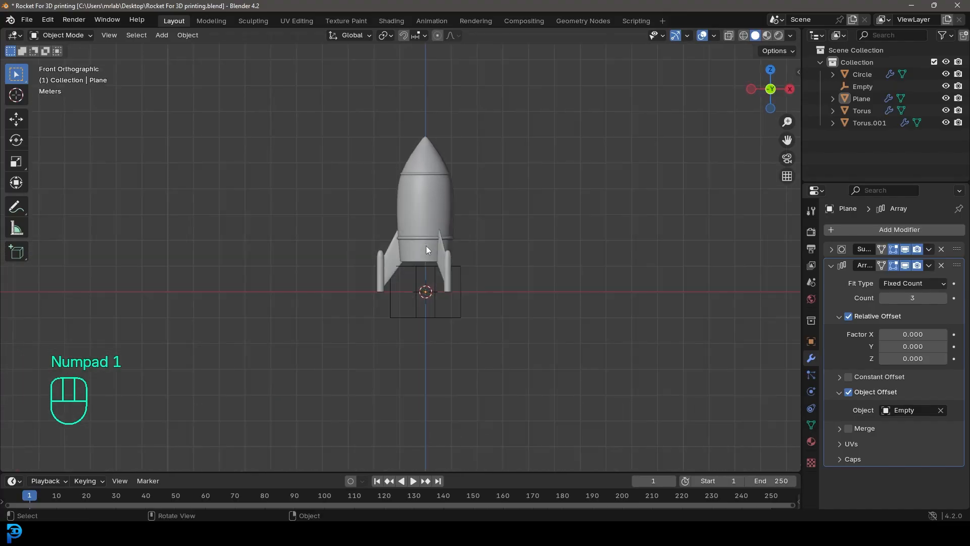
{"action": "scroll", "coordinate": [424, 252], "scroll_direction": "up", "scroll_amount": 2}
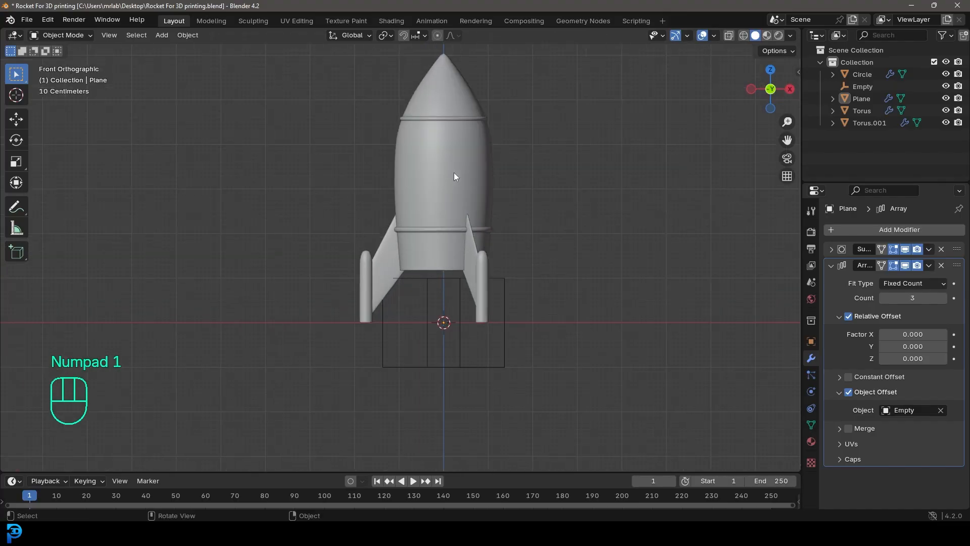
{"action": "left_click", "coordinate": [460, 133]}
{"action": "scroll", "coordinate": [467, 174], "scroll_direction": "up", "scroll_amount": 2}
{"action": "key", "text": "g"}
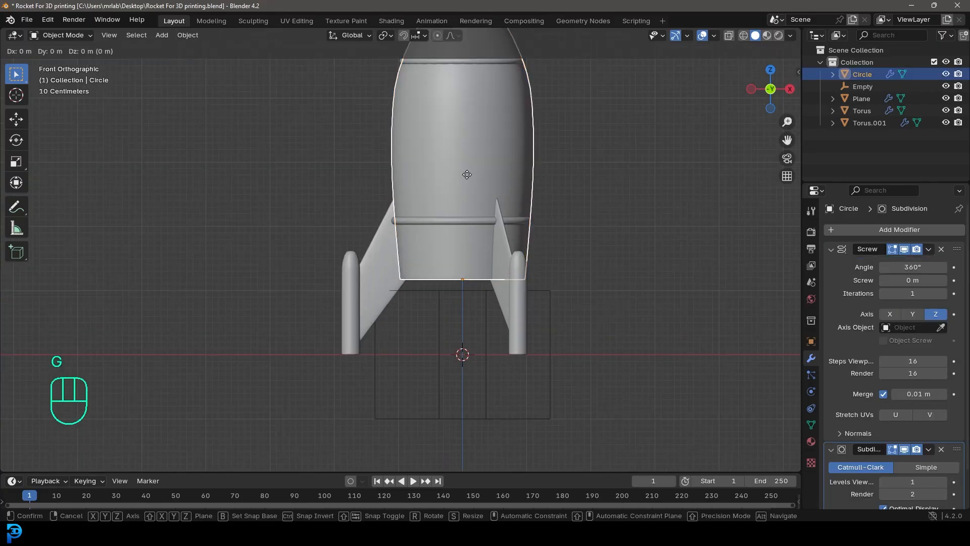
{"action": "key", "text": "z"}
{"action": "left_click", "coordinate": [484, 202]}
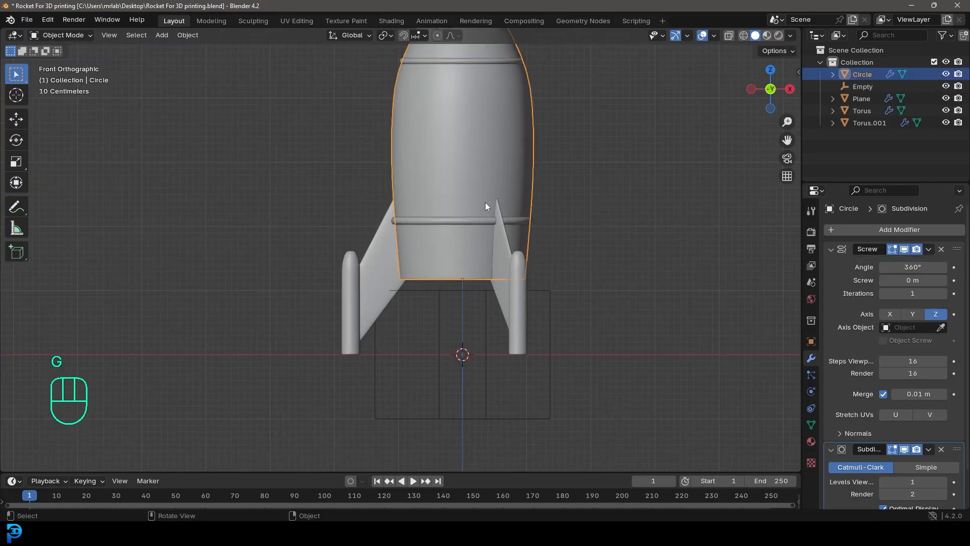
Add the lower ring to the body selection and move both down about 0.4 m along Z
{"action": "left_click", "coordinate": [455, 223], "text": "shift"}
{"action": "scroll", "coordinate": [460, 230], "scroll_direction": "down", "scroll_amount": 3}
{"action": "key", "text": "g"}
{"action": "key", "text": "z"}
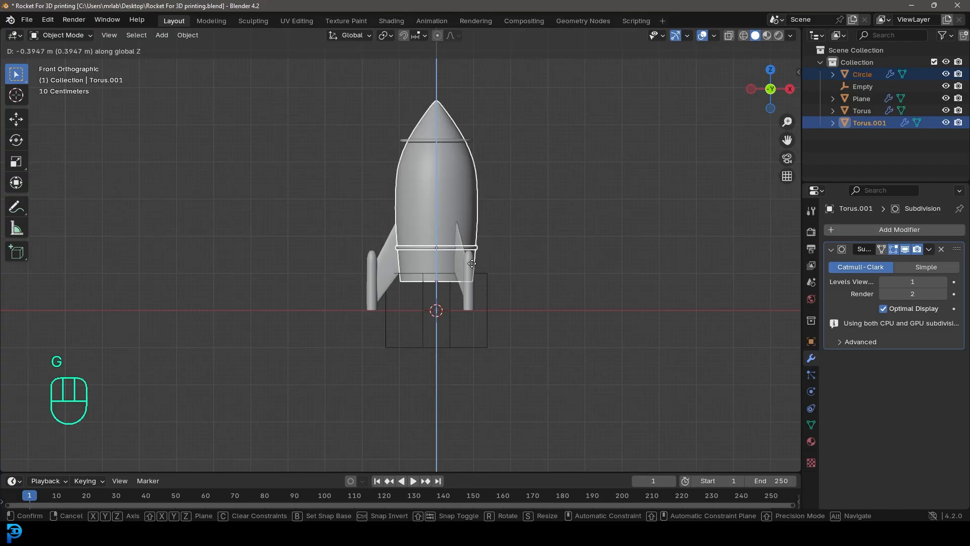
{"action": "left_click", "coordinate": [474, 264]}
Select only the upper ring, move it down along Z to sit on the lowered body, and deselect everything
{"action": "key", "text": "alt+a"}
{"action": "scroll", "coordinate": [442, 161], "scroll_direction": "up", "scroll_amount": 1}
{"action": "left_click", "coordinate": [443, 140]}
{"action": "key", "text": "g"}
{"action": "key", "text": "z"}
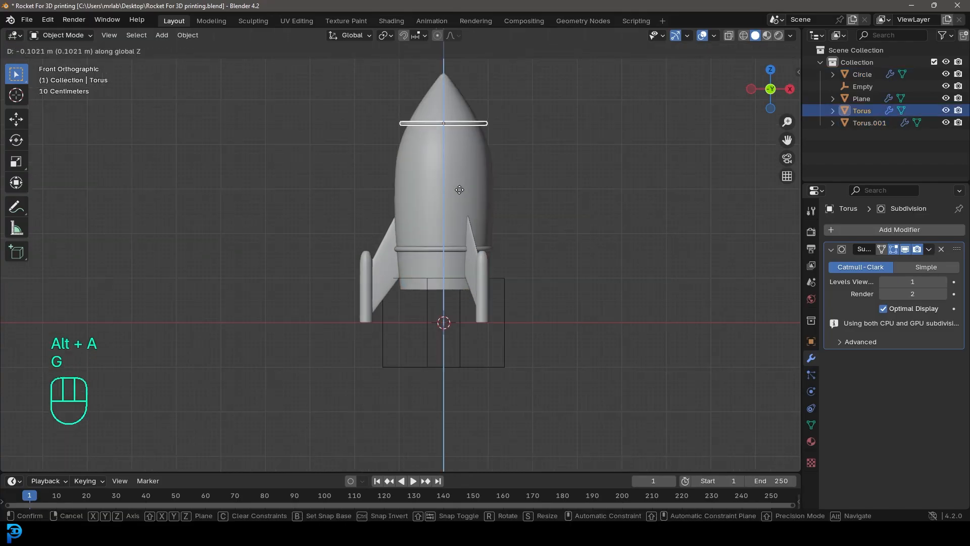
{"action": "left_click", "coordinate": [462, 203]}
{"action": "key", "text": "alt+a"}
Duplicate the lower torus ring and place the copy about 0.64 m further down along Z, near the body's base
{"action": "scroll", "coordinate": [465, 222], "scroll_direction": "down", "scroll_amount": 3}
{"action": "middle_click_drag", "start_coordinate": [466, 244], "coordinate": [478, 262]}
{"action": "scroll", "coordinate": [454, 228], "scroll_direction": "up", "scroll_amount": 2}
{"action": "middle_click_drag", "start_coordinate": [437, 200], "coordinate": [645, 204]}
{"action": "scroll", "coordinate": [432, 295], "scroll_direction": "up", "scroll_amount": 2}
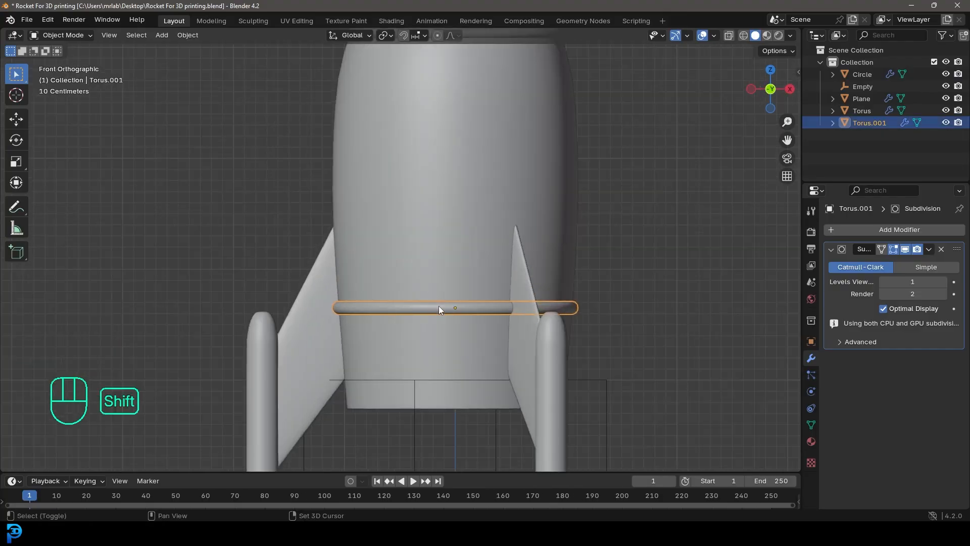
{"action": "middle_click_drag", "start_coordinate": [439, 306], "coordinate": [445, 271], "text": "shift"}
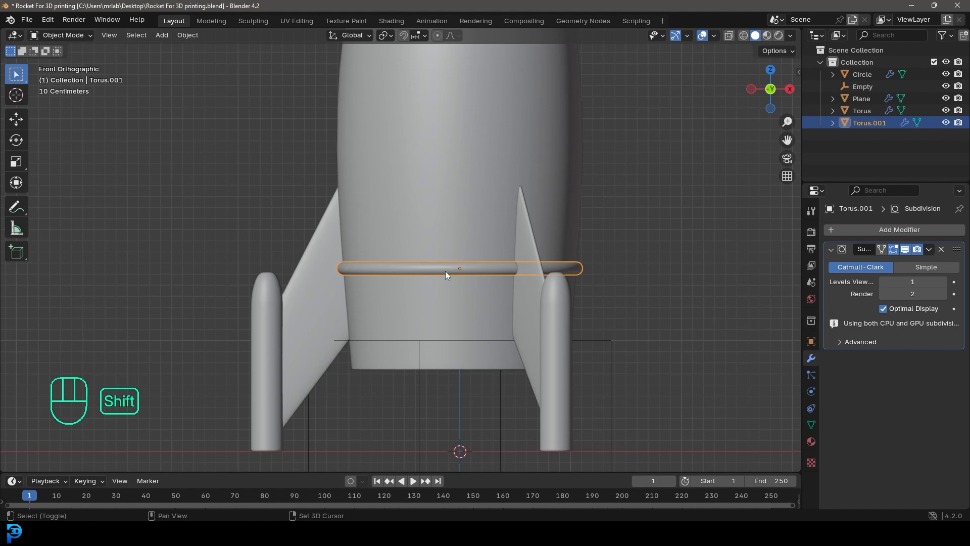
{"action": "key", "text": "shift+d"}
{"action": "key", "text": "z"}
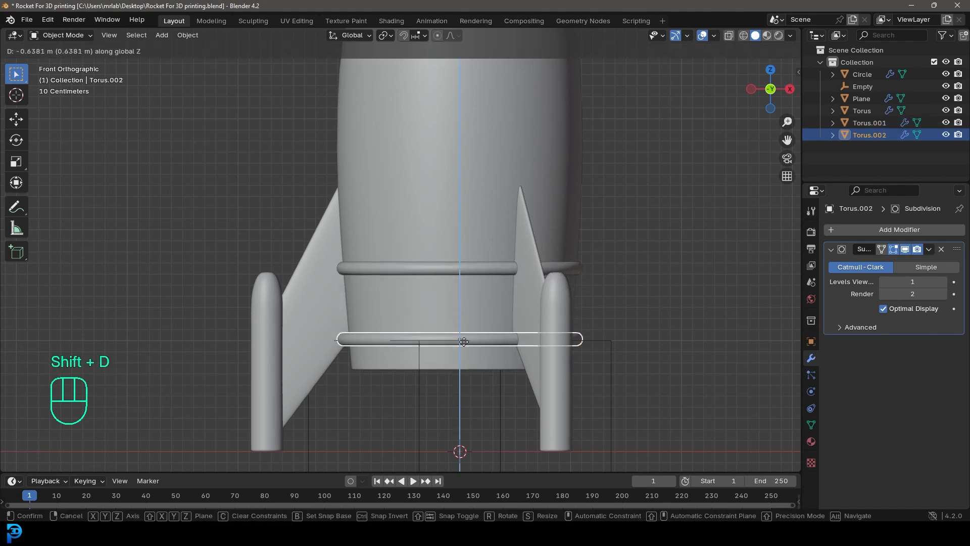
{"action": "left_click", "coordinate": [459, 332]}
Scale the duplicated ring's mesh down to about 0.94 to fit the tapered body, leave mesh editing, and check the fit
{"action": "key", "text": "Tab"}
{"action": "scroll", "coordinate": [460, 334], "scroll_direction": "up", "scroll_amount": 3}
{"action": "key", "text": "s"}
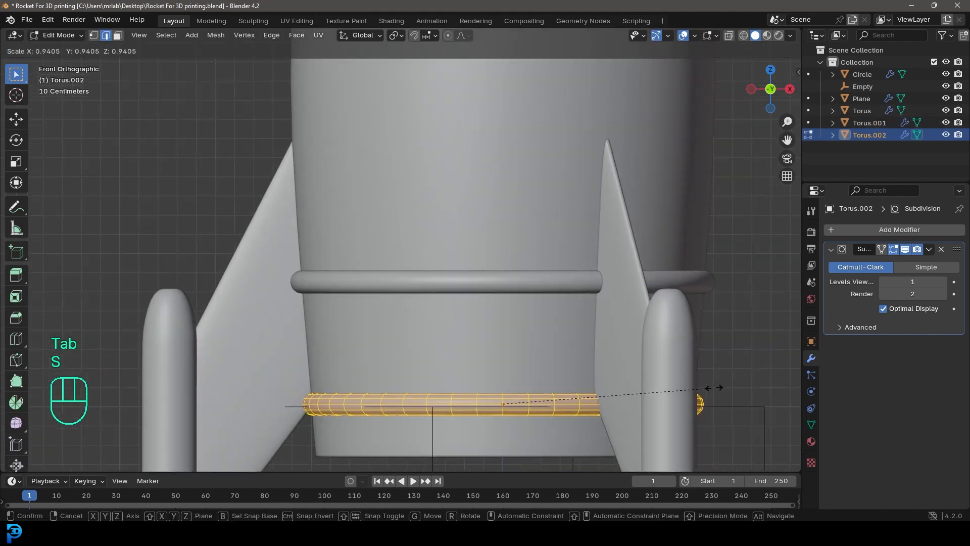
{"action": "left_click", "coordinate": [712, 390]}
{"action": "key", "text": "Tab"}
{"action": "scroll", "coordinate": [468, 295], "scroll_direction": "down", "scroll_amount": 3}
{"action": "middle_click_drag", "start_coordinate": [622, 320], "coordinate": [384, 254]}
Duplicate the fitted ring and move the copy down 0.251 m along Z onto the body's bottom edge
{"action": "key", "text": "KP_1"}
{"action": "scroll", "coordinate": [384, 253], "scroll_direction": "up", "scroll_amount": 2}
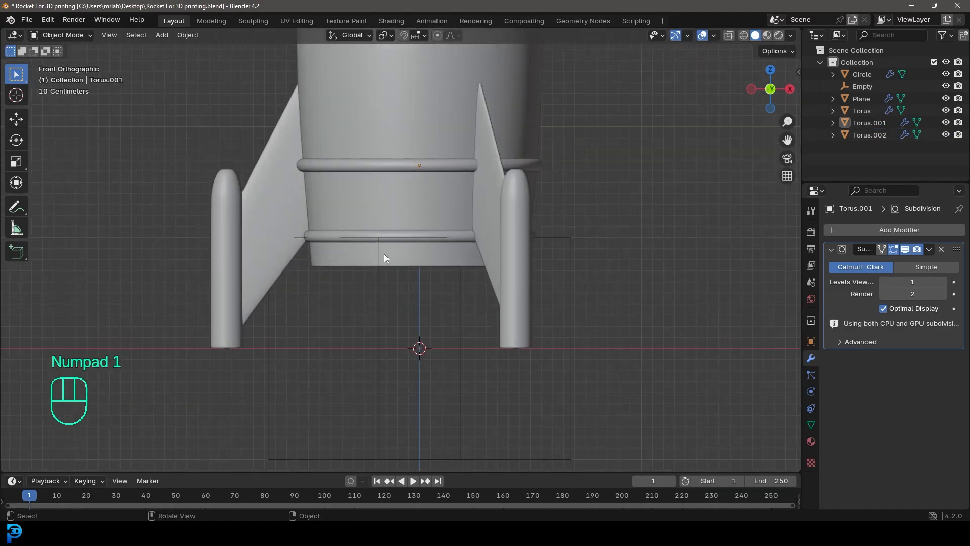
{"action": "left_click", "coordinate": [417, 233]}
{"action": "scroll", "coordinate": [417, 242], "scroll_direction": "up", "scroll_amount": 5}
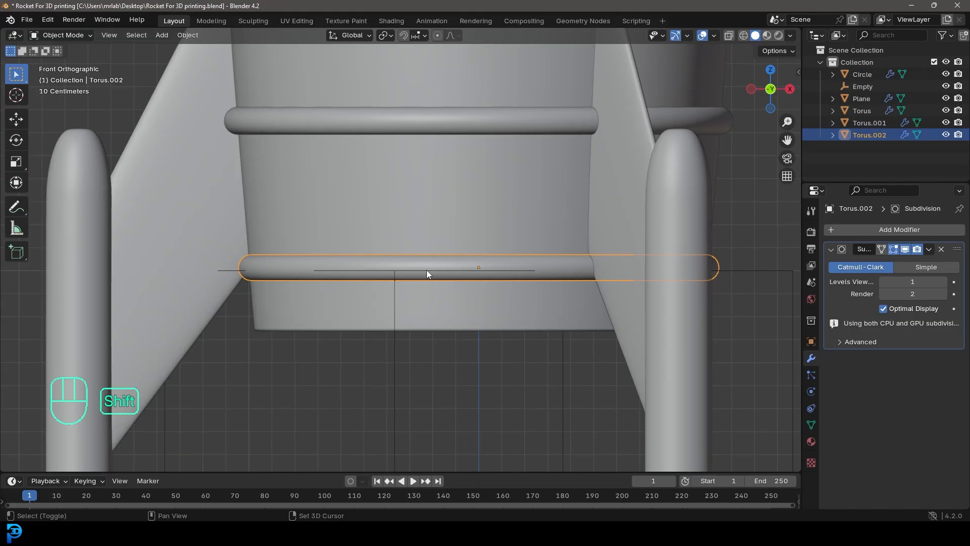
{"action": "key", "text": "shift+d"}
{"action": "left_click", "coordinate": [437, 327]}
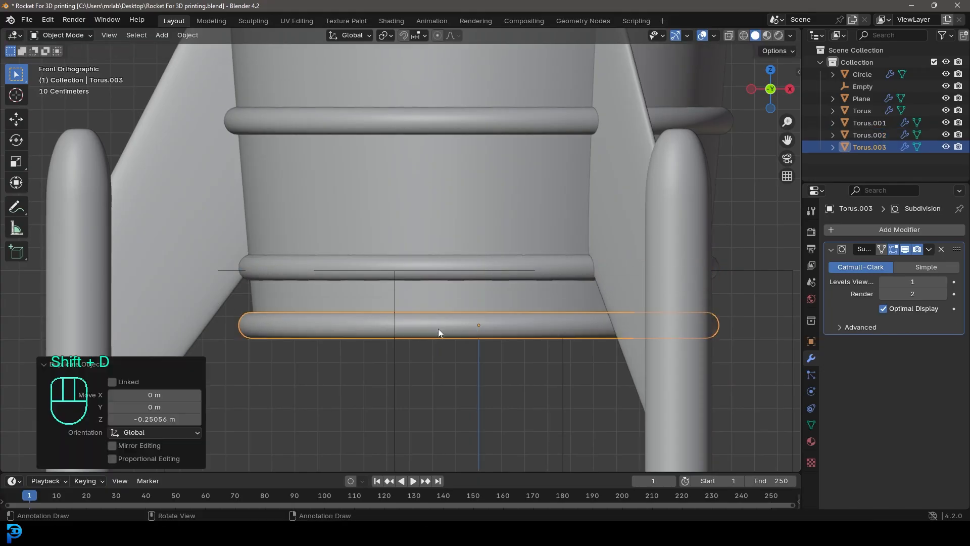
Thin the bottom ring's tube with a Shrink/Fatten offset of -0.0357 m, leave mesh editing, and deselect everything
{"action": "middle_click_drag", "start_coordinate": [438, 327], "coordinate": [457, 280]}
{"action": "scroll", "coordinate": [556, 303], "scroll_direction": "down", "scroll_amount": 4}
{"action": "key", "text": "Tab"}
{"action": "scroll", "coordinate": [682, 349], "scroll_direction": "up", "scroll_amount": 4}
{"action": "key", "text": "alt+s"}
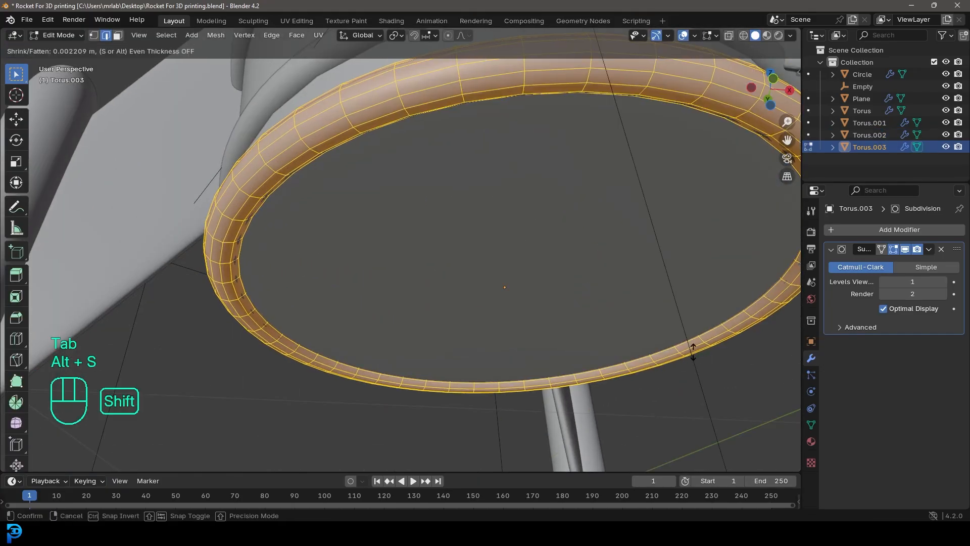
{"action": "left_click", "coordinate": [770, 404]}
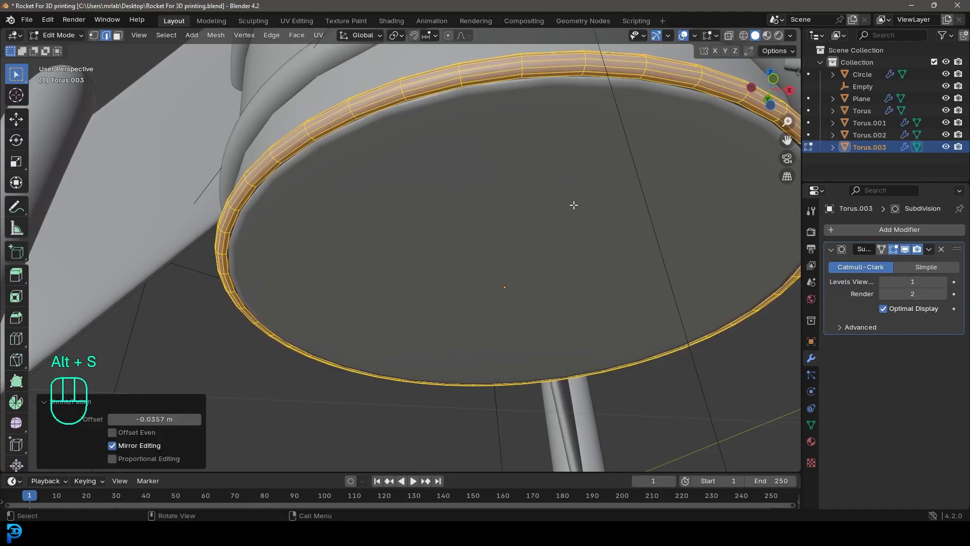
{"action": "scroll", "coordinate": [556, 207], "scroll_direction": "down", "scroll_amount": 5}
{"action": "key", "text": "Tab"}
{"action": "key", "text": "alt+a"}
{"action": "middle_click_drag", "start_coordinate": [504, 192], "coordinate": [530, 335]}
{"action": "key", "text": "s"}
Add a mesh circle at the world origin in front view and scale its mesh to about 0.5
{"action": "key", "text": "KP_1"}
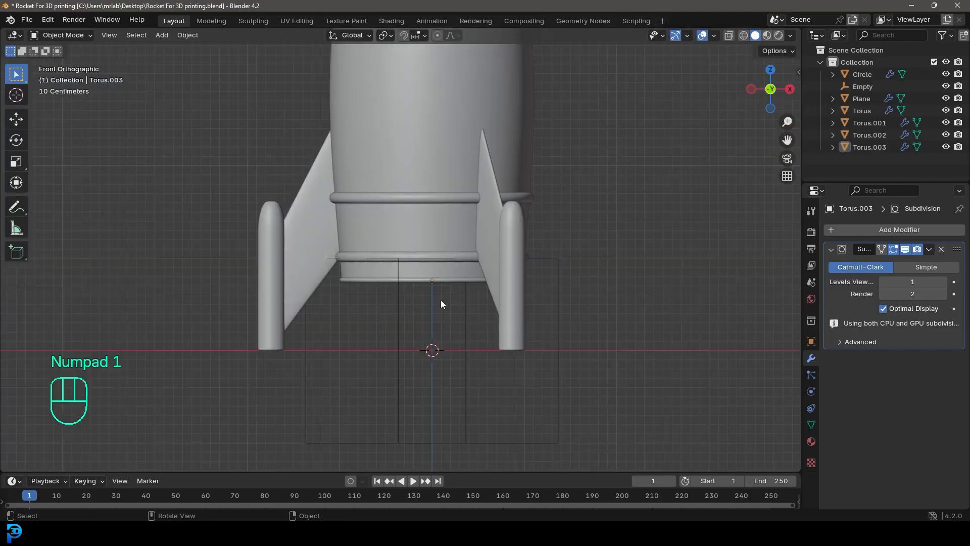
{"action": "scroll", "coordinate": [429, 308], "scroll_direction": "down", "scroll_amount": 4}
{"action": "scroll", "coordinate": [425, 308], "scroll_direction": "up", "scroll_amount": 4}
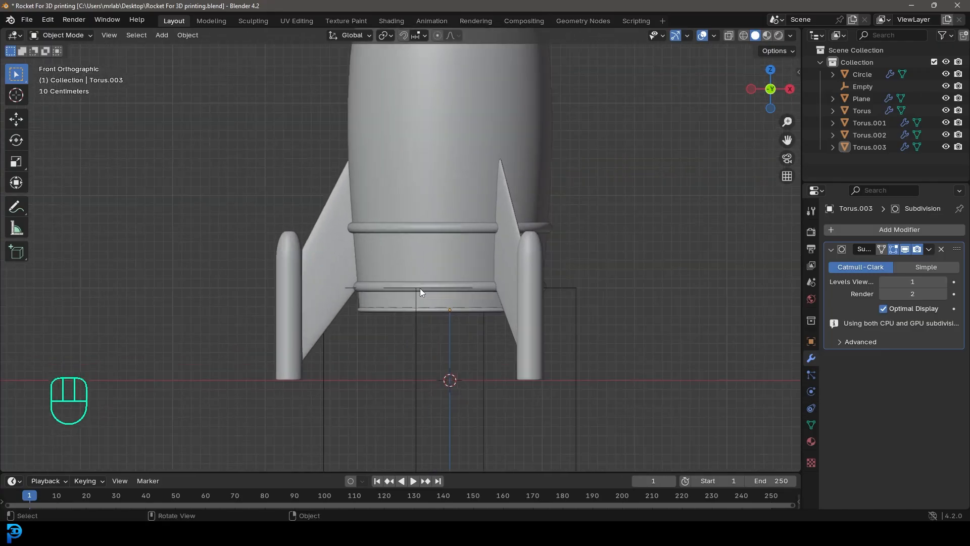
{"action": "scroll", "coordinate": [420, 288], "scroll_direction": "up", "scroll_amount": 1}
{"action": "key", "text": "shift+a"}
{"action": "mouse_move", "coordinate": [385, 128]}
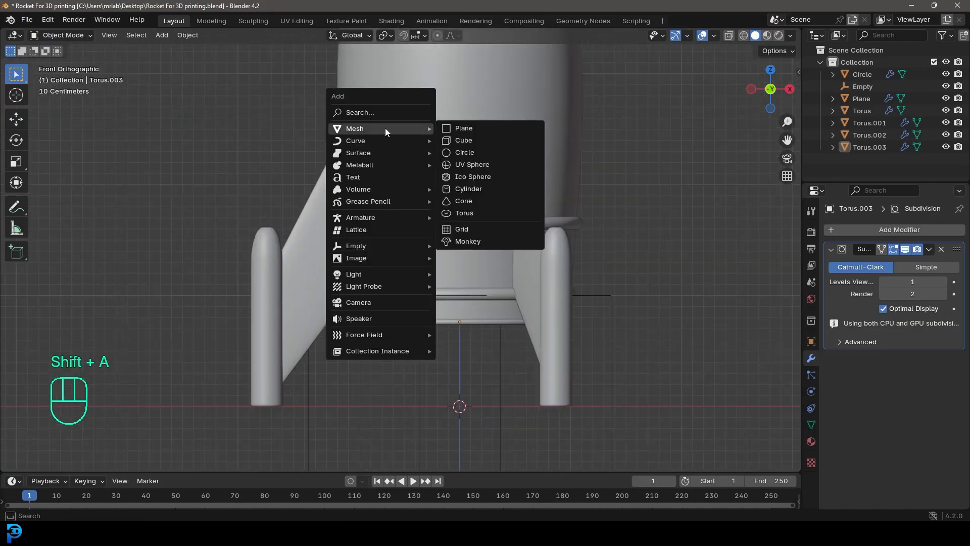
{"action": "left_click", "coordinate": [478, 152]}
{"action": "middle_click_drag", "start_coordinate": [498, 171], "coordinate": [501, 295], "text": "shift"}
{"action": "key", "text": "Tab"}
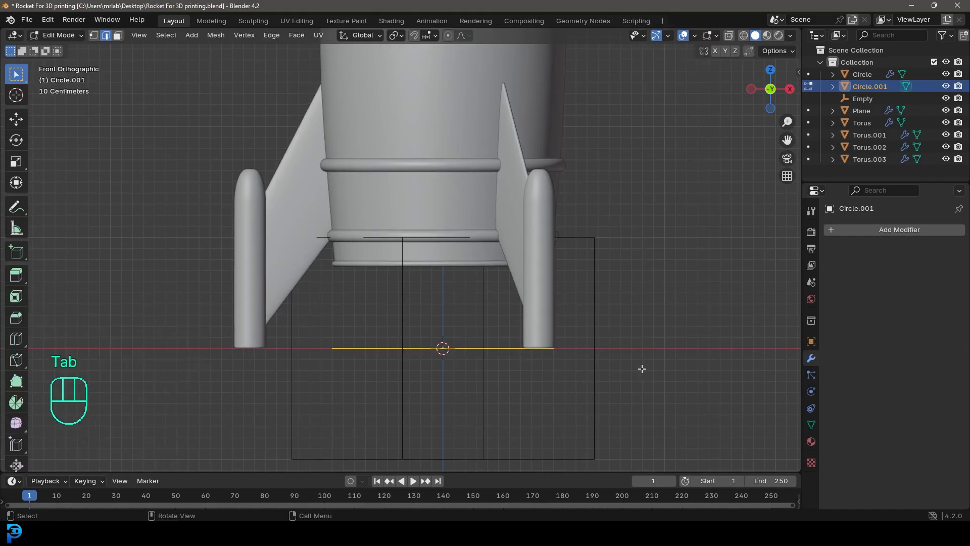
{"action": "scroll", "coordinate": [641, 369], "scroll_direction": "up", "scroll_amount": 2}
{"action": "key", "text": "s"}
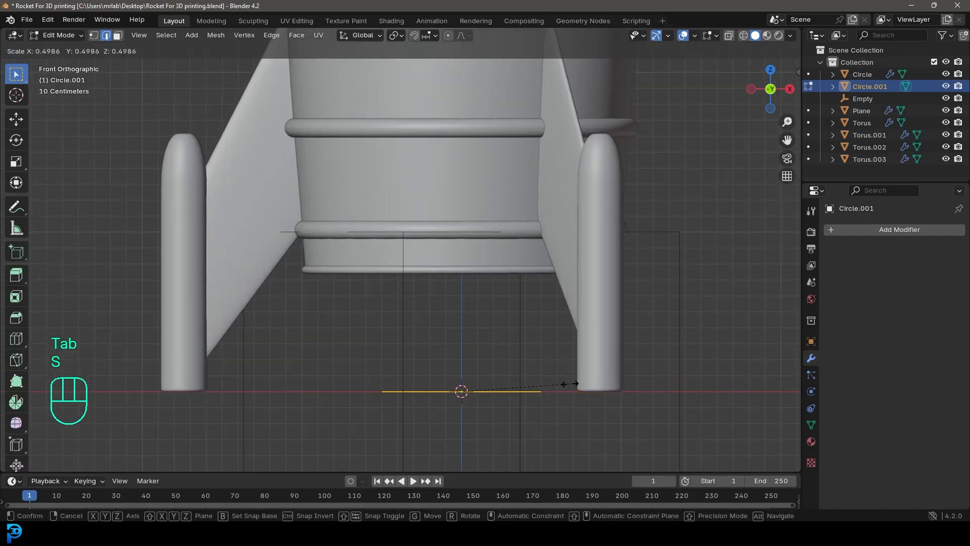
{"action": "left_click", "coordinate": [571, 384]}
Scale the circle's vertices by 0.852 and extrude them up 0.76 m along Z to the body's base
{"action": "left_click", "coordinate": [94, 35]}
{"action": "middle_click_drag", "start_coordinate": [480, 322], "coordinate": [437, 249], "text": "shift"}
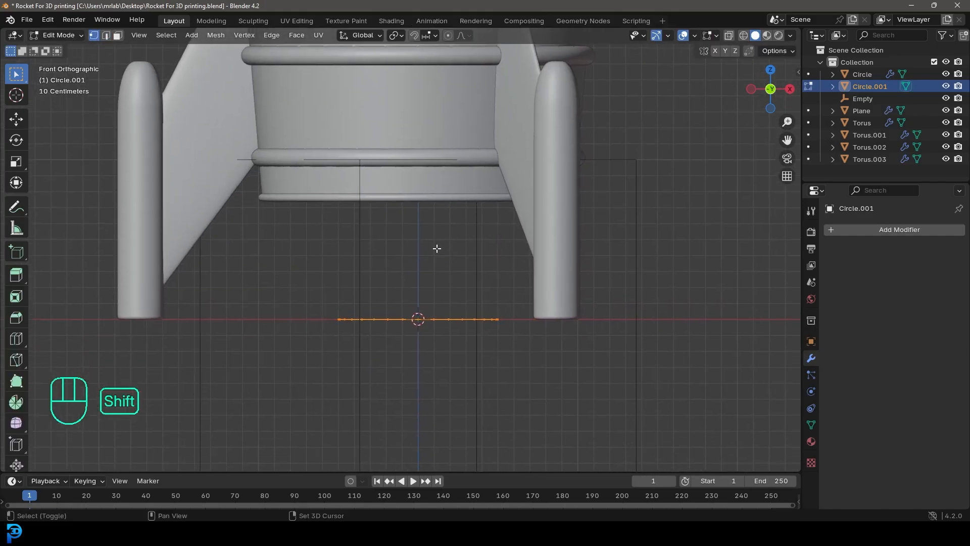
{"action": "middle_click_drag", "start_coordinate": [504, 331], "coordinate": [529, 353], "text": "shift"}
{"action": "key", "text": "s"}
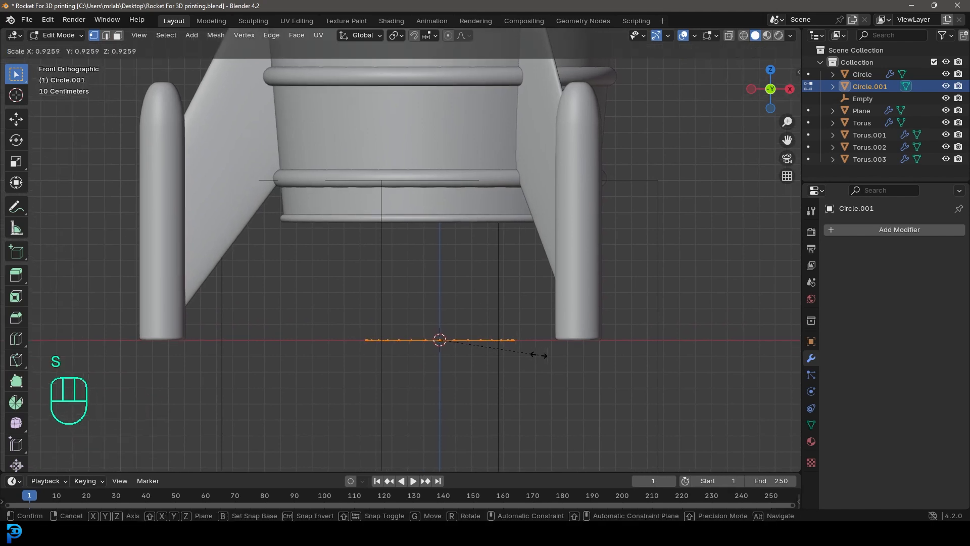
{"action": "left_click", "coordinate": [531, 355]}
{"action": "key", "text": "e"}
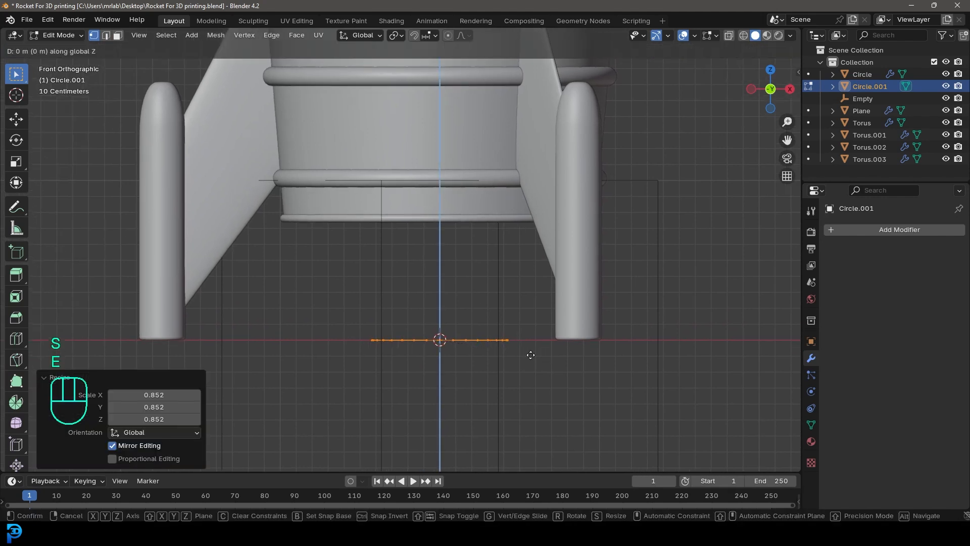
{"action": "left_click", "coordinate": [542, 234]}
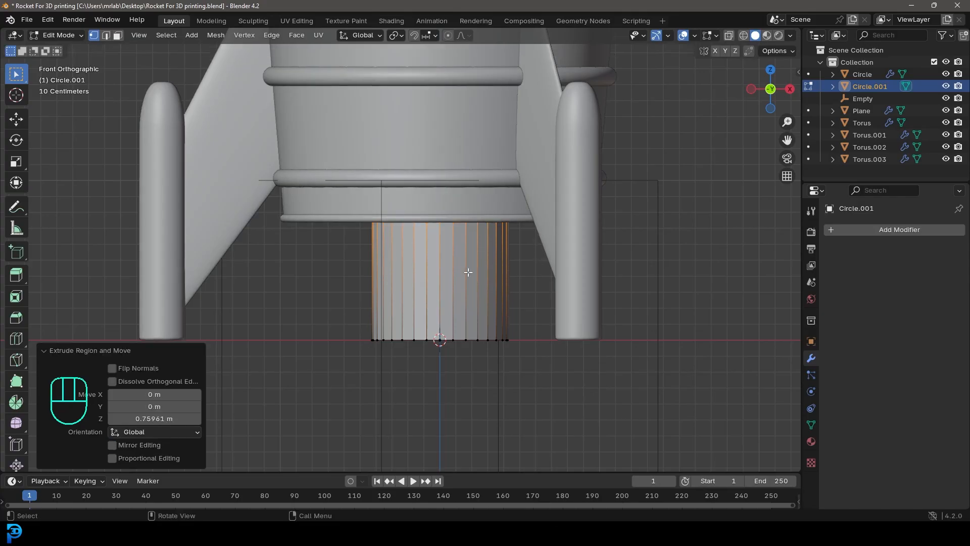
In wireframe display, taper the nozzle by scaling its upper edge ring to 0.336
{"action": "key", "text": "z"}
{"action": "scroll", "coordinate": [367, 267], "scroll_direction": "up", "scroll_amount": 3}
{"action": "key", "text": "s"}
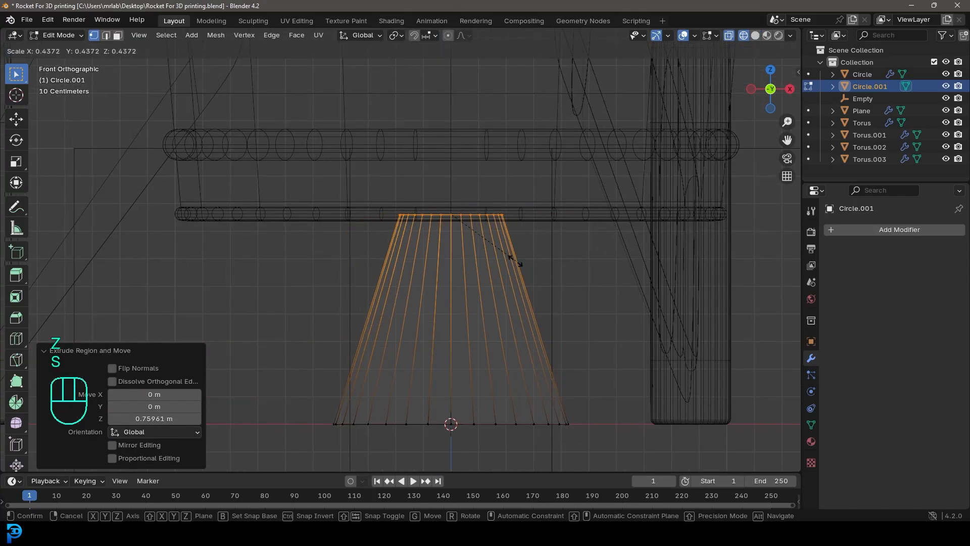
{"action": "left_click", "coordinate": [494, 258]}
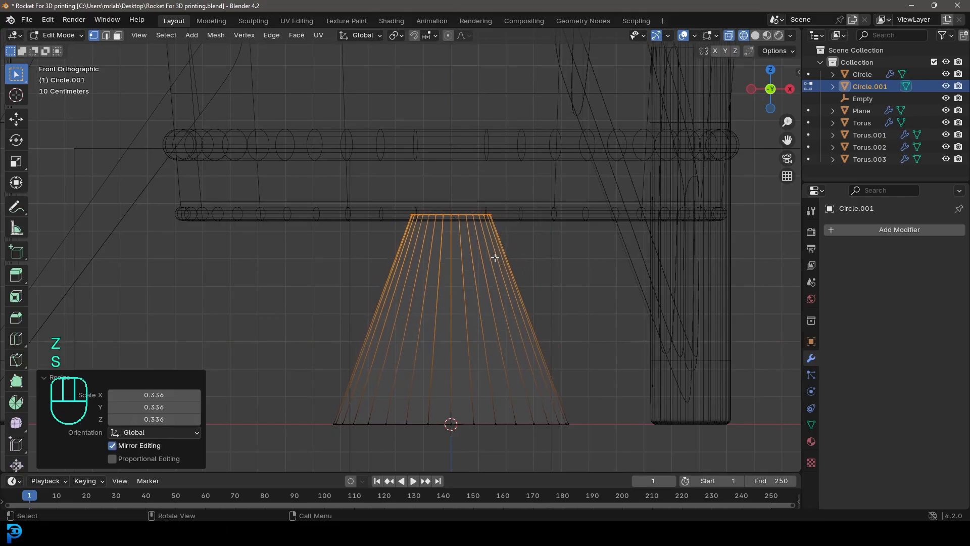
Insert one centred loop cut around the tapered nozzle and scale that loop up by 1.387
{"action": "key", "text": "ctrl+r"}
{"action": "left_click", "coordinate": [394, 311]}
{"action": "right_click", "coordinate": [460, 329]}
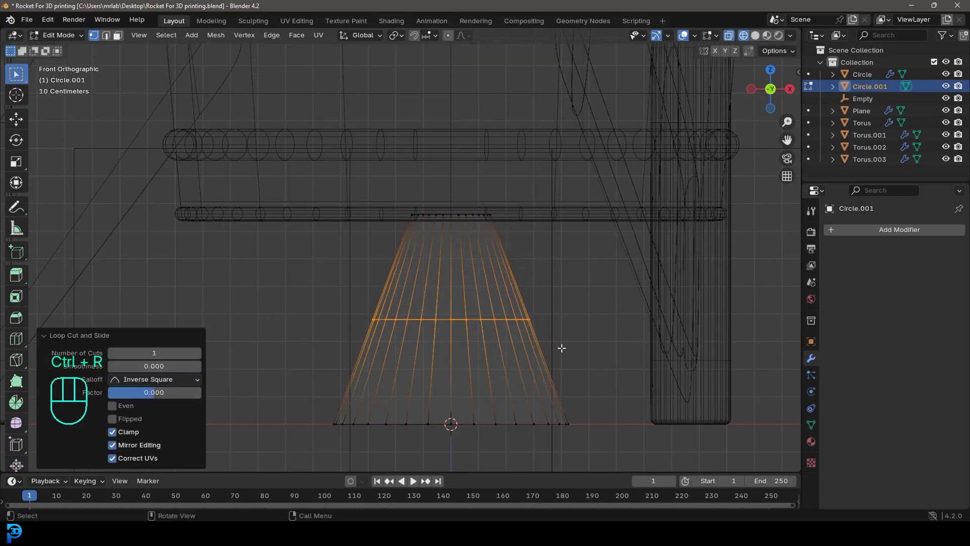
{"action": "key", "text": "s"}
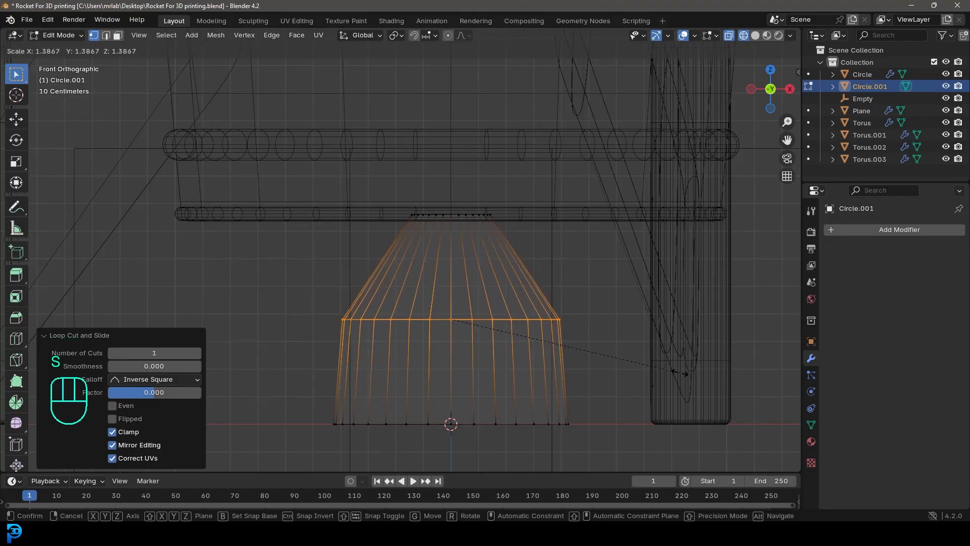
{"action": "left_click", "coordinate": [682, 375]}
Bevel the widened middle loop with multiple segments to round the nozzle into a bell shape
{"action": "key", "text": "ctrl+b"}
{"action": "scroll", "coordinate": [754, 415], "scroll_direction": "up", "scroll_amount": 7}
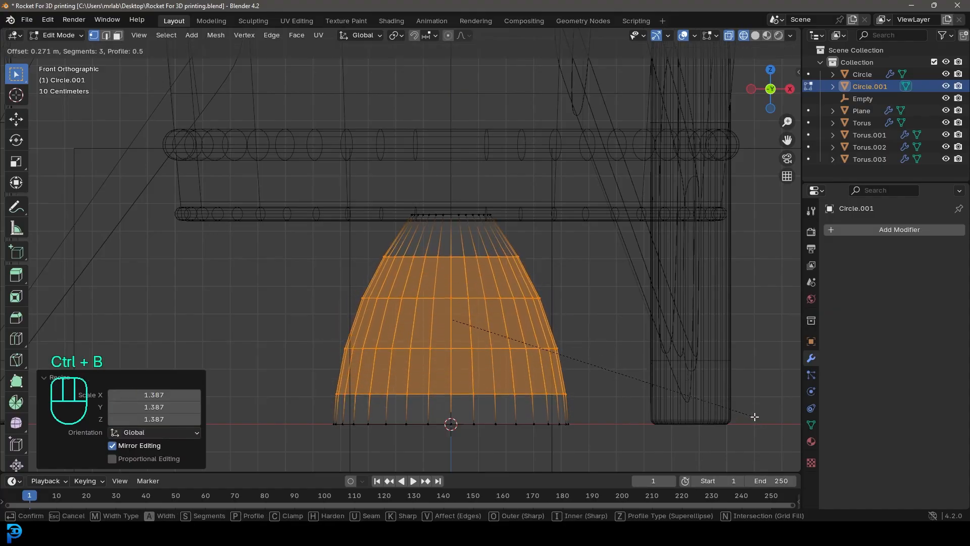
{"action": "left_click", "coordinate": [756, 410]}
Return to solid display, select the whole nozzle mesh, and scale it by 0.796 in X and Y only
{"action": "scroll", "coordinate": [613, 341], "scroll_direction": "down", "scroll_amount": 4}
{"action": "scroll", "coordinate": [575, 334], "scroll_direction": "down", "scroll_amount": 2, "text": "shift"}
{"action": "key", "text": "z"}
{"action": "left_click", "coordinate": [650, 333]}
{"action": "scroll", "coordinate": [457, 310], "scroll_direction": "down", "scroll_amount": 5}
{"action": "scroll", "coordinate": [468, 311], "scroll_direction": "up", "scroll_amount": 5}
{"action": "key", "text": "a"}
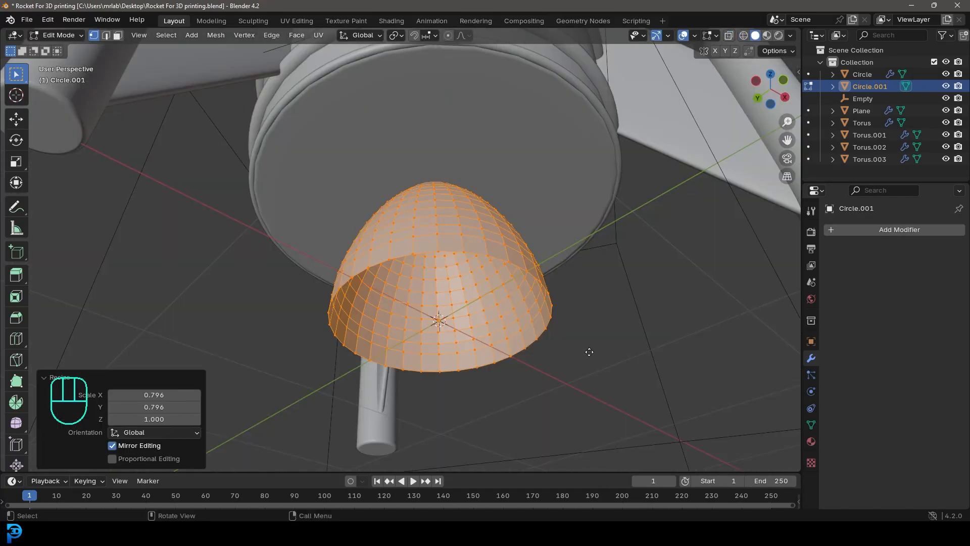
Extrude the nozzle surface in place, offset it outward about 0.06 m with Shrink/Fatten for wall thickness, and leave mesh editing
{"action": "key", "text": "e"}
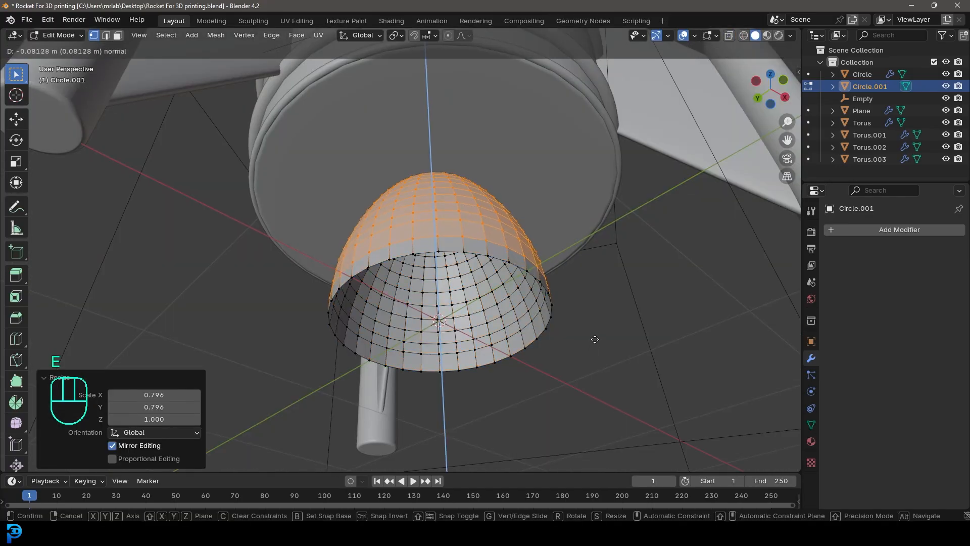
{"action": "right_click", "coordinate": [638, 257]}
{"action": "scroll", "coordinate": [634, 333], "scroll_direction": "up", "scroll_amount": 3}
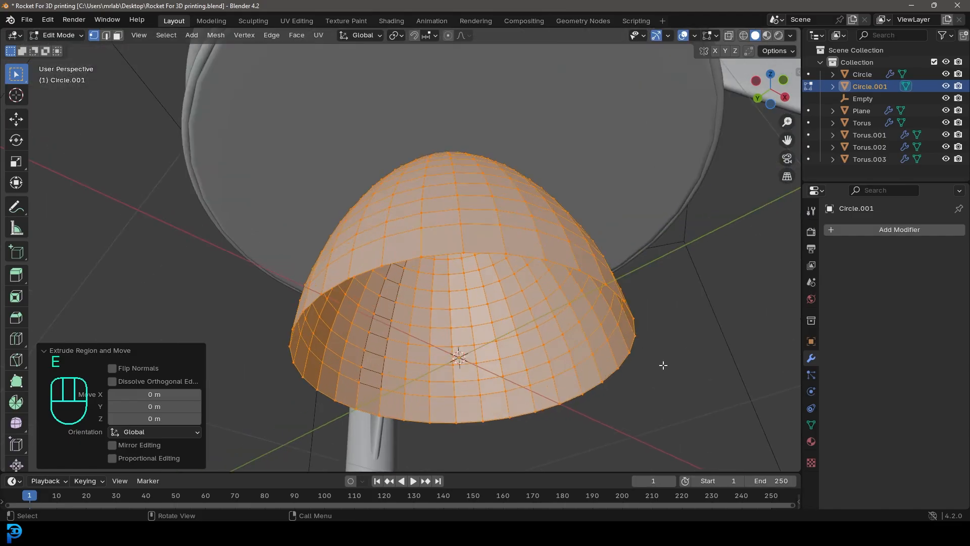
{"action": "key", "text": "s"}
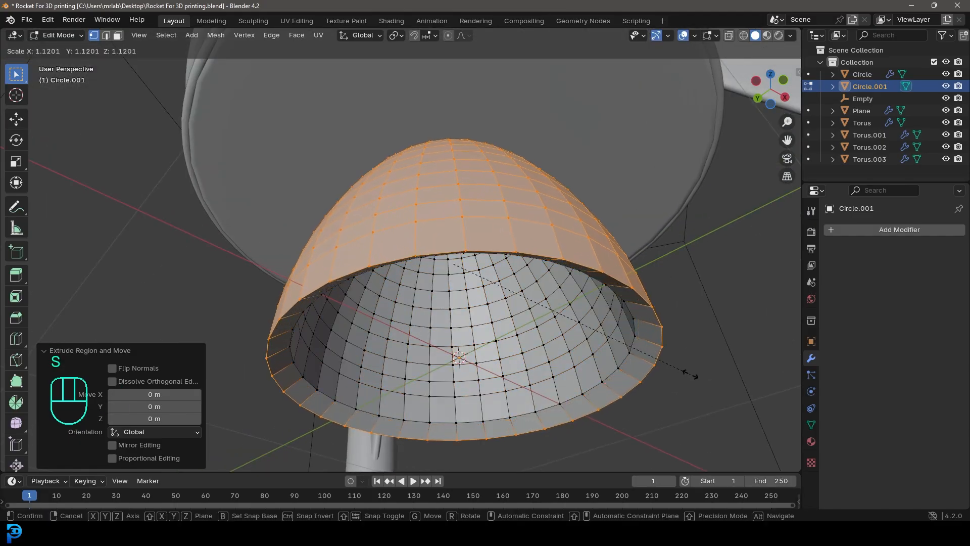
{"action": "right_click", "coordinate": [697, 372]}
{"action": "key", "text": "alt+s"}
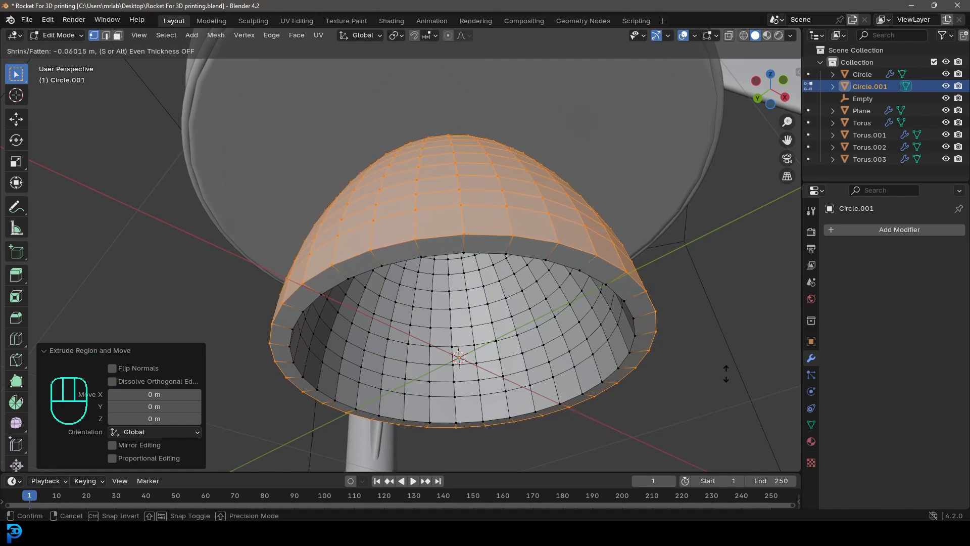
{"action": "left_click", "coordinate": [726, 381]}
{"action": "scroll", "coordinate": [584, 267], "scroll_direction": "down", "scroll_amount": 5}
{"action": "middle_click_drag", "start_coordinate": [582, 267], "coordinate": [524, 325]}
{"action": "key", "text": "Tab"}
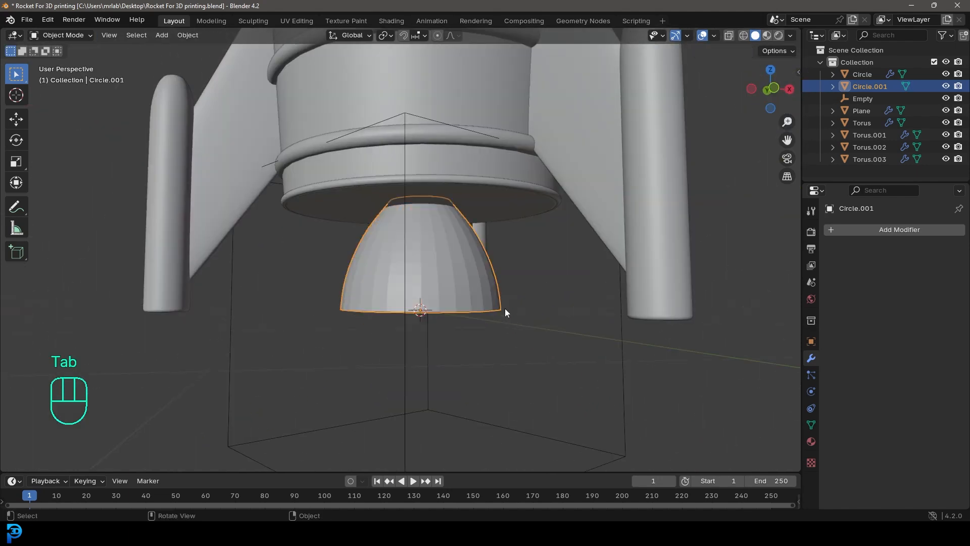
Add a Subdivision Surface modifier to the nozzle and set its viewport level to 3
{"action": "left_click", "coordinate": [895, 231]}
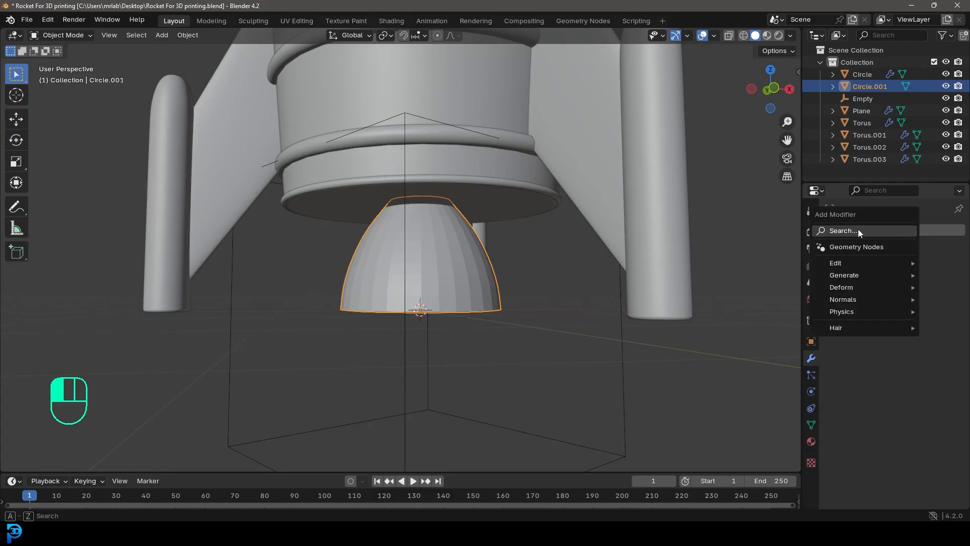
{"action": "left_click", "coordinate": [858, 228]}
{"action": "type", "text": "sub"}
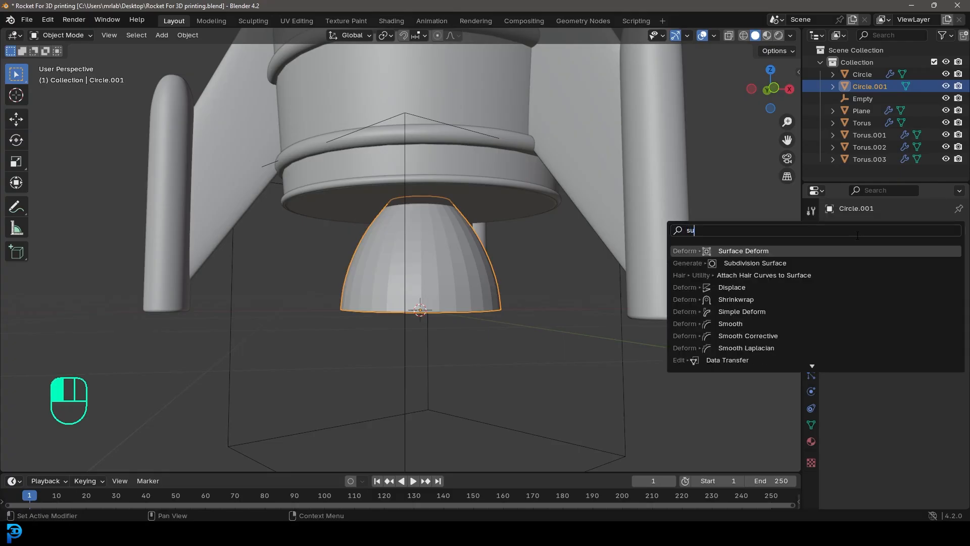
{"action": "left_click", "coordinate": [785, 247]}
{"action": "left_click", "coordinate": [943, 282]}
{"action": "left_click", "coordinate": [943, 281]}
{"action": "scroll", "coordinate": [290, 293], "scroll_direction": "down", "scroll_amount": 5}
Deselect everything, switch to the front view, and save the file
{"action": "key", "text": "alt+a"}
{"action": "middle_click_drag", "start_coordinate": [511, 275], "coordinate": [478, 320]}
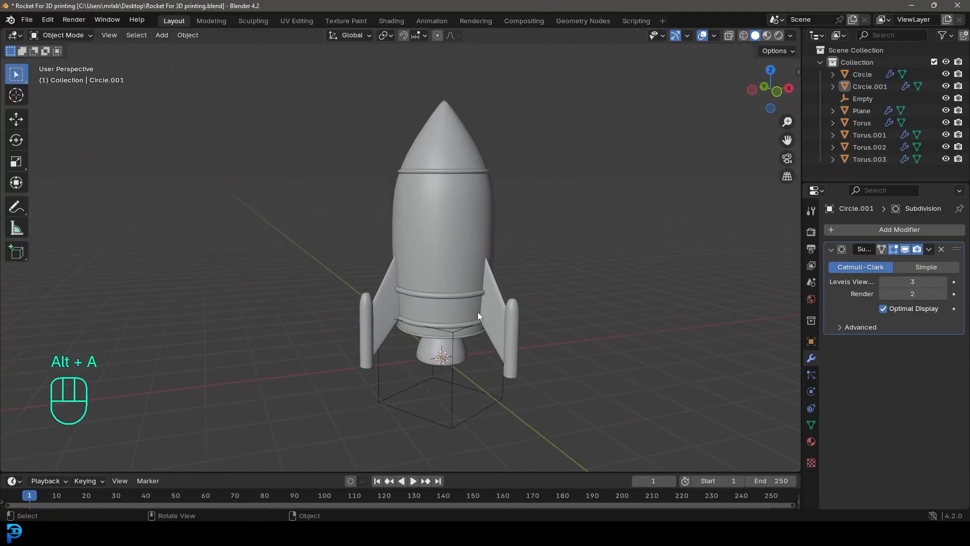
{"action": "key", "text": "KP_1"}
{"action": "key", "text": "ctrl+s"}
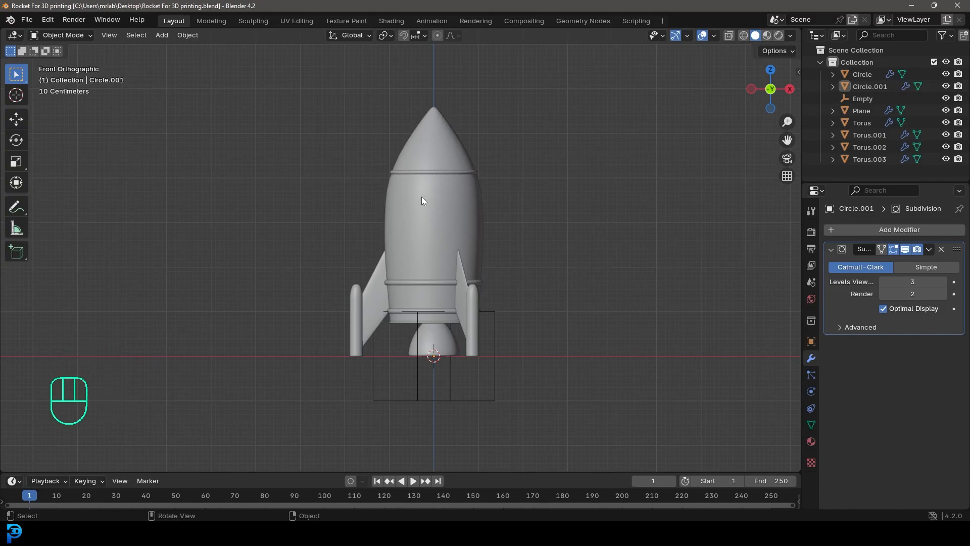
Add a mesh circle and raise it 3.078 m along Z to the middle of the rocket body
{"action": "scroll", "coordinate": [457, 209], "scroll_direction": "up", "scroll_amount": 3}
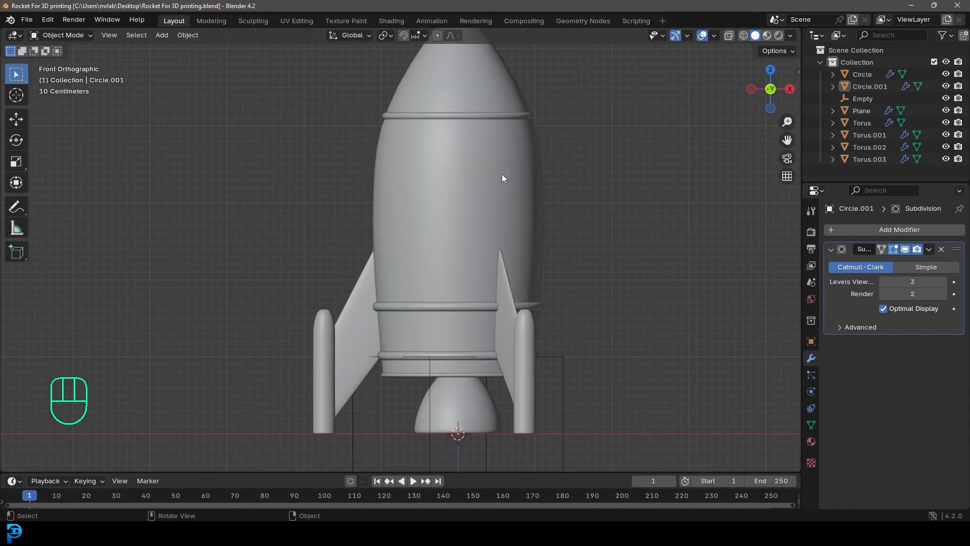
{"action": "scroll", "coordinate": [480, 187], "scroll_direction": "down", "scroll_amount": 4}
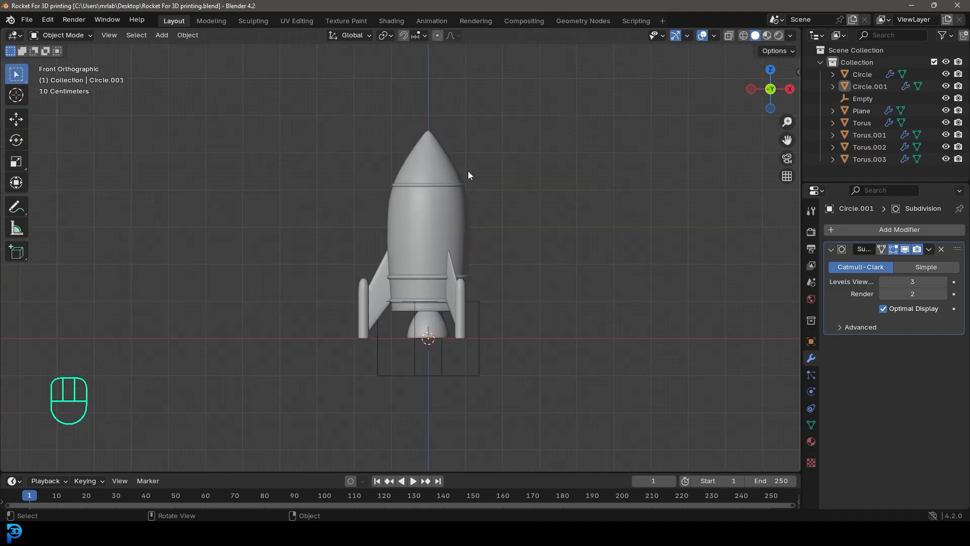
{"action": "scroll", "coordinate": [440, 190], "scroll_direction": "up", "scroll_amount": 4}
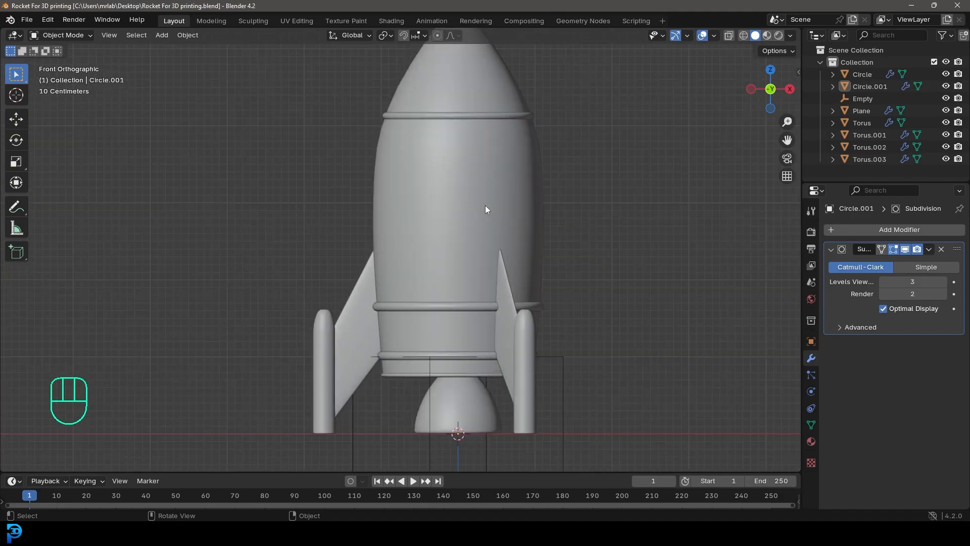
{"action": "key", "text": "shift+a"}
{"action": "mouse_move", "coordinate": [475, 201]}
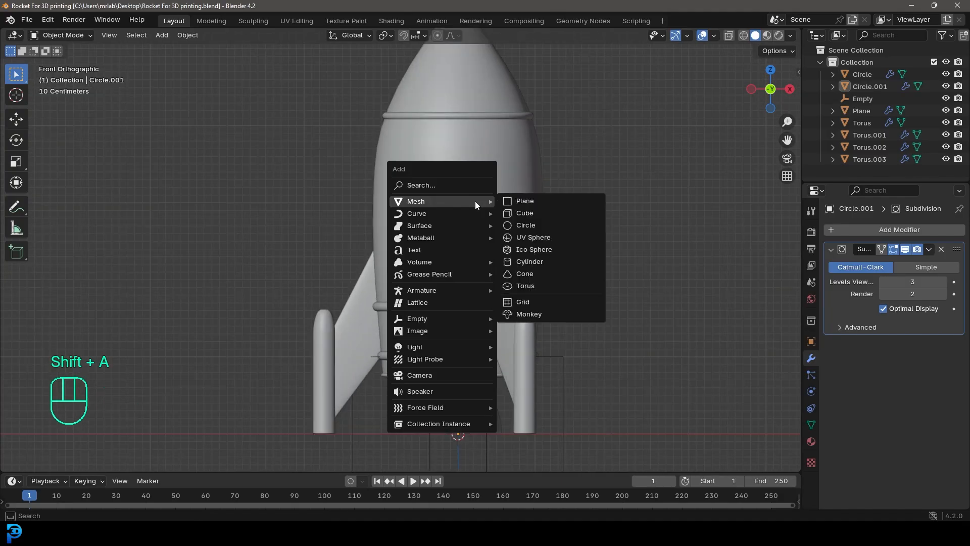
{"action": "left_click", "coordinate": [551, 222]}
{"action": "key", "text": "g"}
{"action": "key", "text": "z"}
{"action": "left_click", "coordinate": [468, 148]}
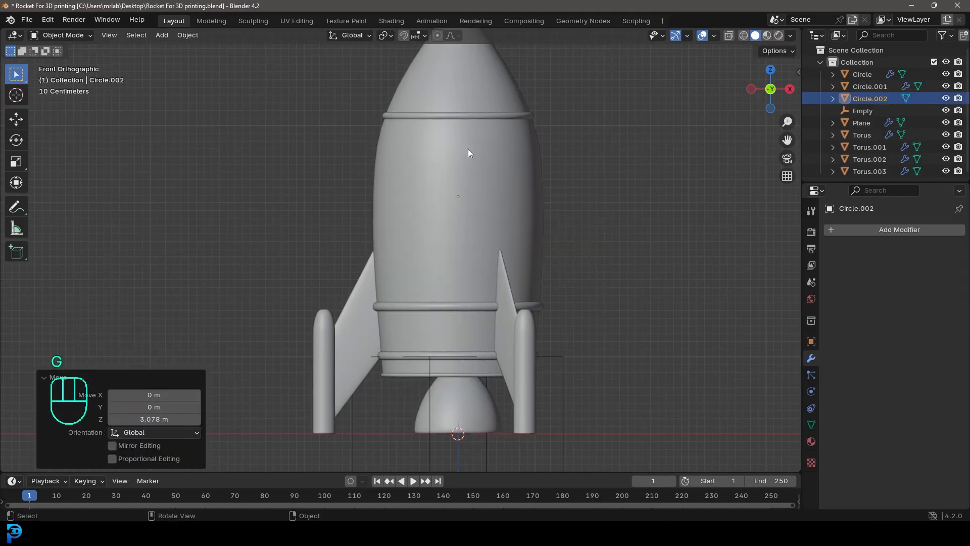
From the right side view, move the circle about -2.31 m along Y so it sits in front of the hull
{"action": "middle_click_drag", "start_coordinate": [475, 147], "coordinate": [479, 179]}
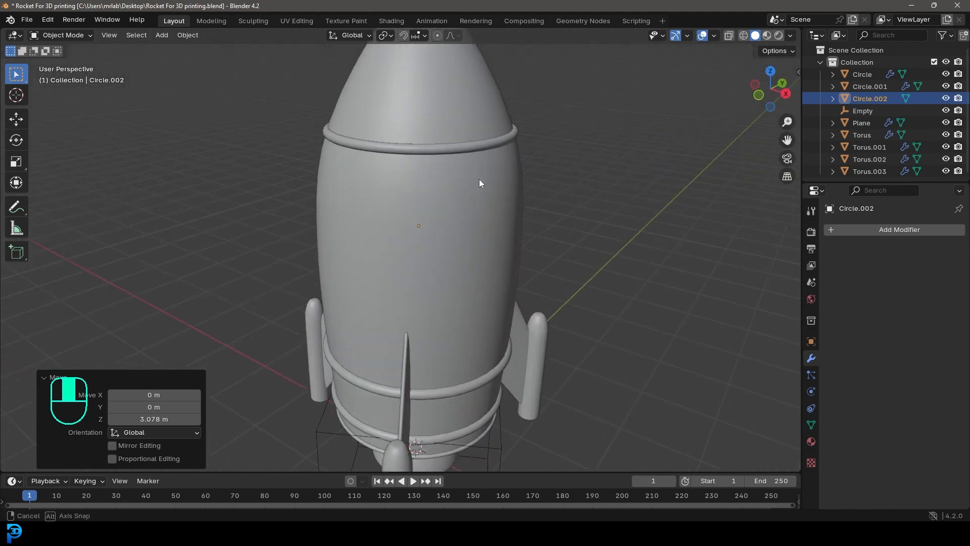
{"action": "key", "text": "KP_3"}
{"action": "key", "text": "g"}
{"action": "key", "text": "y"}
{"action": "left_click", "coordinate": [301, 168]}
{"action": "middle_click_drag", "start_coordinate": [301, 167], "coordinate": [315, 227]}
{"action": "scroll", "coordinate": [314, 227], "scroll_direction": "up", "scroll_amount": 3}
{"action": "middle_click_drag", "start_coordinate": [320, 279], "coordinate": [475, 235]}
Rotate the circle 90° around X so it faces the front view
{"action": "key", "text": "KP_1"}
{"action": "middle_click_drag", "start_coordinate": [557, 252], "coordinate": [525, 287], "text": "shift"}
{"action": "scroll", "coordinate": [524, 286], "scroll_direction": "up", "scroll_amount": 1}
{"action": "key", "text": "r"}
{"action": "type", "text": "0"}
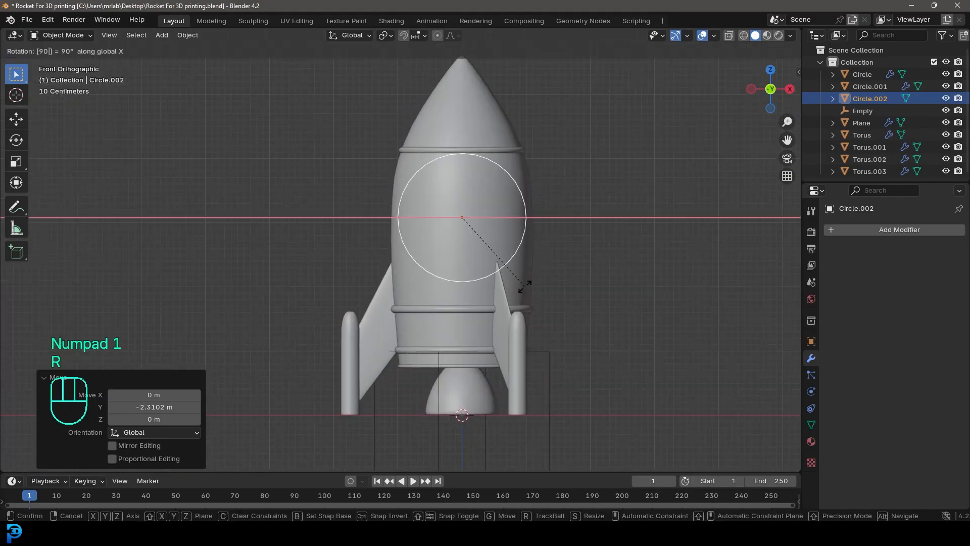
{"action": "left_click", "coordinate": [524, 286]}
Enter mesh editing on the circle and scale it to 0.528 for a porthole outline
{"action": "scroll", "coordinate": [574, 286], "scroll_direction": "up", "scroll_amount": 3}
{"action": "key", "text": "Tab"}
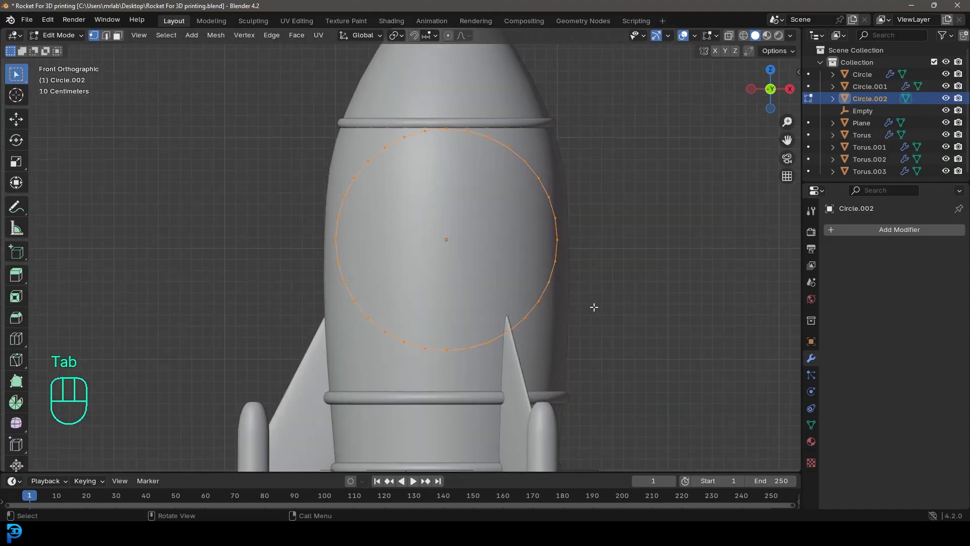
{"action": "scroll", "coordinate": [594, 313], "scroll_direction": "up", "scroll_amount": 2}
{"action": "key", "text": "s"}
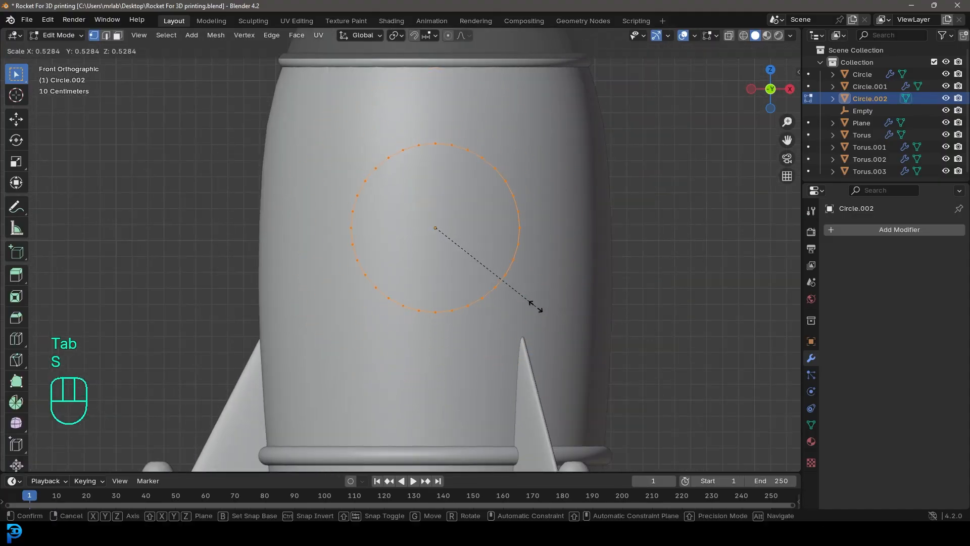
{"action": "left_click", "coordinate": [536, 305]}
{"action": "scroll", "coordinate": [481, 259], "scroll_direction": "up", "scroll_amount": 2}
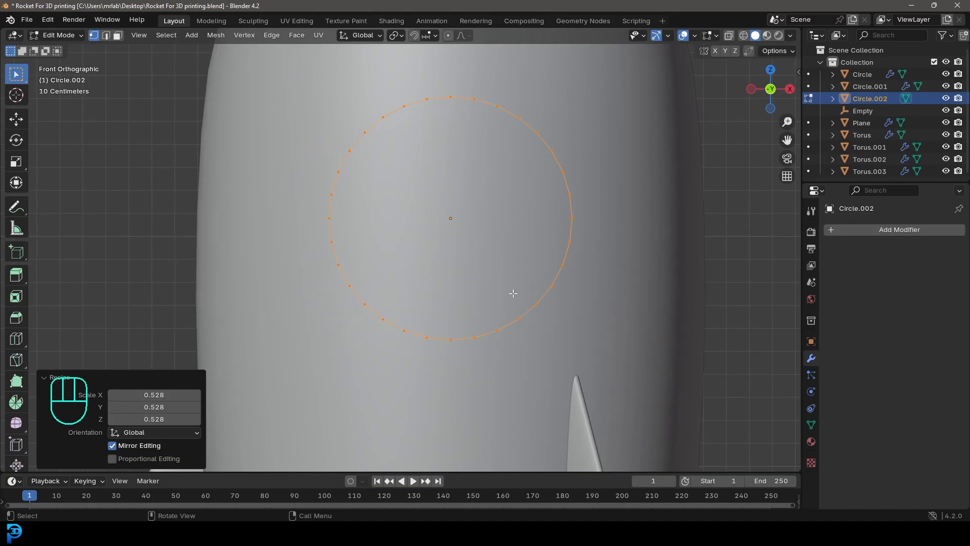
{"action": "scroll", "coordinate": [513, 293], "scroll_direction": "down", "scroll_amount": 4}
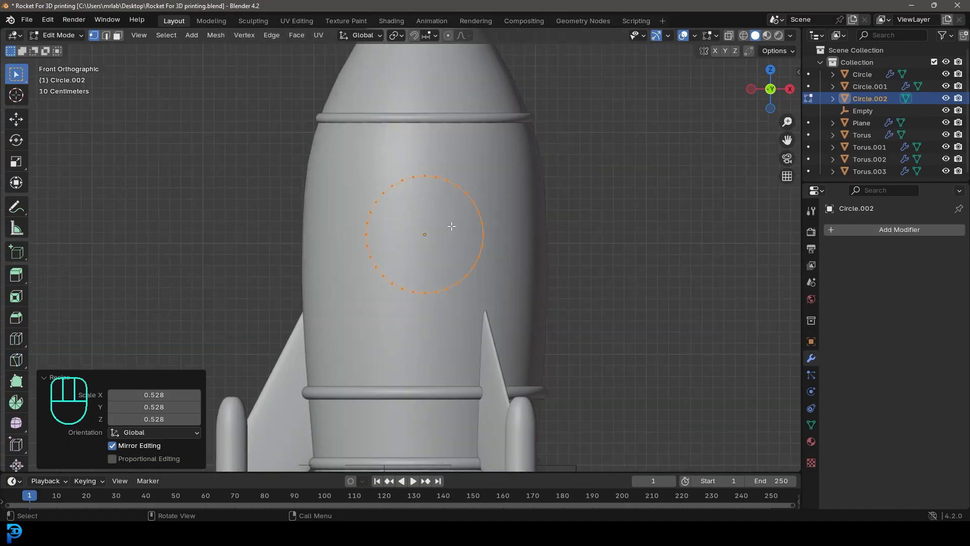
Add a UV sphere within the circle's mesh and move it up 3.4128 m along Z
{"action": "key", "text": "shift+a"}
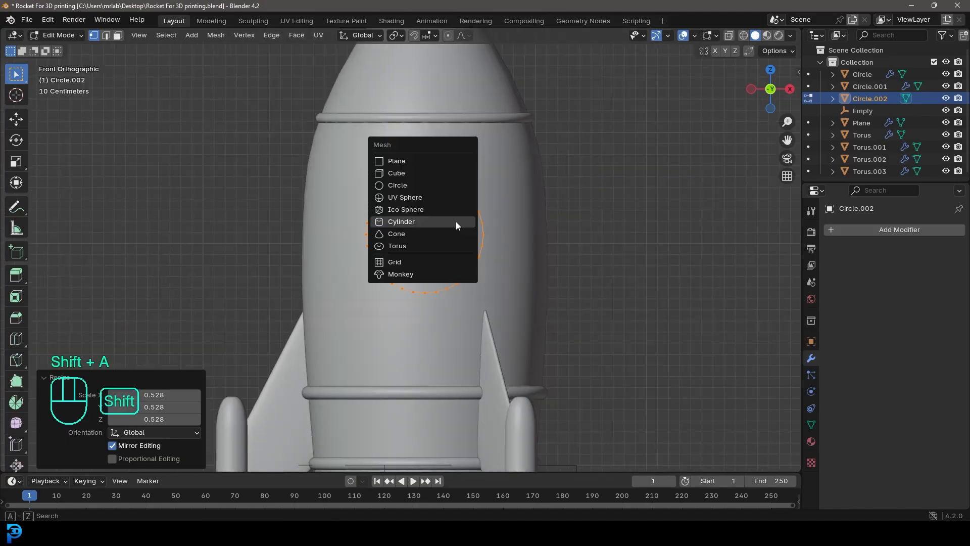
{"action": "left_click", "coordinate": [423, 197]}
{"action": "scroll", "coordinate": [546, 258], "scroll_direction": "down", "scroll_amount": 4}
{"action": "scroll", "coordinate": [546, 257], "scroll_direction": "up", "scroll_amount": 4}
{"action": "key", "text": "g"}
{"action": "key", "text": "z"}
{"action": "left_click", "coordinate": [467, 464]}
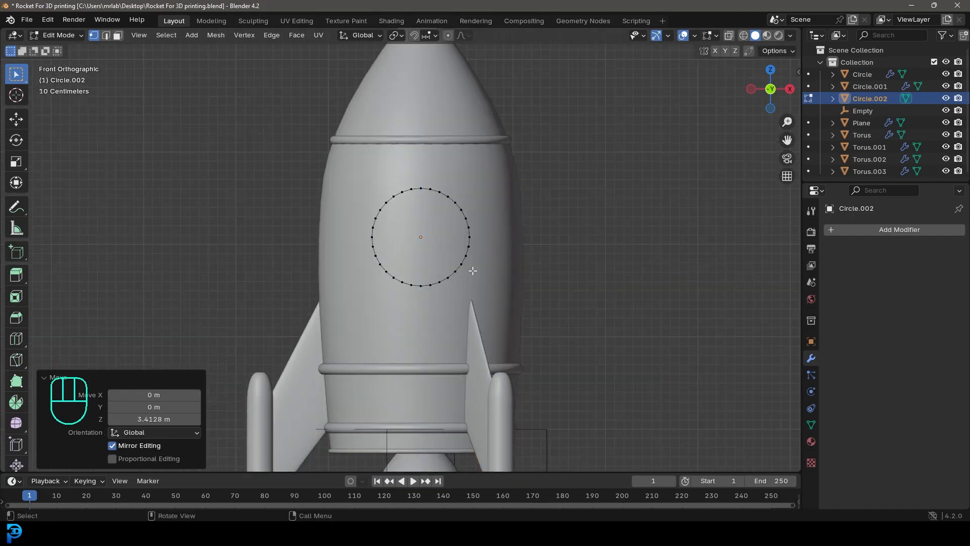
Switch to wireframe and lower the sphere about 0.334 m along Z to centre it on the circle
{"action": "scroll", "coordinate": [480, 286], "scroll_direction": "up", "scroll_amount": 3}
{"action": "key", "text": "z"}
{"action": "left_click", "coordinate": [367, 219]}
{"action": "scroll", "coordinate": [508, 224], "scroll_direction": "up", "scroll_amount": 2}
{"action": "key", "text": "g"}
{"action": "key", "text": "z"}
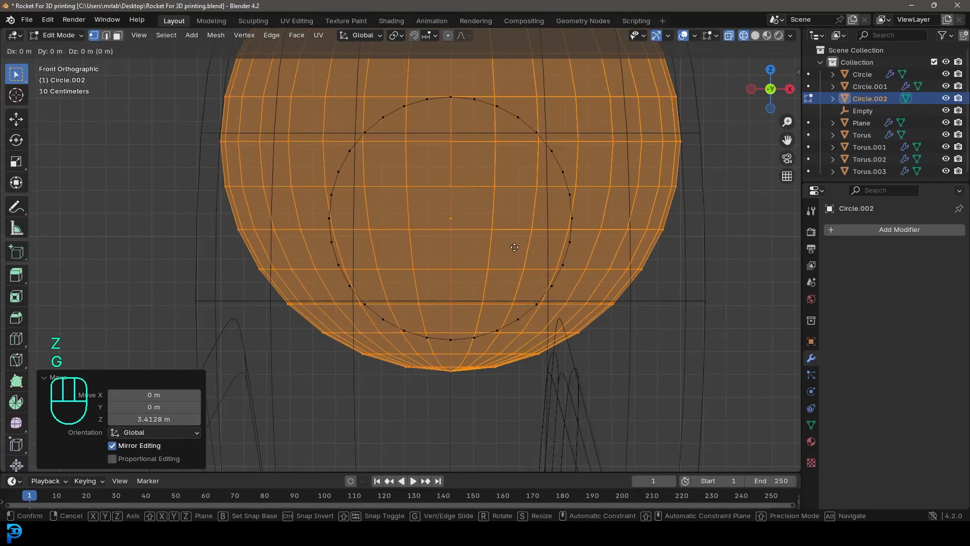
{"action": "left_click", "coordinate": [510, 324]}
In the right side view, move the sphere about -2.311 m along Y to the circle's position
{"action": "key", "text": "KP_3"}
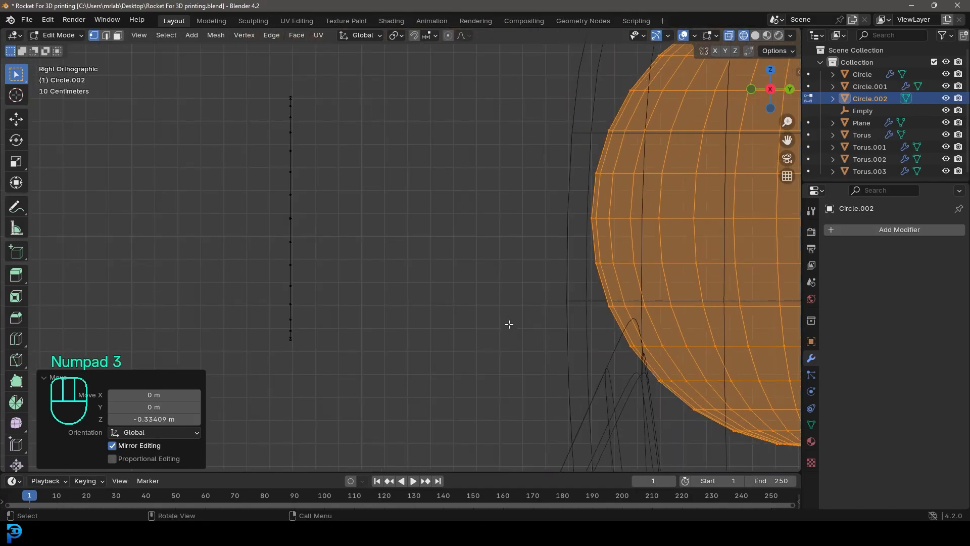
{"action": "scroll", "coordinate": [524, 323], "scroll_direction": "down", "scroll_amount": 3}
{"action": "key", "text": "g"}
{"action": "key", "text": "y"}
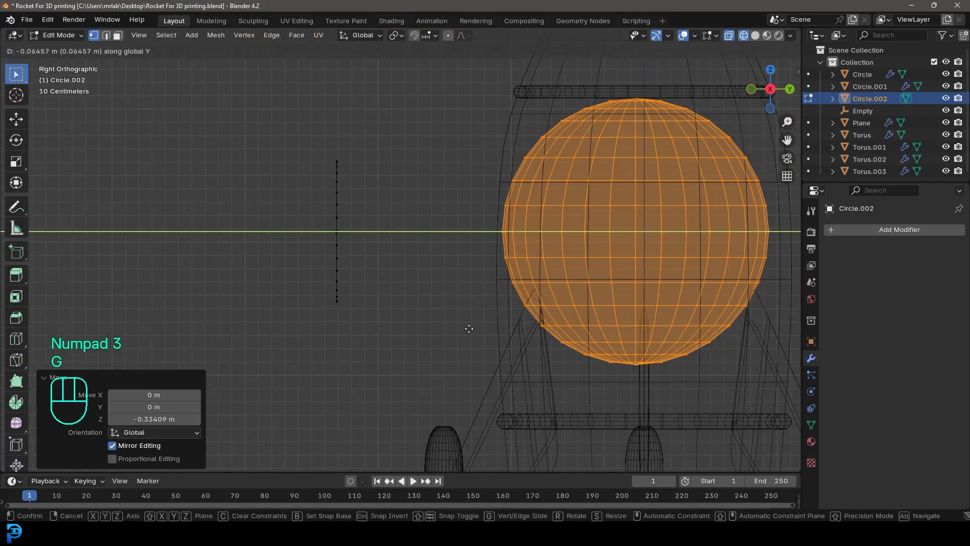
{"action": "left_click", "coordinate": [217, 340]}
In the front view, scale the sphere to 0.473 so it fits inside the circle, and return to solid display
{"action": "key", "text": "KP_1"}
{"action": "scroll", "coordinate": [480, 271], "scroll_direction": "up", "scroll_amount": 3}
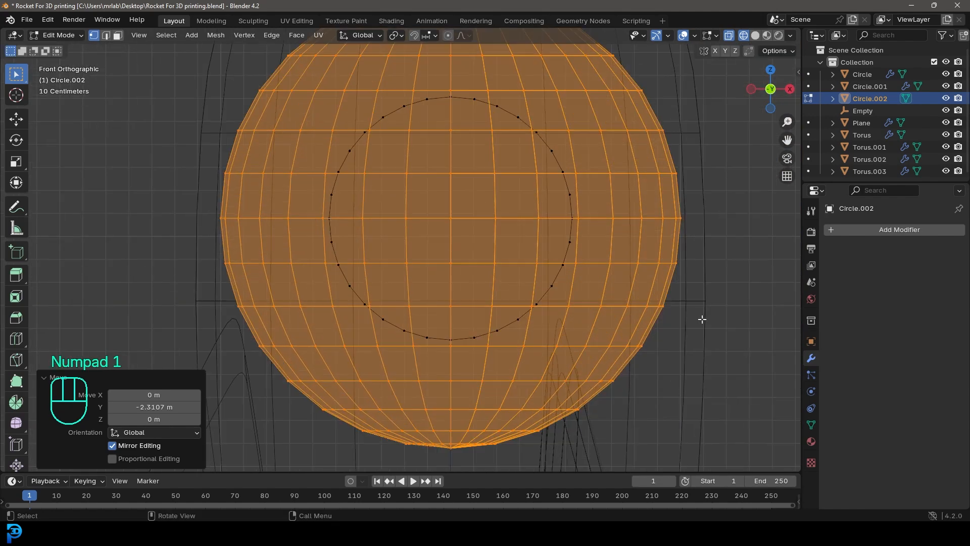
{"action": "scroll", "coordinate": [700, 321], "scroll_direction": "down", "scroll_amount": 2}
{"action": "key", "text": "s"}
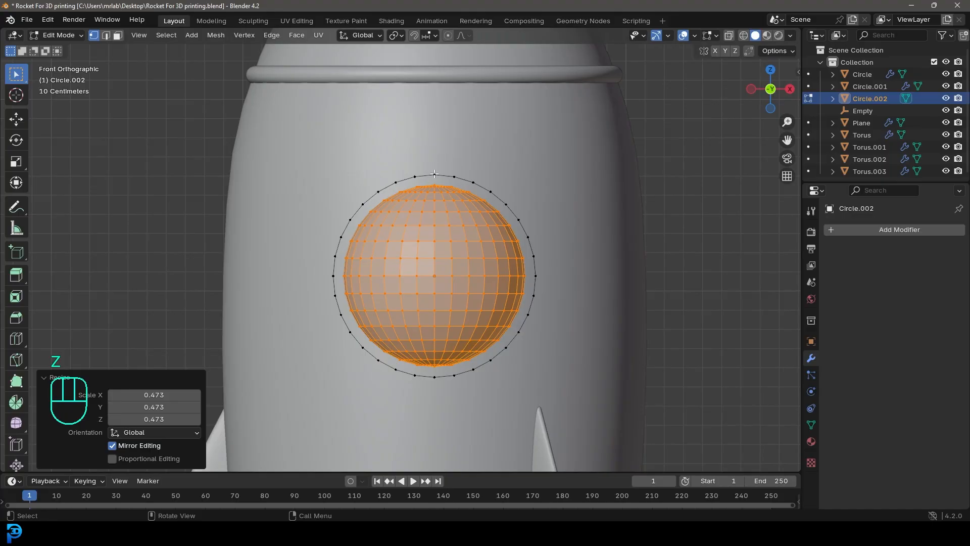
Select the whole circle outline, extrude it, and scale the extrusion inward to about 0.83 to form a flat ring
{"action": "left_click", "coordinate": [435, 174]}
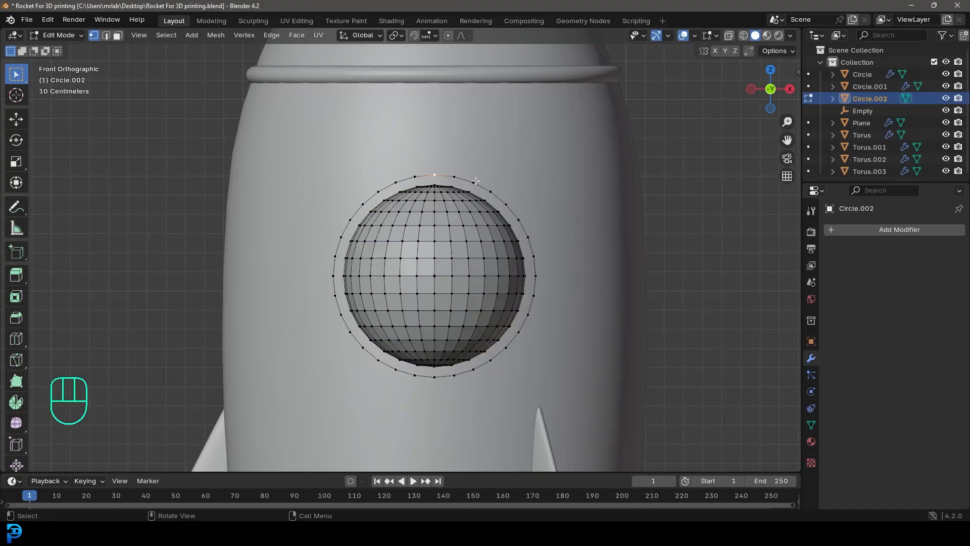
{"action": "key", "text": "ctrl+l"}
{"action": "scroll", "coordinate": [541, 275], "scroll_direction": "up", "scroll_amount": 2}
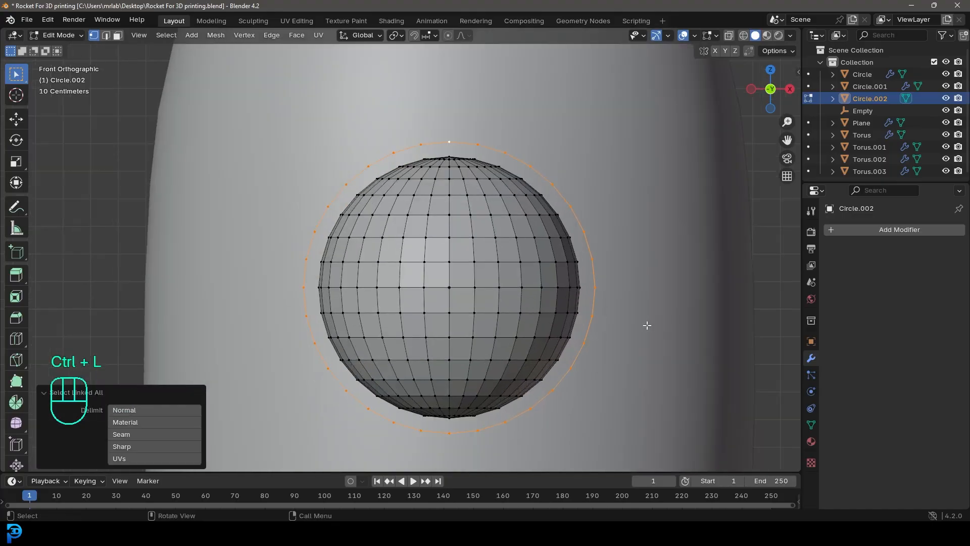
{"action": "scroll", "coordinate": [647, 325], "scroll_direction": "down", "scroll_amount": 2}
{"action": "key", "text": "e"}
{"action": "key", "text": "s"}
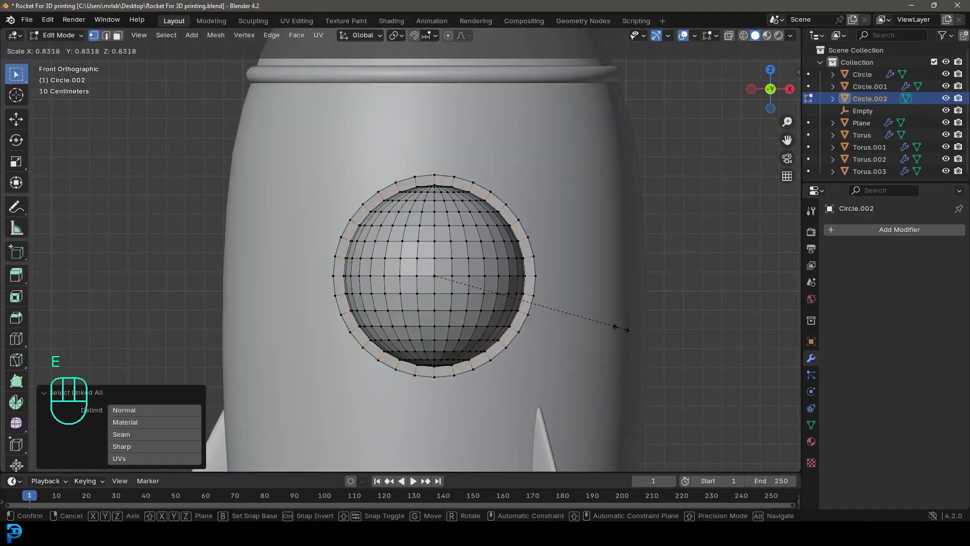
{"action": "left_click", "coordinate": [621, 329]}
Select the linked ring in wireframe and extrude it about 0.119 m along its normal to give it depth
{"action": "key", "text": "z"}
{"action": "middle_click_drag", "start_coordinate": [600, 329], "coordinate": [488, 310]}
{"action": "key", "text": "ctrl+l"}
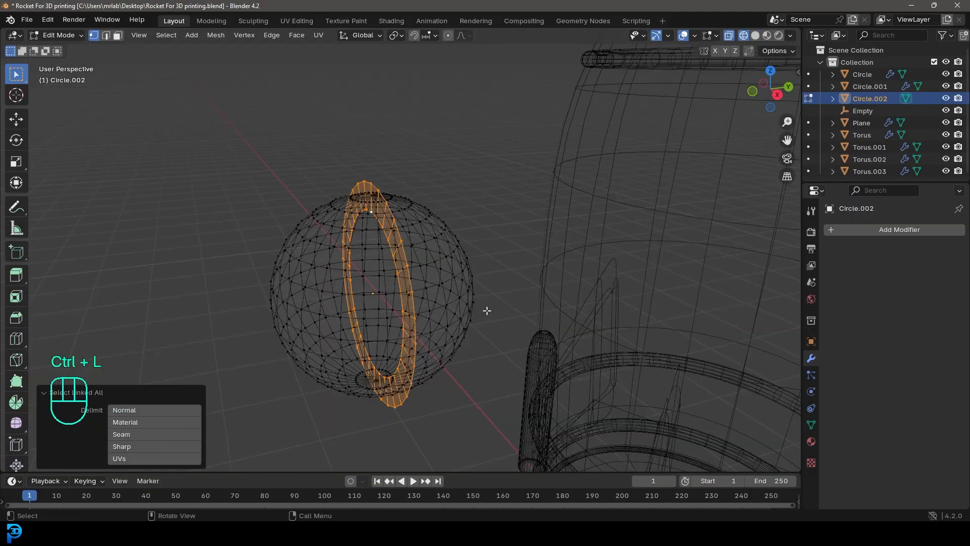
{"action": "scroll", "coordinate": [473, 322], "scroll_direction": "up", "scroll_amount": 2}
{"action": "key", "text": "e"}
{"action": "left_click", "coordinate": [502, 325]}
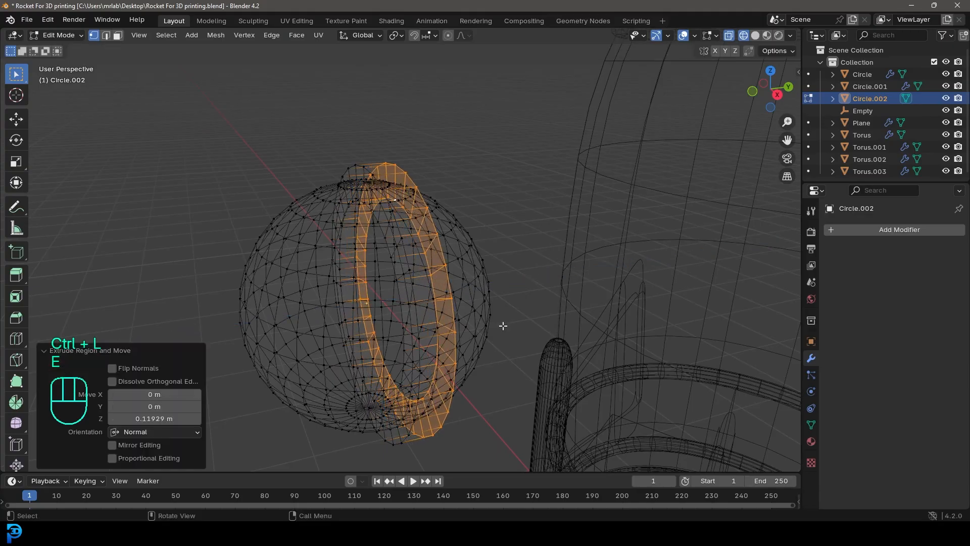
In solid display, select the ring's front outer edge loop and bevel it 0.0164 m with 3 segments
{"action": "key", "text": "z"}
{"action": "scroll", "coordinate": [500, 323], "scroll_direction": "down", "scroll_amount": 3}
{"action": "middle_click_drag", "start_coordinate": [474, 318], "coordinate": [475, 305]}
{"action": "scroll", "coordinate": [468, 298], "scroll_direction": "up", "scroll_amount": 2}
{"action": "middle_click_drag", "start_coordinate": [371, 215], "coordinate": [404, 245]}
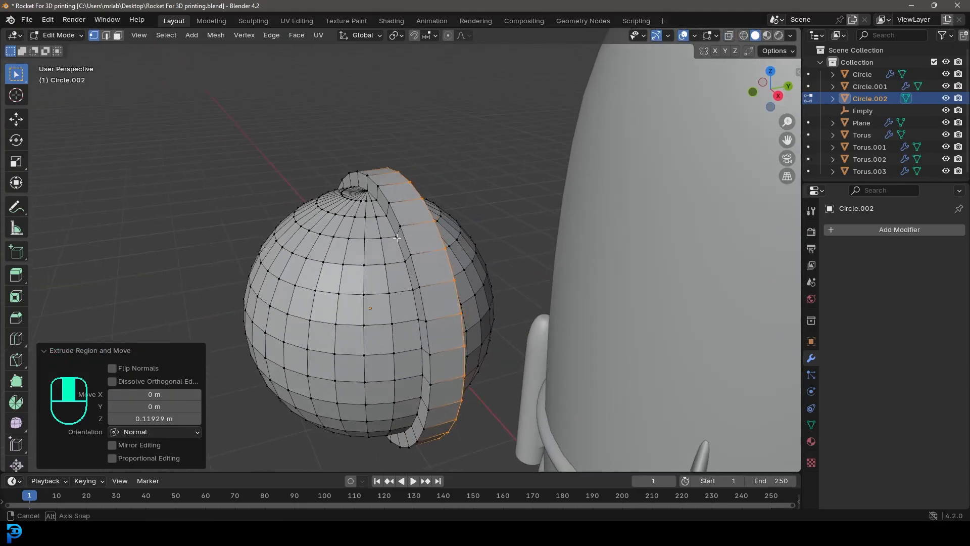
{"action": "scroll", "coordinate": [397, 241], "scroll_direction": "up", "scroll_amount": 3}
{"action": "left_click", "coordinate": [108, 35]}
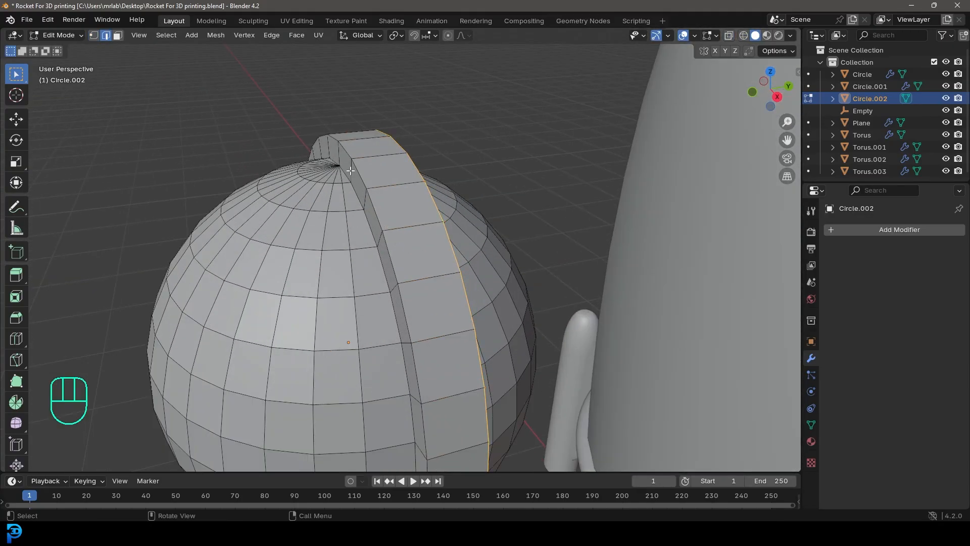
{"action": "left_click", "coordinate": [365, 179]}
{"action": "key", "text": "alt+a"}
{"action": "left_click", "coordinate": [362, 176], "text": "alt+shift"}
{"action": "middle_click_drag", "start_coordinate": [447, 307], "coordinate": [452, 289]}
{"action": "scroll", "coordinate": [554, 310], "scroll_direction": "up", "scroll_amount": 2}
{"action": "key", "text": "ctrl+b"}
{"action": "scroll", "coordinate": [593, 331], "scroll_direction": "up", "scroll_amount": 2}
{"action": "left_click", "coordinate": [597, 337]}
{"action": "scroll", "coordinate": [596, 337], "scroll_direction": "down", "scroll_amount": 3}
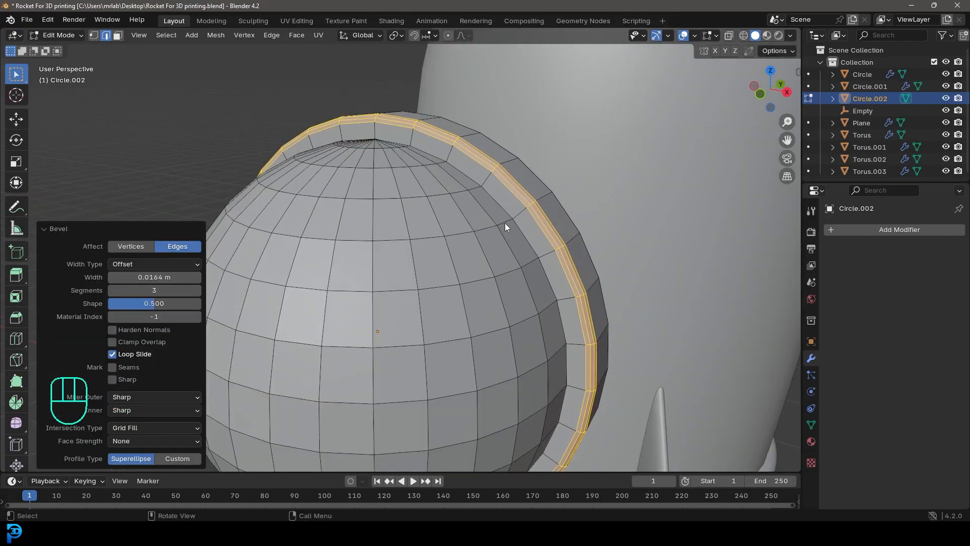
Leave mesh editing and add a Subdivision Surface modifier to the porthole object
{"action": "key", "text": "z"}
{"action": "key", "text": "Tab"}
{"action": "key", "text": "z"}
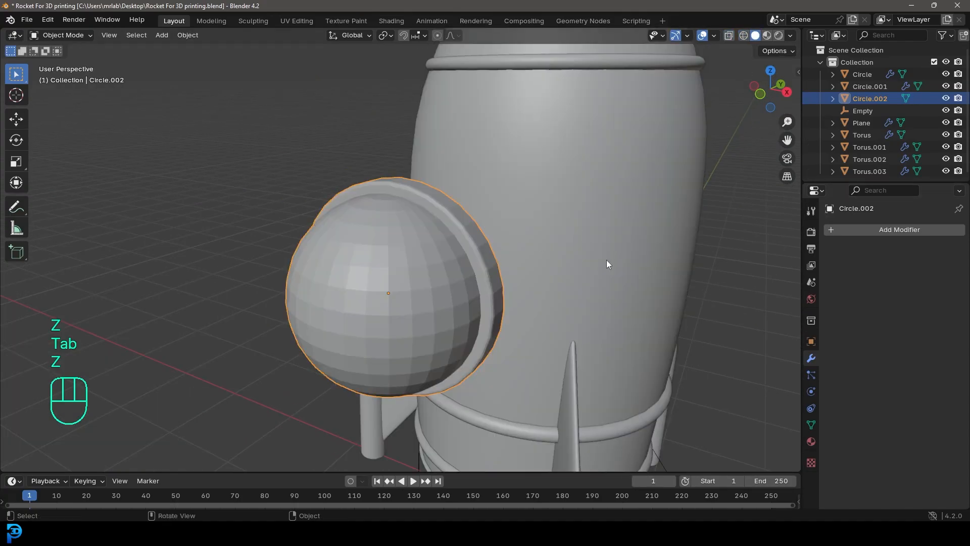
{"action": "left_click", "coordinate": [905, 230]}
{"action": "left_click", "coordinate": [867, 229]}
{"action": "type", "text": "sub"}
{"action": "key", "text": "Return"}
Move the porthole about 1.19 m along Y into the rocket's hull, and nudge it back about 0.005 m
{"action": "middle_click_drag", "start_coordinate": [652, 240], "coordinate": [406, 295]}
{"action": "scroll", "coordinate": [405, 294], "scroll_direction": "down", "scroll_amount": 3}
{"action": "key", "text": "g"}
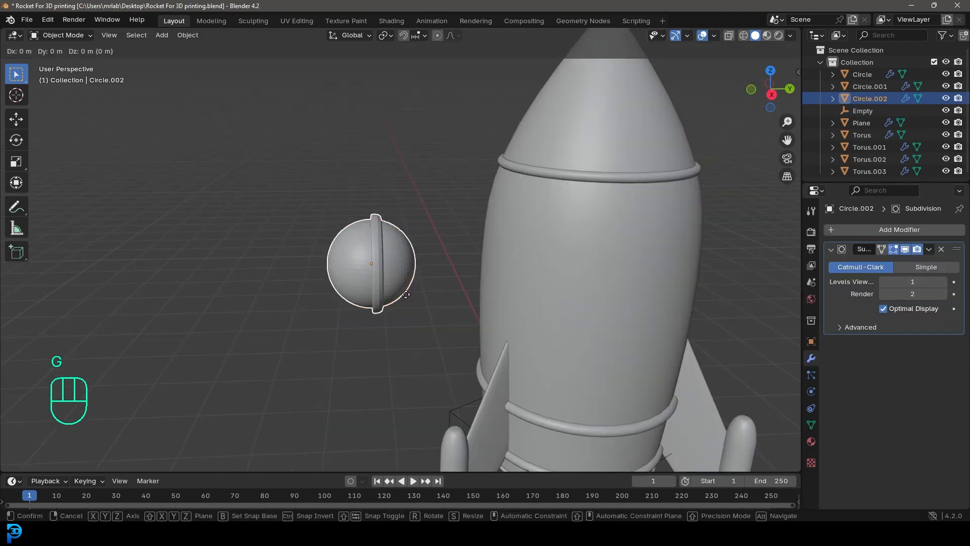
{"action": "key", "text": "y"}
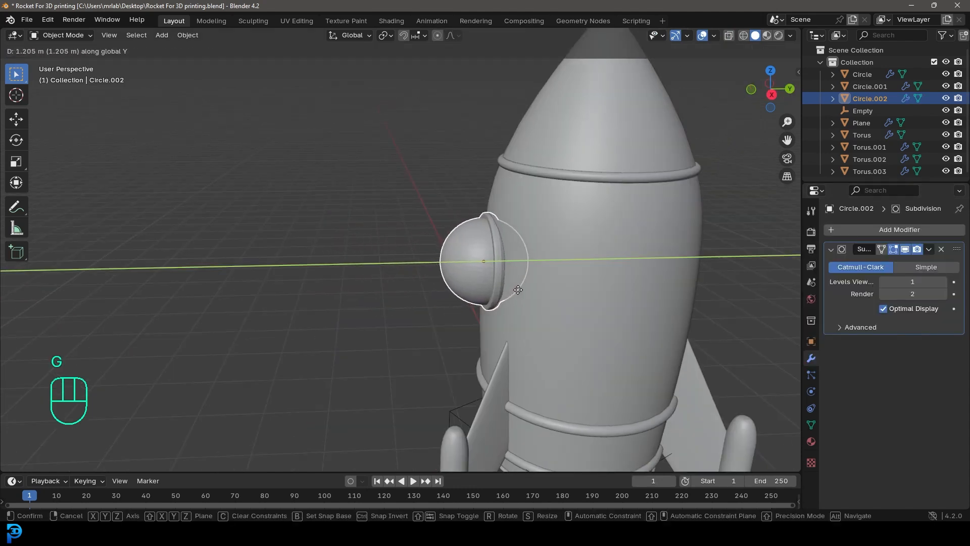
{"action": "left_click", "coordinate": [515, 291]}
{"action": "scroll", "coordinate": [462, 313], "scroll_direction": "up", "scroll_amount": 6}
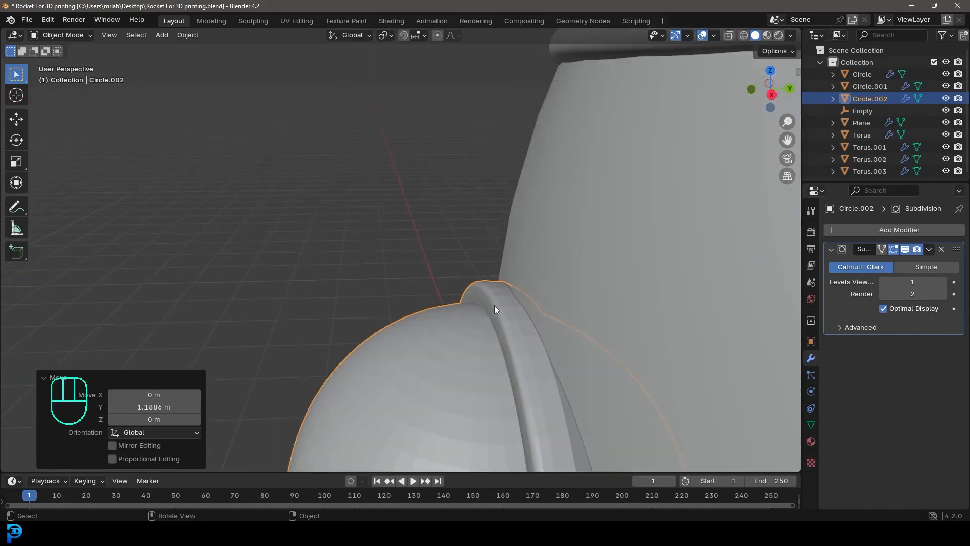
{"action": "key", "text": "g"}
{"action": "key", "text": "y"}
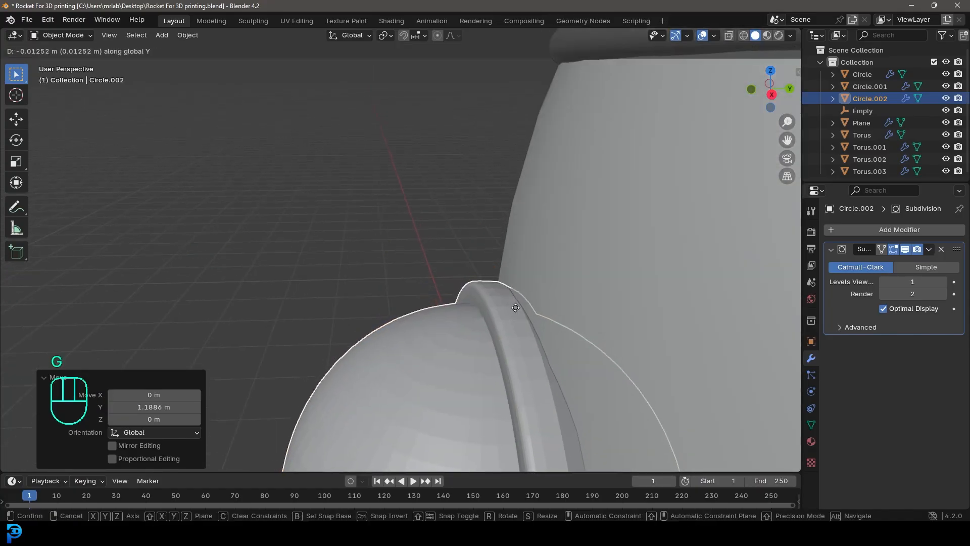
{"action": "left_click", "coordinate": [518, 308]}
In the porthole's mesh, select the linked sphere from the top view and flatten it along Y to about 0.47
{"action": "scroll", "coordinate": [500, 315], "scroll_direction": "down", "scroll_amount": 5}
{"action": "middle_click_drag", "start_coordinate": [483, 323], "coordinate": [702, 304]}
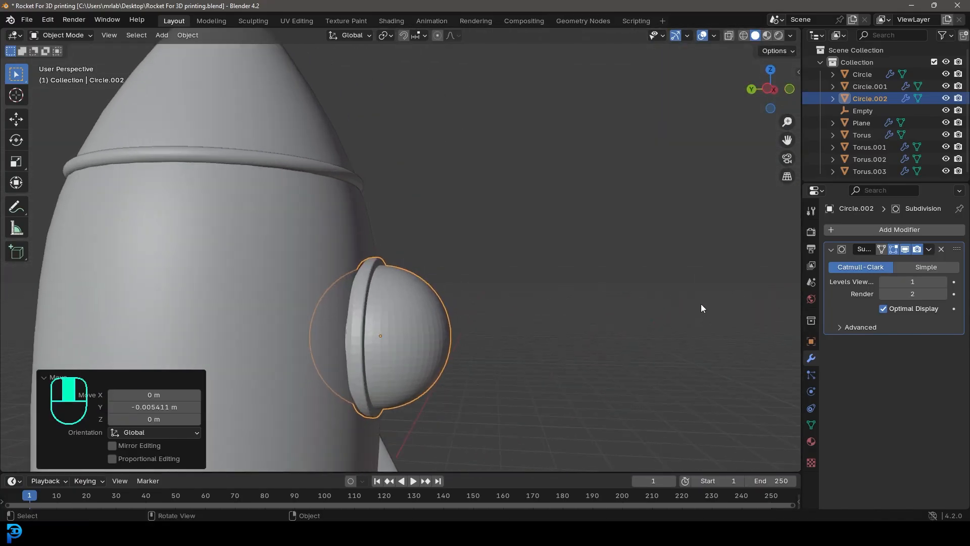
{"action": "middle_click_drag", "start_coordinate": [339, 335], "coordinate": [282, 347]}
{"action": "scroll", "coordinate": [366, 351], "scroll_direction": "down", "scroll_amount": 4}
{"action": "key", "text": "KP_7"}
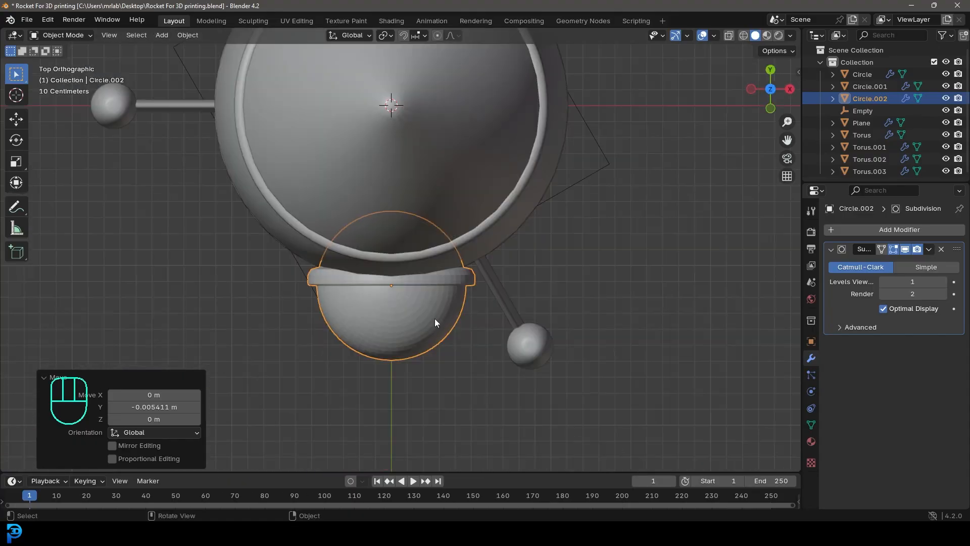
{"action": "key", "text": "Tab"}
{"action": "left_click", "coordinate": [399, 320]}
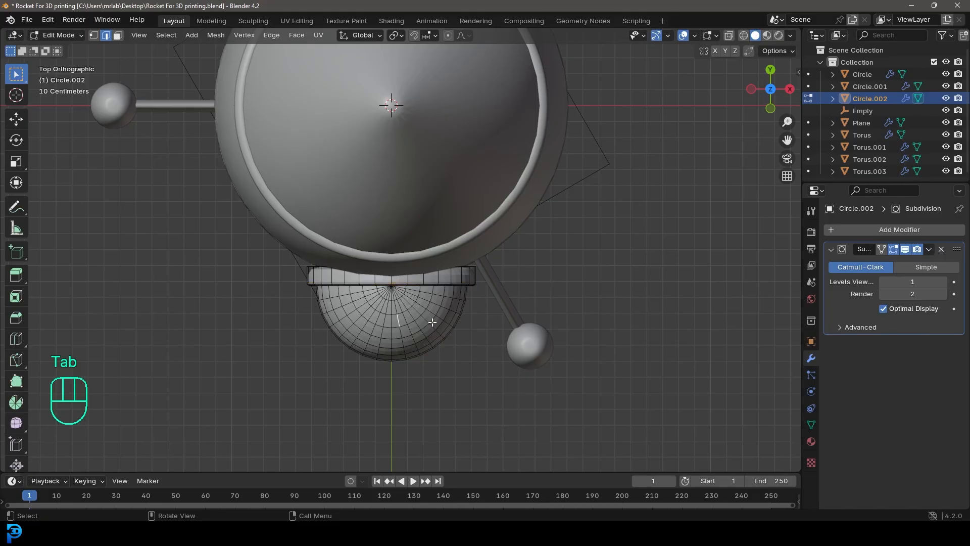
{"action": "key", "text": "ctrl+l"}
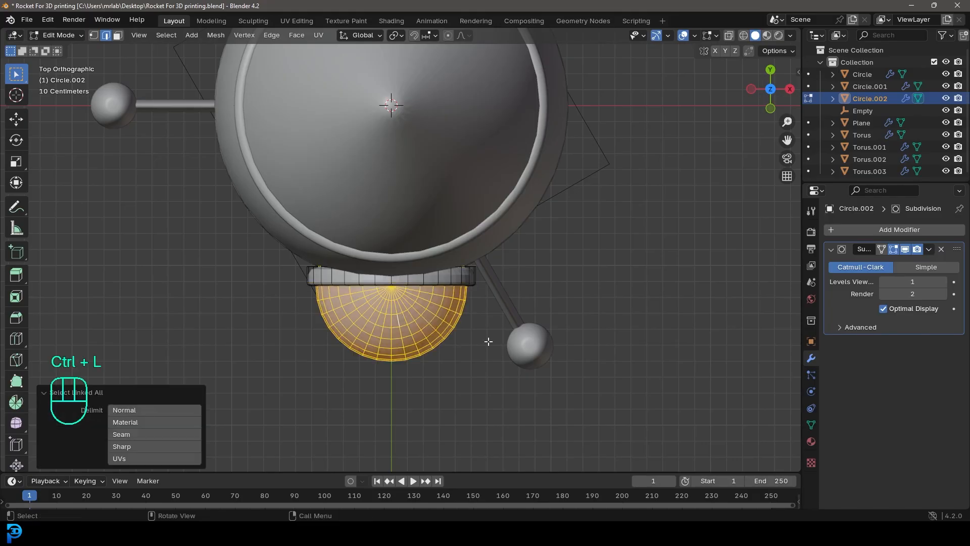
{"action": "key", "text": "s"}
{"action": "key", "text": "y"}
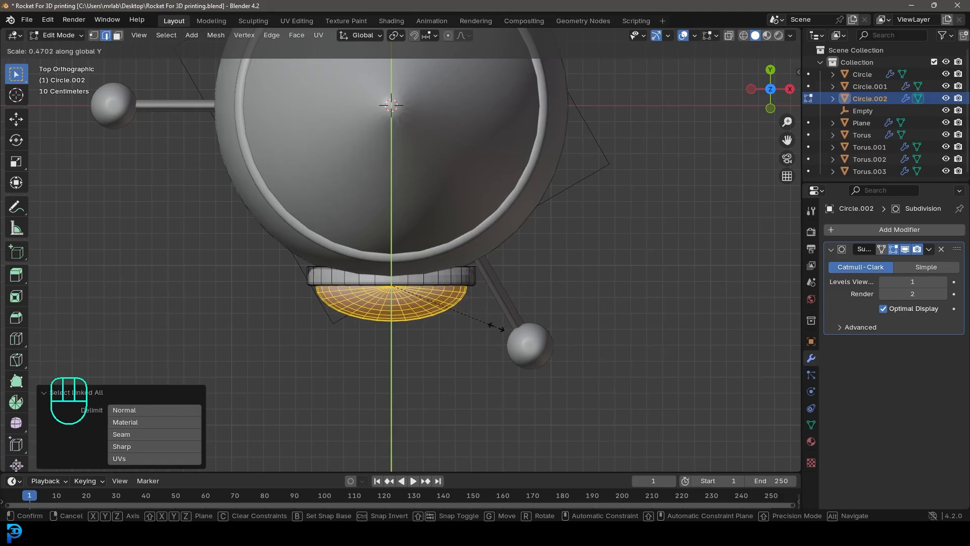
{"action": "left_click", "coordinate": [497, 316]}
With X mirroring, X-ray and proportional editing on, select the ring's outer side vertices and rotate them about -16.9°
{"action": "scroll", "coordinate": [497, 316], "scroll_direction": "up", "scroll_amount": 2}
{"action": "left_click", "coordinate": [93, 35]}
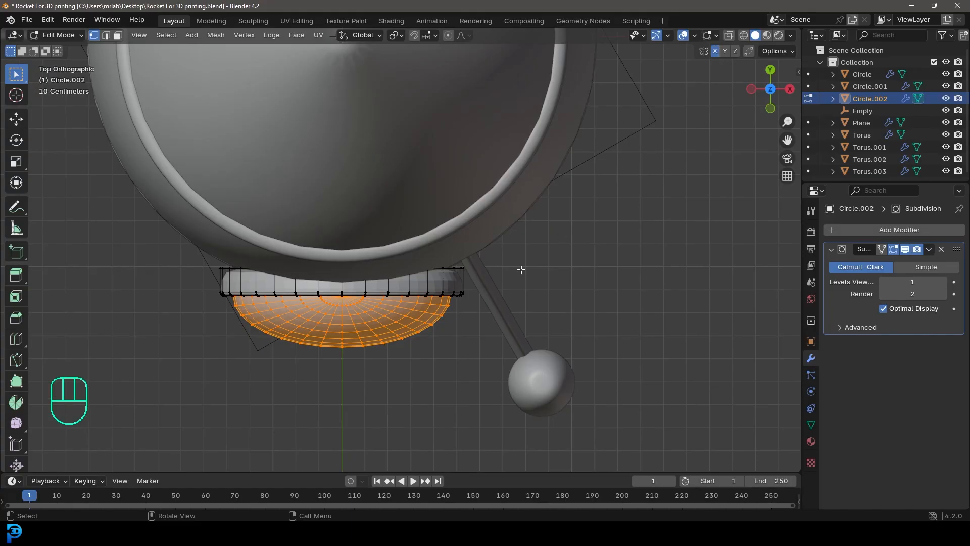
{"action": "scroll", "coordinate": [526, 257], "scroll_direction": "up", "scroll_amount": 2}
{"action": "left_click", "coordinate": [729, 36]}
{"action": "left_click_drag", "start_coordinate": [563, 384], "coordinate": [489, 243]}
{"action": "middle_click_drag", "start_coordinate": [511, 280], "coordinate": [531, 288], "text": "shift"}
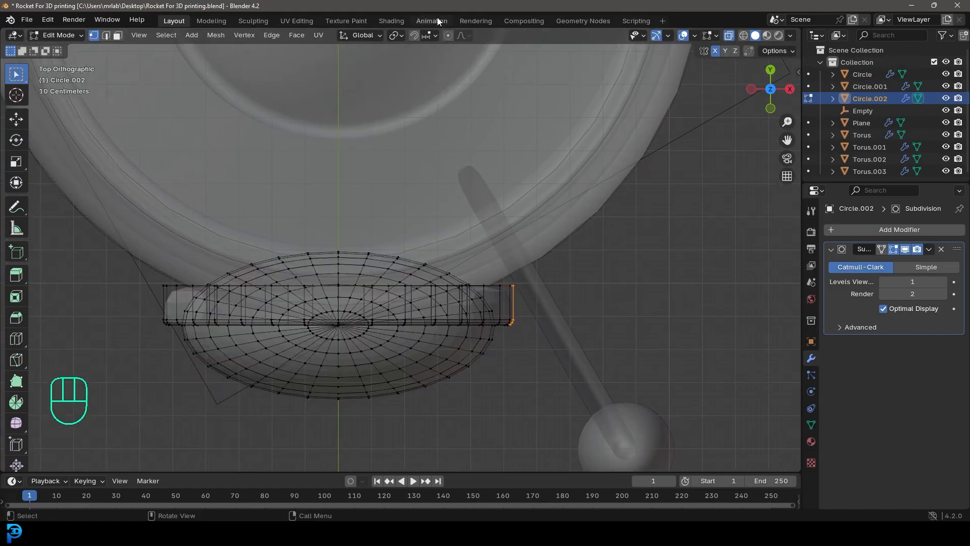
{"action": "left_click", "coordinate": [449, 35]}
{"action": "key", "text": "r"}
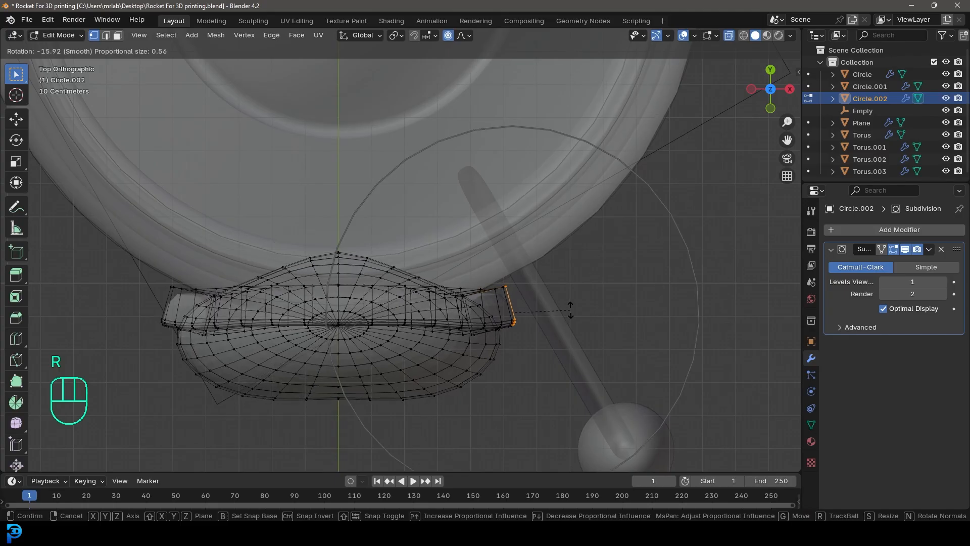
{"action": "left_click", "coordinate": [570, 309]}
Move the ring's side vertices about 0.119 m along Y toward the hull with a proportional size of 0.683
{"action": "key", "text": "g"}
{"action": "scroll", "coordinate": [572, 283], "scroll_direction": "down", "scroll_amount": 2}
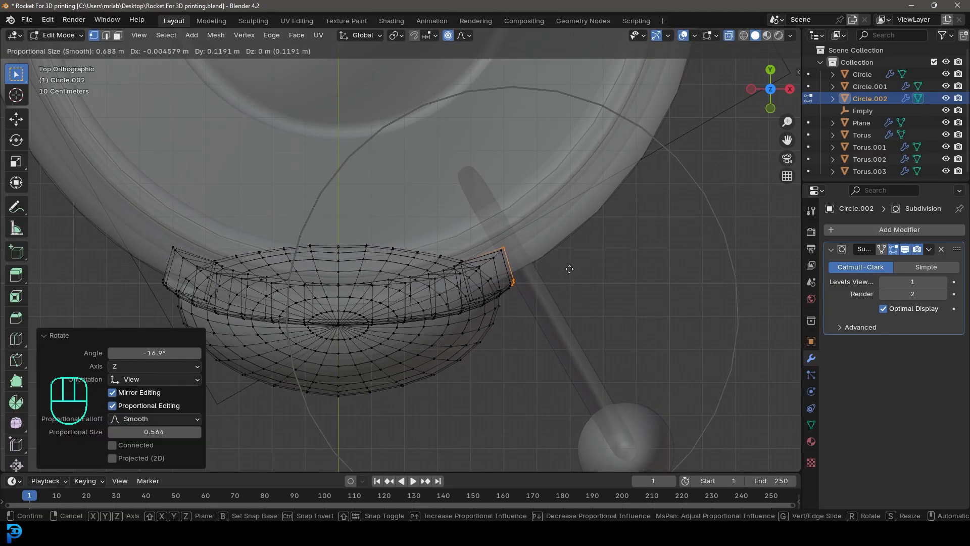
{"action": "left_click", "coordinate": [569, 269]}
Turn X-ray off and pull the ring's side vertices back about 0.017 m along Y with a proportional size near 0.47
{"action": "key", "text": "z"}
{"action": "scroll", "coordinate": [524, 329], "scroll_direction": "down", "scroll_amount": 3}
{"action": "middle_click_drag", "start_coordinate": [524, 329], "coordinate": [489, 267]}
{"action": "key", "text": "z"}
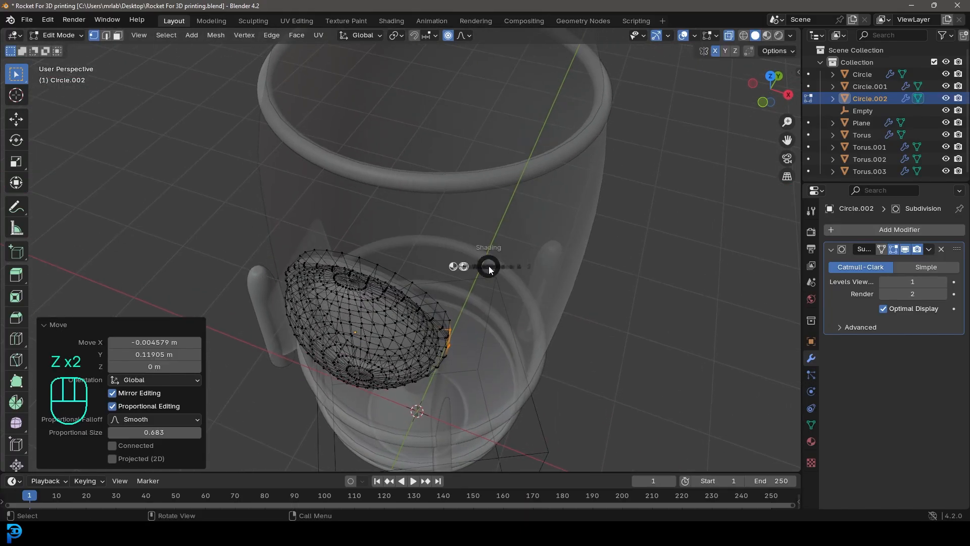
{"action": "left_click", "coordinate": [518, 271]}
{"action": "left_click", "coordinate": [730, 35]}
{"action": "middle_click_drag", "start_coordinate": [510, 263], "coordinate": [426, 256]}
{"action": "scroll", "coordinate": [488, 249], "scroll_direction": "up", "scroll_amount": 2}
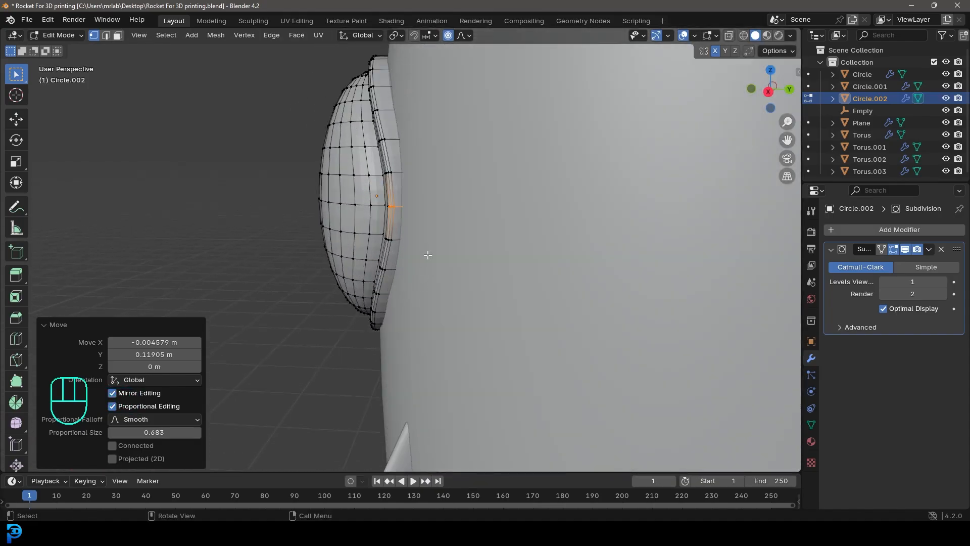
{"action": "key", "text": "g"}
{"action": "key", "text": "y"}
{"action": "scroll", "coordinate": [422, 256], "scroll_direction": "up", "scroll_amount": 2}
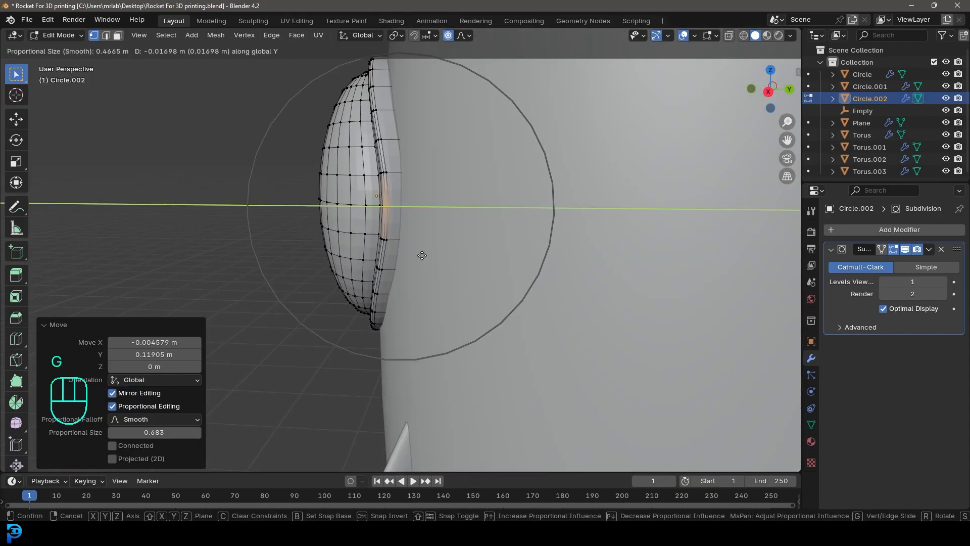
{"action": "left_click", "coordinate": [423, 255]}
Leave mesh editing, shade the porthole smooth, and deselect everything
{"action": "key", "text": "Tab"}
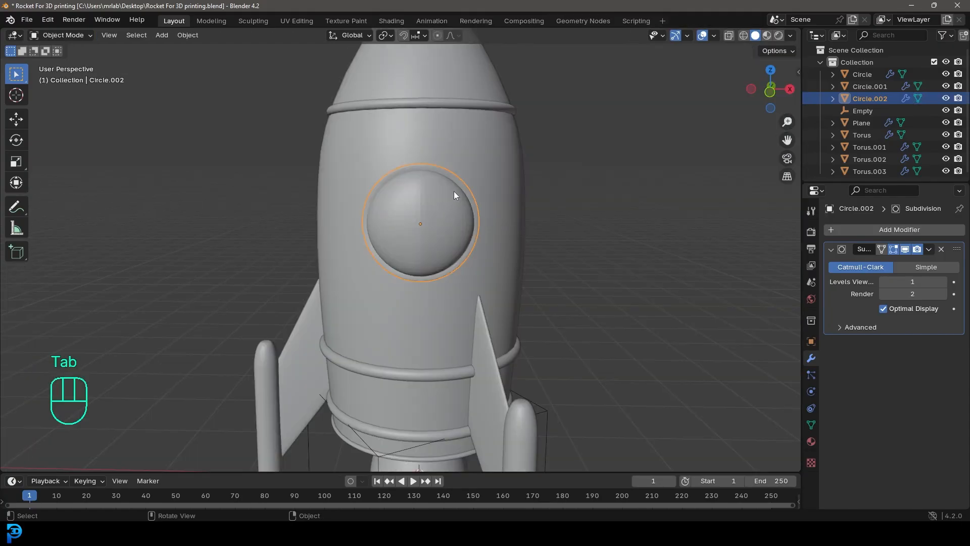
{"action": "right_click", "coordinate": [454, 191]}
{"action": "left_click", "coordinate": [454, 191]}
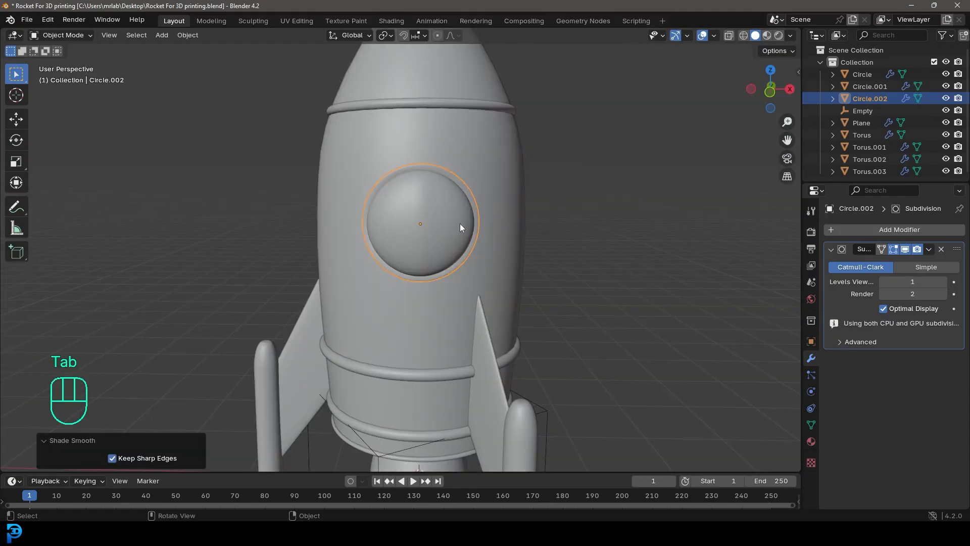
{"action": "scroll", "coordinate": [463, 213], "scroll_direction": "down", "scroll_amount": 5}
{"action": "key", "text": "alt+a"}
In the front view, add a UV sphere with 32 segments, 16 rings and a 1 m radius
{"action": "middle_click_drag", "start_coordinate": [511, 250], "coordinate": [400, 269]}
{"action": "key", "text": "KP_1"}
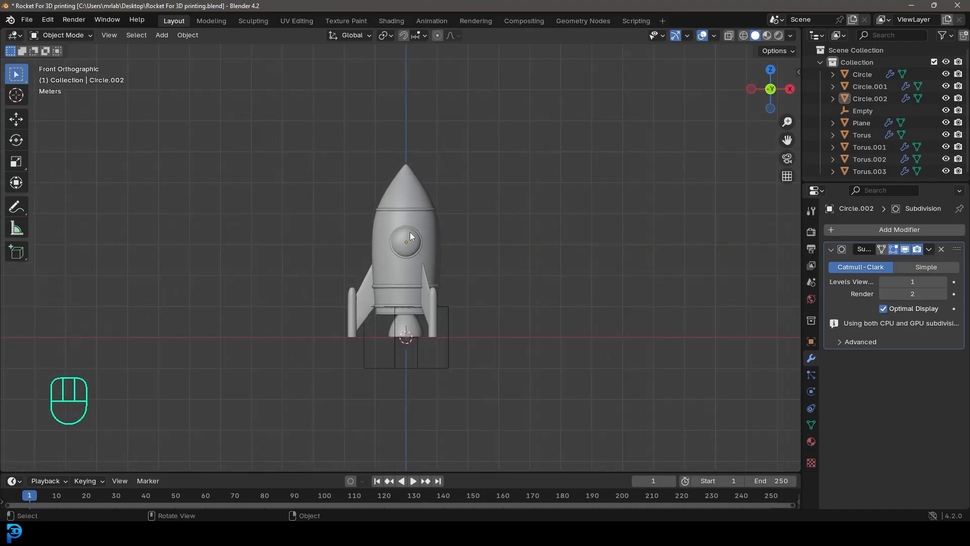
{"action": "scroll", "coordinate": [428, 225], "scroll_direction": "up", "scroll_amount": 3}
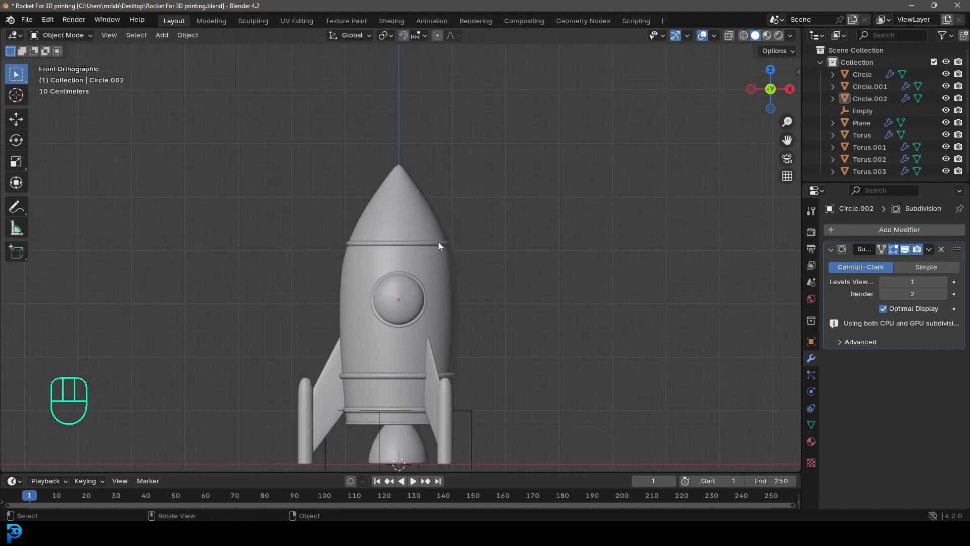
{"action": "scroll", "coordinate": [408, 235], "scroll_direction": "up", "scroll_amount": 2}
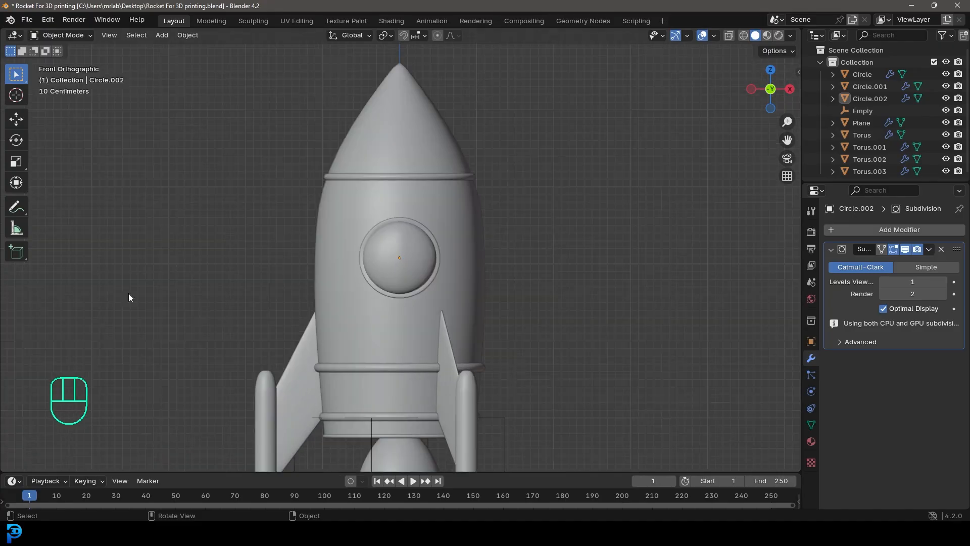
{"action": "scroll", "coordinate": [451, 238], "scroll_direction": "up", "scroll_amount": 3}
{"action": "key", "text": "shift+a"}
{"action": "mouse_move", "coordinate": [402, 129]}
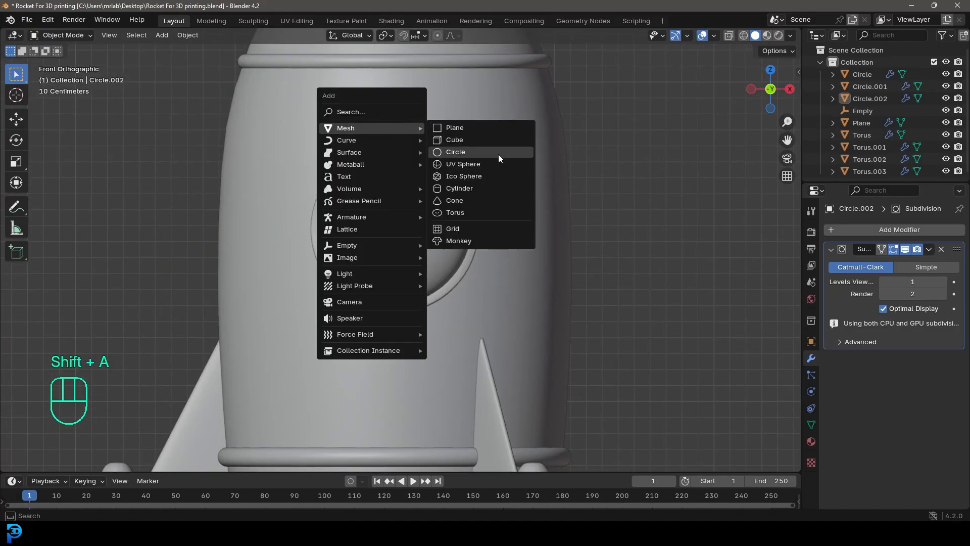
{"action": "left_click", "coordinate": [480, 164]}
{"action": "scroll", "coordinate": [441, 256], "scroll_direction": "down", "scroll_amount": 4}
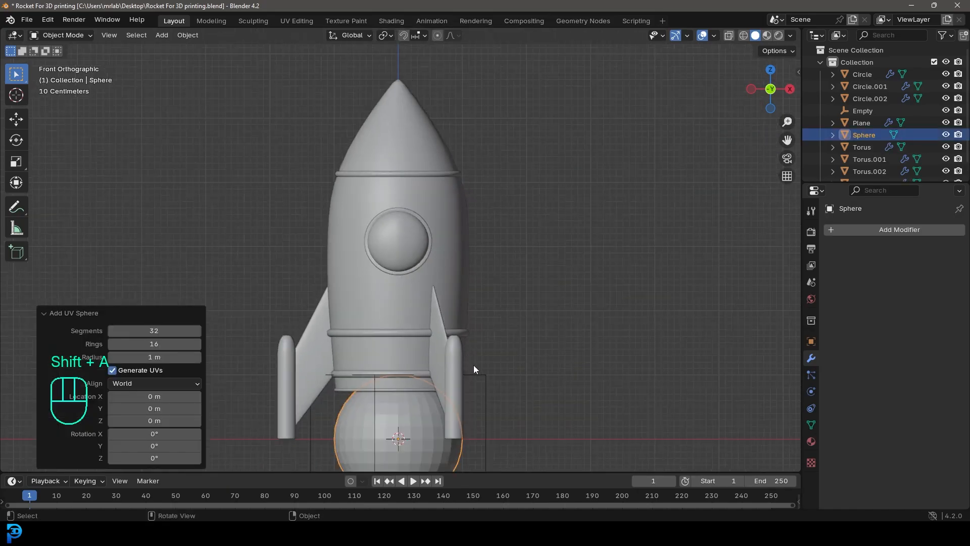
In the sphere's mesh, scale it down to 0.121 and move it along negative X to beside the nozzle
{"action": "key", "text": "Tab"}
{"action": "scroll", "coordinate": [650, 371], "scroll_direction": "up", "scroll_amount": 3}
{"action": "key", "text": "s"}
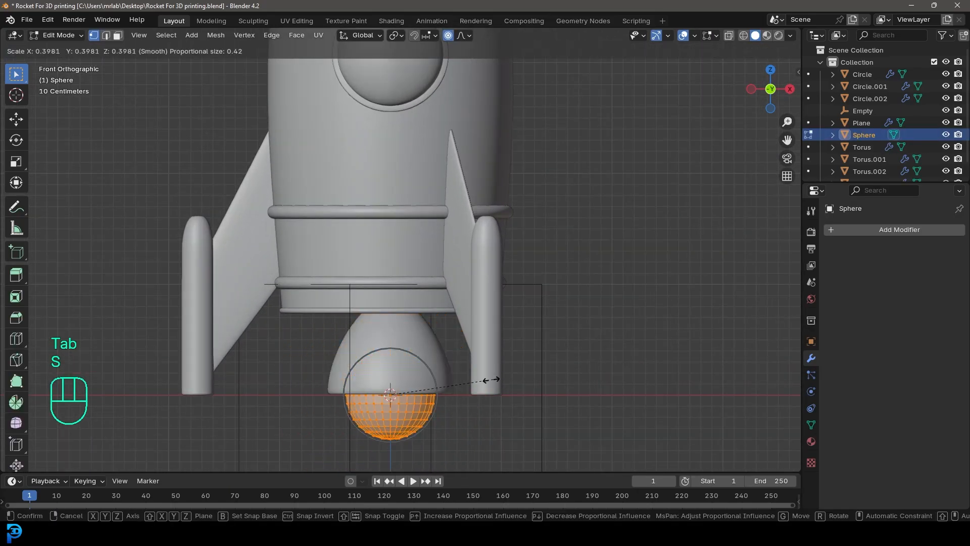
{"action": "left_click", "coordinate": [418, 390]}
{"action": "key", "text": "g"}
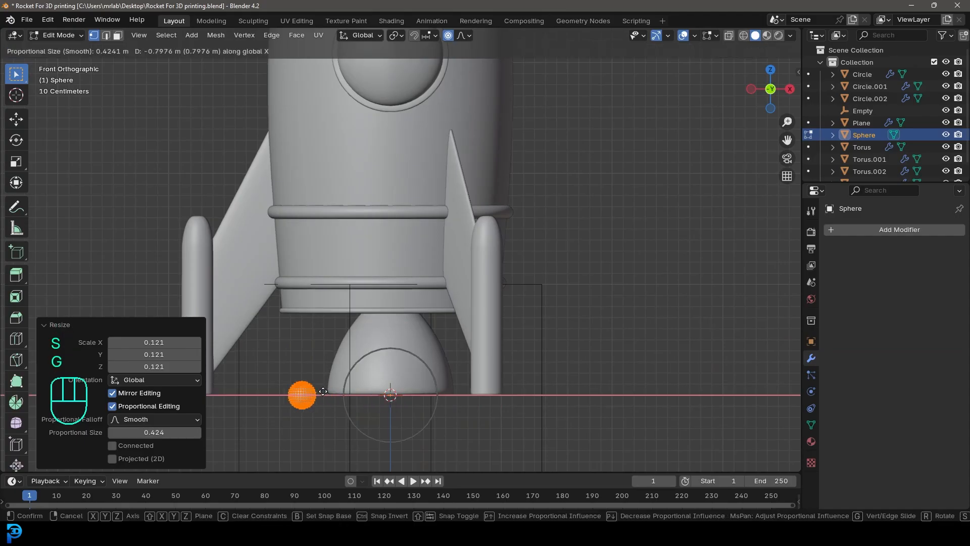
{"action": "left_click", "coordinate": [292, 392]}
Shrink the small sphere to 0.437, turn off proportional editing, and scale it down slightly further
{"action": "scroll", "coordinate": [283, 445], "scroll_direction": "up", "scroll_amount": 3}
{"action": "key", "text": "s"}
{"action": "left_click", "coordinate": [354, 387]}
{"action": "left_click", "coordinate": [451, 36]}
{"action": "middle_click_drag", "start_coordinate": [483, 338], "coordinate": [518, 269], "text": "shift"}
{"action": "key", "text": "s"}
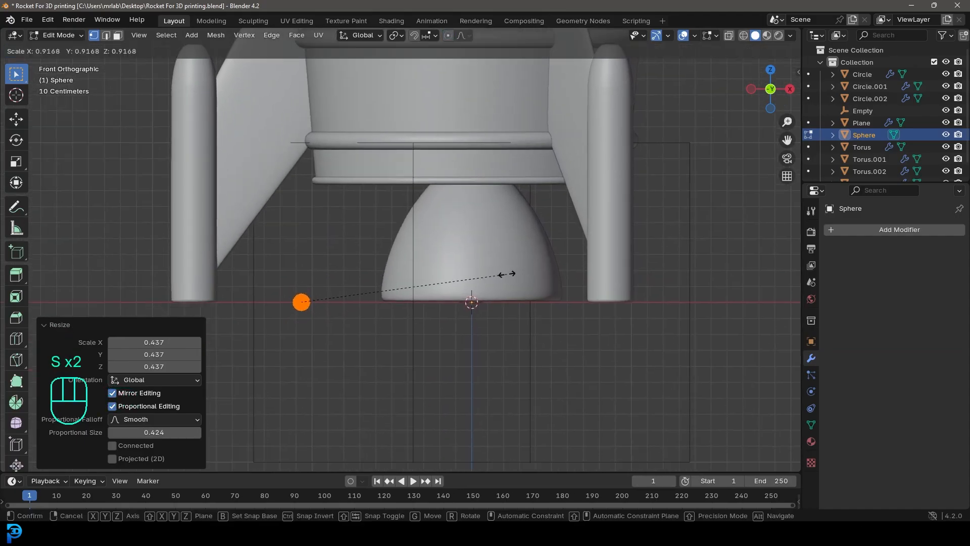
{"action": "left_click", "coordinate": [494, 284]}
In Object Mode, raise the small sphere about 3.93 m along Z to just below the upper torus ring
{"action": "key", "text": "Tab"}
{"action": "scroll", "coordinate": [407, 229], "scroll_direction": "down", "scroll_amount": 5}
{"action": "middle_click_drag", "start_coordinate": [407, 229], "coordinate": [418, 340], "text": "shift"}
{"action": "key", "text": "g"}
{"action": "key", "text": "z"}
{"action": "left_click", "coordinate": [410, 47]}
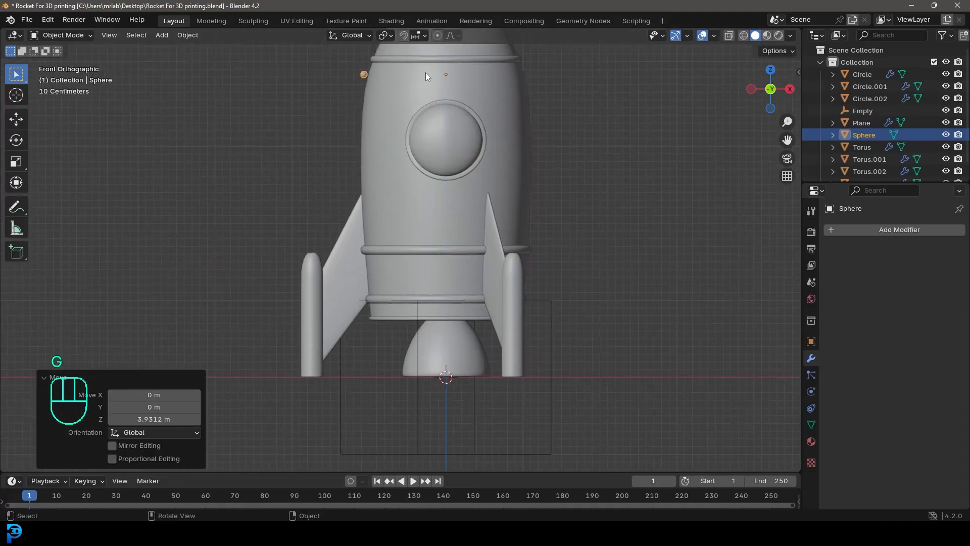
Scale the small sphere's mesh to 0.697 and move it about 0.09 m along X, partly embedding it in the hull
{"action": "scroll", "coordinate": [443, 241], "scroll_direction": "up", "scroll_amount": 4}
{"action": "scroll", "coordinate": [395, 251], "scroll_direction": "up", "scroll_amount": 1}
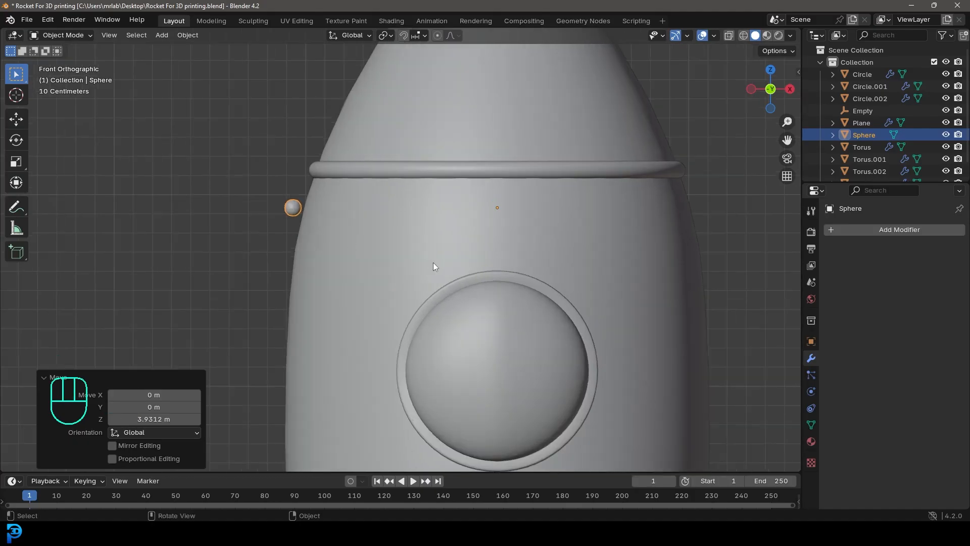
{"action": "key", "text": "g"}
{"action": "key", "text": "Tab"}
{"action": "scroll", "coordinate": [293, 225], "scroll_direction": "up", "scroll_amount": 3}
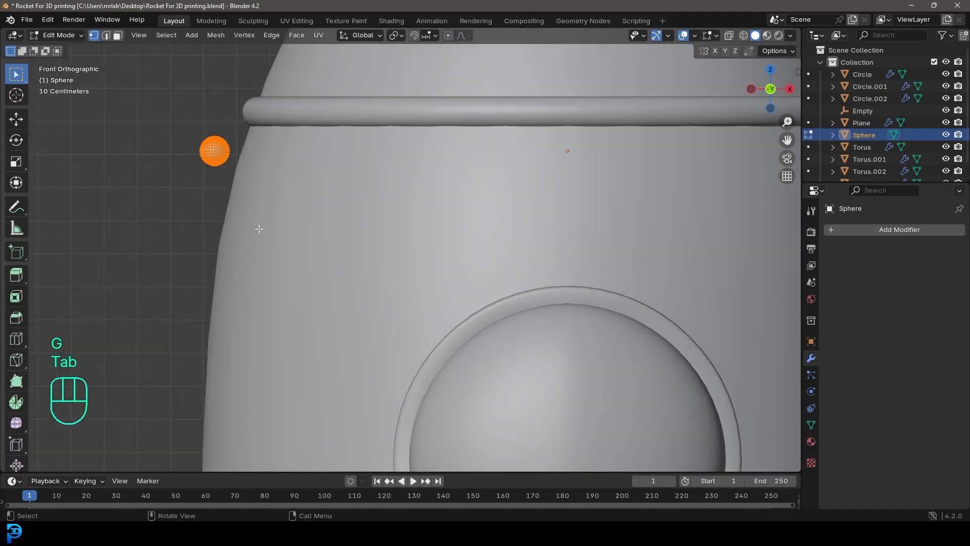
{"action": "key", "text": "s"}
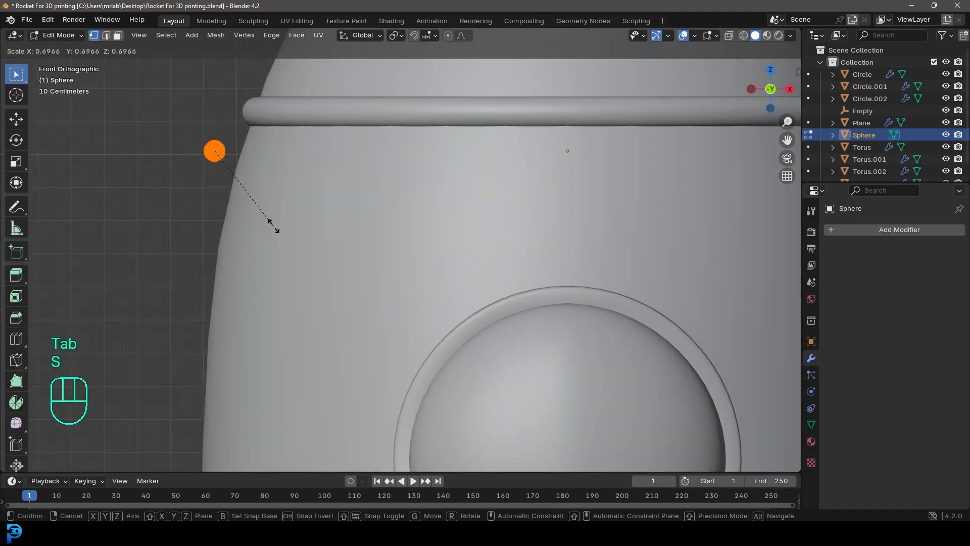
{"action": "left_click", "coordinate": [273, 226]}
{"action": "key", "text": "g"}
{"action": "key", "text": "x"}
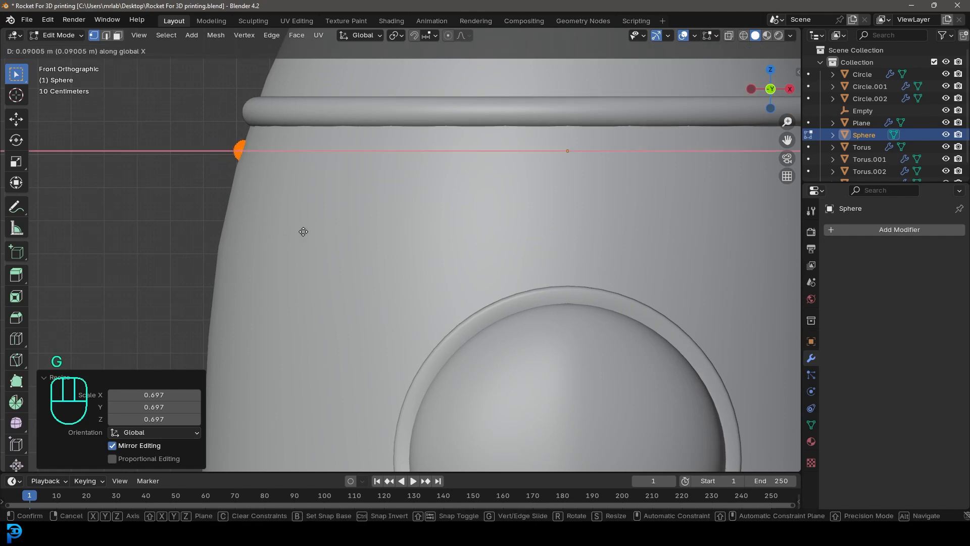
{"action": "left_click", "coordinate": [303, 232]}
Return to Object Mode and set the transform pivot point to the 3D Cursor
{"action": "middle_click_drag", "start_coordinate": [292, 175], "coordinate": [498, 205], "text": "shift"}
{"action": "scroll", "coordinate": [470, 189], "scroll_direction": "up", "scroll_amount": 3}
{"action": "key", "text": "Tab"}
{"action": "scroll", "coordinate": [650, 261], "scroll_direction": "down", "scroll_amount": 6}
{"action": "middle_click_drag", "start_coordinate": [592, 249], "coordinate": [521, 252]}
{"action": "left_click", "coordinate": [386, 35]}
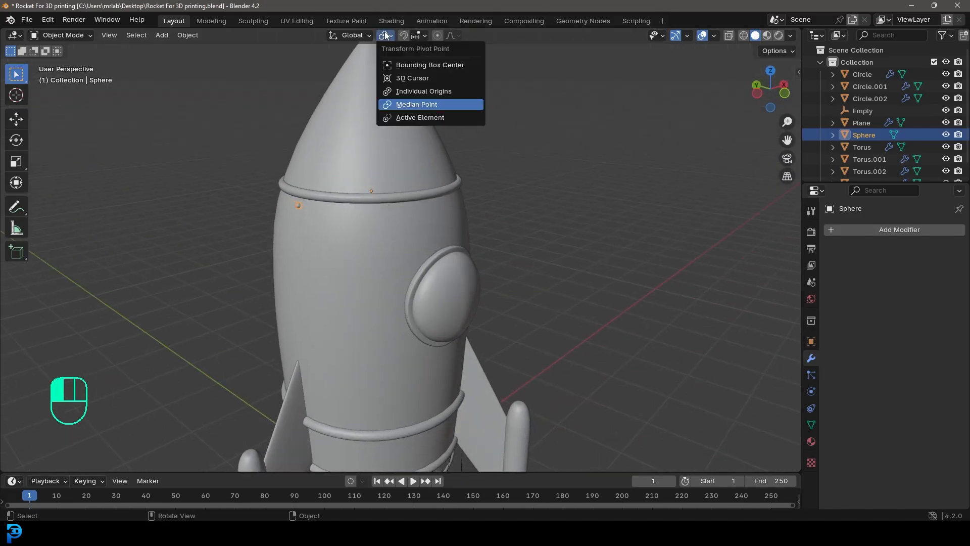
{"action": "left_click", "coordinate": [402, 78]}
In Edit Mode, duplicate the small sphere and rotate the copy 22.5° around the global Z axis about the 3D cursor
{"action": "scroll", "coordinate": [453, 323], "scroll_direction": "down", "scroll_amount": 4}
{"action": "middle_click_drag", "start_coordinate": [459, 353], "coordinate": [476, 202], "text": "shift"}
{"action": "scroll", "coordinate": [412, 241], "scroll_direction": "up", "scroll_amount": 5}
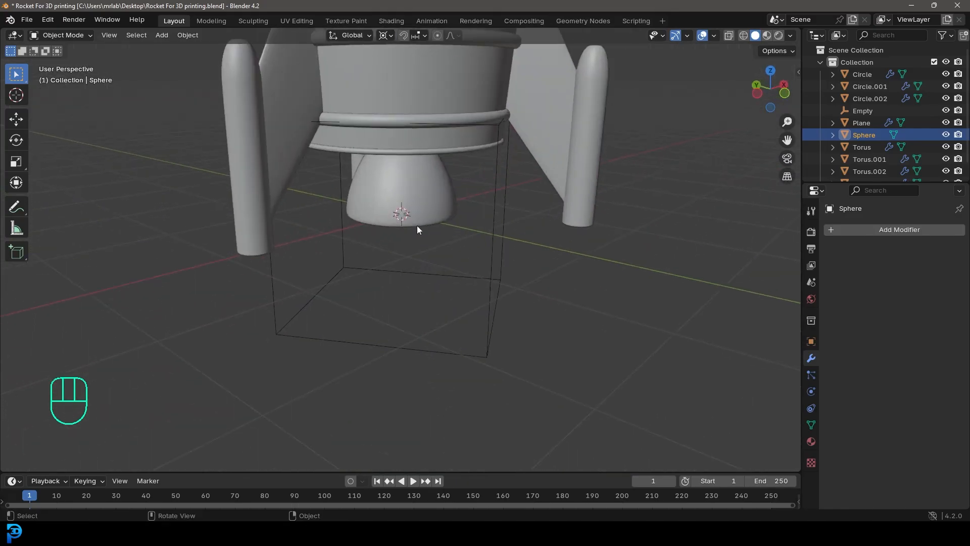
{"action": "scroll", "coordinate": [405, 215], "scroll_direction": "down", "scroll_amount": 4}
{"action": "middle_click_drag", "start_coordinate": [419, 153], "coordinate": [428, 225], "text": "shift"}
{"action": "scroll", "coordinate": [427, 228], "scroll_direction": "up", "scroll_amount": 4}
{"action": "key", "text": "Tab"}
{"action": "scroll", "coordinate": [428, 232], "scroll_direction": "down", "scroll_amount": 5}
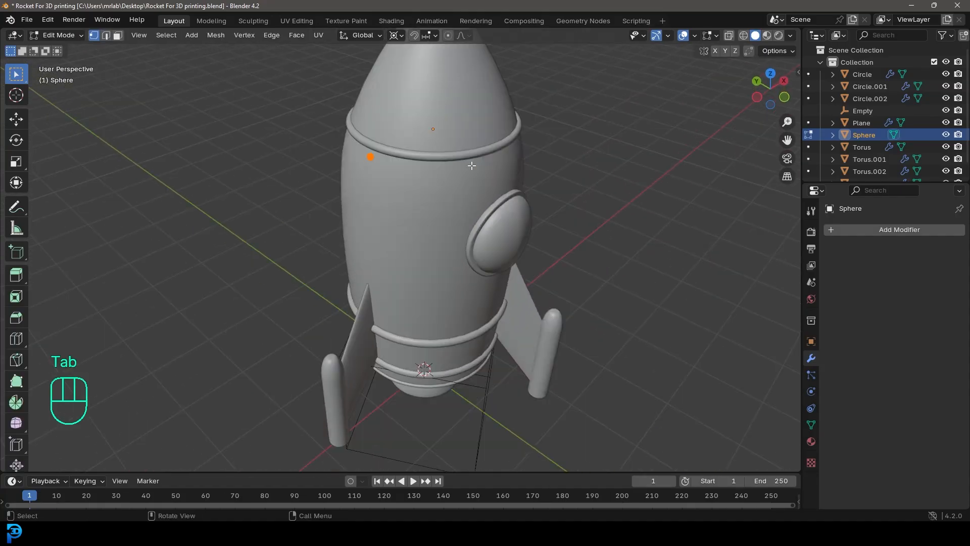
{"action": "scroll", "coordinate": [425, 179], "scroll_direction": "up", "scroll_amount": 4}
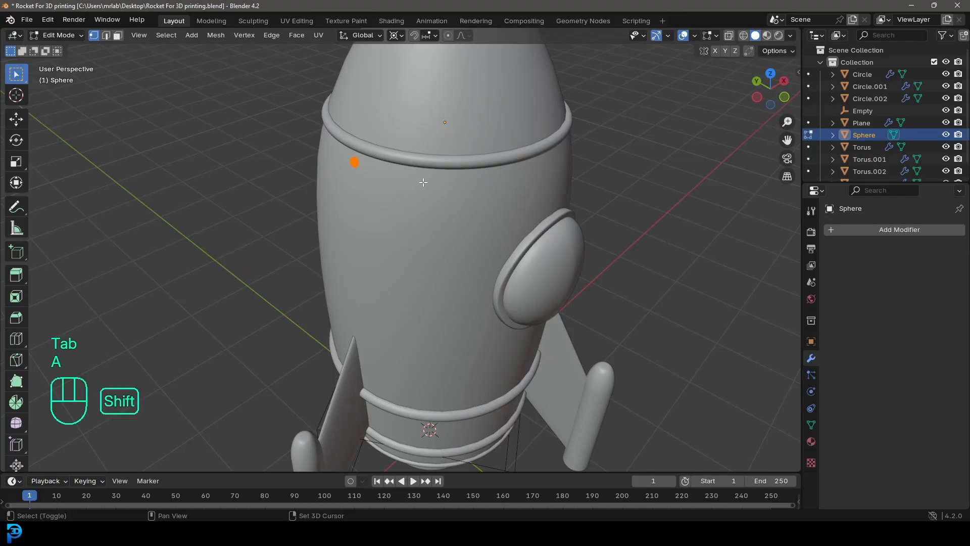
{"action": "key", "text": "shift+d"}
{"action": "key", "text": "r"}
{"action": "key", "text": "z"}
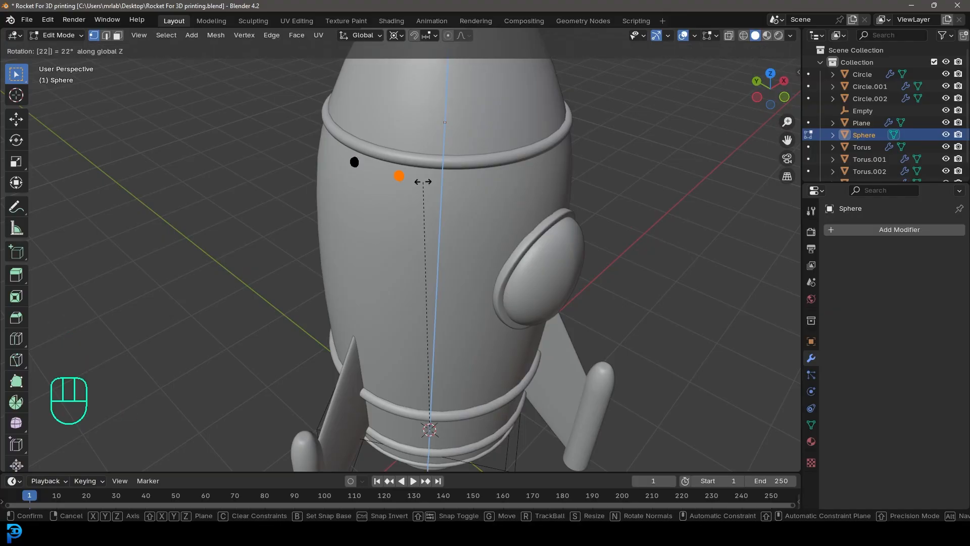
{"action": "key", "text": "Return"}
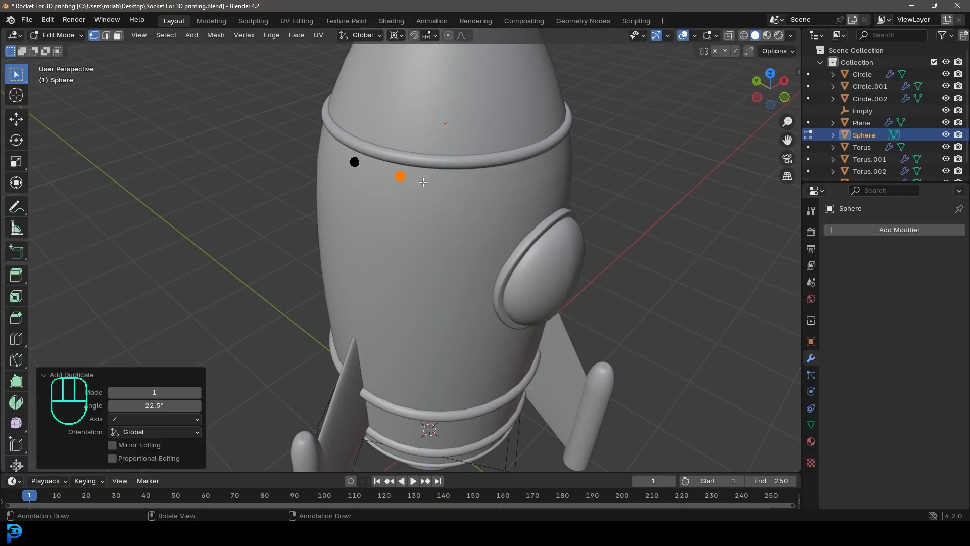
Repeat the 22.5° duplication until rivets circle the whole hull below the upper torus ring, and return to Object Mode
{"action": "key", "text": "shift"}
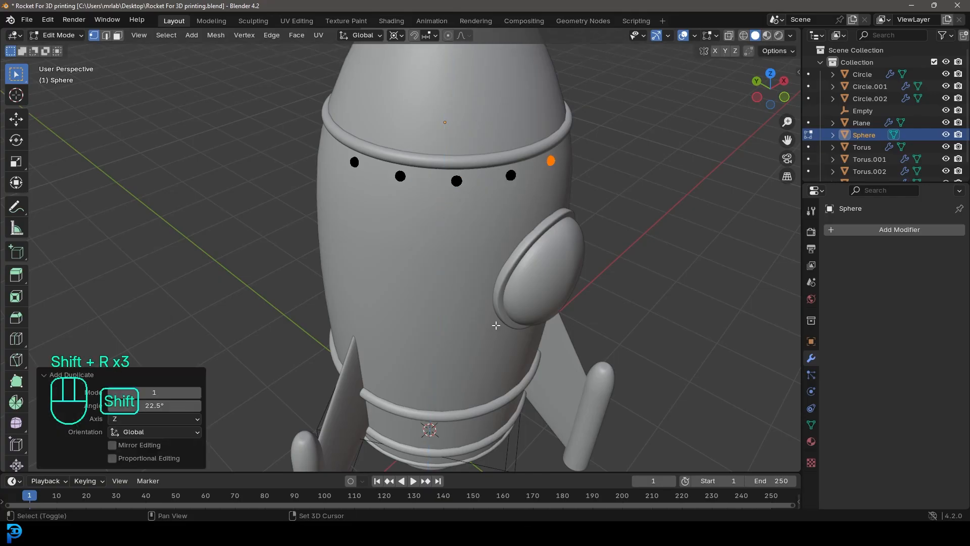
{"action": "key", "text": "shift+r"}
{"action": "key", "text": "shift+r"}
{"action": "key", "text": "shift+r"}
{"action": "middle_click_drag", "start_coordinate": [496, 325], "coordinate": [440, 256]}
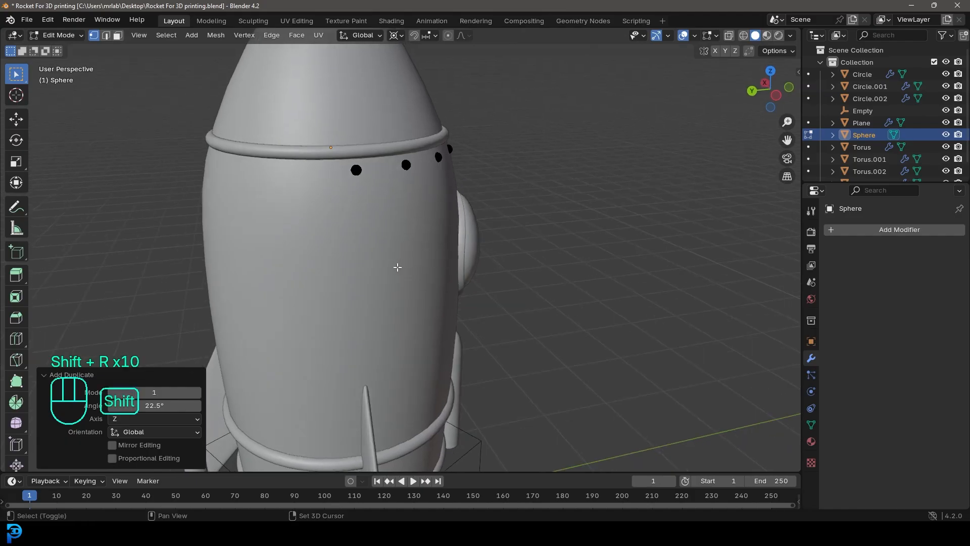
{"action": "scroll", "coordinate": [386, 261], "scroll_direction": "down", "scroll_amount": 3}
{"action": "middle_click_drag", "start_coordinate": [371, 230], "coordinate": [423, 224]}
{"action": "key", "text": "alt+a"}
{"action": "middle_click_drag", "start_coordinate": [430, 265], "coordinate": [442, 227]}
{"action": "scroll", "coordinate": [524, 278], "scroll_direction": "down", "scroll_amount": 2}
{"action": "key", "text": "Tab"}
Add a level 1 Subdivision modifier to the rivets, shade them smooth, and deselect them
{"action": "scroll", "coordinate": [439, 222], "scroll_direction": "up", "scroll_amount": 5}
{"action": "middle_click_drag", "start_coordinate": [415, 174], "coordinate": [441, 270], "text": "shift"}
{"action": "scroll", "coordinate": [440, 270], "scroll_direction": "up", "scroll_amount": 3}
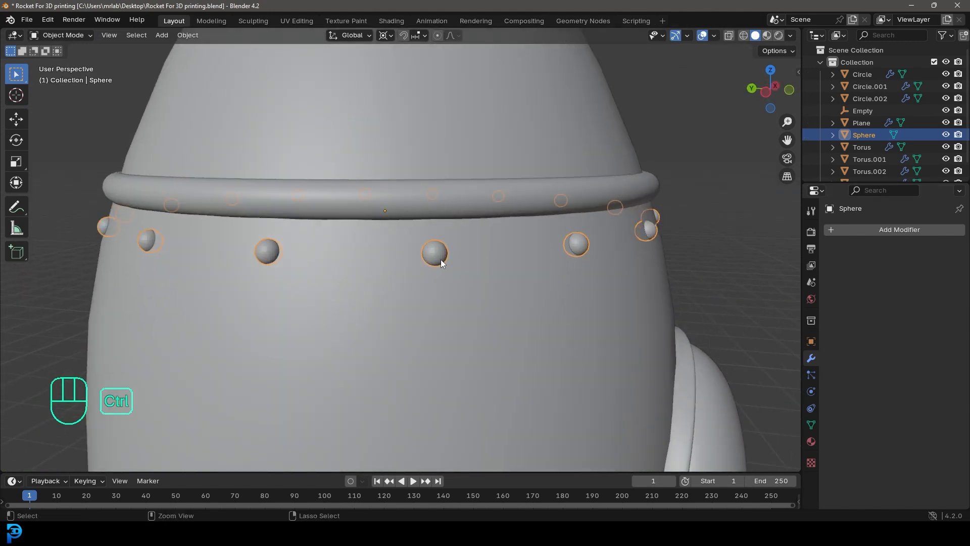
{"action": "key", "text": "ctrl+1"}
{"action": "right_click", "coordinate": [483, 241]}
{"action": "left_click", "coordinate": [479, 239]}
{"action": "scroll", "coordinate": [478, 245], "scroll_direction": "down", "scroll_amount": 5}
{"action": "key", "text": "alt+a"}
Duplicate the whole rivet ring in Edit Mode and raise the copy 0.26742 m along Z to above the upper torus ring
{"action": "scroll", "coordinate": [471, 294], "scroll_direction": "down", "scroll_amount": 2}
{"action": "middle_click_drag", "start_coordinate": [470, 297], "coordinate": [409, 319]}
{"action": "scroll", "coordinate": [409, 319], "scroll_direction": "down", "scroll_amount": 2}
{"action": "key", "text": "KP_1"}
{"action": "scroll", "coordinate": [469, 314], "scroll_direction": "up", "scroll_amount": 5}
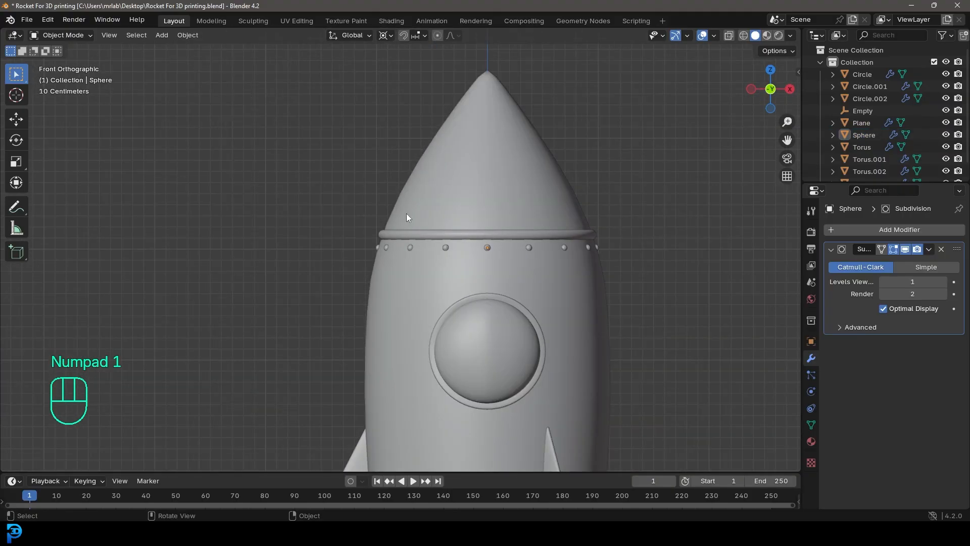
{"action": "left_click", "coordinate": [409, 249]}
{"action": "scroll", "coordinate": [409, 268], "scroll_direction": "up", "scroll_amount": 1}
{"action": "key", "text": "Tab"}
{"action": "key", "text": "a"}
{"action": "scroll", "coordinate": [438, 329], "scroll_direction": "up", "scroll_amount": 3}
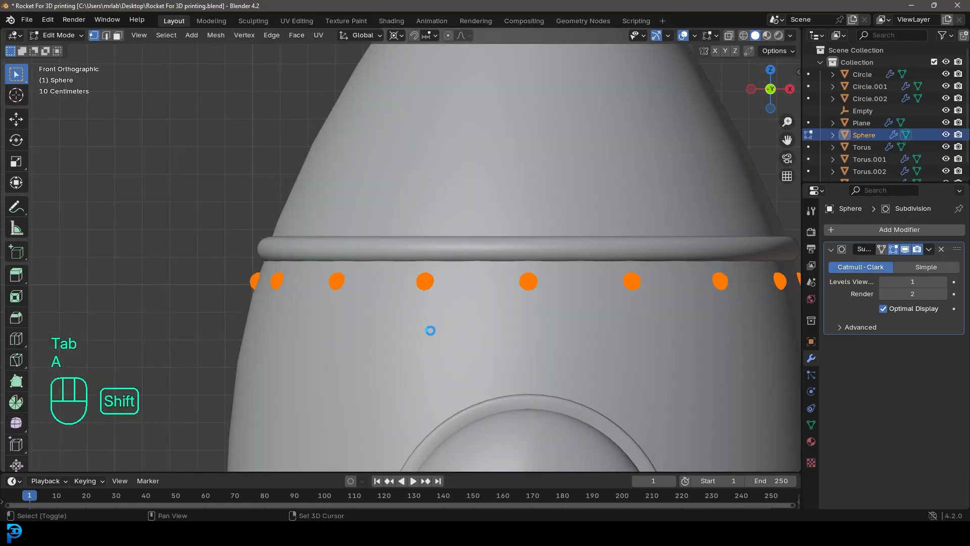
{"action": "key", "text": "shift+d"}
{"action": "key", "text": "z"}
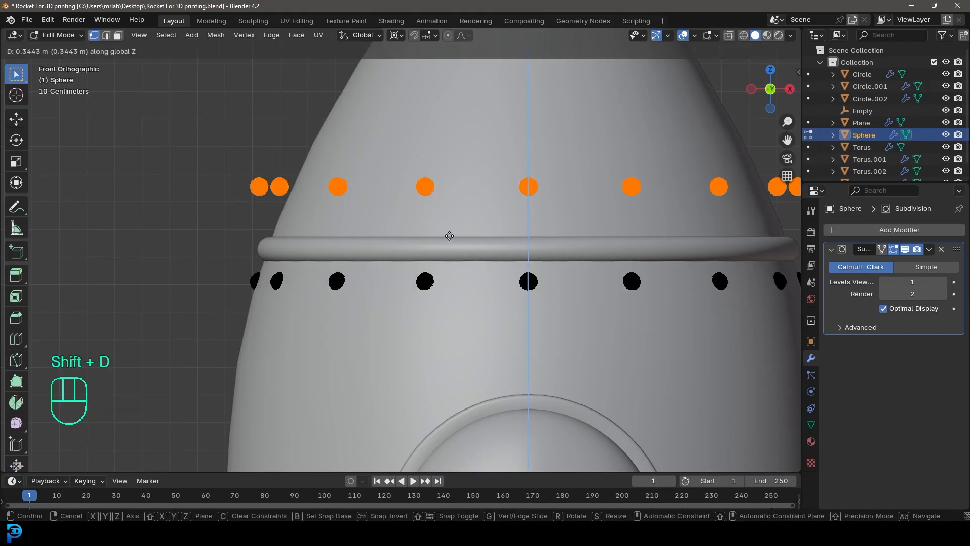
{"action": "left_click", "coordinate": [450, 260]}
{"action": "middle_click_drag", "start_coordinate": [451, 260], "coordinate": [338, 282], "text": "shift"}
{"action": "key", "text": "s"}
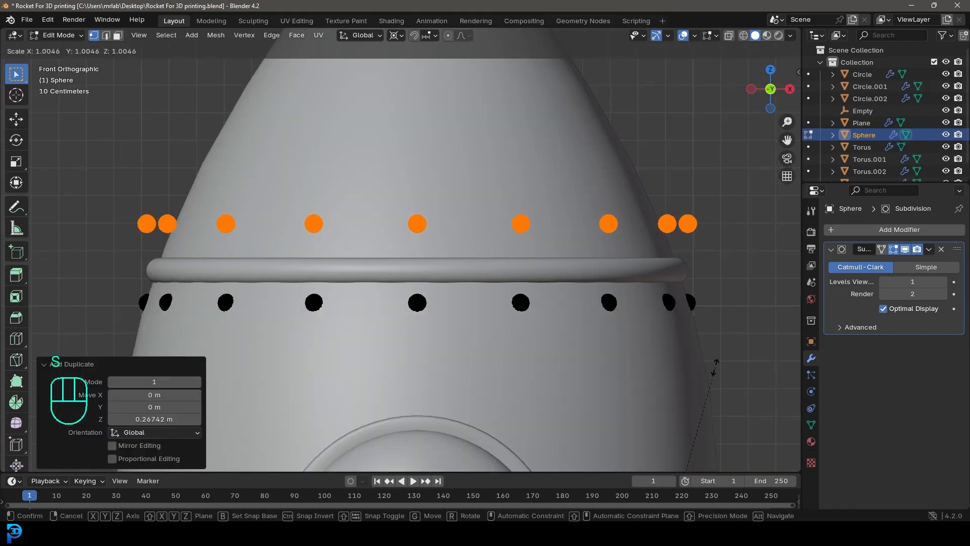
{"action": "right_click", "coordinate": [719, 368]}
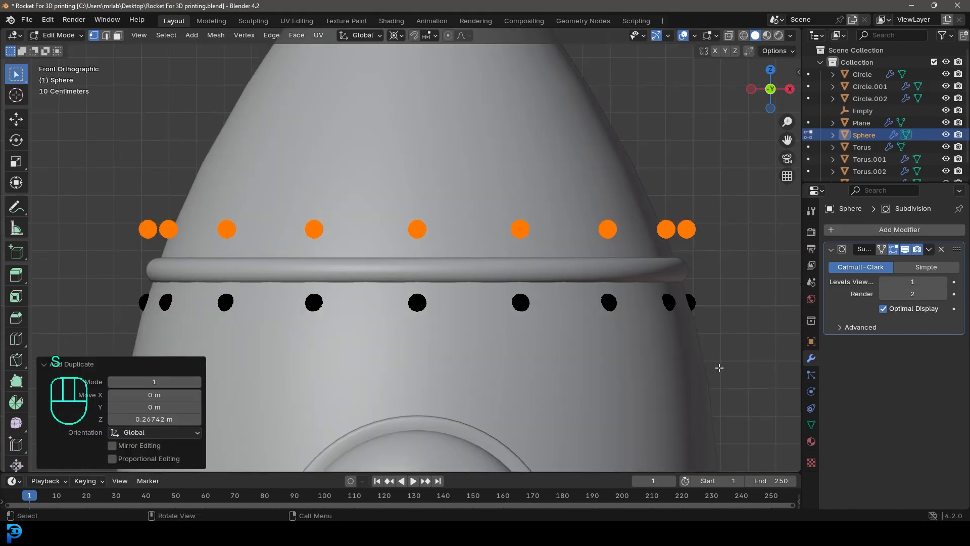
Set the pivot point to Median Point, scale the upper rivet ring to 0.905, and deselect it in Object Mode
{"action": "left_click", "coordinate": [395, 37]}
{"action": "left_click", "coordinate": [419, 82]}
{"action": "key", "text": "a"}
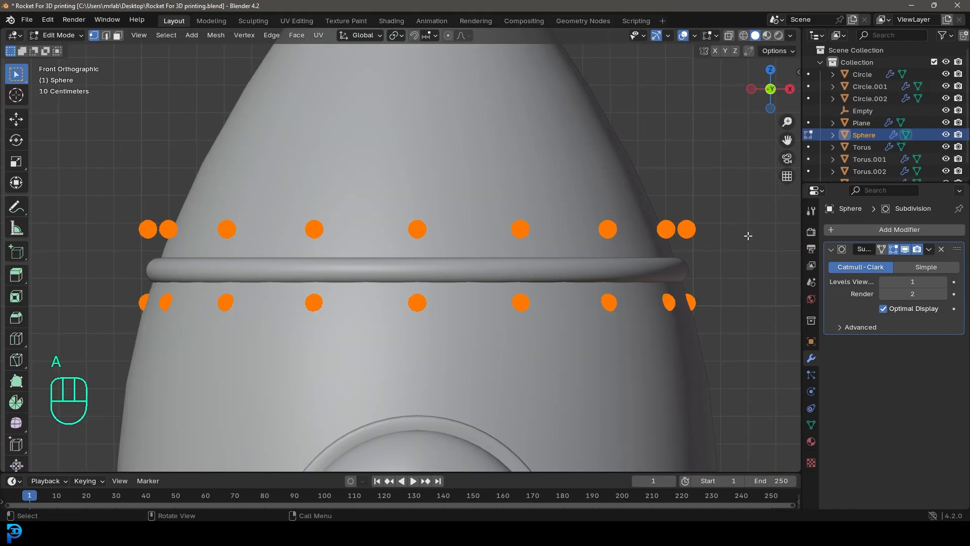
{"action": "key", "text": "alt+z"}
{"action": "key", "text": "alt+z"}
{"action": "scroll", "coordinate": [748, 235], "scroll_direction": "down", "scroll_amount": 1}
{"action": "key", "text": "s"}
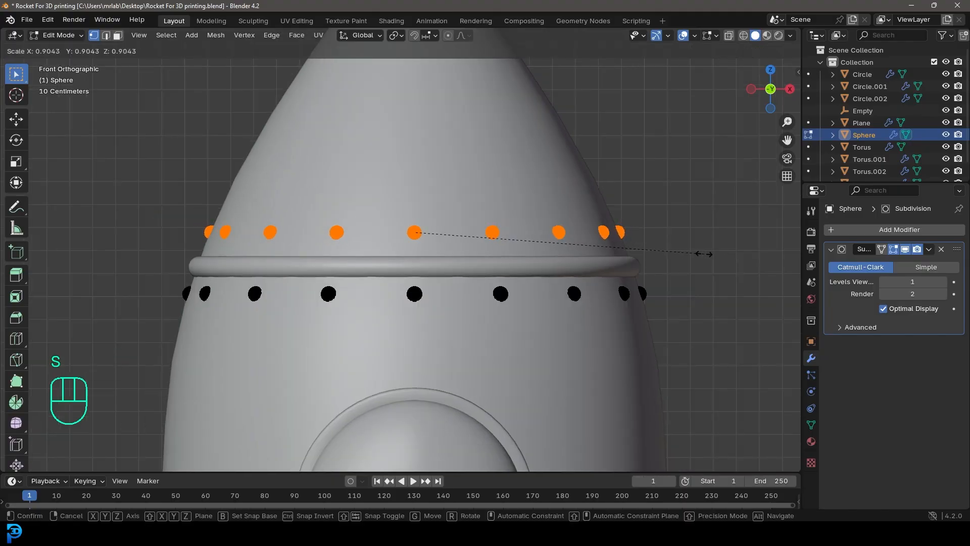
{"action": "left_click", "coordinate": [706, 254]}
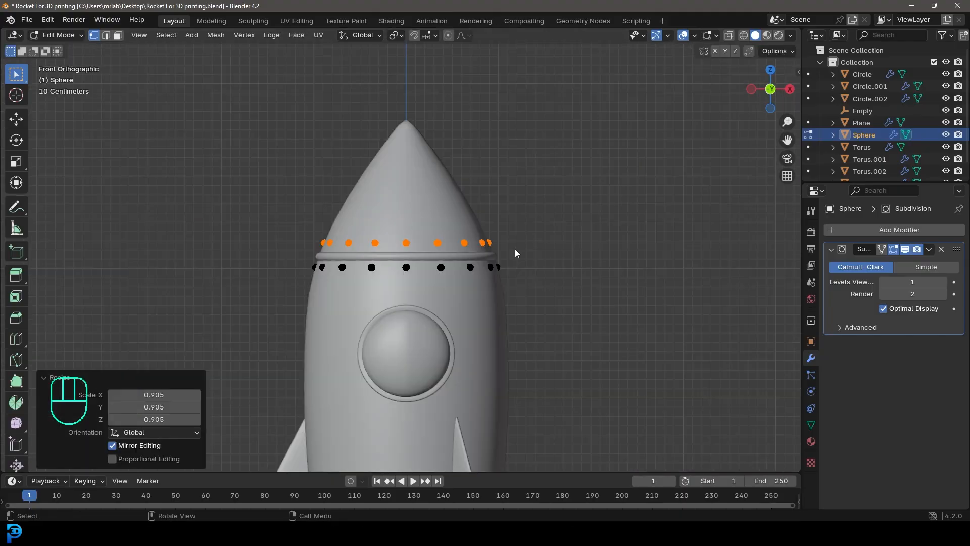
{"action": "key", "text": "Tab"}
{"action": "key", "text": "alt+a"}
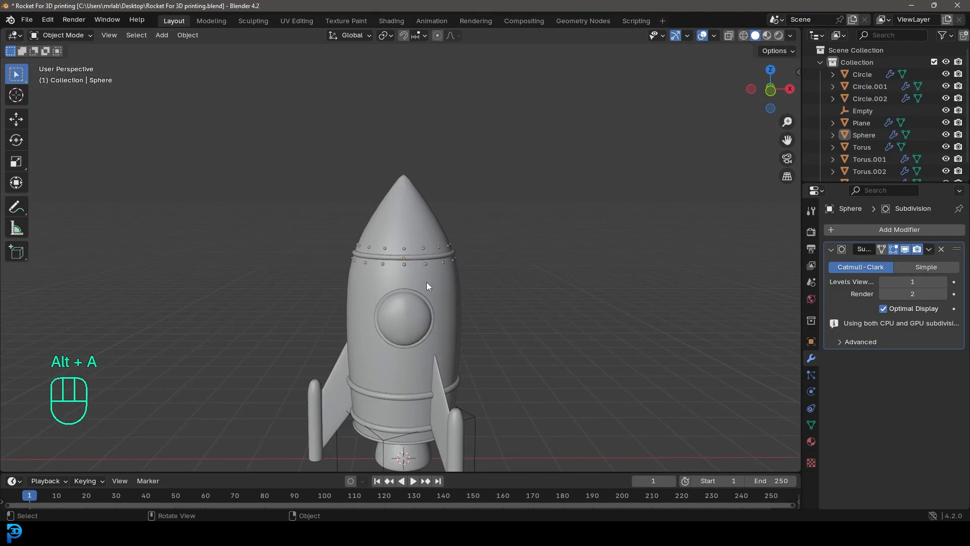
{"action": "scroll", "coordinate": [427, 282], "scroll_direction": "up", "scroll_amount": 6}
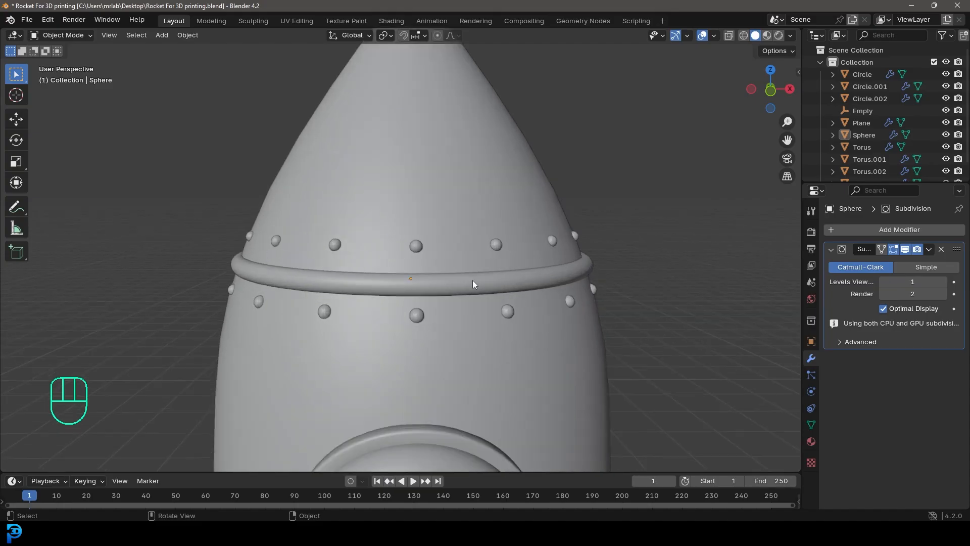
Hide the rivets' Subdivision in the viewport and duplicate a rivet ring down along Z to just above the lower hull torus ring
{"action": "key", "text": "KP_1"}
{"action": "left_click", "coordinate": [905, 249]}
{"action": "key", "text": "shift+d"}
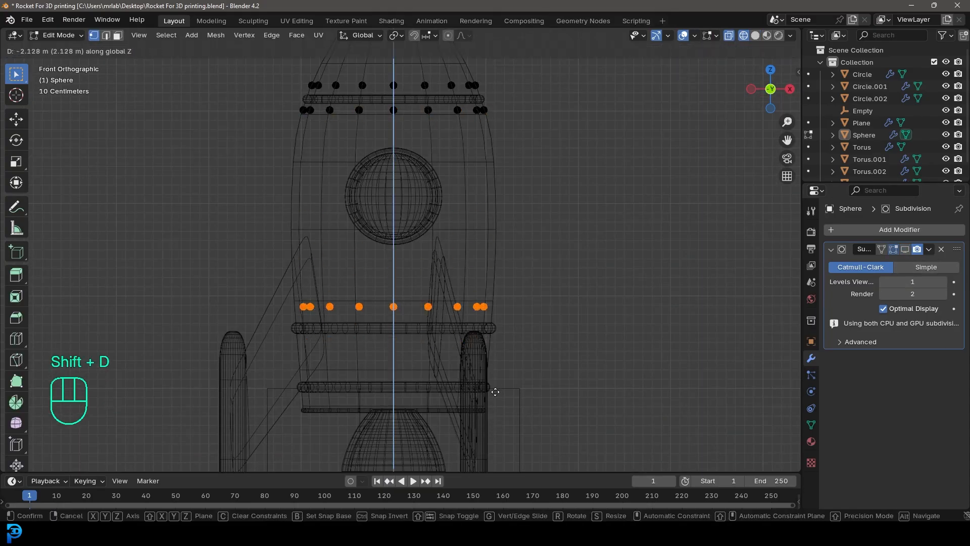
{"action": "left_click", "coordinate": [521, 397]}
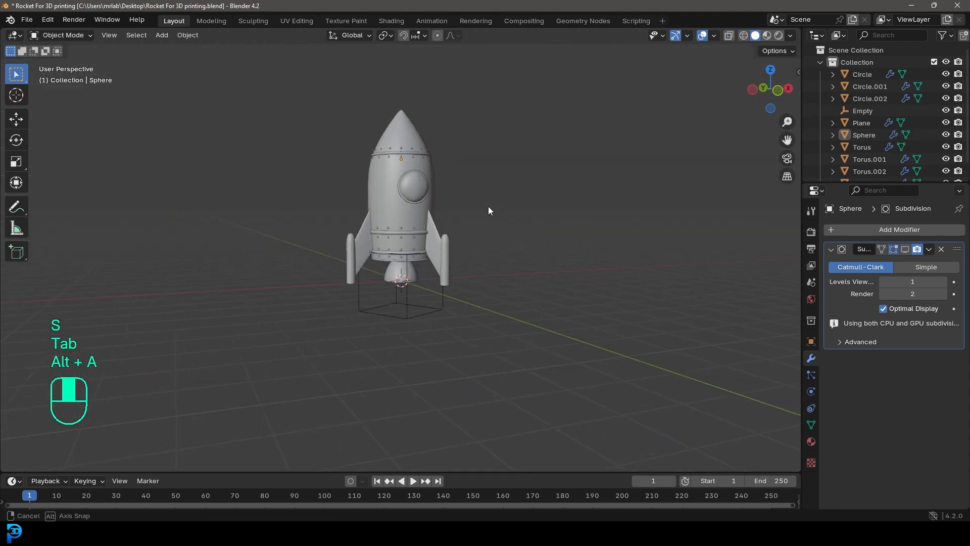
Save the Blender file with the added rivet rings
{"action": "middle_click_drag", "start_coordinate": [488, 206], "coordinate": [483, 264]}
{"action": "scroll", "coordinate": [478, 270], "scroll_direction": "up", "scroll_amount": 4}
{"action": "key", "text": "KP_1"}
{"action": "middle_click_drag", "start_coordinate": [489, 302], "coordinate": [481, 260], "text": "shift"}
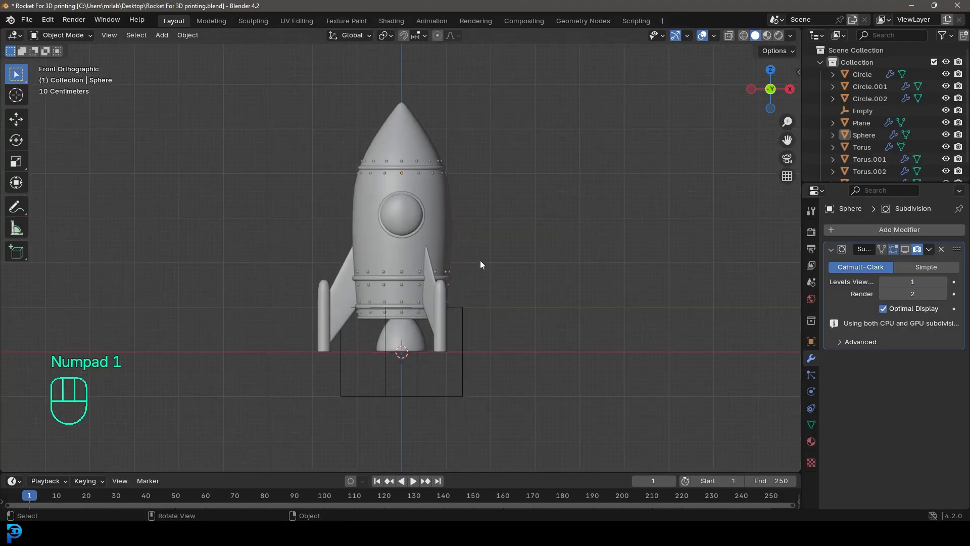
{"action": "key", "text": "ctrl+s"}
{"action": "key", "text": "ctrl+s"}
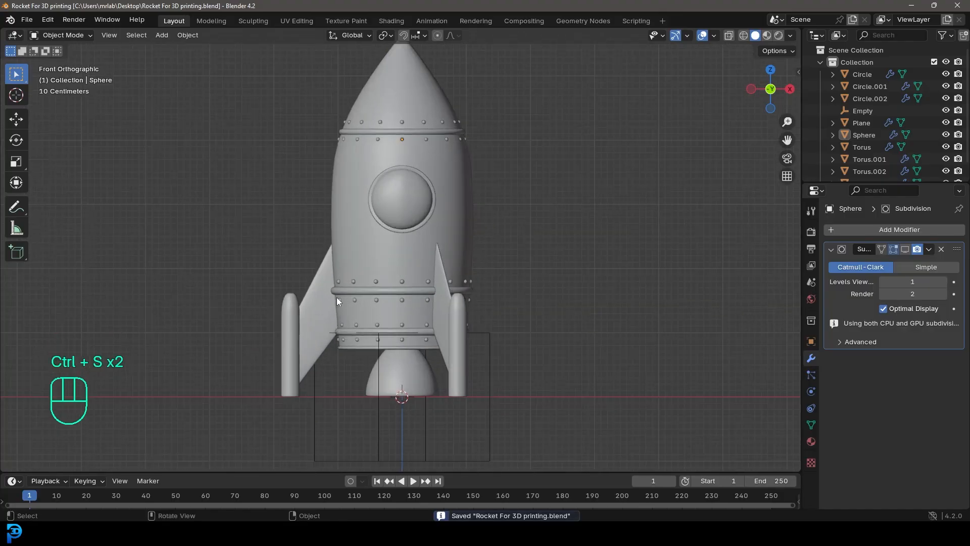
Select the fins and apply their Subdivision and Array modifiers
{"action": "left_click", "coordinate": [313, 293]}
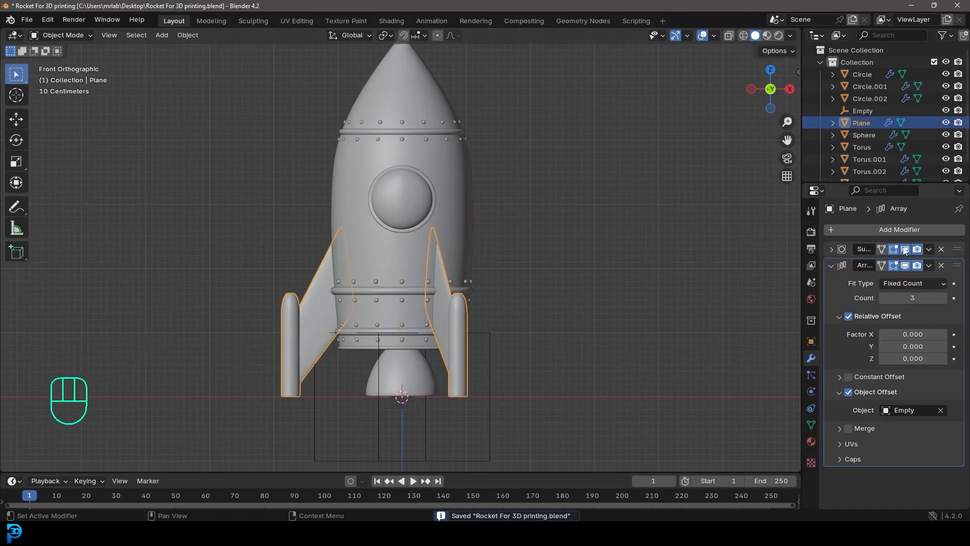
{"action": "left_click", "coordinate": [830, 264]}
{"action": "left_click", "coordinate": [831, 249]}
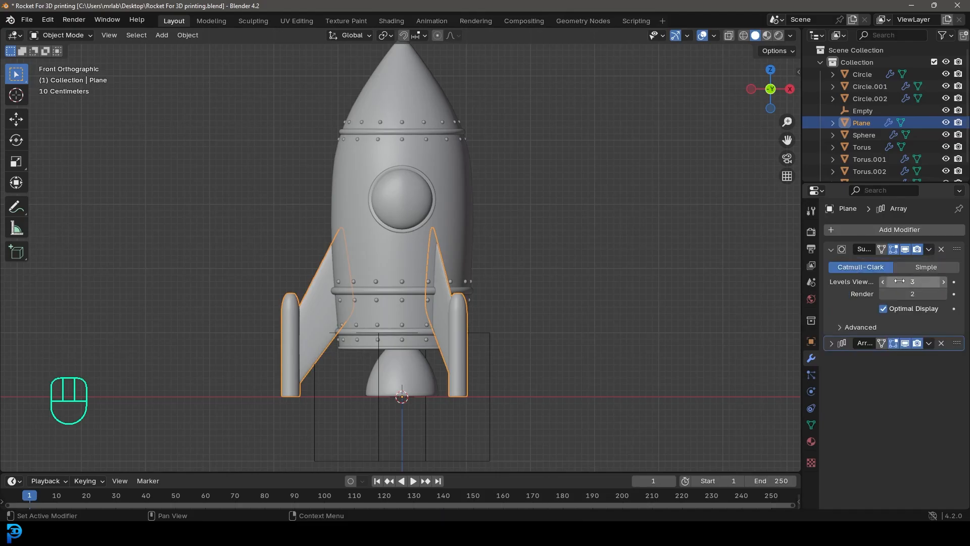
{"action": "left_click_drag", "start_coordinate": [929, 249], "coordinate": [895, 261]}
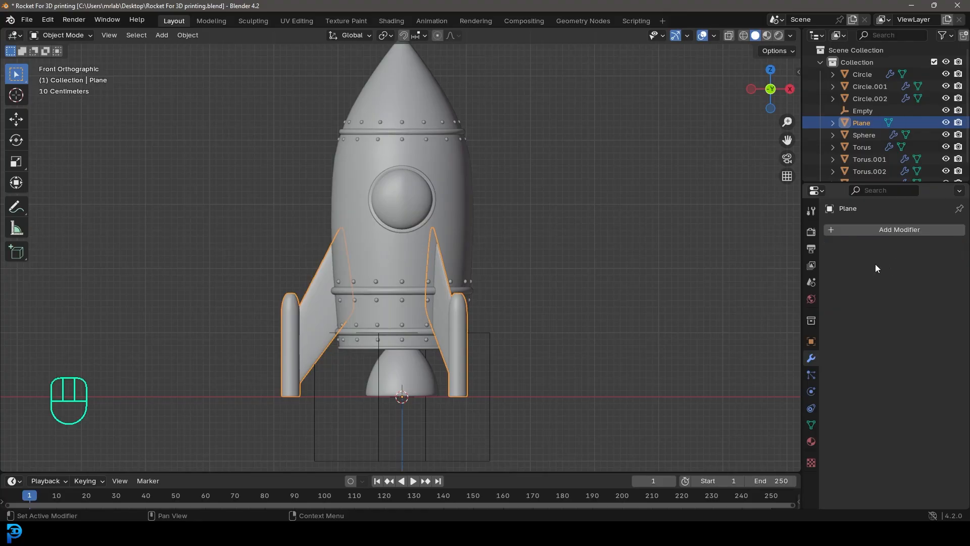
{"action": "key", "text": "r"}
{"action": "key", "text": "z"}
{"action": "right_click", "coordinate": [487, 356]}
Rotate the fins around the global Z axis about the rocket's centre
{"action": "key", "text": "r"}
{"action": "key", "text": "z"}
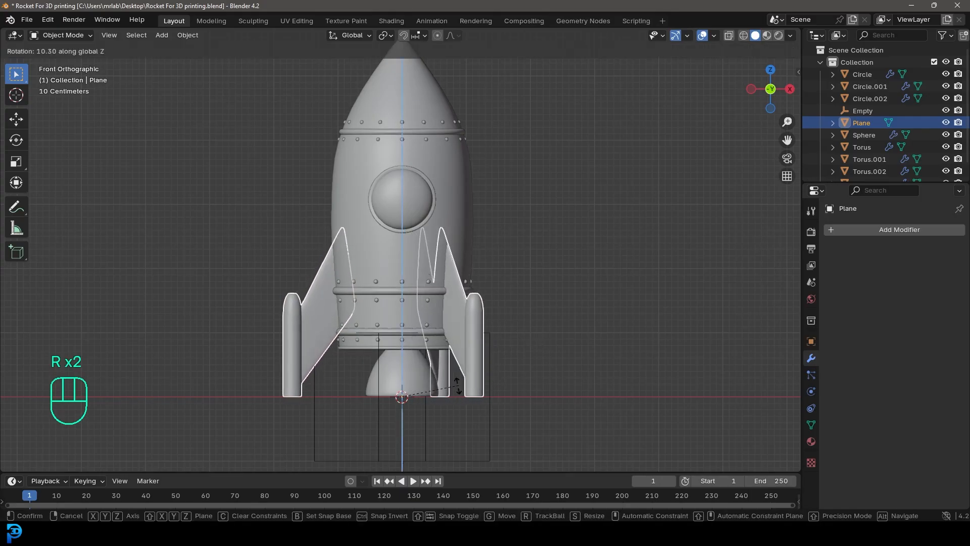
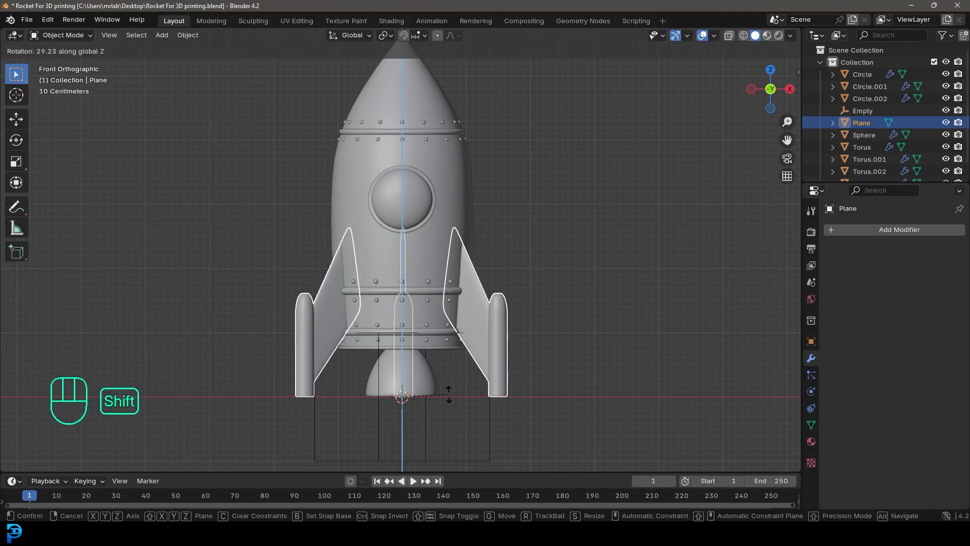
Set the fins' rotation to about 29.2° around the global Z axis
{"action": "left_click", "coordinate": [448, 393]}
{"action": "scroll", "coordinate": [497, 298], "scroll_direction": "down", "scroll_amount": 2}
{"action": "scroll", "coordinate": [420, 362], "scroll_direction": "up", "scroll_amount": 2}
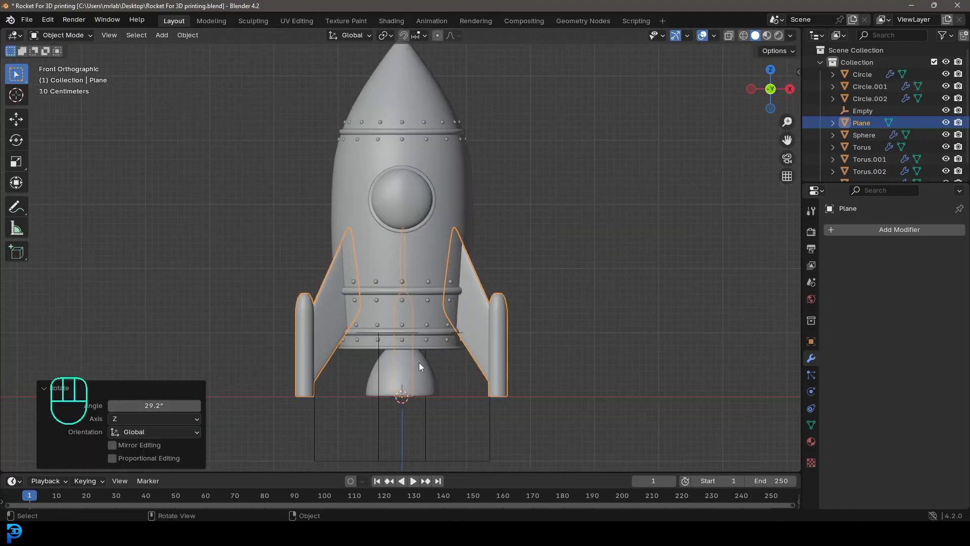
Apply the rocket body's Screw modifier, then raise its Subdivision viewport level and apply that modifier too
{"action": "left_click", "coordinate": [410, 89]}
{"action": "left_click", "coordinate": [929, 248]}
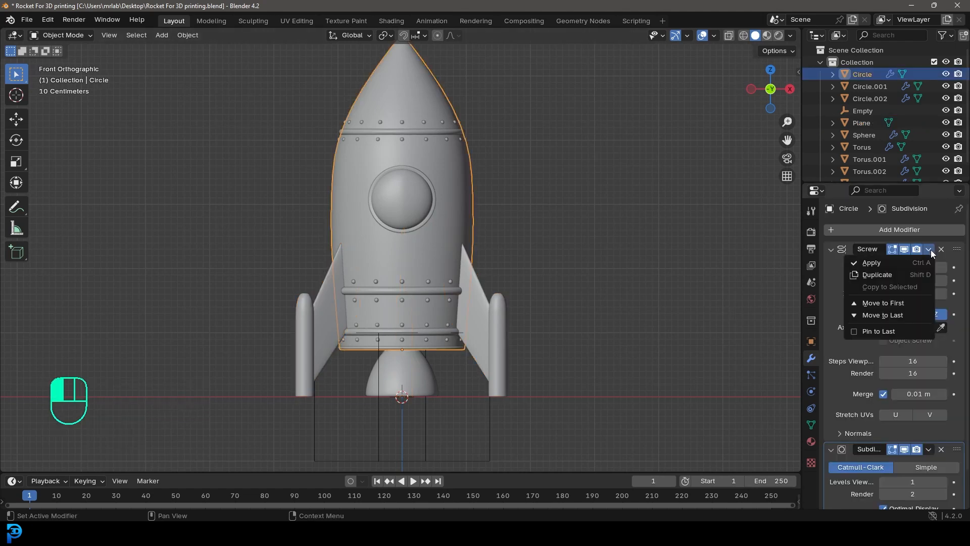
{"action": "left_click", "coordinate": [929, 261]}
{"action": "left_click", "coordinate": [929, 249]}
{"action": "left_click", "coordinate": [945, 284]}
{"action": "left_click", "coordinate": [928, 249]}
{"action": "left_click", "coordinate": [928, 262]}
Join the three hull torus rings into one object and apply their Subdivision at viewport level 2
{"action": "scroll", "coordinate": [417, 103], "scroll_direction": "up", "scroll_amount": 1}
{"action": "middle_click_drag", "start_coordinate": [411, 152], "coordinate": [417, 251], "text": "shift"}
{"action": "scroll", "coordinate": [419, 242], "scroll_direction": "up", "scroll_amount": 1}
{"action": "left_click", "coordinate": [434, 195]}
{"action": "scroll", "coordinate": [438, 212], "scroll_direction": "down", "scroll_amount": 5, "text": "shift"}
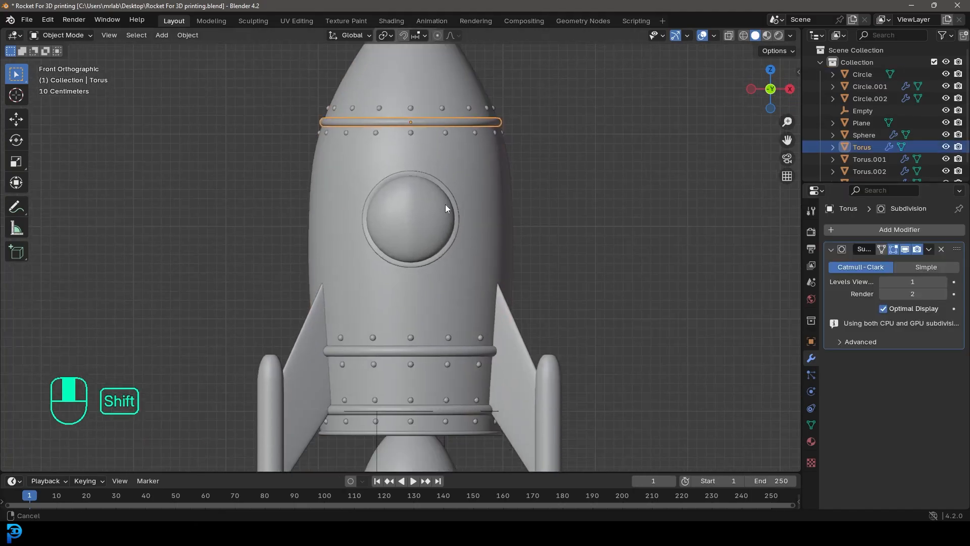
{"action": "left_click", "coordinate": [447, 290], "text": "shift"}
{"action": "left_click", "coordinate": [454, 344], "text": "shift"}
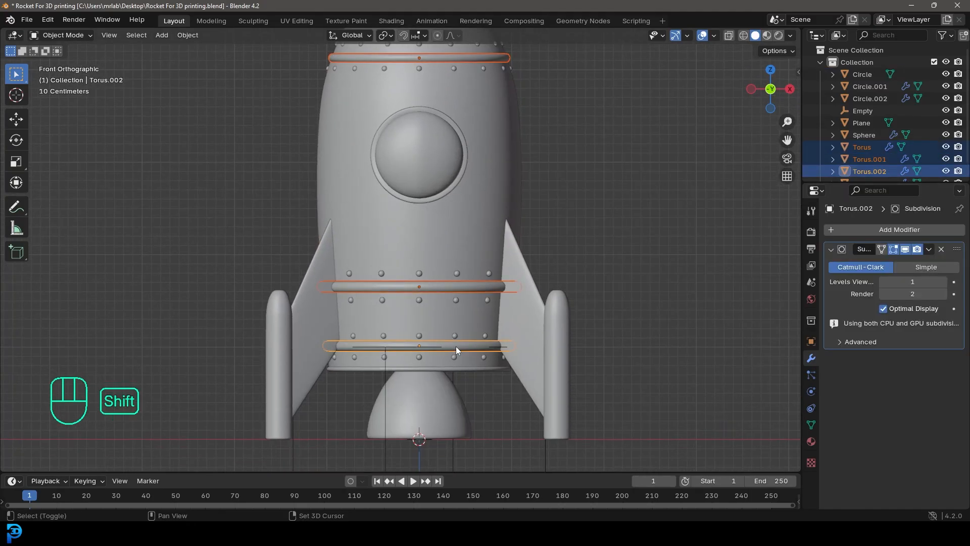
{"action": "key", "text": "ctrl+j"}
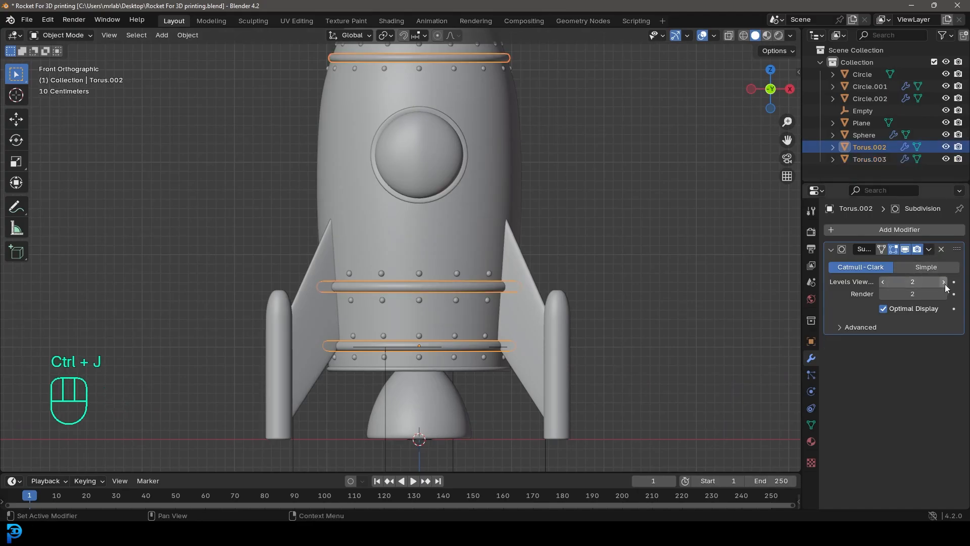
{"action": "left_click", "coordinate": [929, 249]}
{"action": "left_click", "coordinate": [923, 261]}
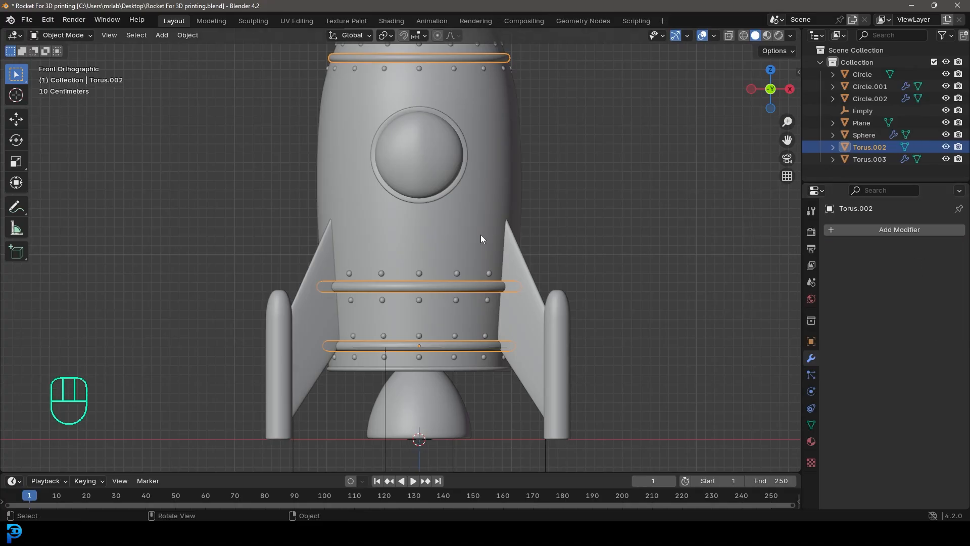
Raise the porthole's Subdivision viewport level and apply it, and apply the nozzle's Subdivision modifier
{"action": "scroll", "coordinate": [481, 235], "scroll_direction": "down", "scroll_amount": 1}
{"action": "left_click", "coordinate": [426, 157]}
{"action": "left_click", "coordinate": [944, 282]}
{"action": "left_click", "coordinate": [944, 281]}
{"action": "left_click", "coordinate": [929, 249]}
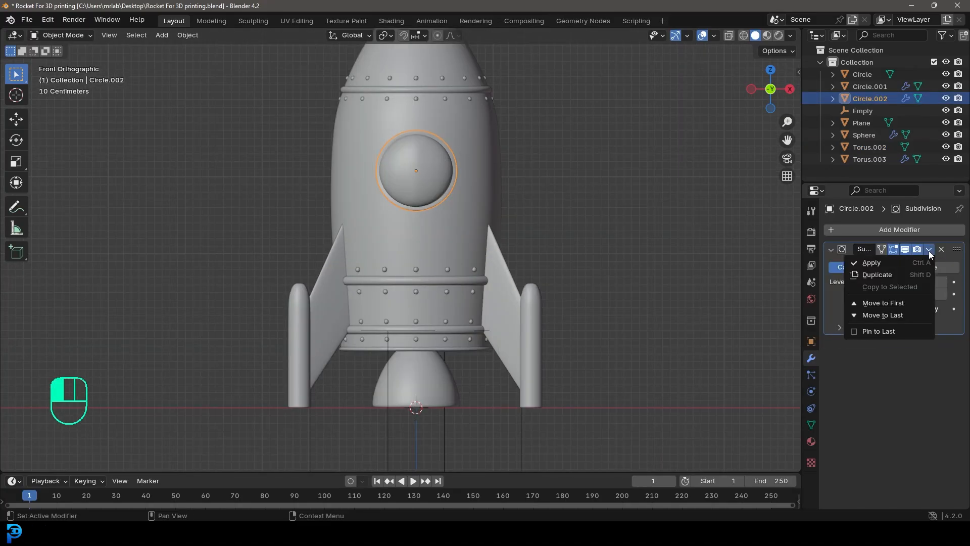
{"action": "left_click", "coordinate": [912, 262]}
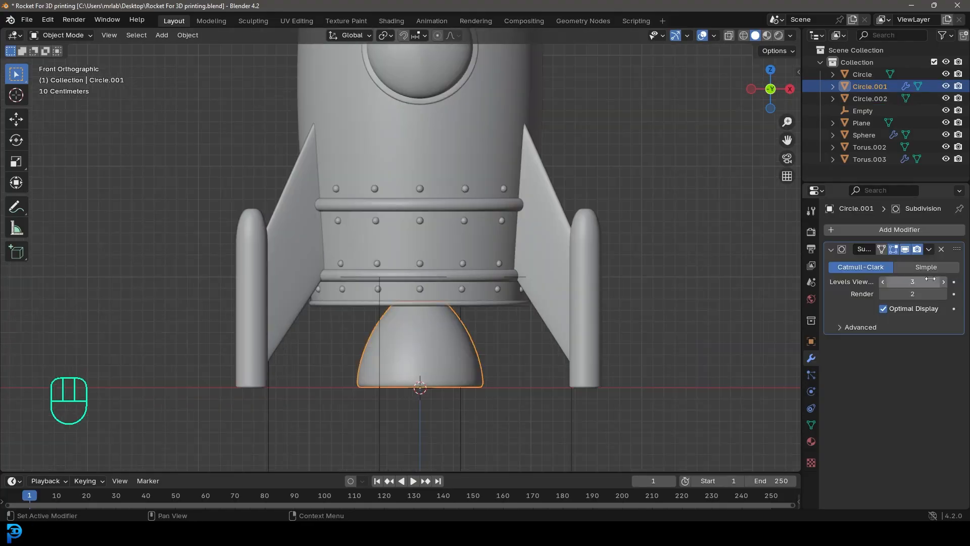
{"action": "left_click", "coordinate": [929, 249]}
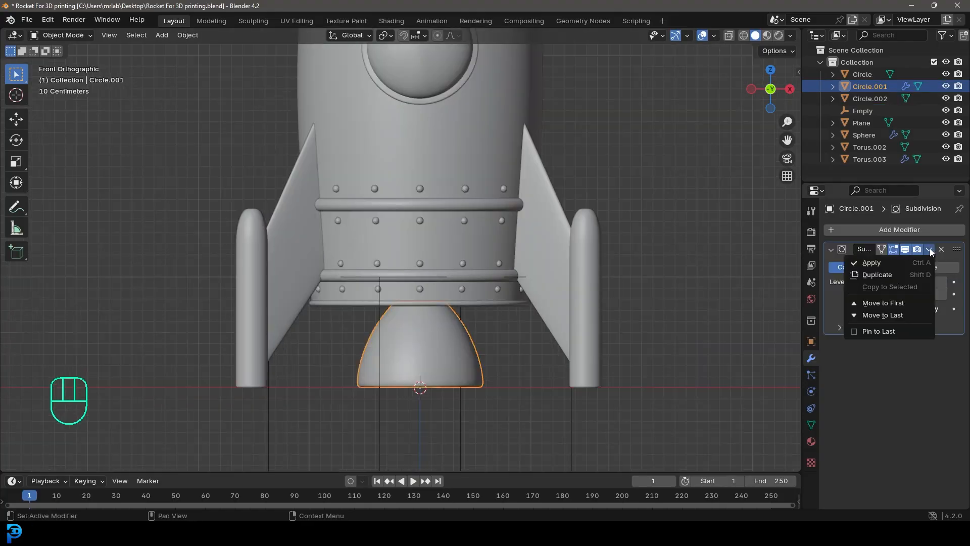
{"action": "left_click", "coordinate": [890, 264]}
Select the rivet rings and apply their Subdivision modifier
{"action": "scroll", "coordinate": [453, 309], "scroll_direction": "down", "scroll_amount": 2}
{"action": "left_click", "coordinate": [459, 286]}
{"action": "left_click", "coordinate": [472, 207]}
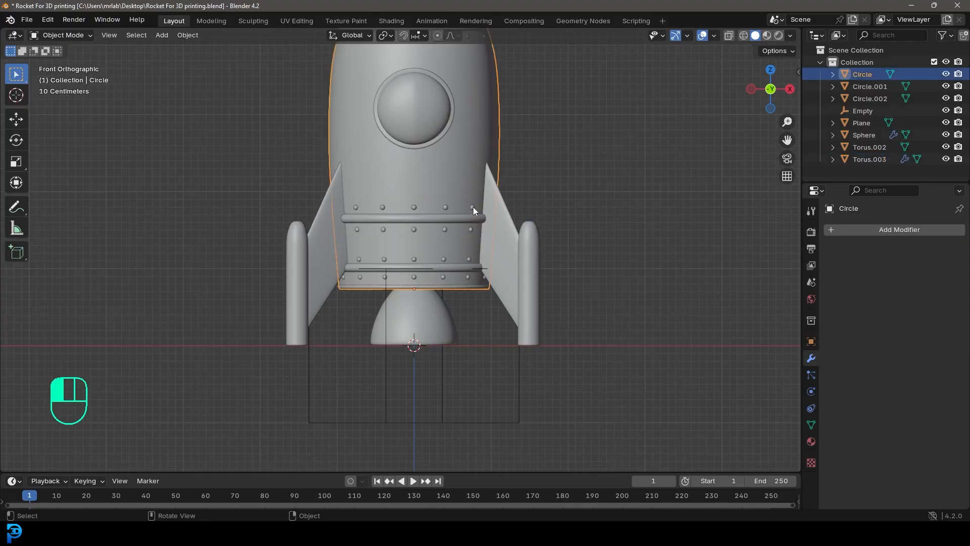
{"action": "left_click", "coordinate": [473, 208]}
{"action": "scroll", "coordinate": [687, 247], "scroll_direction": "down", "scroll_amount": 4}
{"action": "middle_click_drag", "start_coordinate": [463, 177], "coordinate": [458, 236], "text": "shift"}
{"action": "scroll", "coordinate": [329, 157], "scroll_direction": "up", "scroll_amount": 5}
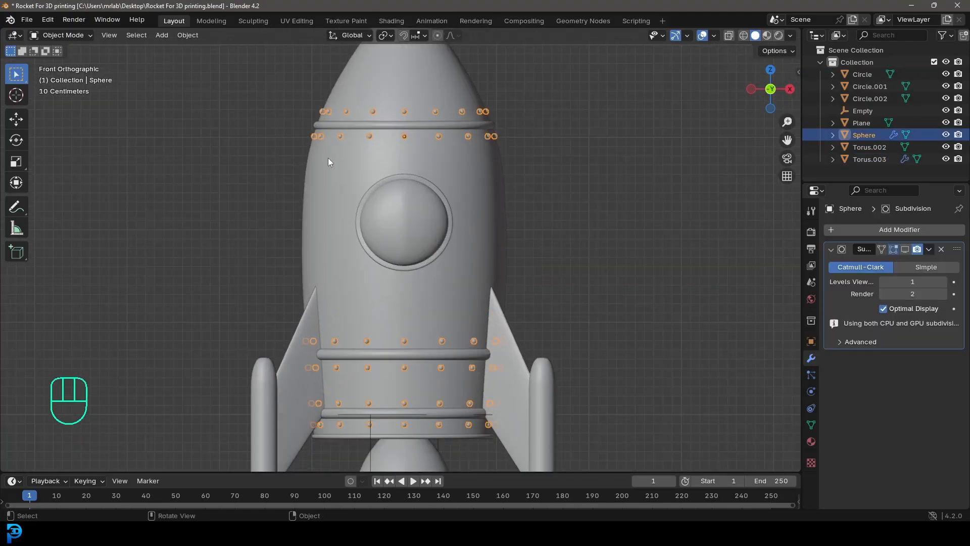
{"action": "scroll", "coordinate": [488, 150], "scroll_direction": "up", "scroll_amount": 3}
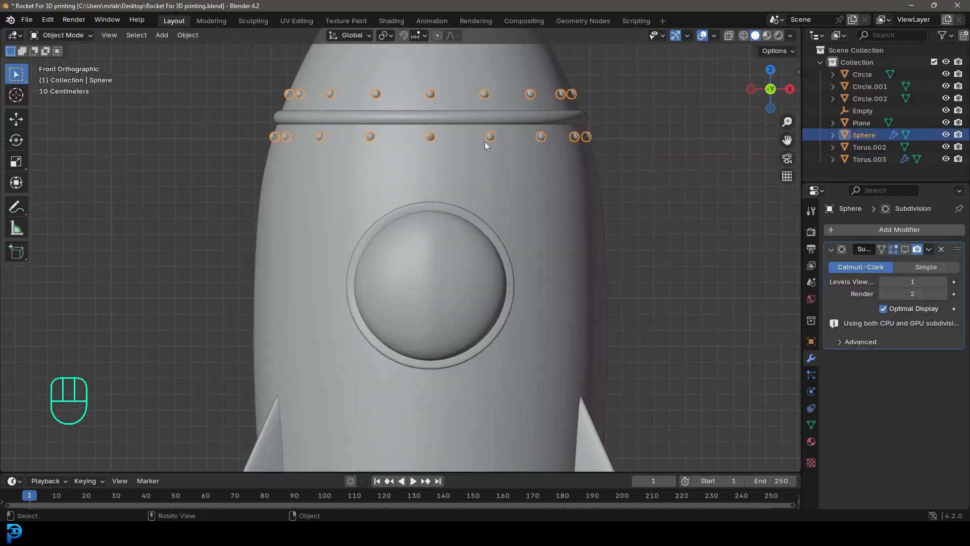
{"action": "left_click", "coordinate": [930, 249]}
{"action": "left_click", "coordinate": [920, 260]}
Delete the empty that served as the reference object for the fin array
{"action": "left_click", "coordinate": [459, 402]}
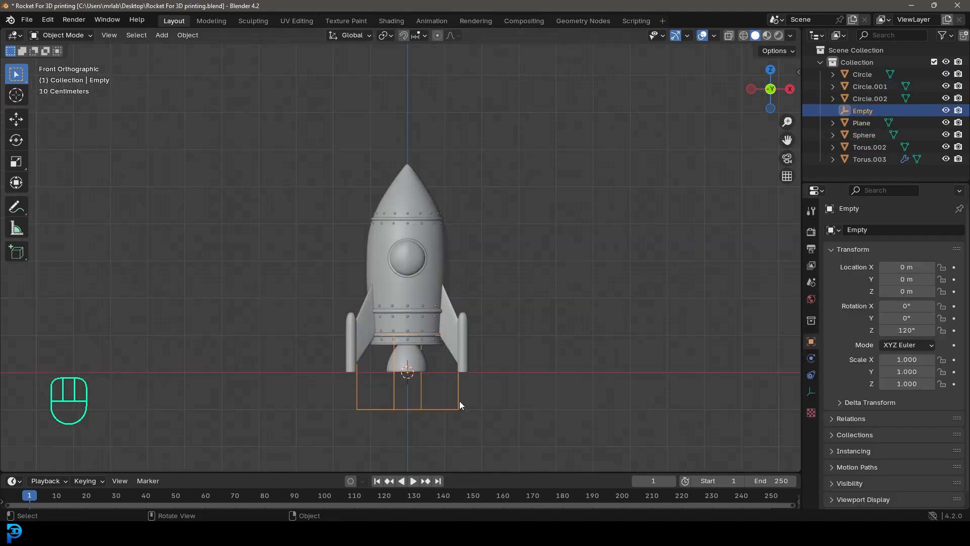
{"action": "middle_click_drag", "start_coordinate": [460, 401], "coordinate": [447, 337]}
{"action": "key", "text": "Delete"}
Select all rocket parts with the nozzle as the active object and join them into a single mesh
{"action": "scroll", "coordinate": [463, 348], "scroll_direction": "up", "scroll_amount": 4}
{"action": "key", "text": "a"}
{"action": "middle_click_drag", "start_coordinate": [438, 211], "coordinate": [461, 187]}
{"action": "scroll", "coordinate": [440, 299], "scroll_direction": "up", "scroll_amount": 2}
{"action": "middle_click_drag", "start_coordinate": [441, 299], "coordinate": [489, 247], "text": "shift"}
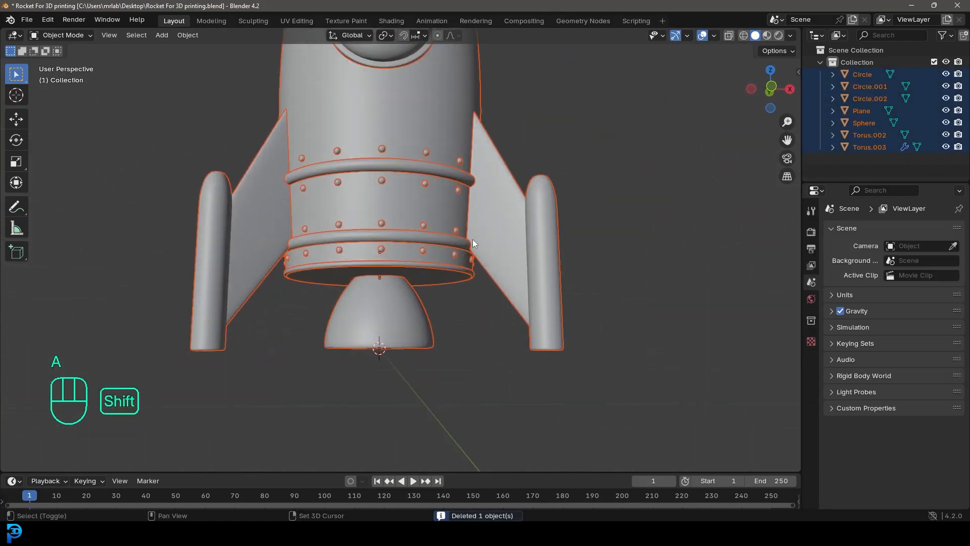
{"action": "left_click", "coordinate": [414, 317], "text": "shift"}
{"action": "scroll", "coordinate": [384, 322], "scroll_direction": "down", "scroll_amount": 5}
{"action": "middle_click_drag", "start_coordinate": [380, 326], "coordinate": [453, 301]}
{"action": "scroll", "coordinate": [453, 301], "scroll_direction": "up", "scroll_amount": 2}
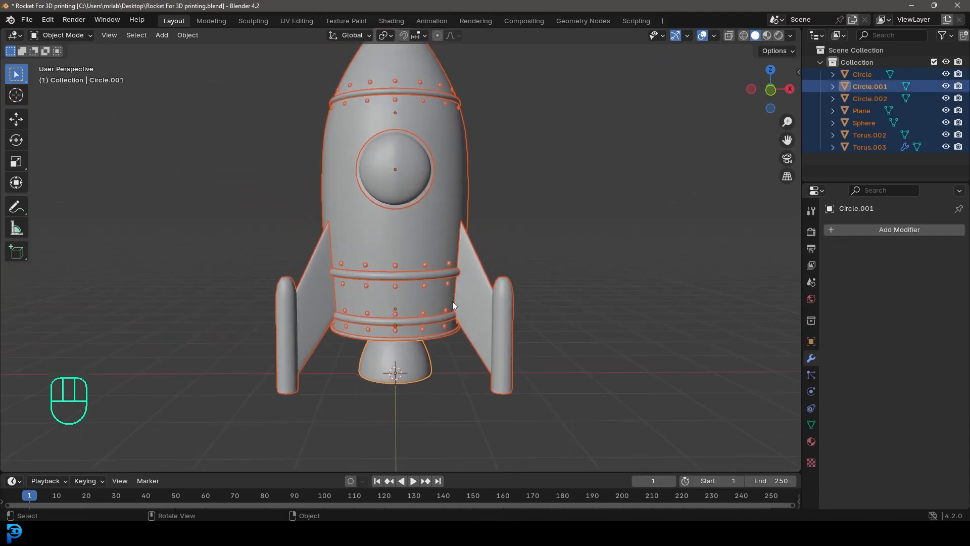
{"action": "key", "text": "ctrl+j"}
{"action": "scroll", "coordinate": [482, 250], "scroll_direction": "down", "scroll_amount": 3}
{"action": "middle_click_drag", "start_coordinate": [482, 250], "coordinate": [514, 257]}
{"action": "scroll", "coordinate": [508, 261], "scroll_direction": "up", "scroll_amount": 3}
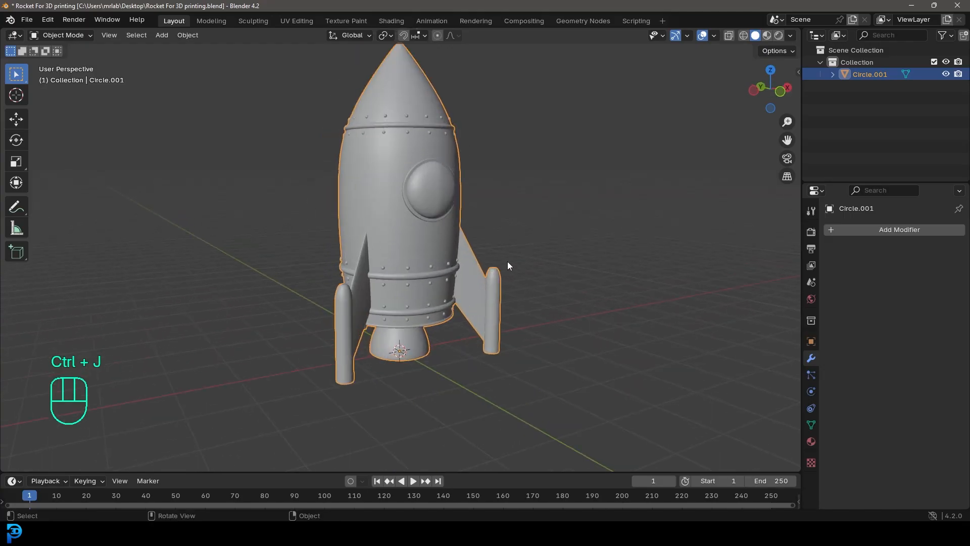
Recalculate all normals of the joined rocket mesh to the outside in Edit Mode and deselect everything
{"action": "key", "text": "Tab"}
{"action": "key", "text": "alt+a"}
{"action": "key", "text": "a"}
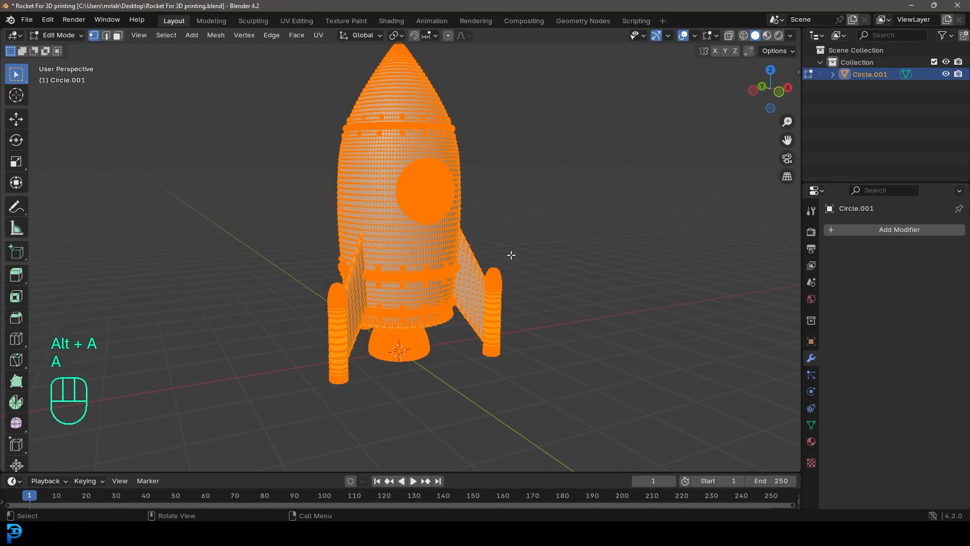
{"action": "key", "text": "alt+n"}
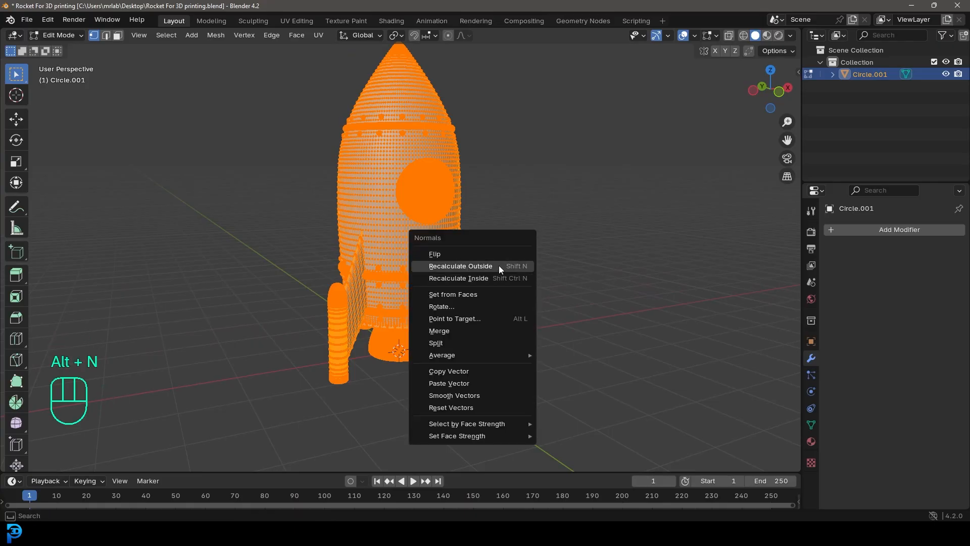
{"action": "left_click", "coordinate": [499, 265]}
{"action": "middle_click_drag", "start_coordinate": [498, 265], "coordinate": [473, 259]}
{"action": "left_click", "coordinate": [106, 35]}
{"action": "middle_click_drag", "start_coordinate": [556, 216], "coordinate": [559, 238]}
{"action": "key", "text": "alt+a"}
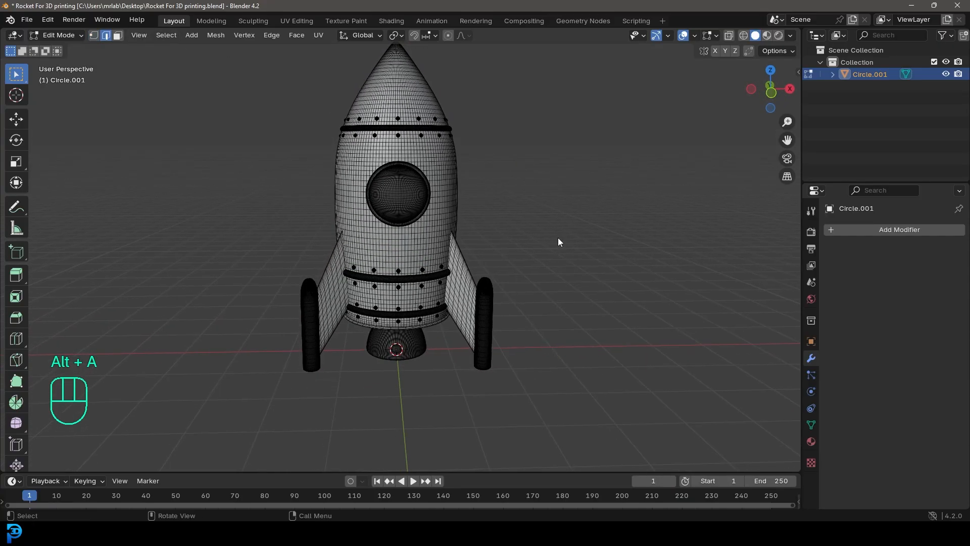
Return the rocket to Object Mode and save the Blender file
{"action": "key", "text": "Tab"}
{"action": "key", "text": "KP_1"}
{"action": "key", "text": "ctrl+s"}
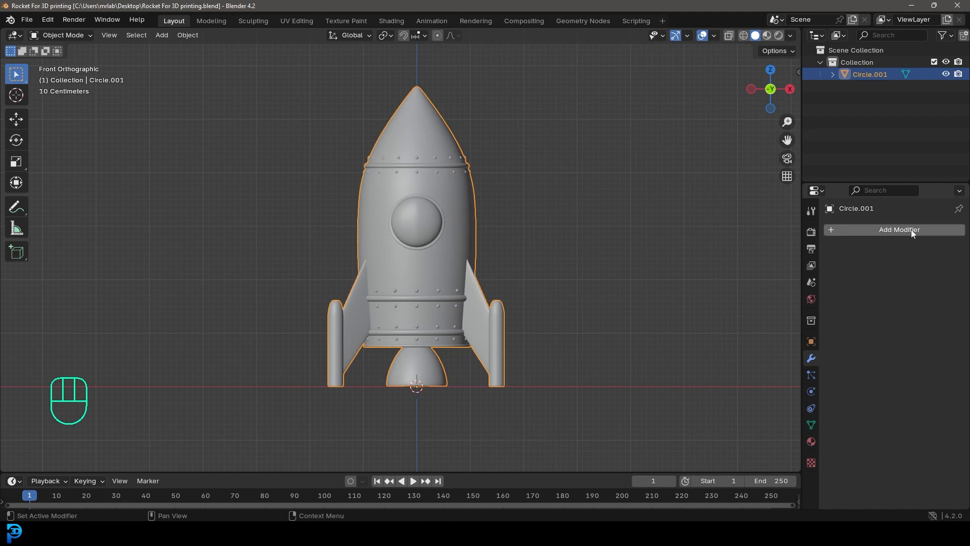
Add a Remesh modifier in Voxel mode to the rocket and set a much finer voxel size
{"action": "left_click", "coordinate": [904, 230]}
{"action": "left_click", "coordinate": [902, 230]}
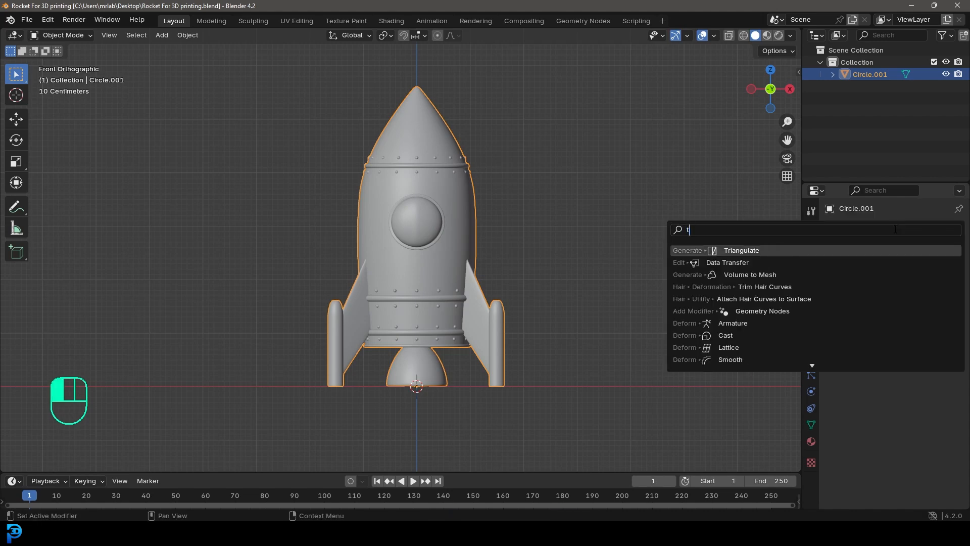
{"action": "type", "text": "remesh"}
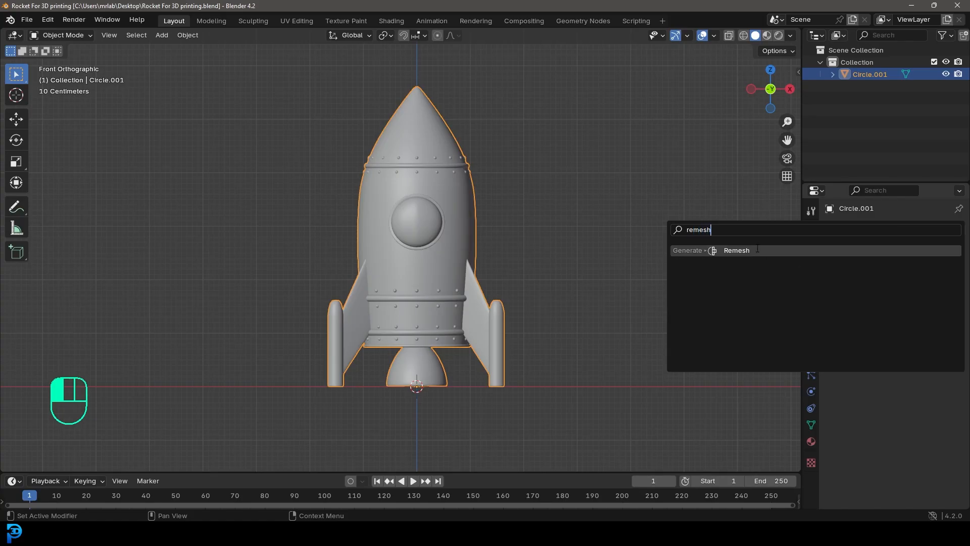
{"action": "left_click", "coordinate": [756, 249]}
{"action": "left_click", "coordinate": [919, 282]}
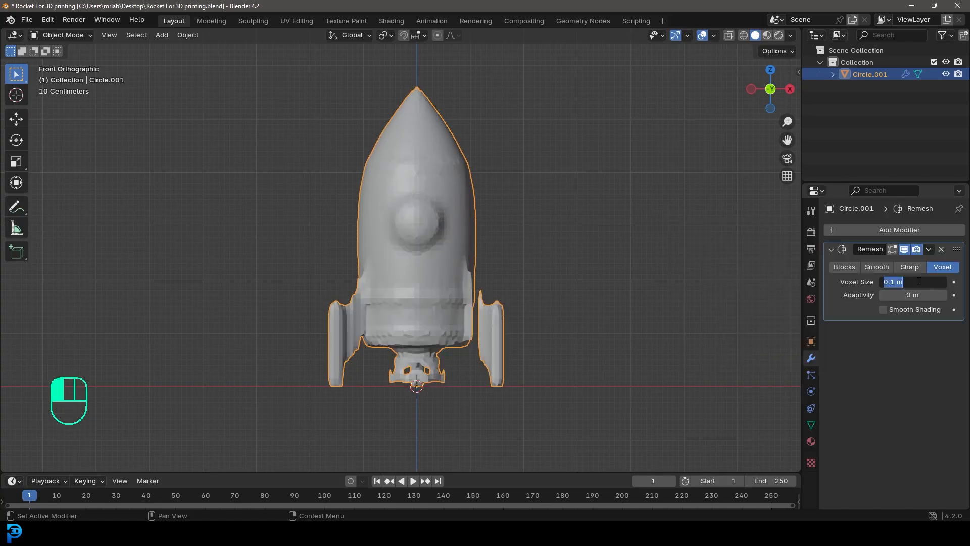
{"action": "key", "text": "BackSpace"}
{"action": "type", "text": ".008"}
{"action": "key", "text": "Return"}
Apply the Remesh modifier to the rocket
{"action": "middle_click_drag", "start_coordinate": [546, 256], "coordinate": [657, 253]}
{"action": "left_click", "coordinate": [929, 250]}
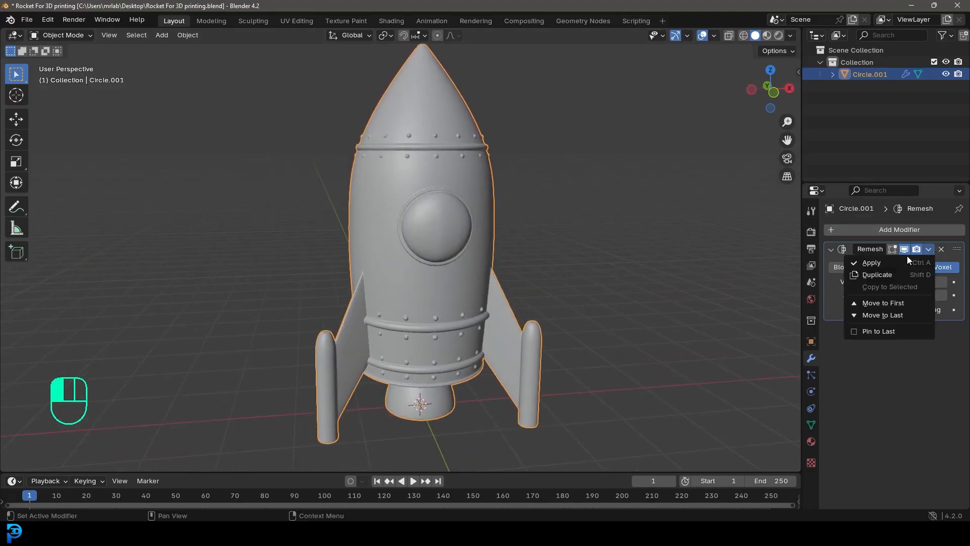
{"action": "left_click", "coordinate": [878, 261]}
{"action": "middle_click_drag", "start_coordinate": [548, 254], "coordinate": [509, 299]}
{"action": "key", "text": "KP_1"}
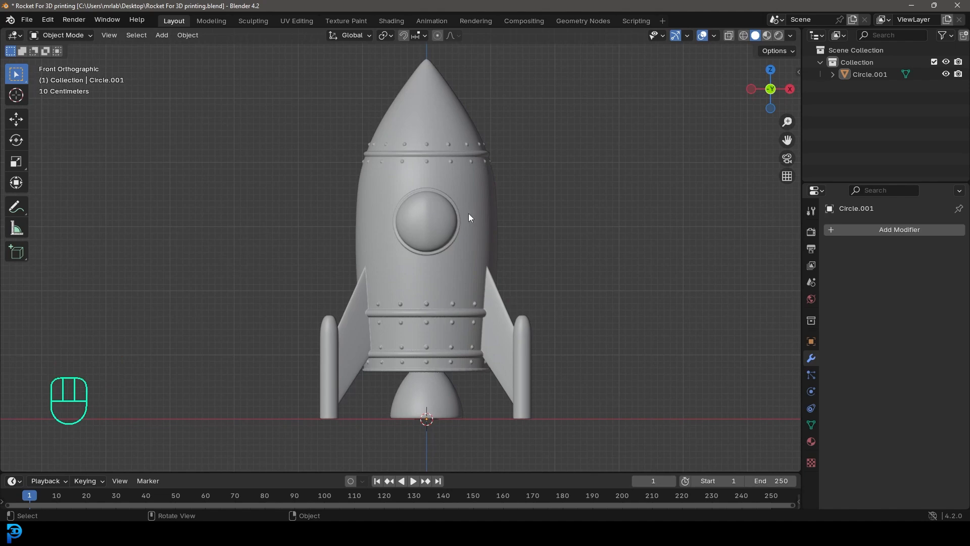
{"action": "middle_click_drag", "start_coordinate": [457, 225], "coordinate": [518, 239], "text": "shift"}
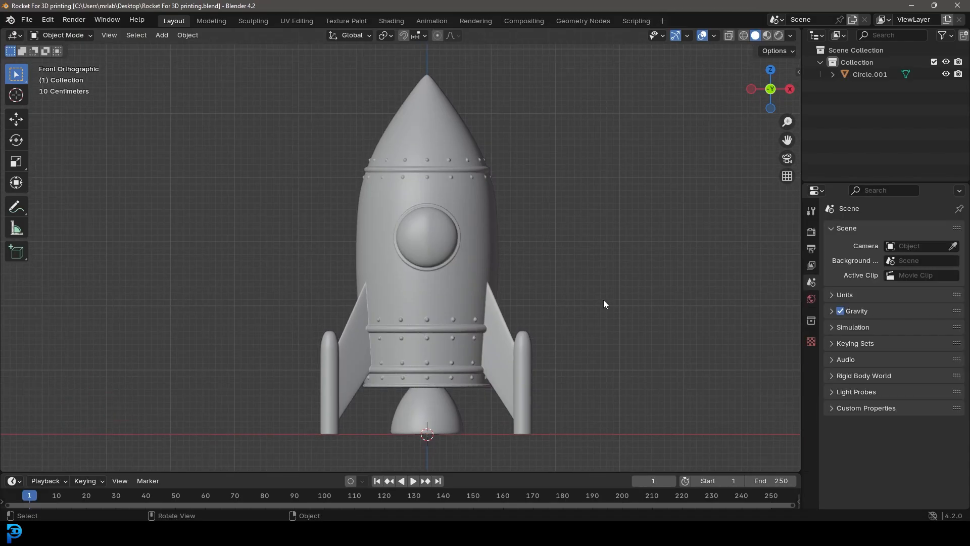
Switch to Chrome and open the Windows download of FlashPrint 5 from Flashforge's Software FlashPrint page
{"action": "mouse_move", "coordinate": [415, 487]}
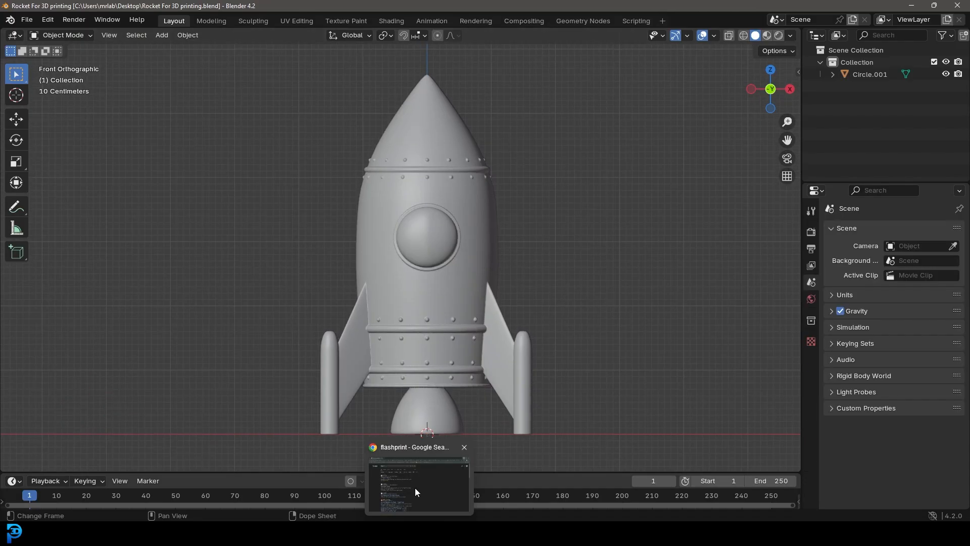
{"action": "left_click", "coordinate": [419, 465]}
{"action": "left_click_drag", "start_coordinate": [159, 88], "coordinate": [67, 91]}
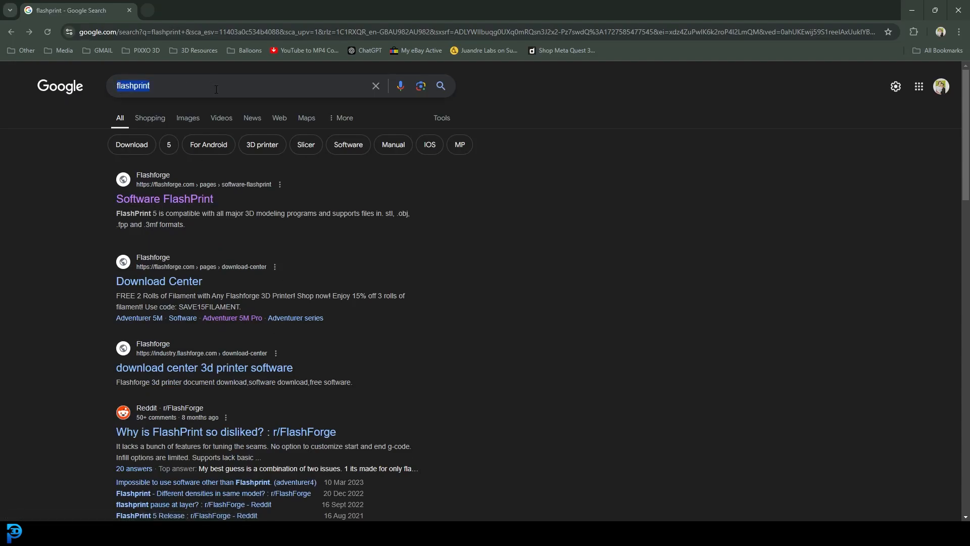
{"action": "left_click", "coordinate": [200, 201]}
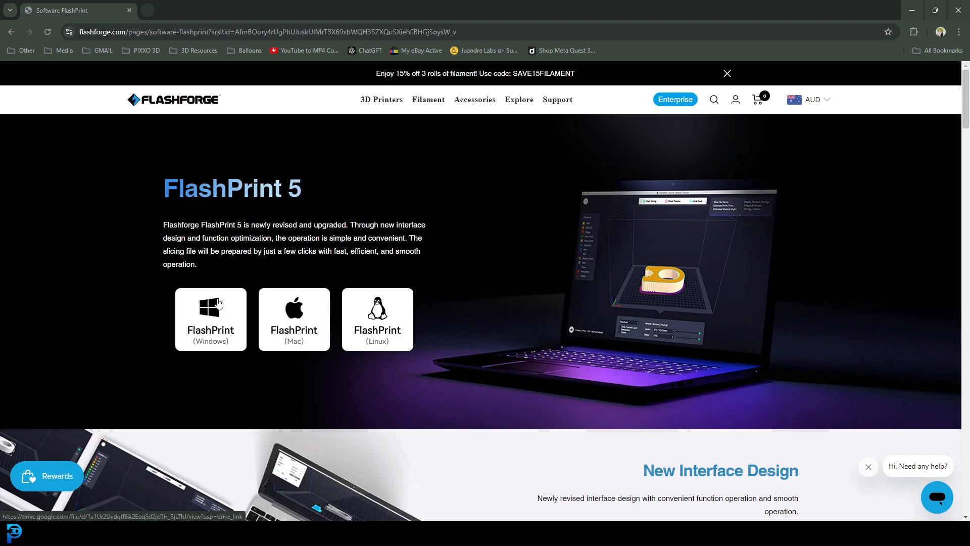
{"action": "left_click", "coordinate": [218, 304]}
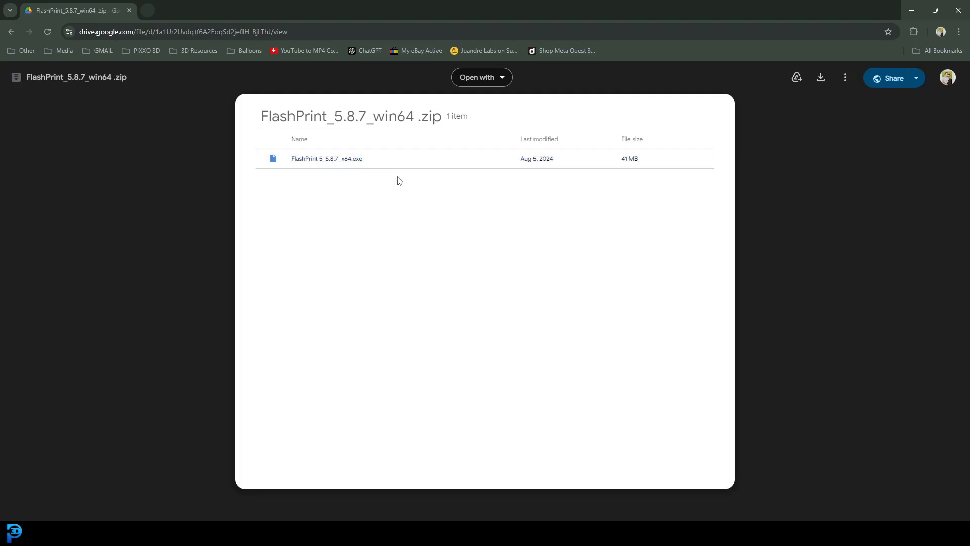
Minimise the browser and maximise the FlashPrint slicer window
{"action": "left_click", "coordinate": [913, 10]}
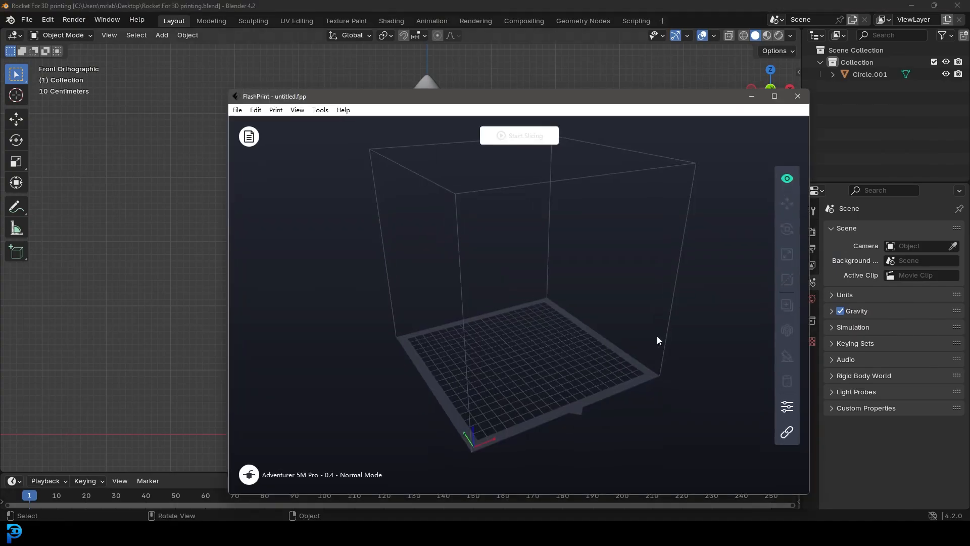
{"action": "left_click", "coordinate": [774, 96]}
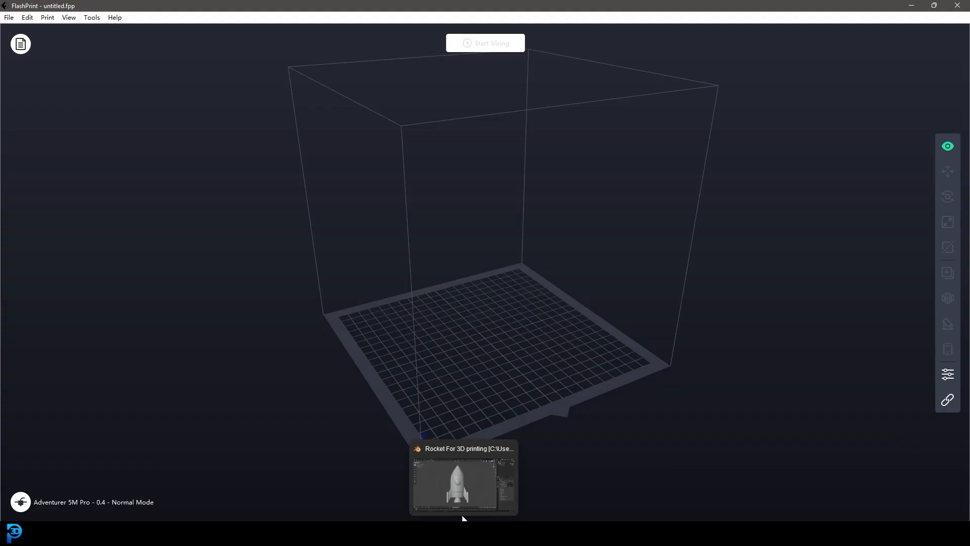
Switch back to Blender, select the rocket and open its modifier properties
{"action": "left_click", "coordinate": [506, 470]}
{"action": "left_click", "coordinate": [441, 156]}
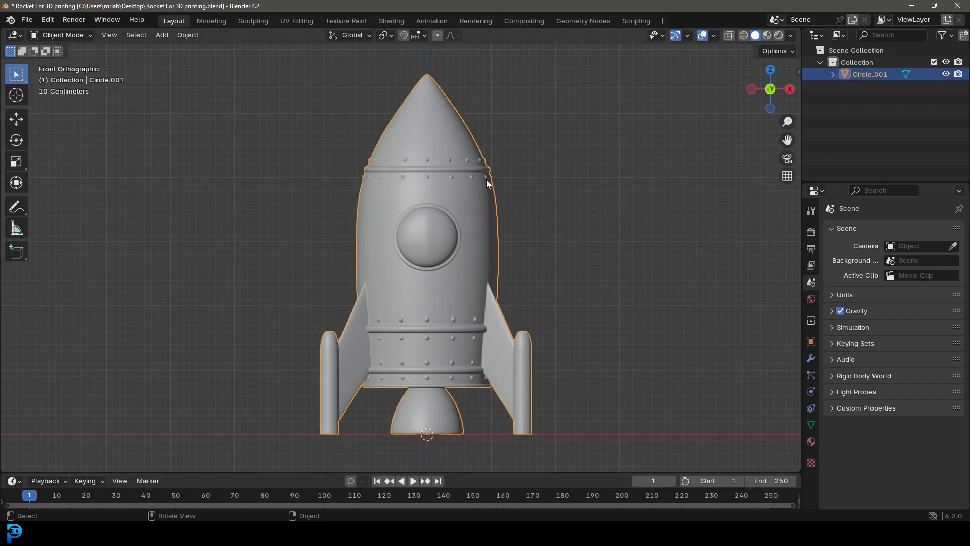
{"action": "left_click", "coordinate": [811, 358]}
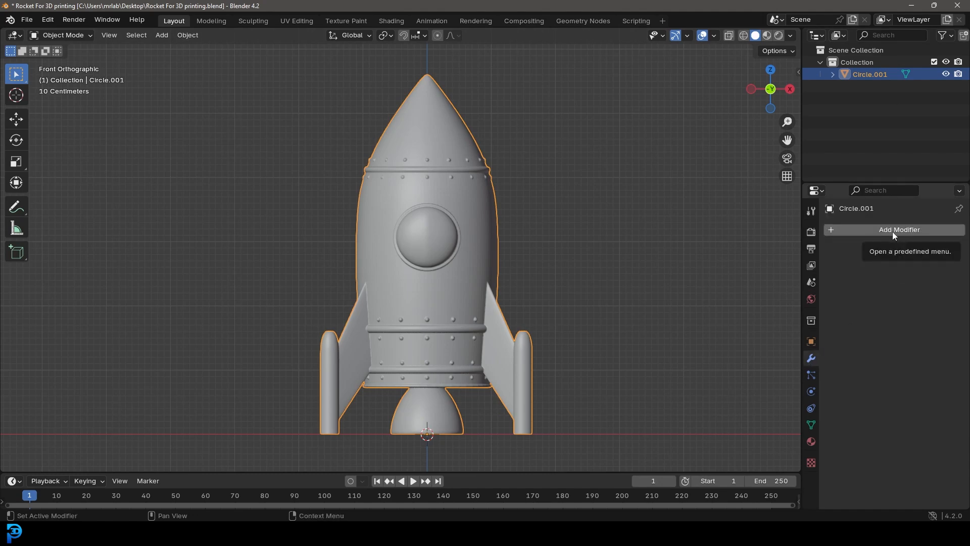
{"action": "scroll", "coordinate": [485, 202], "scroll_direction": "up", "scroll_amount": 2}
{"action": "scroll", "coordinate": [372, 220], "scroll_direction": "down", "scroll_amount": 4}
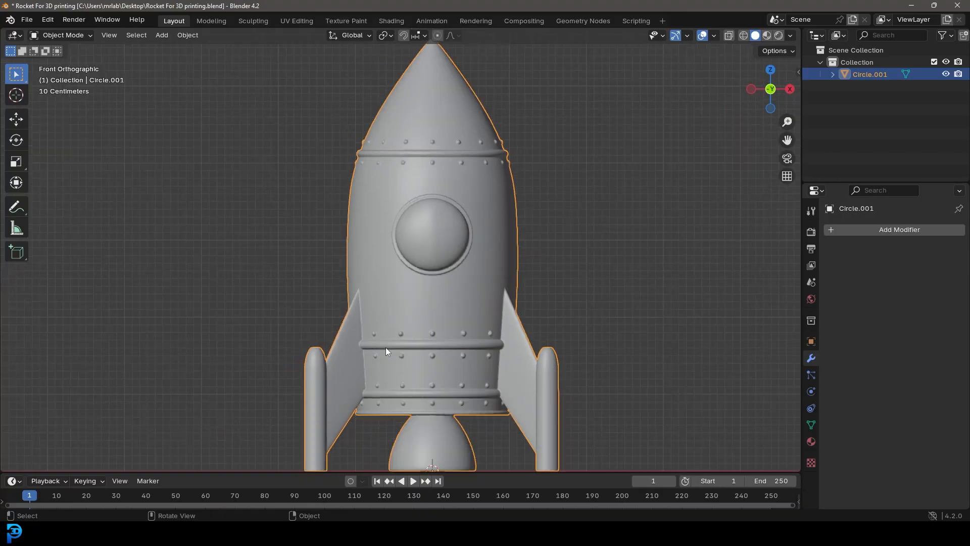
Inspect the rocket's mesh density in wireframe shading and return to solid shading
{"action": "mouse_move", "coordinate": [389, 287]}
{"action": "middle_mouse_down"}
{"action": "mouse_move", "coordinate": [419, 260]}
{"action": "mouse_move", "coordinate": [453, 282]}
{"action": "mouse_move", "coordinate": [435, 352]}
{"action": "mouse_move", "coordinate": [563, 313]}
{"action": "mouse_move", "coordinate": [506, 215]}
{"action": "mouse_move", "coordinate": [565, 238]}
{"action": "mouse_move", "coordinate": [478, 337]}
{"action": "mouse_move", "coordinate": [458, 344]}
{"action": "mouse_move", "coordinate": [468, 302]}
{"action": "mouse_move", "coordinate": [429, 301]}
{"action": "middle_mouse_up"}
{"action": "key", "text": "z"}
{"action": "key", "text": "4"}
{"action": "key", "text": "z"}
{"action": "left_click", "coordinate": [551, 301]}
{"action": "scroll", "coordinate": [533, 223], "scroll_direction": "up", "scroll_amount": 3}
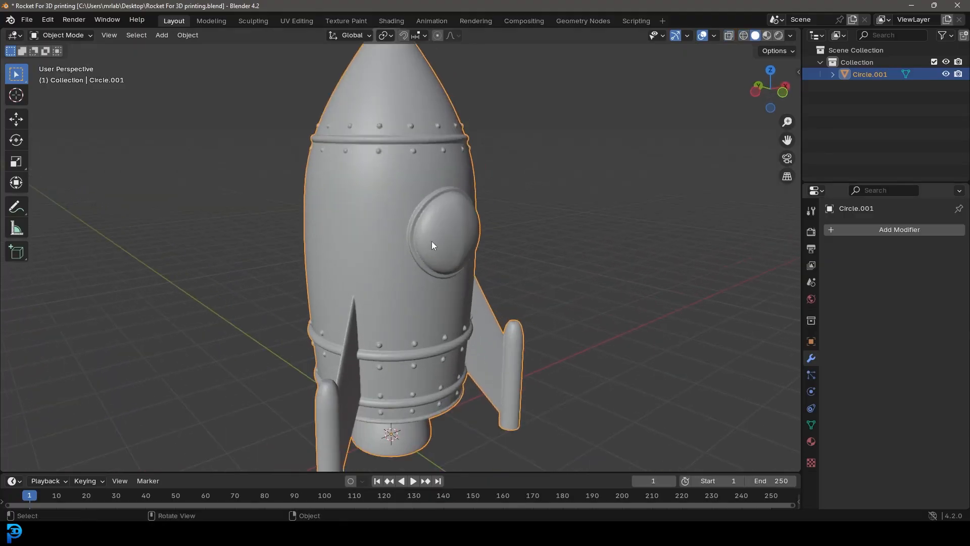
{"action": "scroll", "coordinate": [408, 159], "scroll_direction": "down", "scroll_amount": 3}
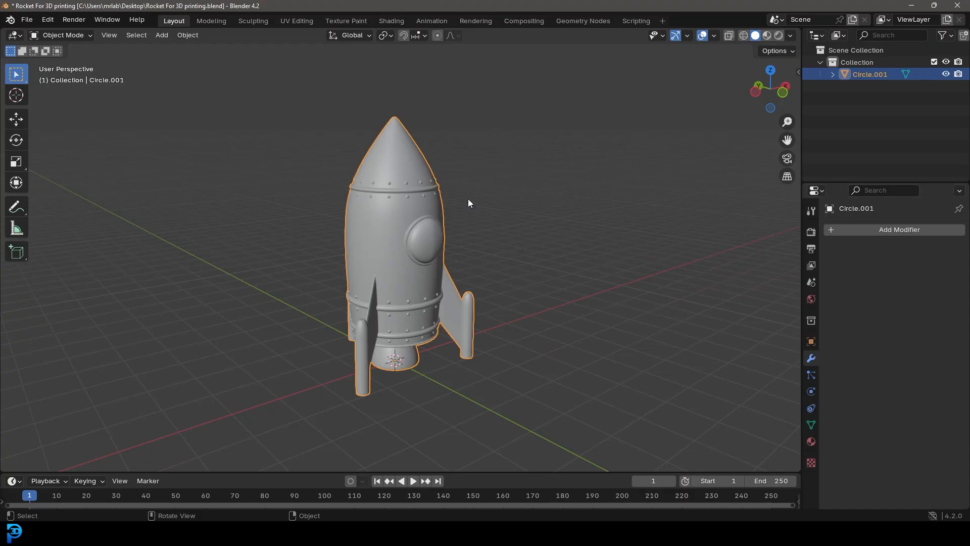
Export the rocket to the Desktop as an STL file named "Rocket For 3D printing.stl"
{"action": "left_click", "coordinate": [26, 20]}
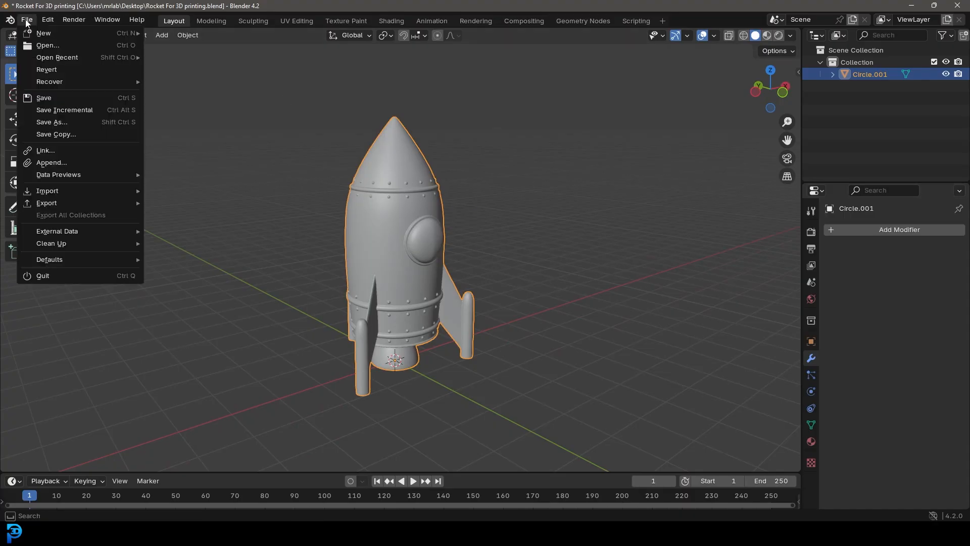
{"action": "mouse_move", "coordinate": [49, 205]}
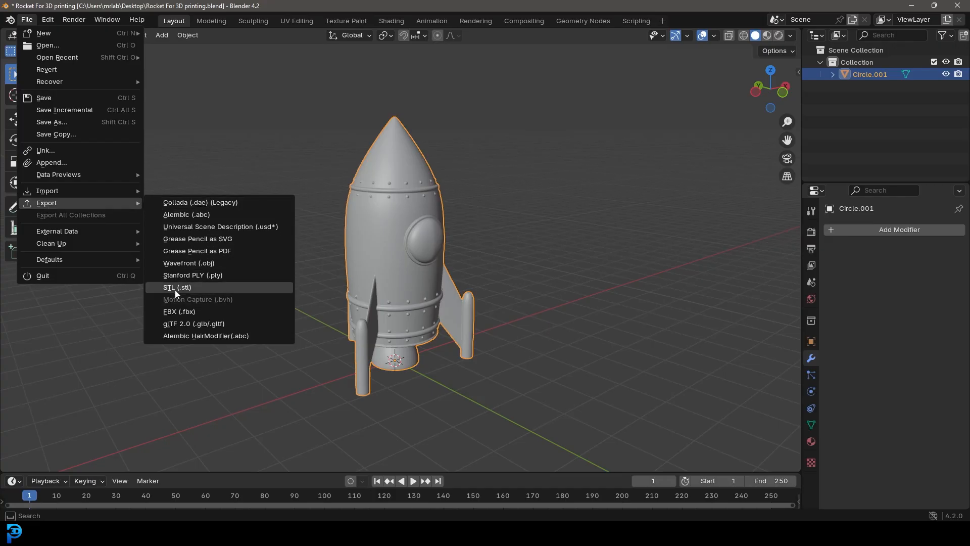
{"action": "left_click", "coordinate": [207, 292]}
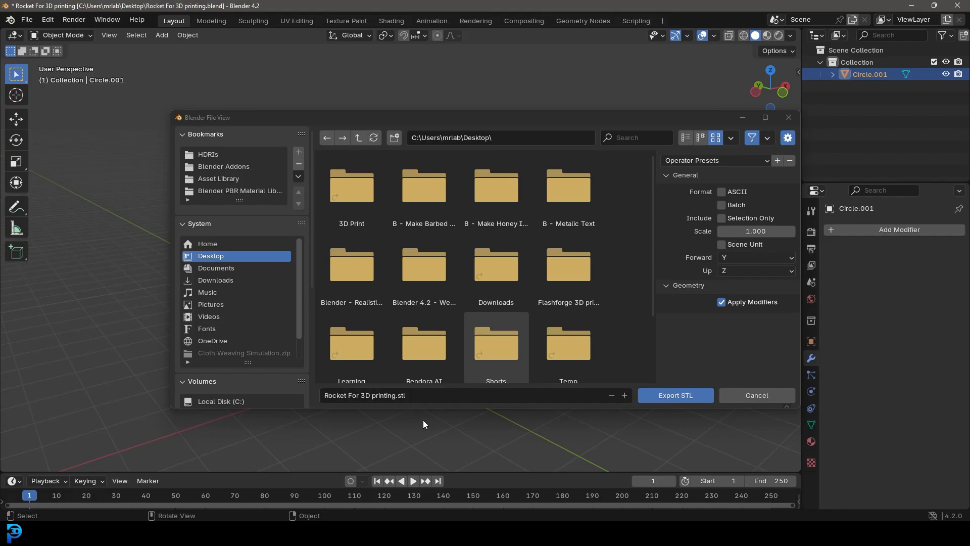
{"action": "left_click", "coordinate": [672, 396]}
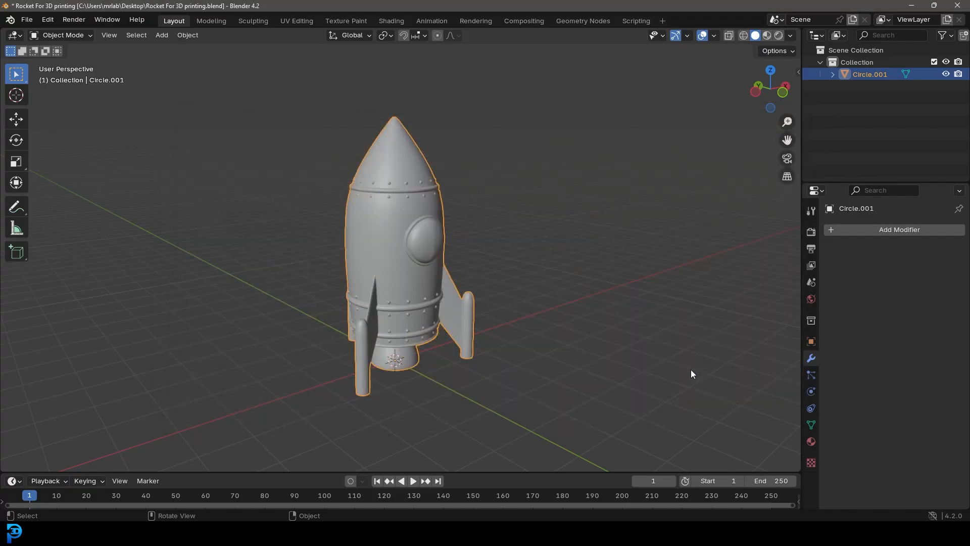
Switch to FlashPrint, load the rocket STL from the desktop onto the build plate and maximise the slicer window
{"action": "left_click", "coordinate": [913, 5]}
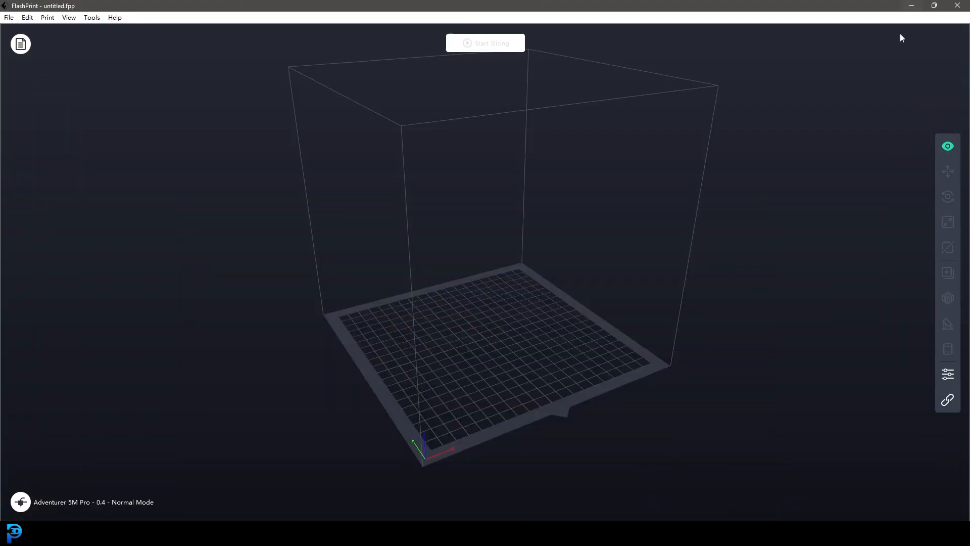
{"action": "double_click", "coordinate": [552, 8]}
{"action": "left_click_drag", "start_coordinate": [637, 16], "coordinate": [968, 237]}
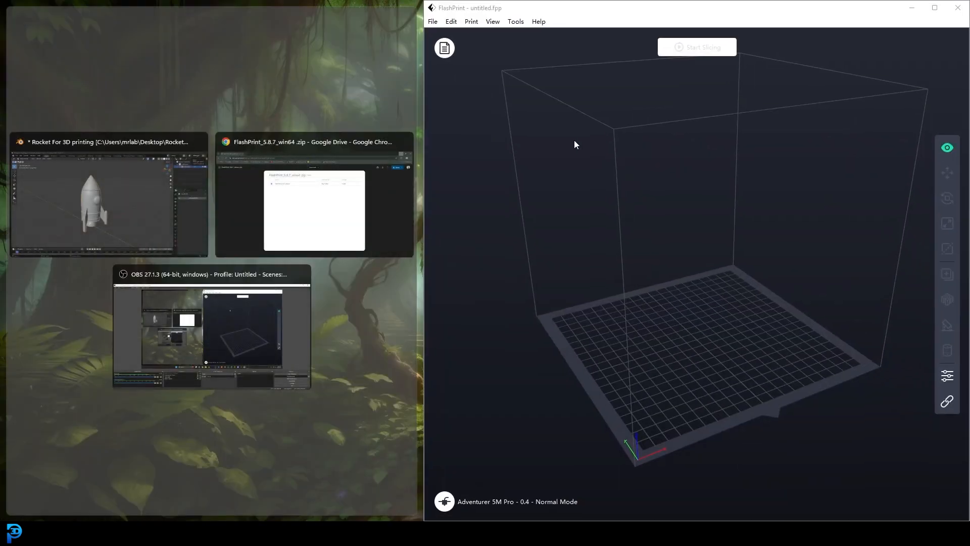
{"action": "left_click", "coordinate": [337, 2]}
{"action": "left_click_drag", "start_coordinate": [23, 78], "coordinate": [743, 314]}
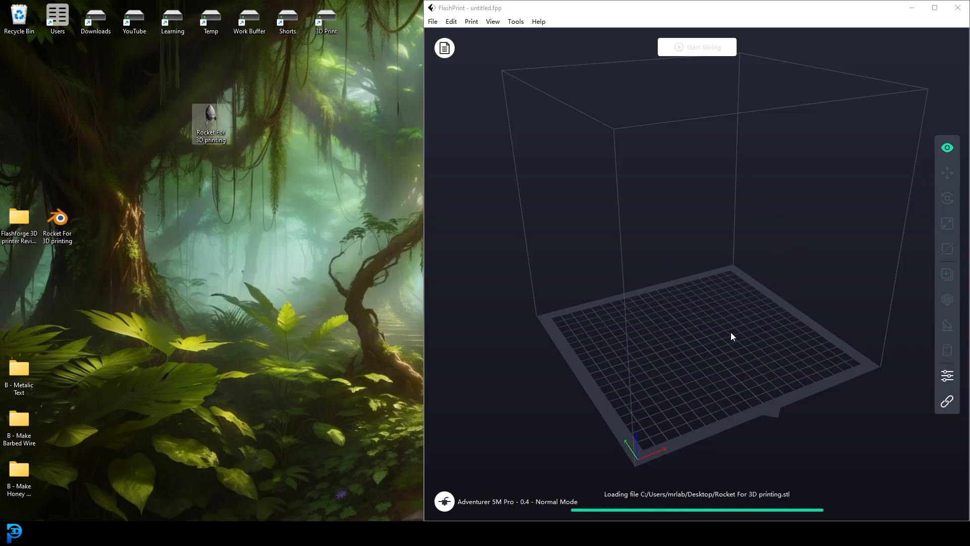
{"action": "scroll", "coordinate": [704, 335], "scroll_direction": "up", "scroll_amount": 10}
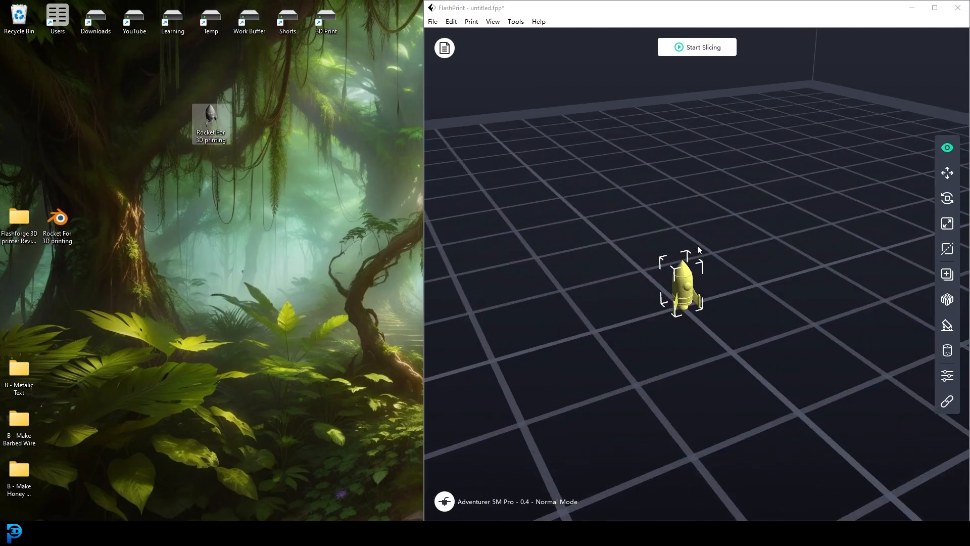
{"action": "left_click", "coordinate": [935, 8]}
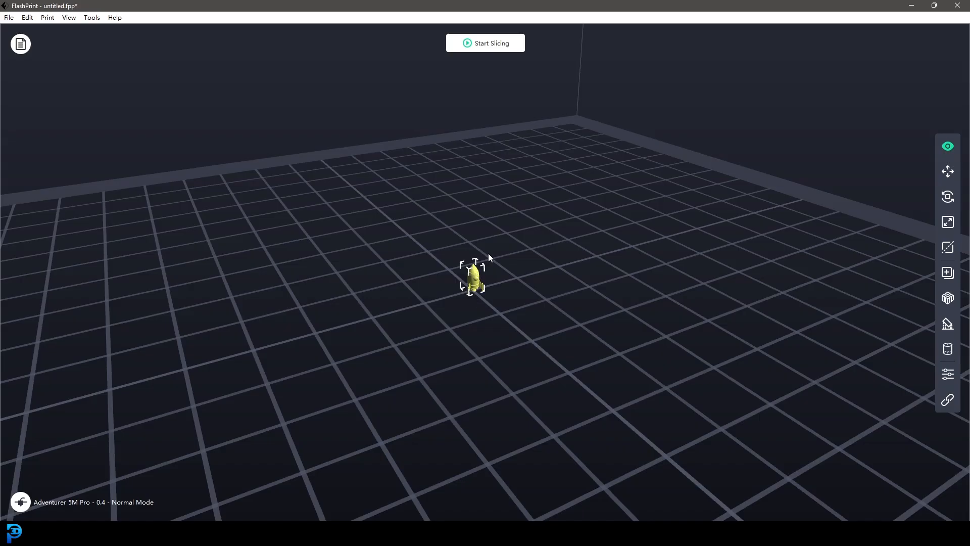
Open the scale settings and enlarge the rocket in increments with uniform scaling
{"action": "left_click", "coordinate": [948, 223]}
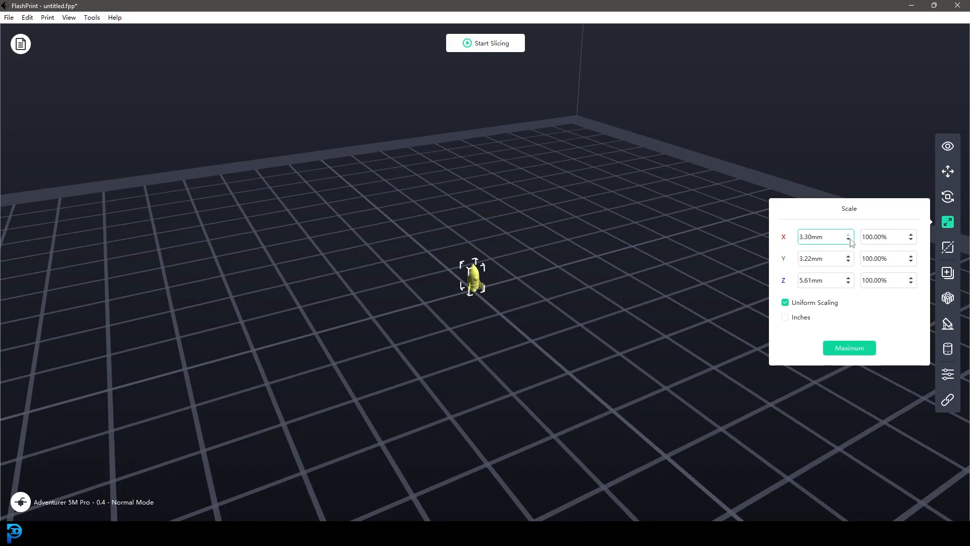
{"action": "scroll", "coordinate": [853, 282], "scroll_direction": "up", "scroll_amount": 7}
{"action": "scroll", "coordinate": [851, 282], "scroll_direction": "up", "scroll_amount": 7}
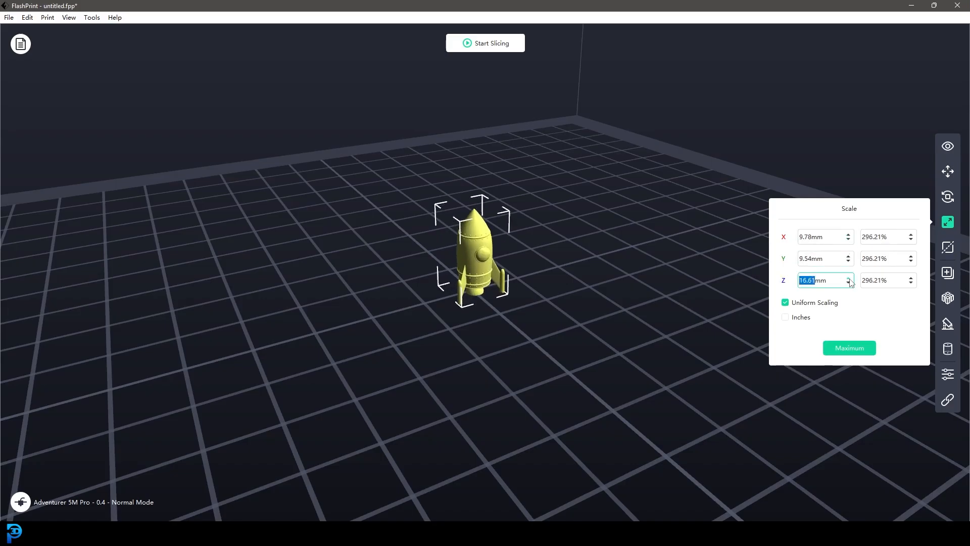
{"action": "left_click_drag", "start_coordinate": [829, 278], "coordinate": [817, 281]}
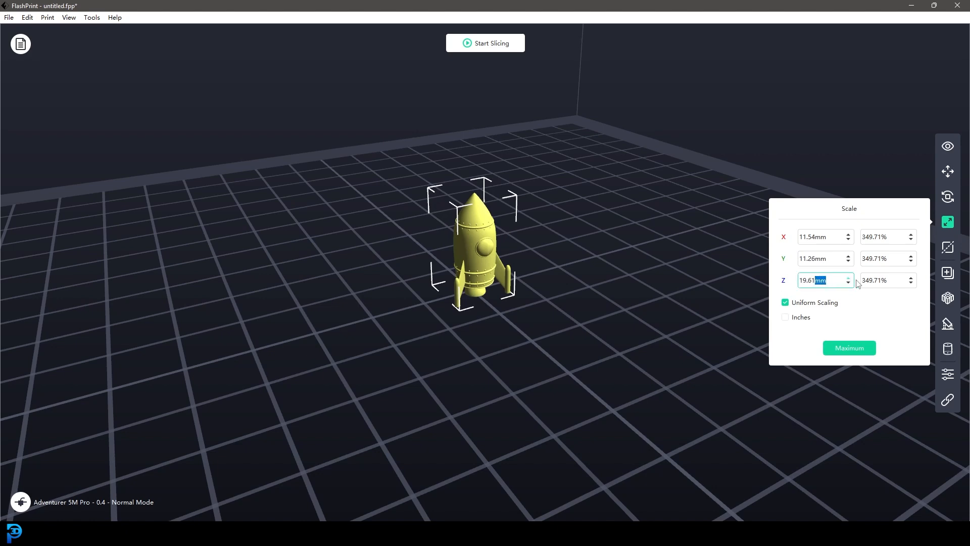
{"action": "scroll", "coordinate": [851, 282], "scroll_direction": "up", "scroll_amount": 12}
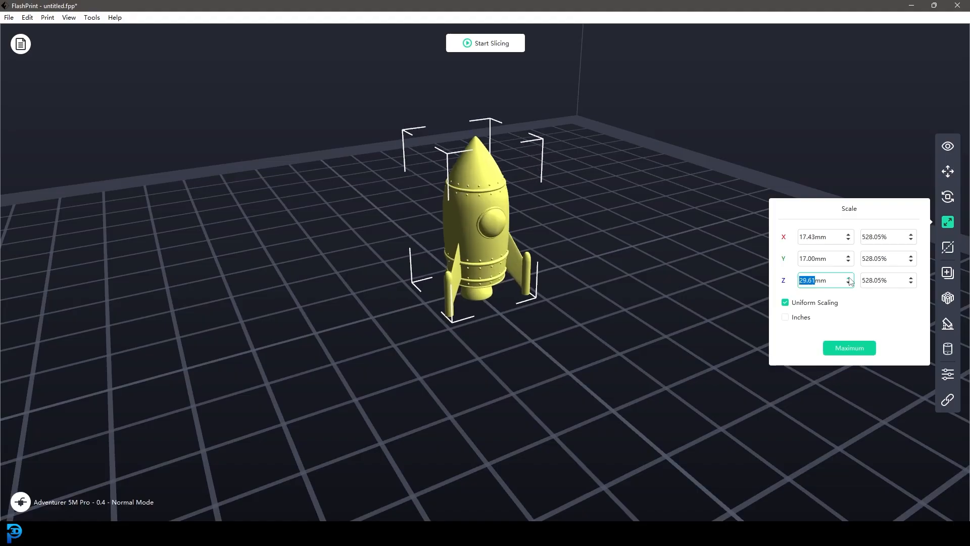
{"action": "scroll", "coordinate": [851, 282], "scroll_direction": "up", "scroll_amount": 5}
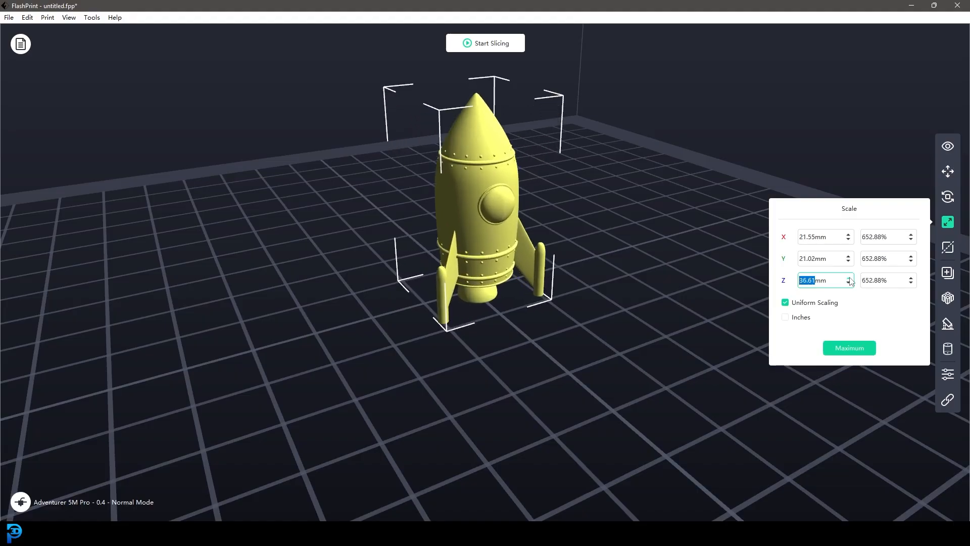
{"action": "scroll", "coordinate": [850, 278], "scroll_direction": "up", "scroll_amount": 6}
{"action": "scroll", "coordinate": [521, 281], "scroll_direction": "down", "scroll_amount": 3}
Set the rocket's Z height to 150 mm with uniform scaling
{"action": "middle_click_drag", "start_coordinate": [520, 281], "coordinate": [515, 310]}
{"action": "left_click_drag", "start_coordinate": [830, 280], "coordinate": [777, 283]}
{"action": "type", "text": "1"}
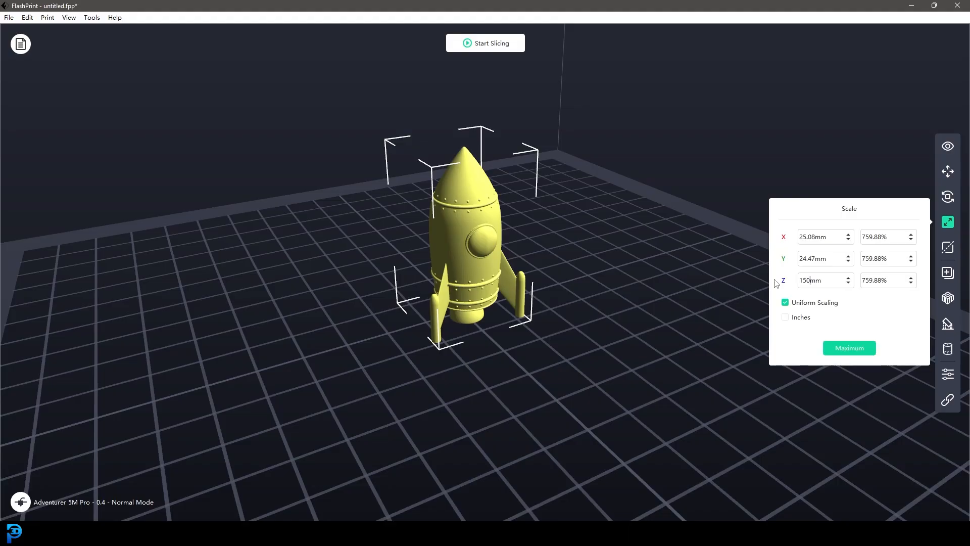
{"action": "type", "text": "50"}
{"action": "key", "text": "Return"}
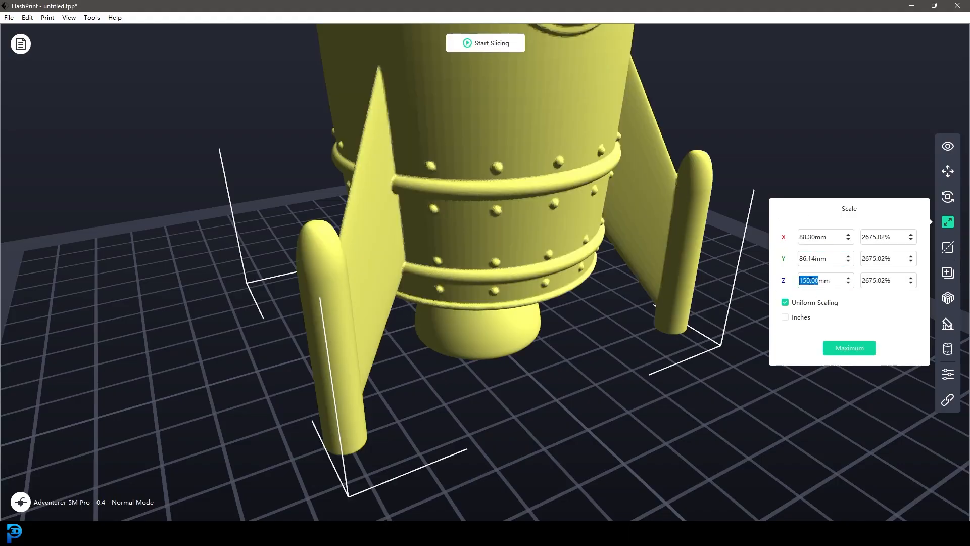
Examine the scaled rocket's fit within the build volume and how its fins and nozzle meet the plate
{"action": "scroll", "coordinate": [560, 290], "scroll_direction": "down", "scroll_amount": 2}
{"action": "scroll", "coordinate": [561, 295], "scroll_direction": "down", "scroll_amount": 4}
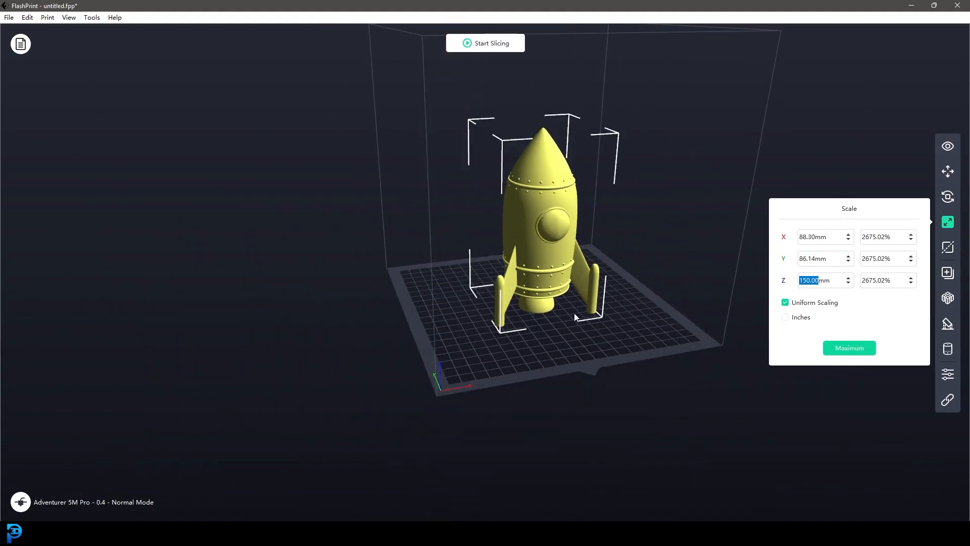
{"action": "middle_click_drag", "start_coordinate": [589, 284], "coordinate": [595, 317]}
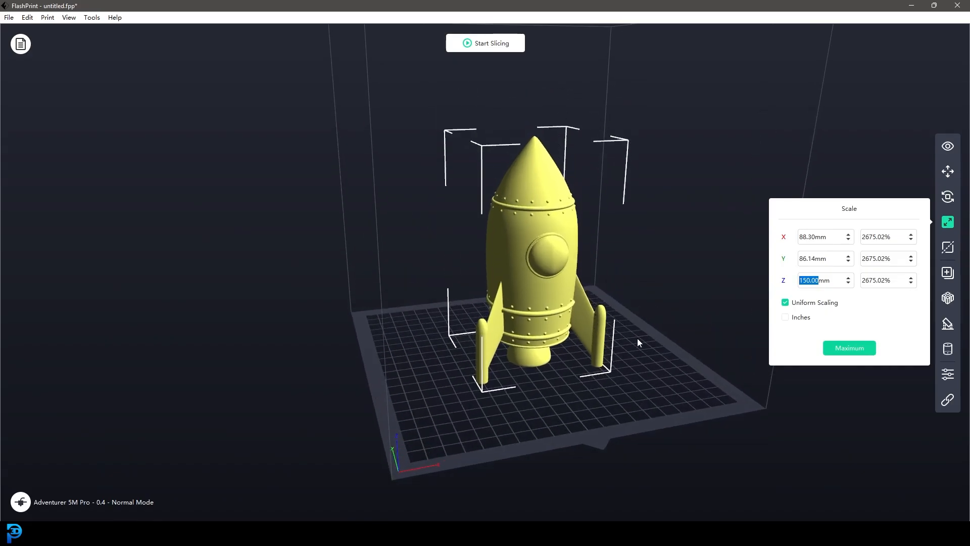
{"action": "mouse_move", "coordinate": [565, 365]}
{"action": "right_mouse_down"}
{"action": "mouse_move", "coordinate": [547, 351]}
{"action": "mouse_move", "coordinate": [565, 349]}
{"action": "mouse_move", "coordinate": [555, 354]}
{"action": "right_mouse_up"}
{"action": "right_click_drag", "start_coordinate": [488, 247], "coordinate": [569, 224]}
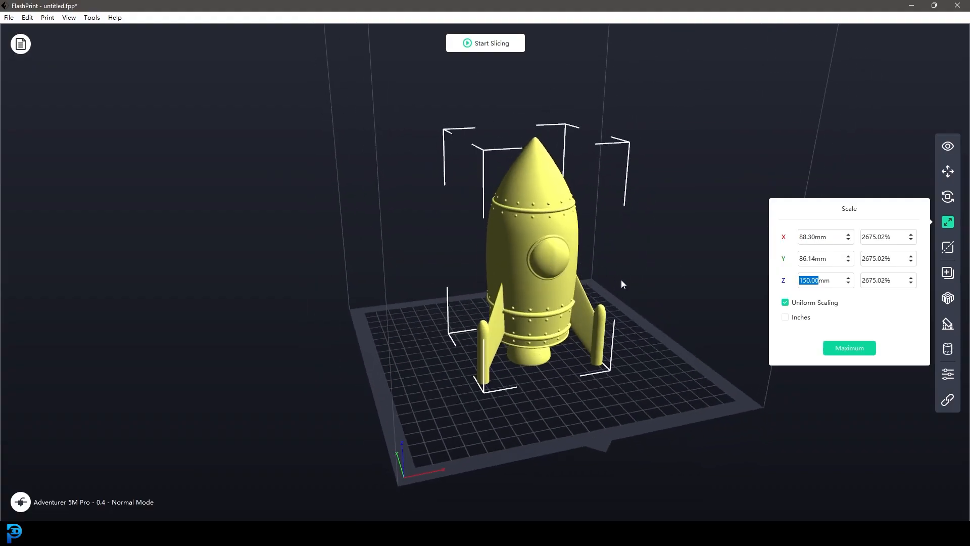
{"action": "scroll", "coordinate": [625, 281], "scroll_direction": "down", "scroll_amount": 3}
{"action": "right_click_drag", "start_coordinate": [638, 289], "coordinate": [598, 287]}
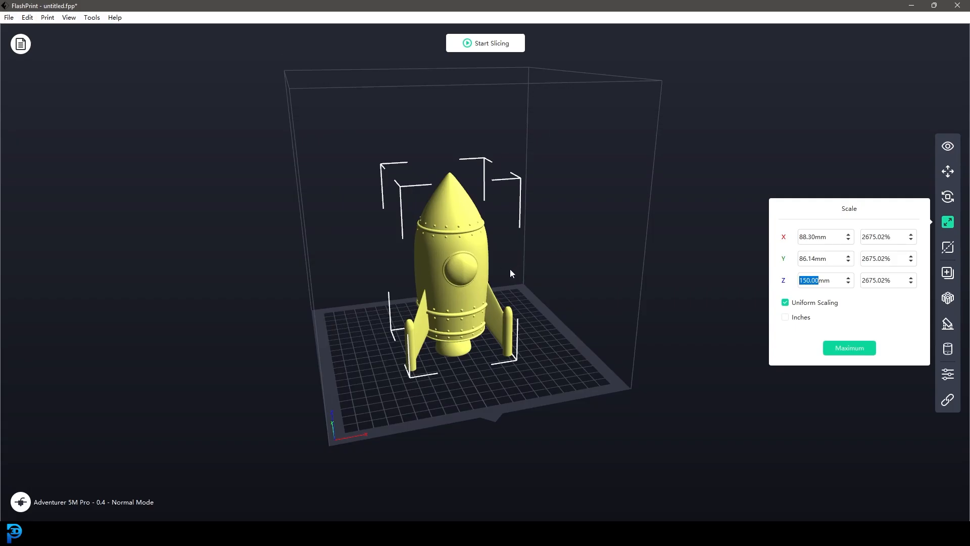
{"action": "scroll", "coordinate": [475, 245], "scroll_direction": "up", "scroll_amount": 2}
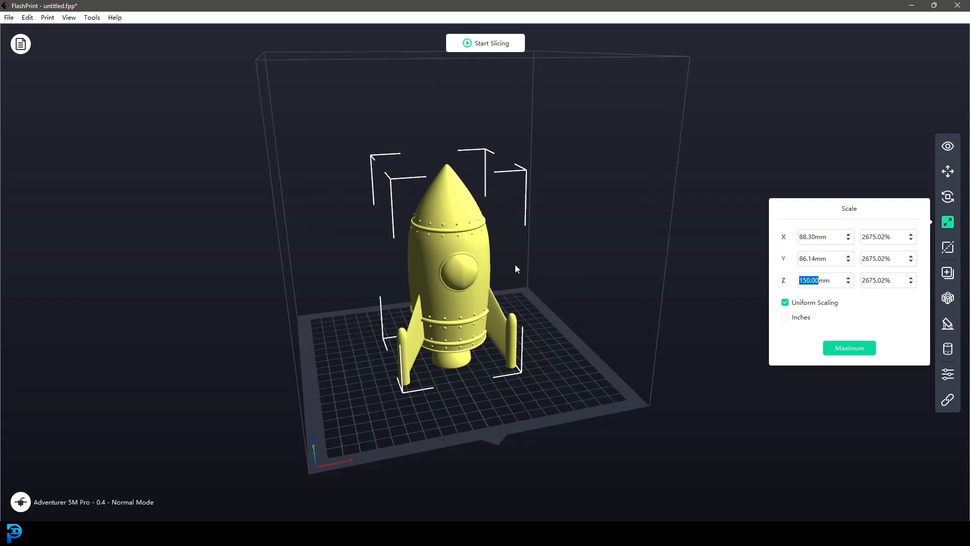
{"action": "middle_click_drag", "start_coordinate": [471, 275], "coordinate": [490, 279]}
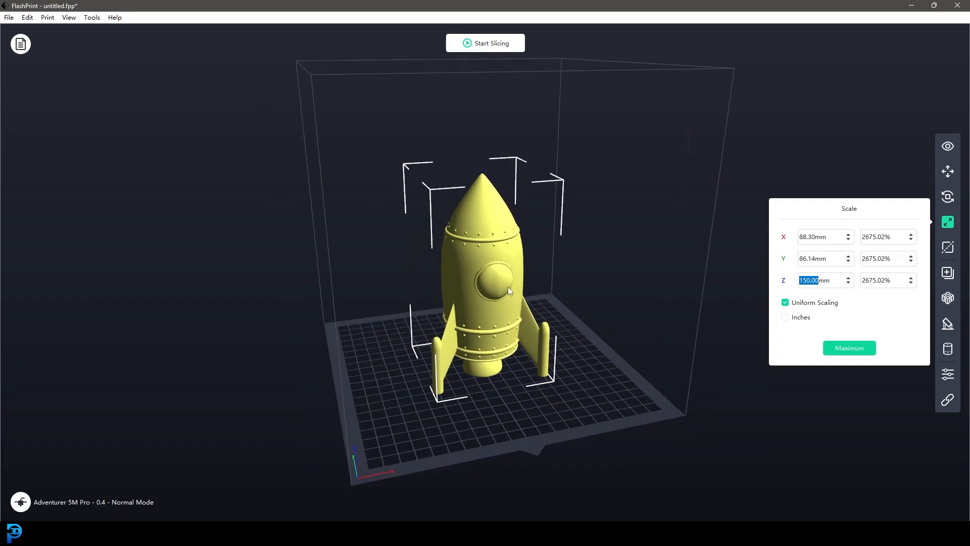
{"action": "mouse_move", "coordinate": [532, 292]}
{"action": "right_mouse_down"}
{"action": "mouse_move", "coordinate": [519, 290]}
{"action": "mouse_move", "coordinate": [544, 283]}
{"action": "right_mouse_up"}
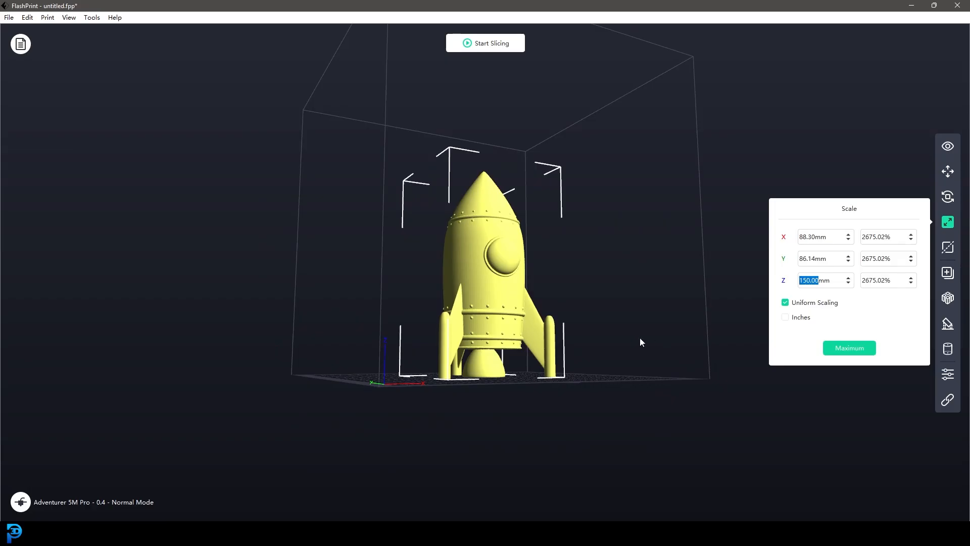
{"action": "right_click_drag", "start_coordinate": [654, 360], "coordinate": [597, 377]}
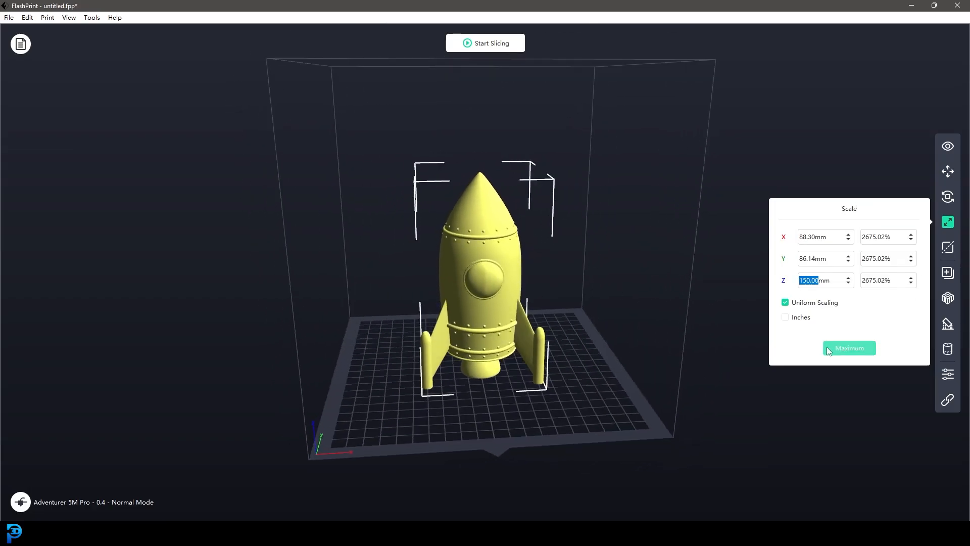
Scale the rocket to the printer's maximum size and check its underside
{"action": "left_click", "coordinate": [863, 347]}
{"action": "mouse_move", "coordinate": [698, 332]}
{"action": "right_mouse_down"}
{"action": "mouse_move", "coordinate": [665, 332]}
{"action": "mouse_move", "coordinate": [721, 328]}
{"action": "mouse_move", "coordinate": [708, 298]}
{"action": "mouse_move", "coordinate": [697, 314]}
{"action": "right_mouse_up"}
{"action": "scroll", "coordinate": [696, 315], "scroll_direction": "up", "scroll_amount": 4}
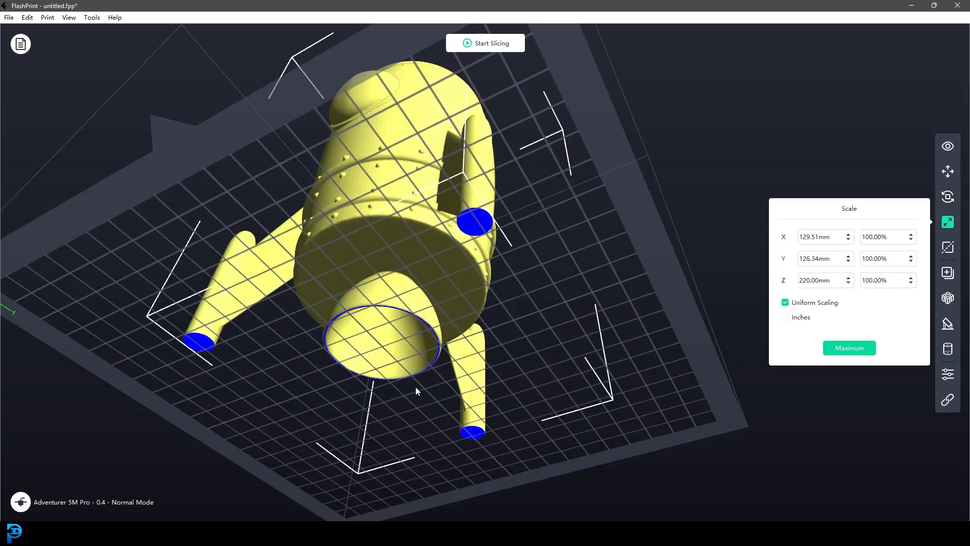
{"action": "scroll", "coordinate": [417, 168], "scroll_direction": "down", "scroll_amount": 4}
{"action": "right_click_drag", "start_coordinate": [407, 168], "coordinate": [549, 226]}
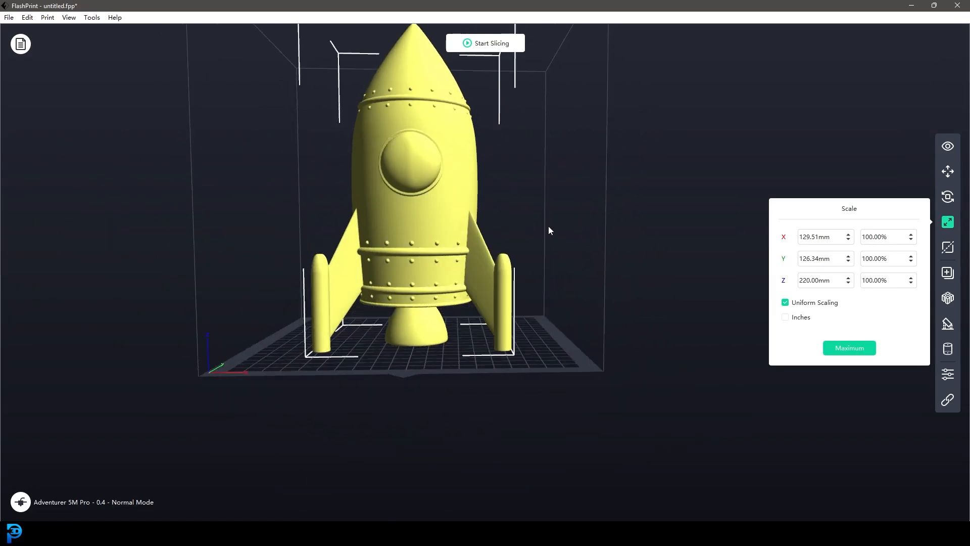
Set the rocket's Z height to 130 mm with uniform scaling
{"action": "left_click", "coordinate": [833, 279]}
{"action": "left_click", "coordinate": [849, 283]}
{"action": "left_click", "coordinate": [848, 282]}
{"action": "left_click", "coordinate": [849, 283]}
{"action": "left_click", "coordinate": [849, 283]}
{"action": "left_click", "coordinate": [848, 282]}
{"action": "left_click", "coordinate": [849, 283]}
{"action": "left_click", "coordinate": [848, 282]}
{"action": "left_click", "coordinate": [849, 282]}
{"action": "type", "text": "130"}
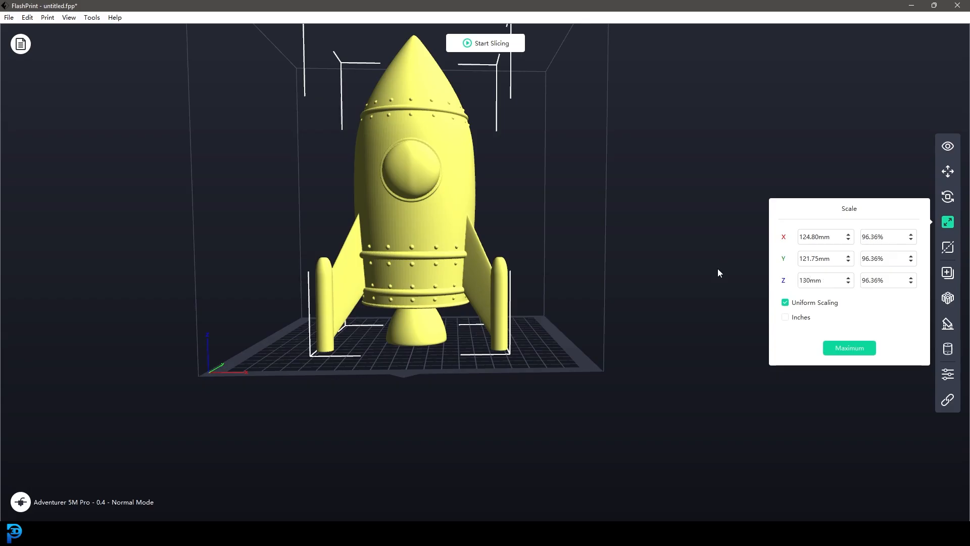
{"action": "key", "text": "Return"}
Examine the rocket's nozzle, fins and lower body overhang up close from the side and below
{"action": "left_click_drag", "start_coordinate": [493, 211], "coordinate": [561, 266]}
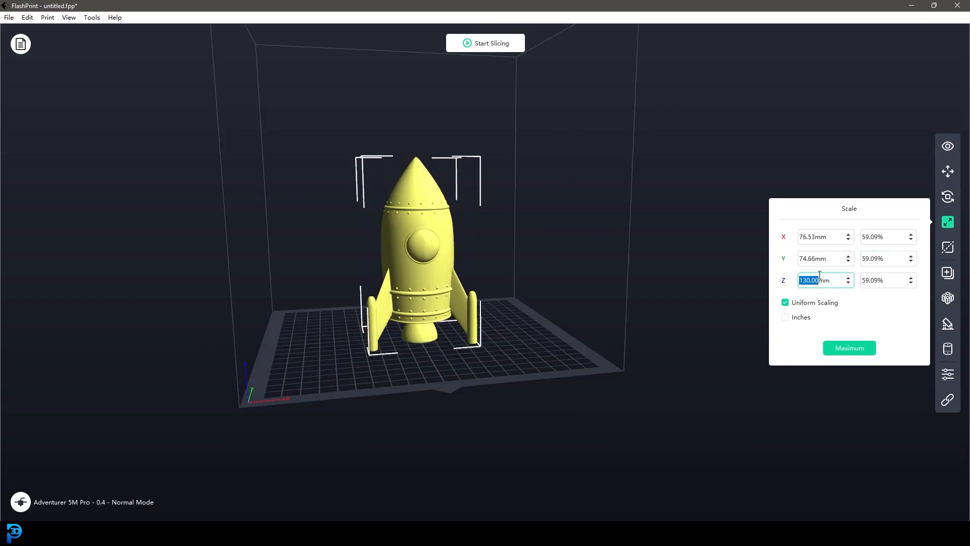
{"action": "scroll", "coordinate": [657, 270], "scroll_direction": "up", "scroll_amount": 3}
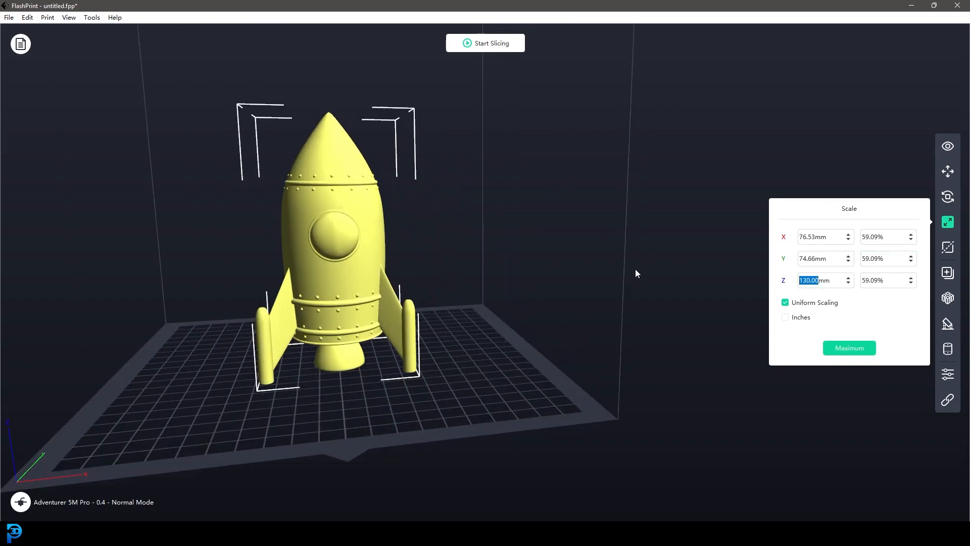
{"action": "scroll", "coordinate": [459, 247], "scroll_direction": "up", "scroll_amount": 5}
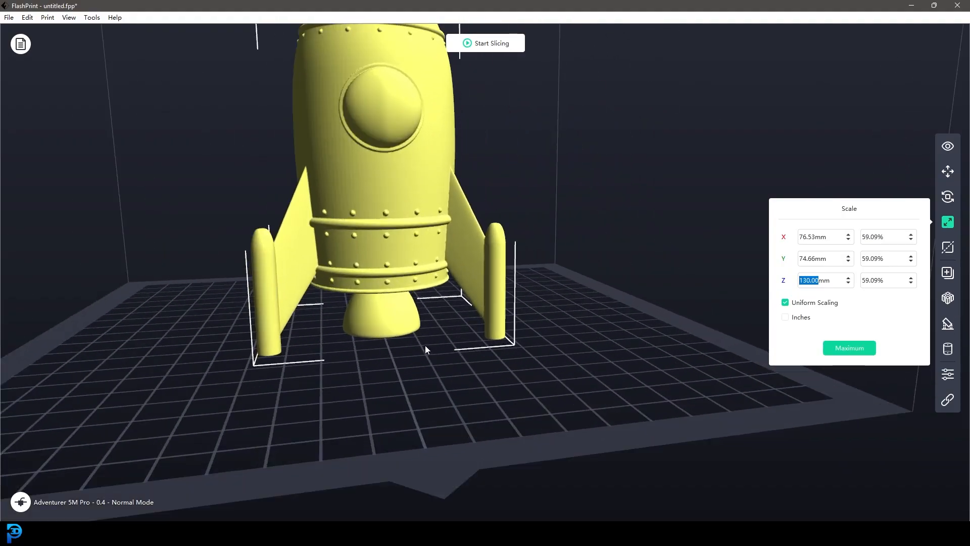
{"action": "left_click_drag", "start_coordinate": [425, 346], "coordinate": [420, 337]}
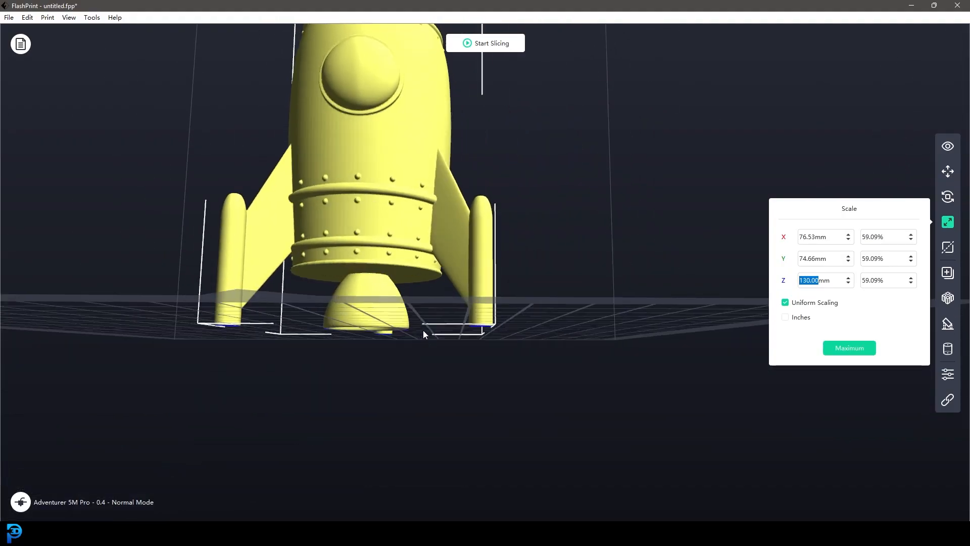
{"action": "right_click_drag", "start_coordinate": [414, 311], "coordinate": [450, 283]}
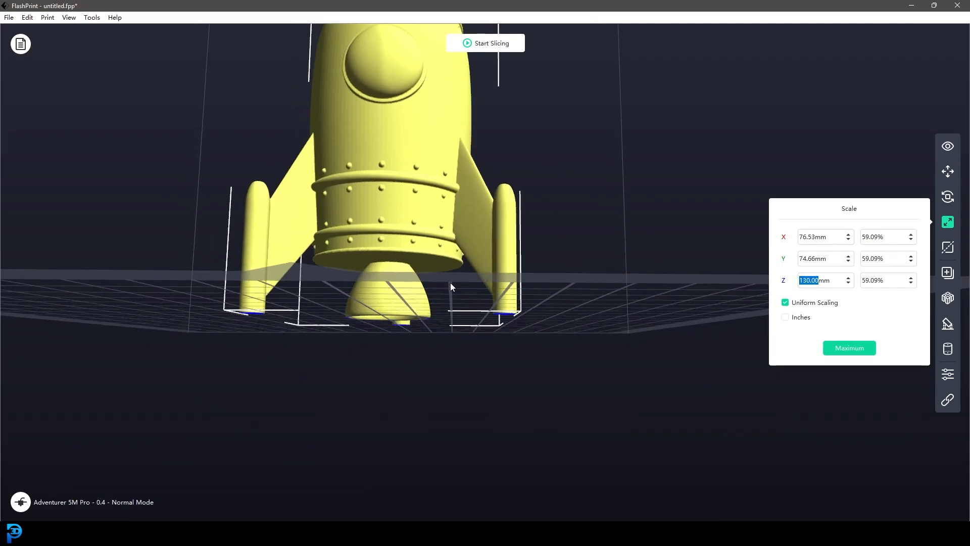
{"action": "scroll", "coordinate": [450, 283], "scroll_direction": "up", "scroll_amount": 3}
{"action": "right_click_drag", "start_coordinate": [379, 263], "coordinate": [411, 276]}
{"action": "scroll", "coordinate": [428, 250], "scroll_direction": "up", "scroll_amount": 2}
{"action": "right_click_drag", "start_coordinate": [431, 242], "coordinate": [472, 225]}
{"action": "scroll", "coordinate": [449, 236], "scroll_direction": "up", "scroll_amount": 2}
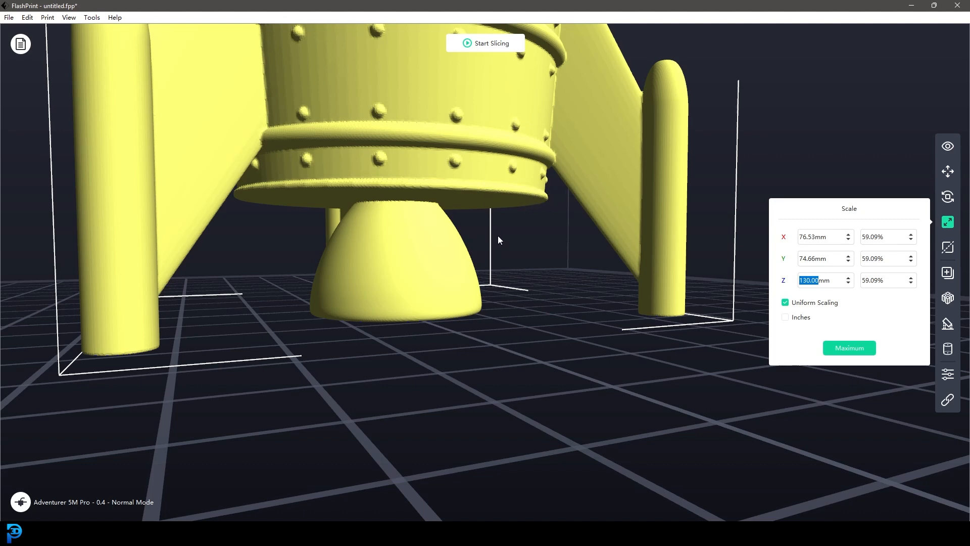
Select the tree-style support type instead of the straight pillars and auto-generate supports for the rocket
{"action": "scroll", "coordinate": [498, 235], "scroll_direction": "down", "scroll_amount": 5}
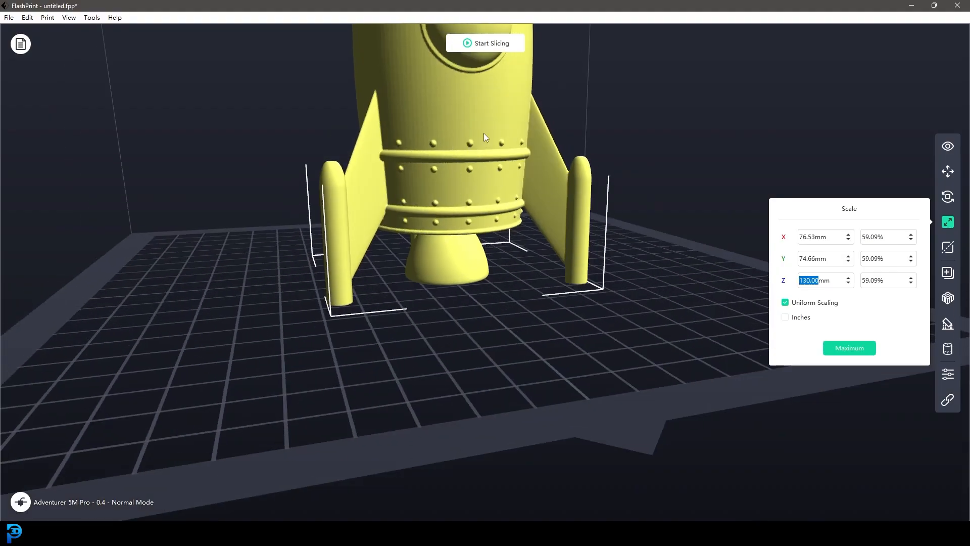
{"action": "left_click", "coordinate": [948, 324]}
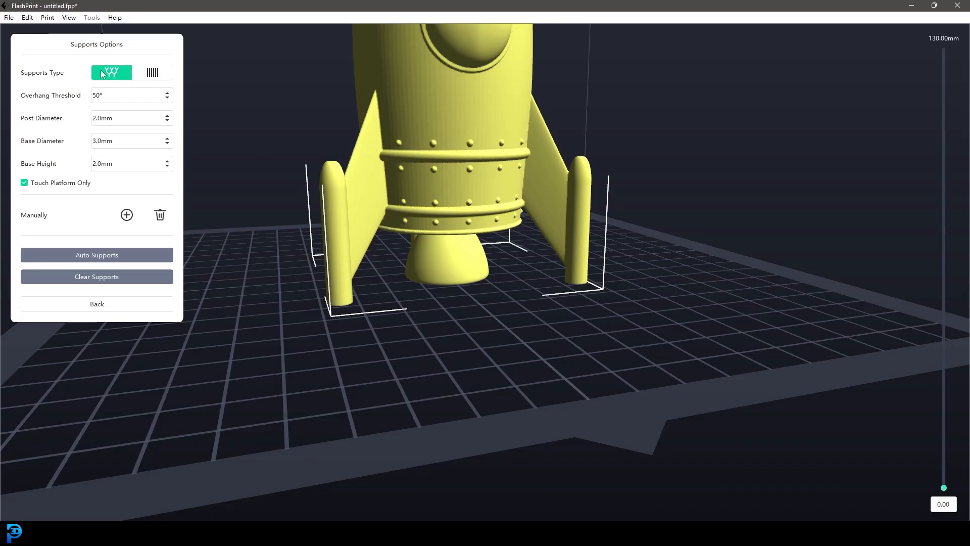
{"action": "left_click", "coordinate": [153, 74]}
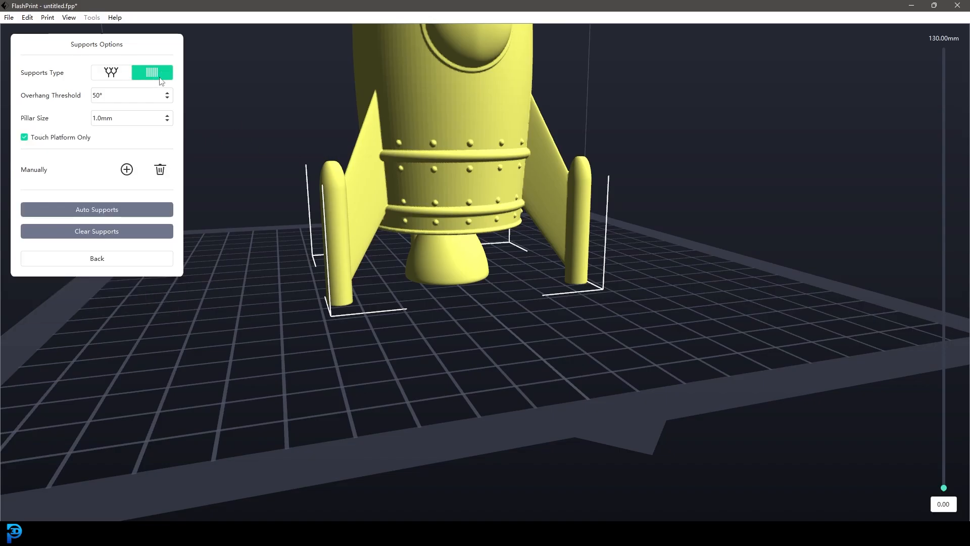
{"action": "left_click", "coordinate": [114, 76]}
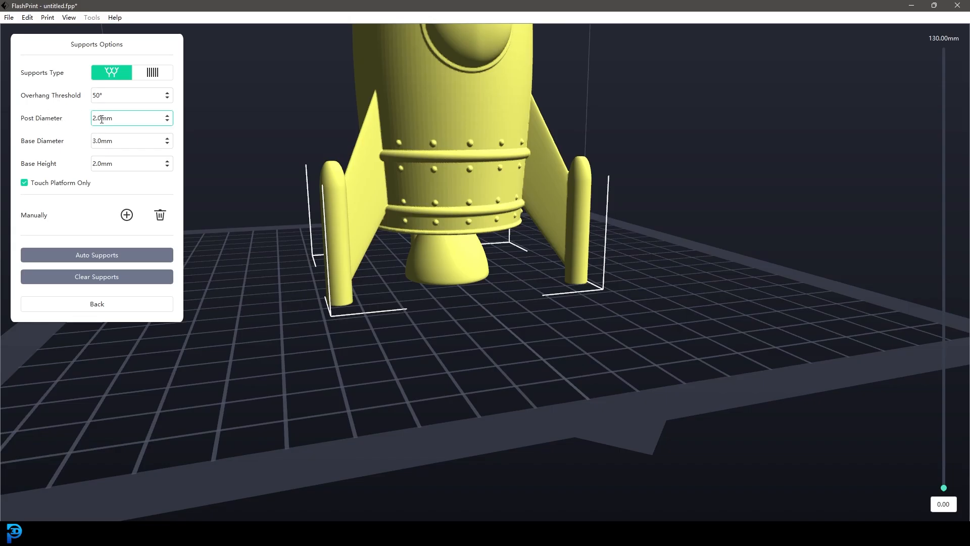
{"action": "scroll", "coordinate": [417, 230], "scroll_direction": "up", "scroll_amount": 2}
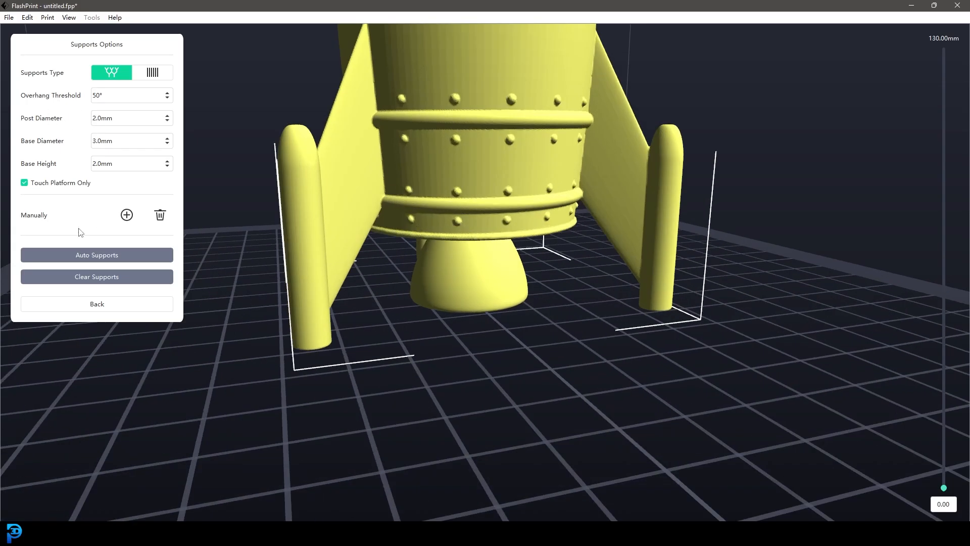
{"action": "left_click", "coordinate": [132, 259]}
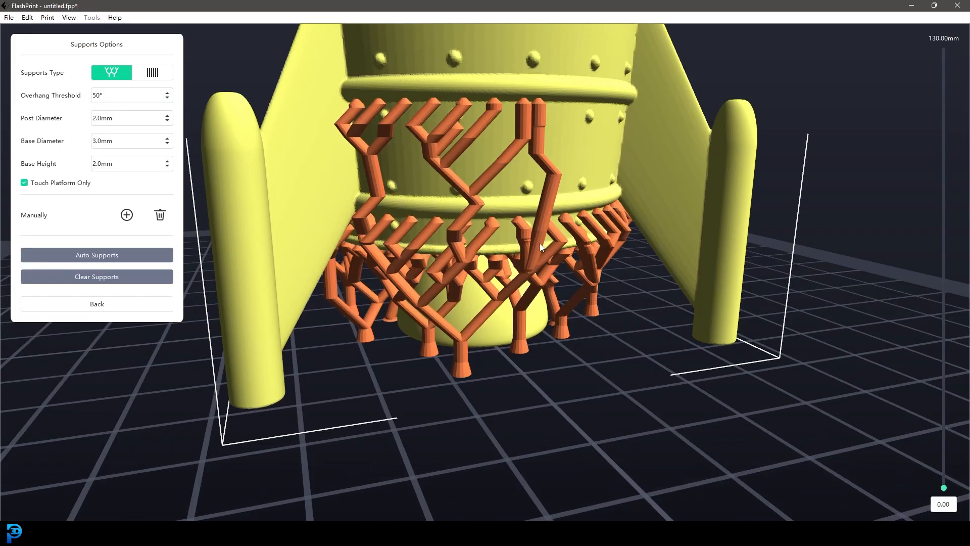
Examine the generated supports around the rocket's lower rings and nozzle from several sides, close up and with the whole model in view
{"action": "mouse_move", "coordinate": [540, 243]}
{"action": "right_mouse_down"}
{"action": "mouse_move", "coordinate": [515, 251]}
{"action": "mouse_move", "coordinate": [535, 242]}
{"action": "right_mouse_up"}
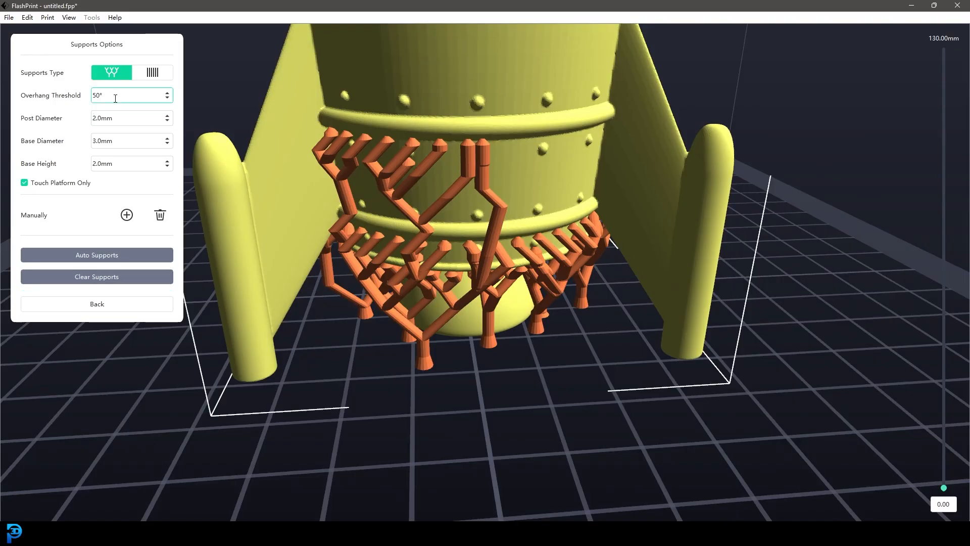
{"action": "mouse_move", "coordinate": [103, 120]}
{"action": "right_click_drag", "start_coordinate": [490, 278], "coordinate": [435, 274]}
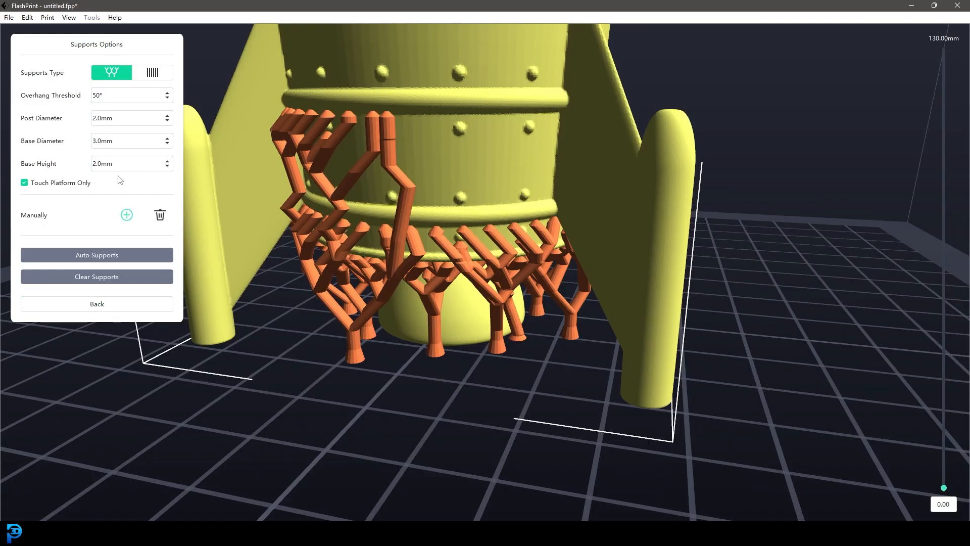
{"action": "right_click_drag", "start_coordinate": [474, 287], "coordinate": [569, 330]}
{"action": "right_click_drag", "start_coordinate": [569, 333], "coordinate": [574, 346]}
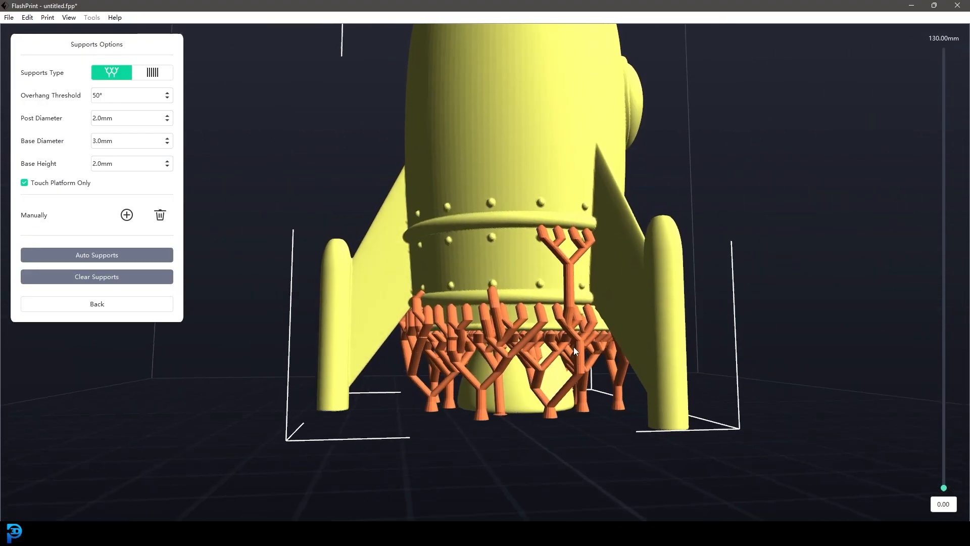
{"action": "scroll", "coordinate": [557, 330], "scroll_direction": "down", "scroll_amount": 3}
{"action": "right_click_drag", "start_coordinate": [555, 293], "coordinate": [533, 288]}
{"action": "scroll", "coordinate": [533, 288], "scroll_direction": "up", "scroll_amount": 2}
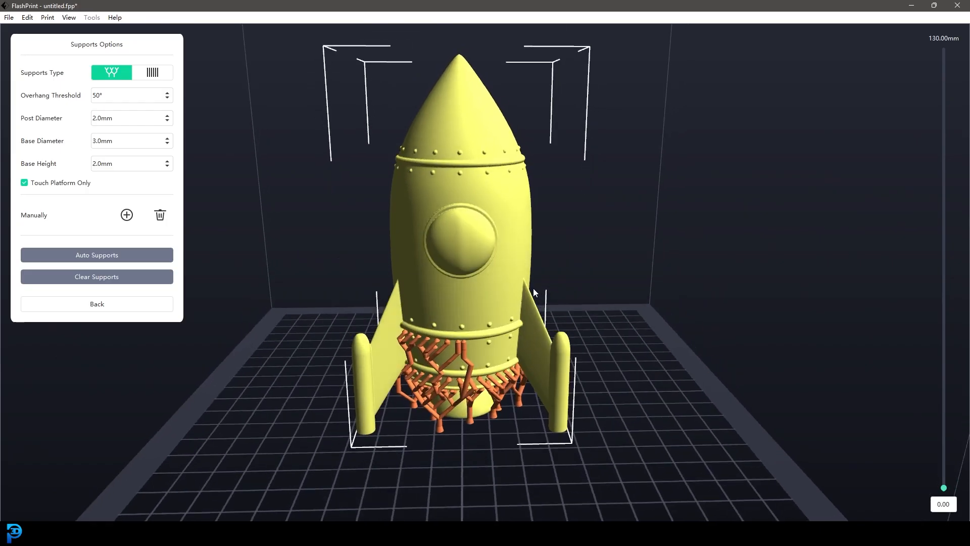
Search Windows for "mobile" and open the Mobile hotspot system settings
{"action": "key", "text": "super+s"}
{"action": "left_click", "coordinate": [732, 263]}
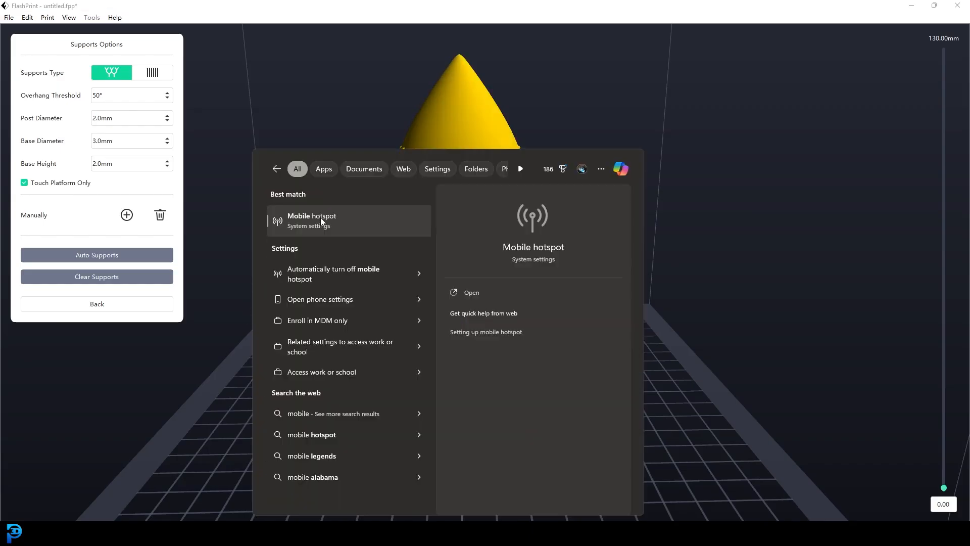
{"action": "left_click", "coordinate": [321, 218]}
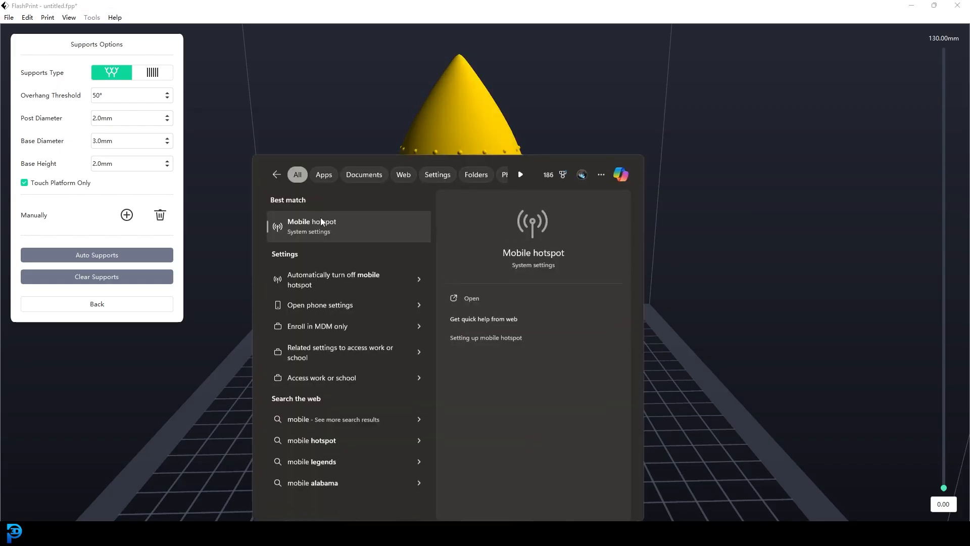